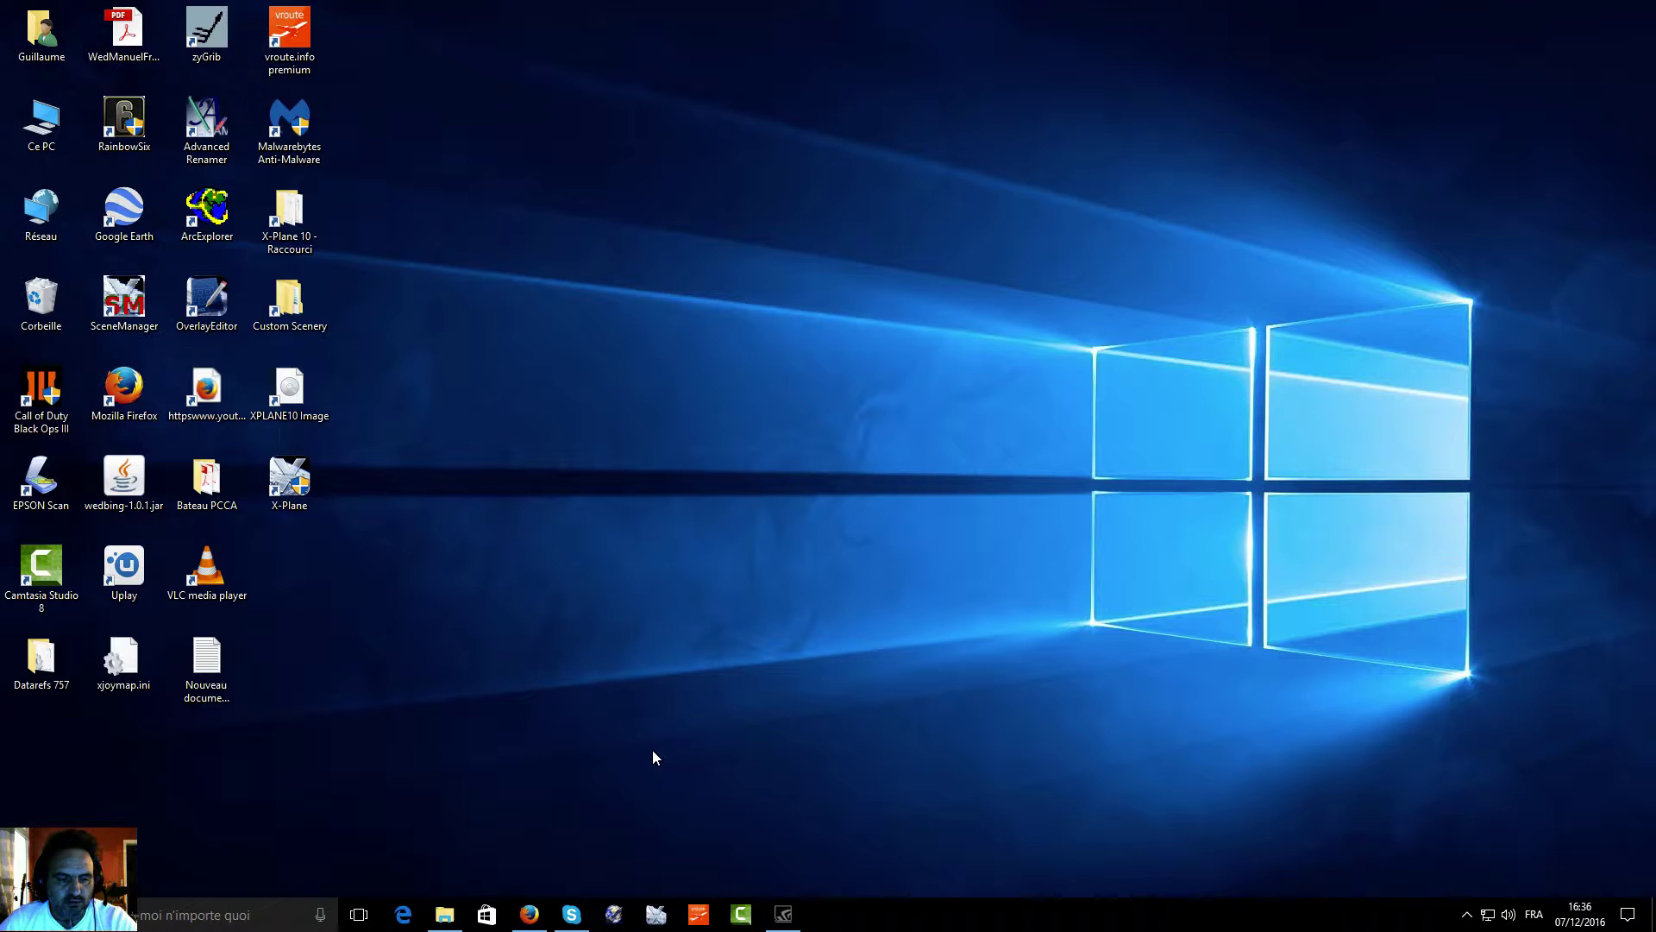
# Step: Switch to Firefox, open the bookmarked x-plane.org site and go to its Download Manager page
pyautogui.hotkey('alt', 'Tab')
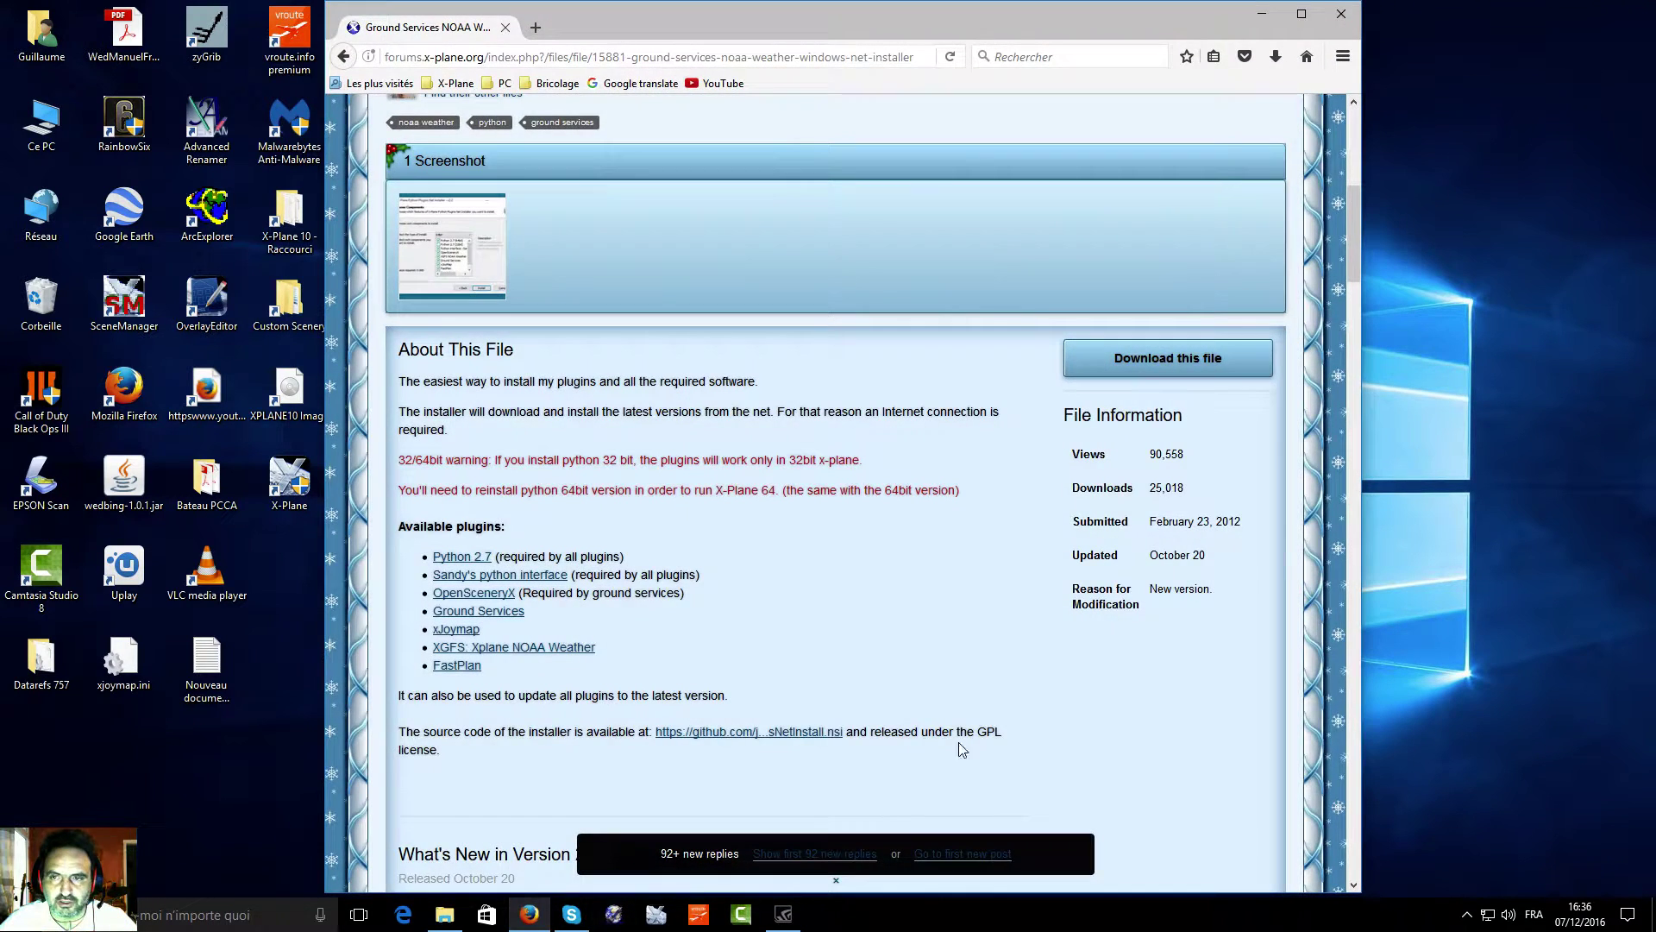
pyautogui.click(456, 83)
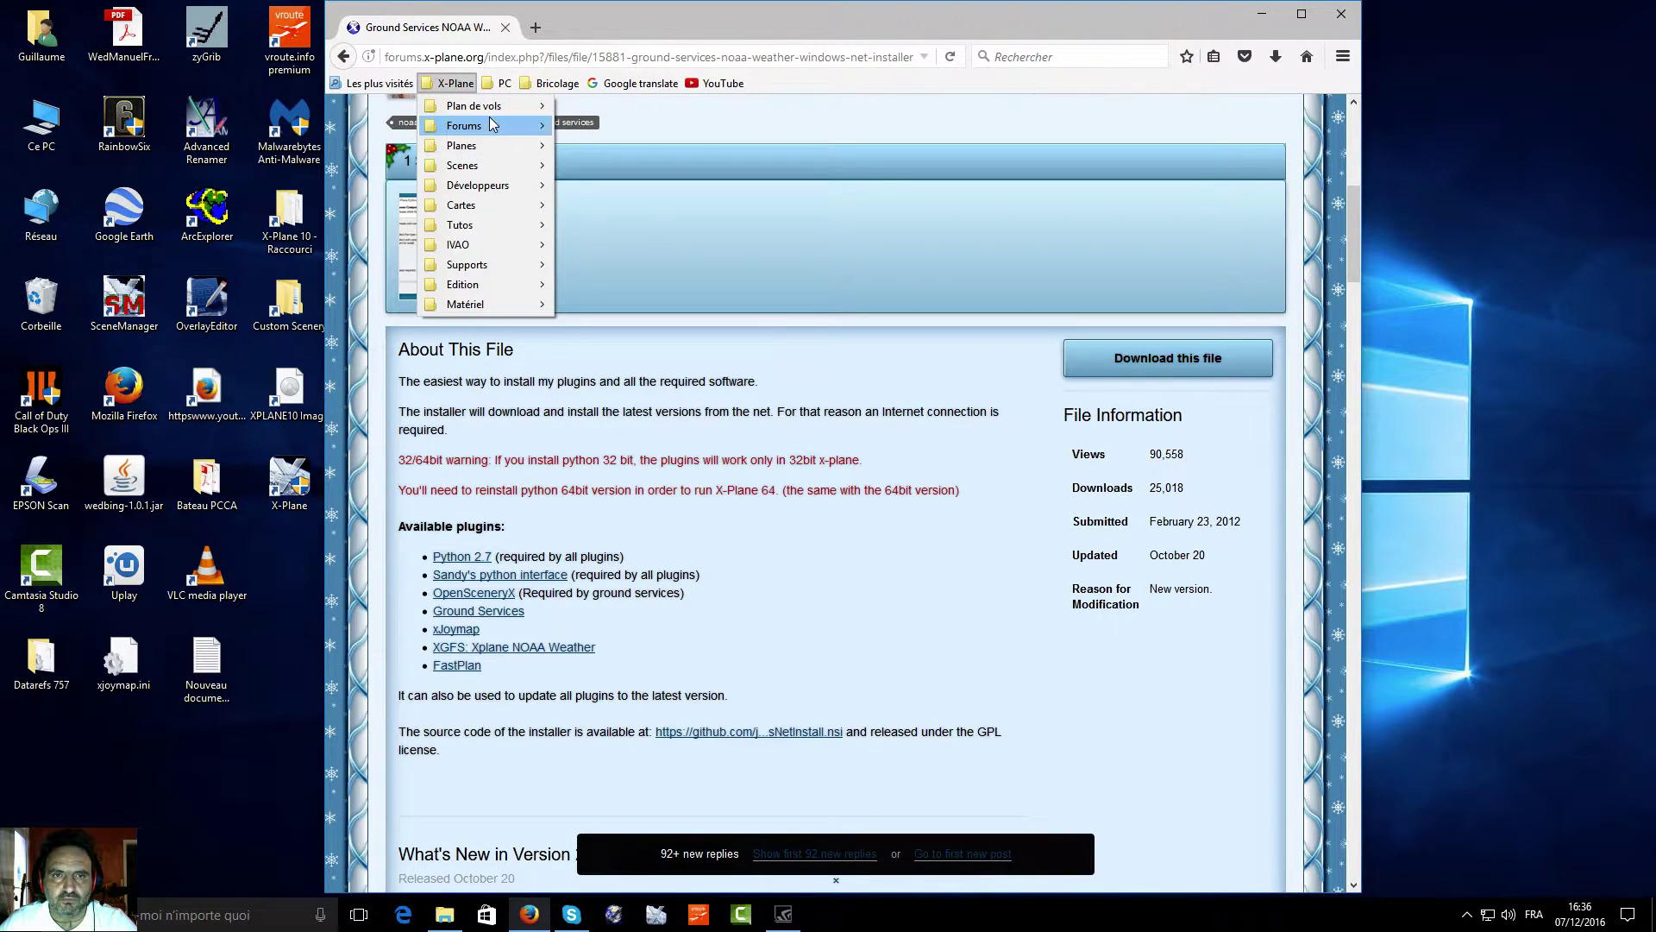
pyautogui.moveTo(490, 122)
pyautogui.click(648, 129)
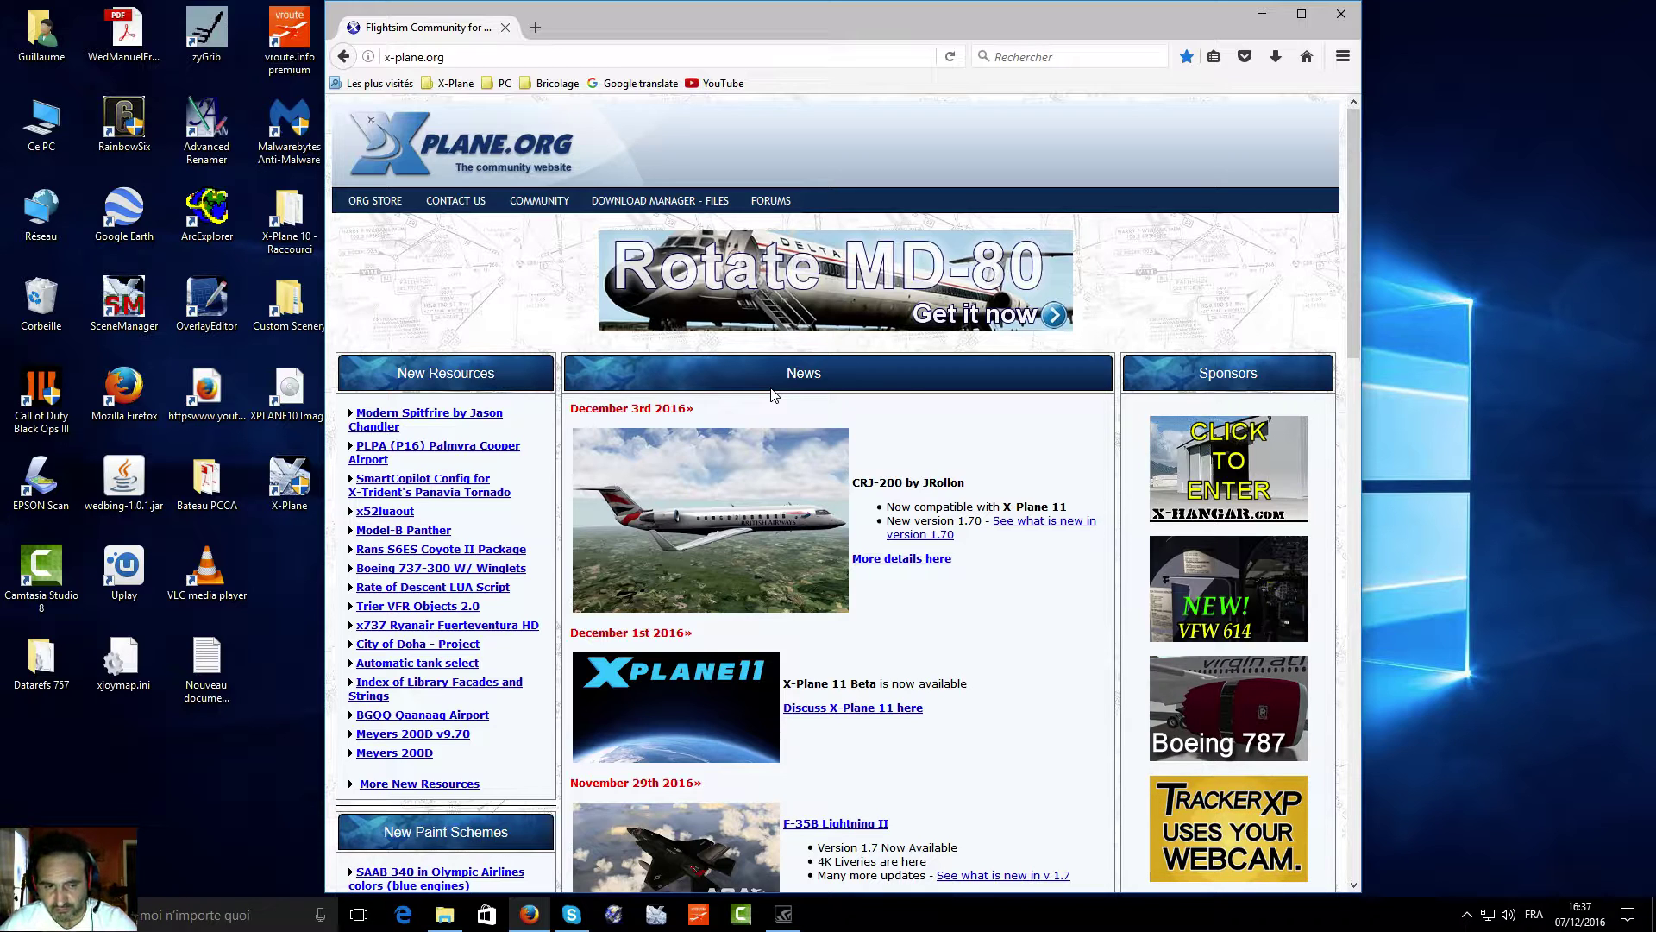
pyautogui.moveTo(735, 214)
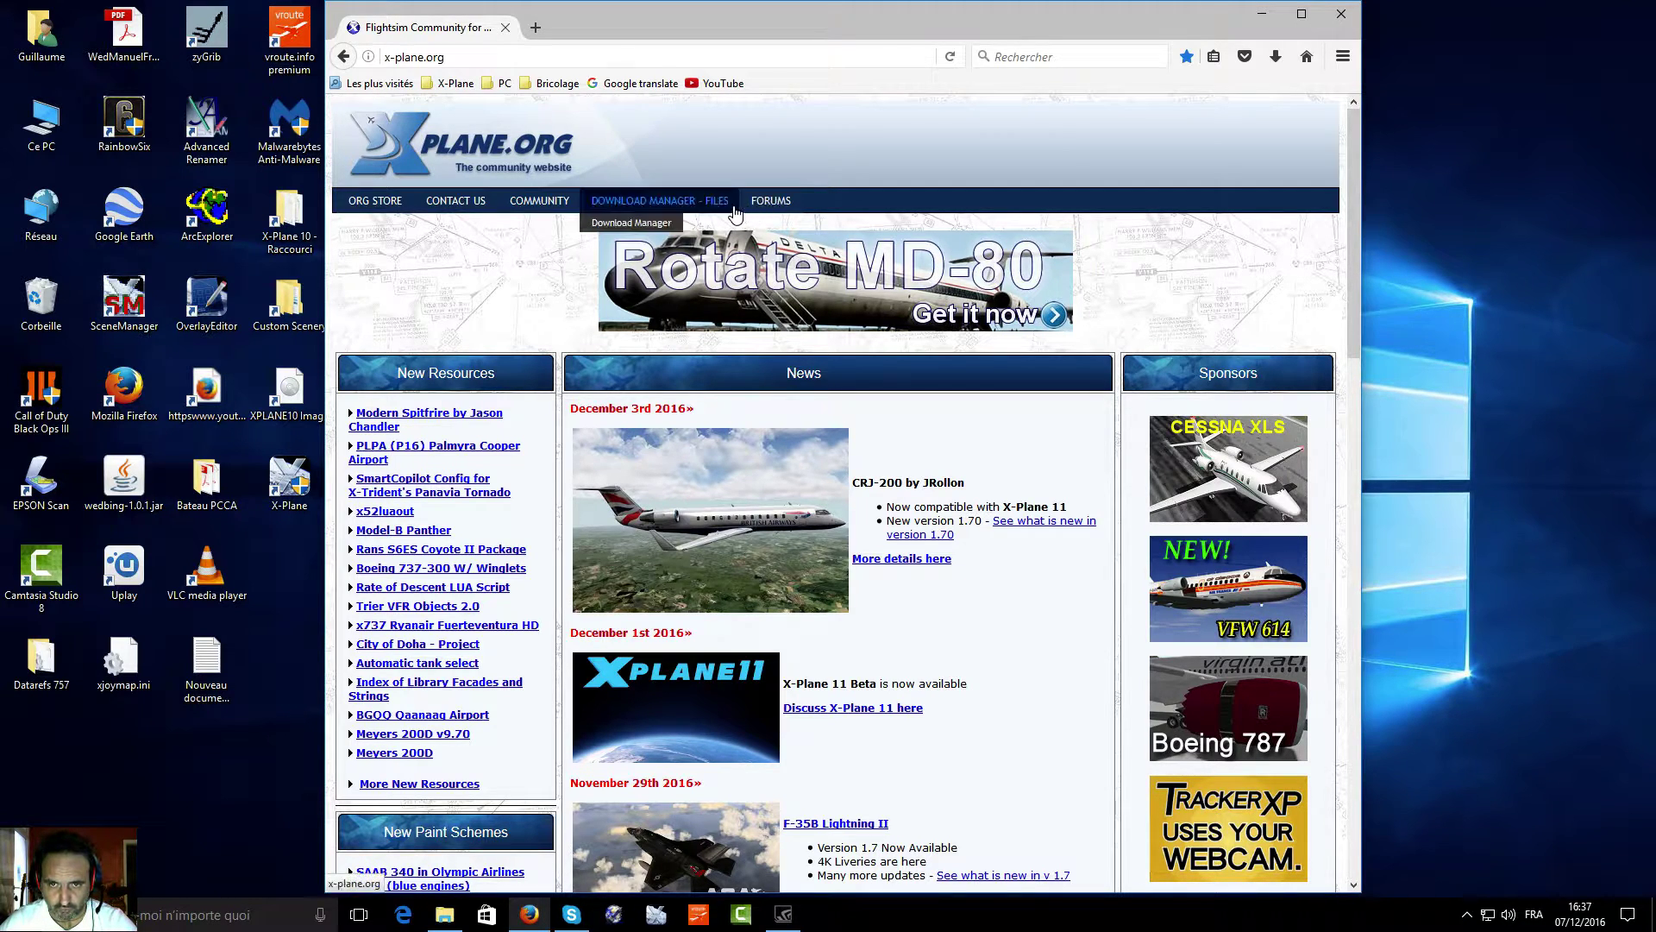
pyautogui.click(667, 226)
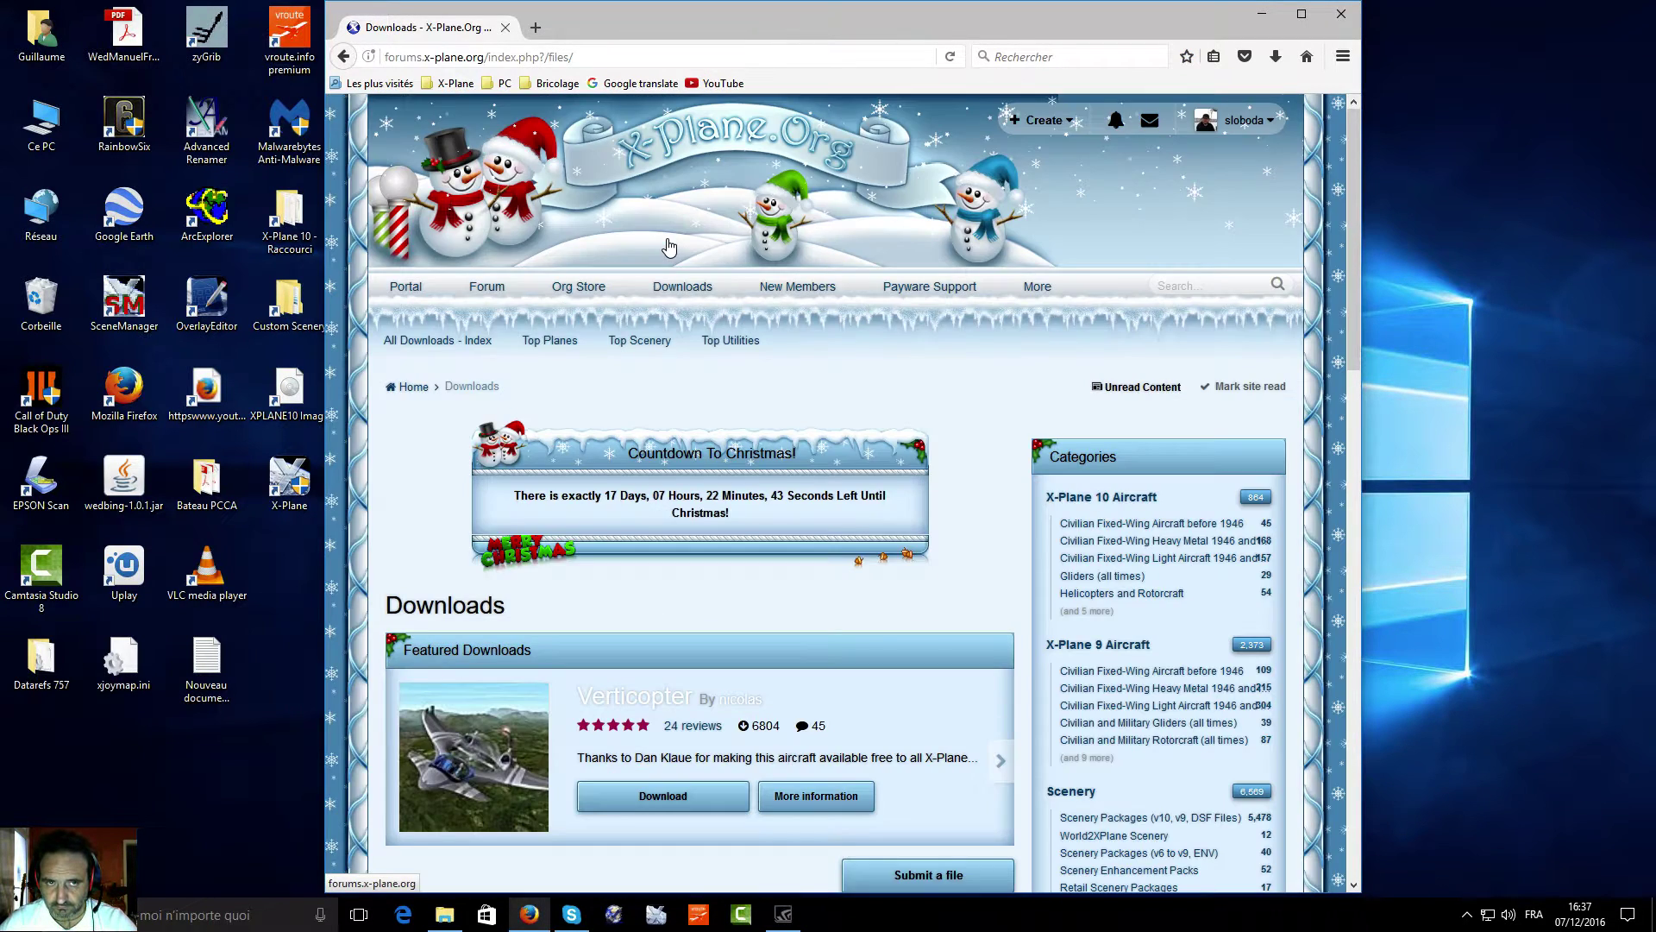
# Step: Search the site's files for "xjoymap" and open the "xJoyMap - Joystic to Dataref mapping" page
pyautogui.click(1170, 293)
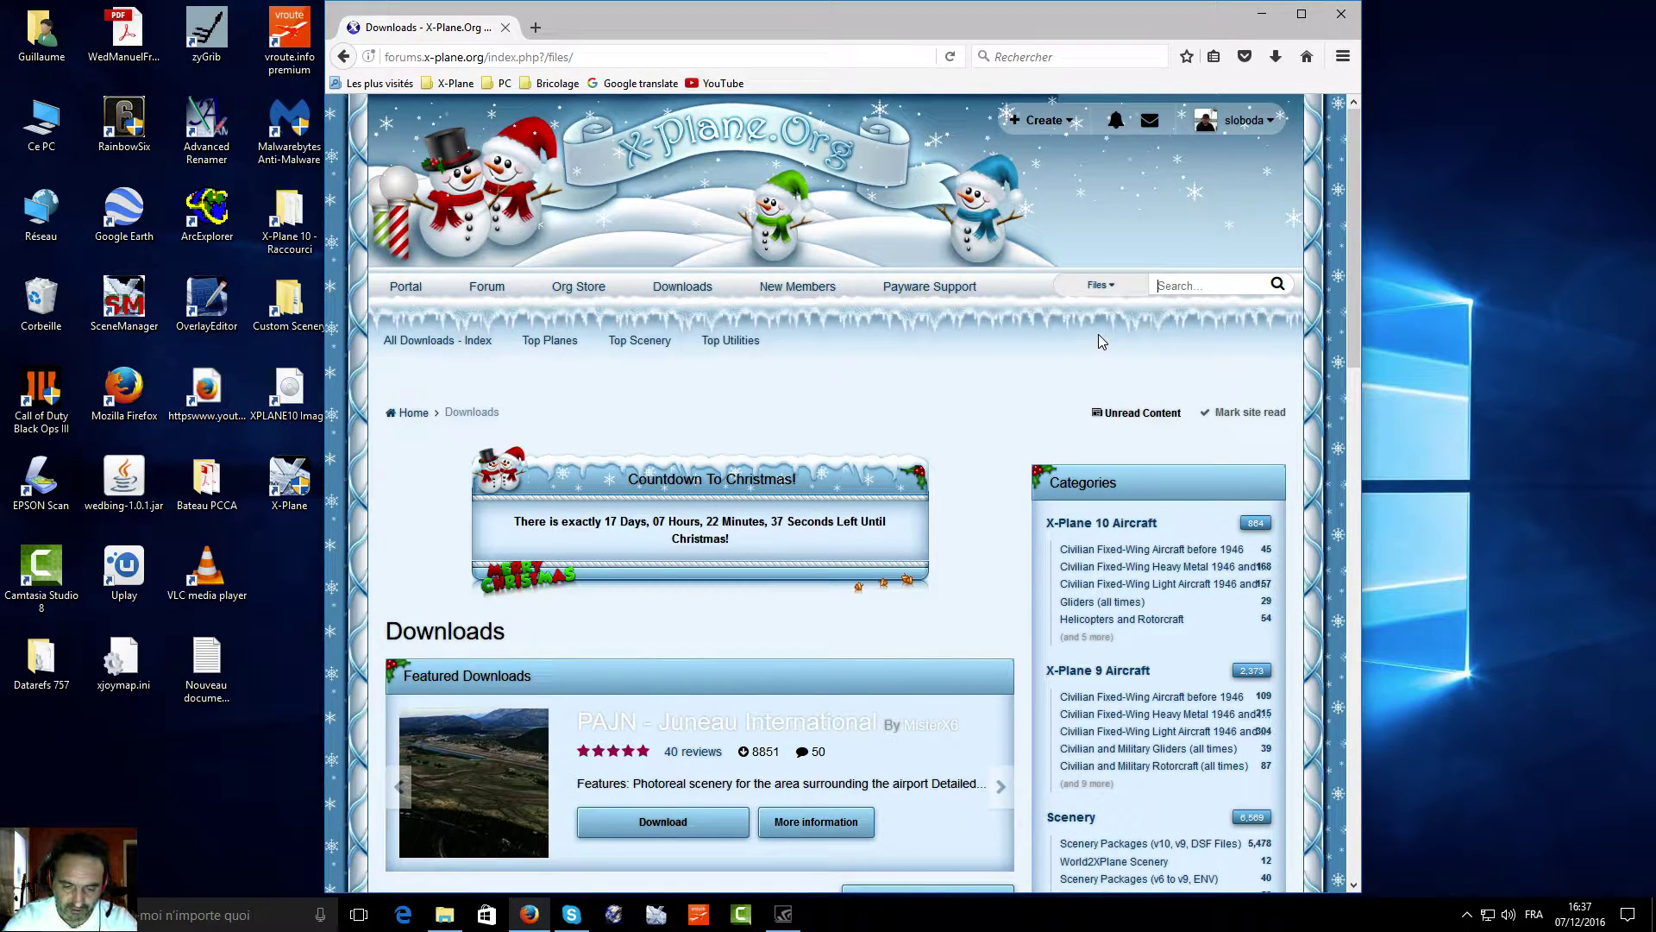
pyautogui.write('xjoymap')
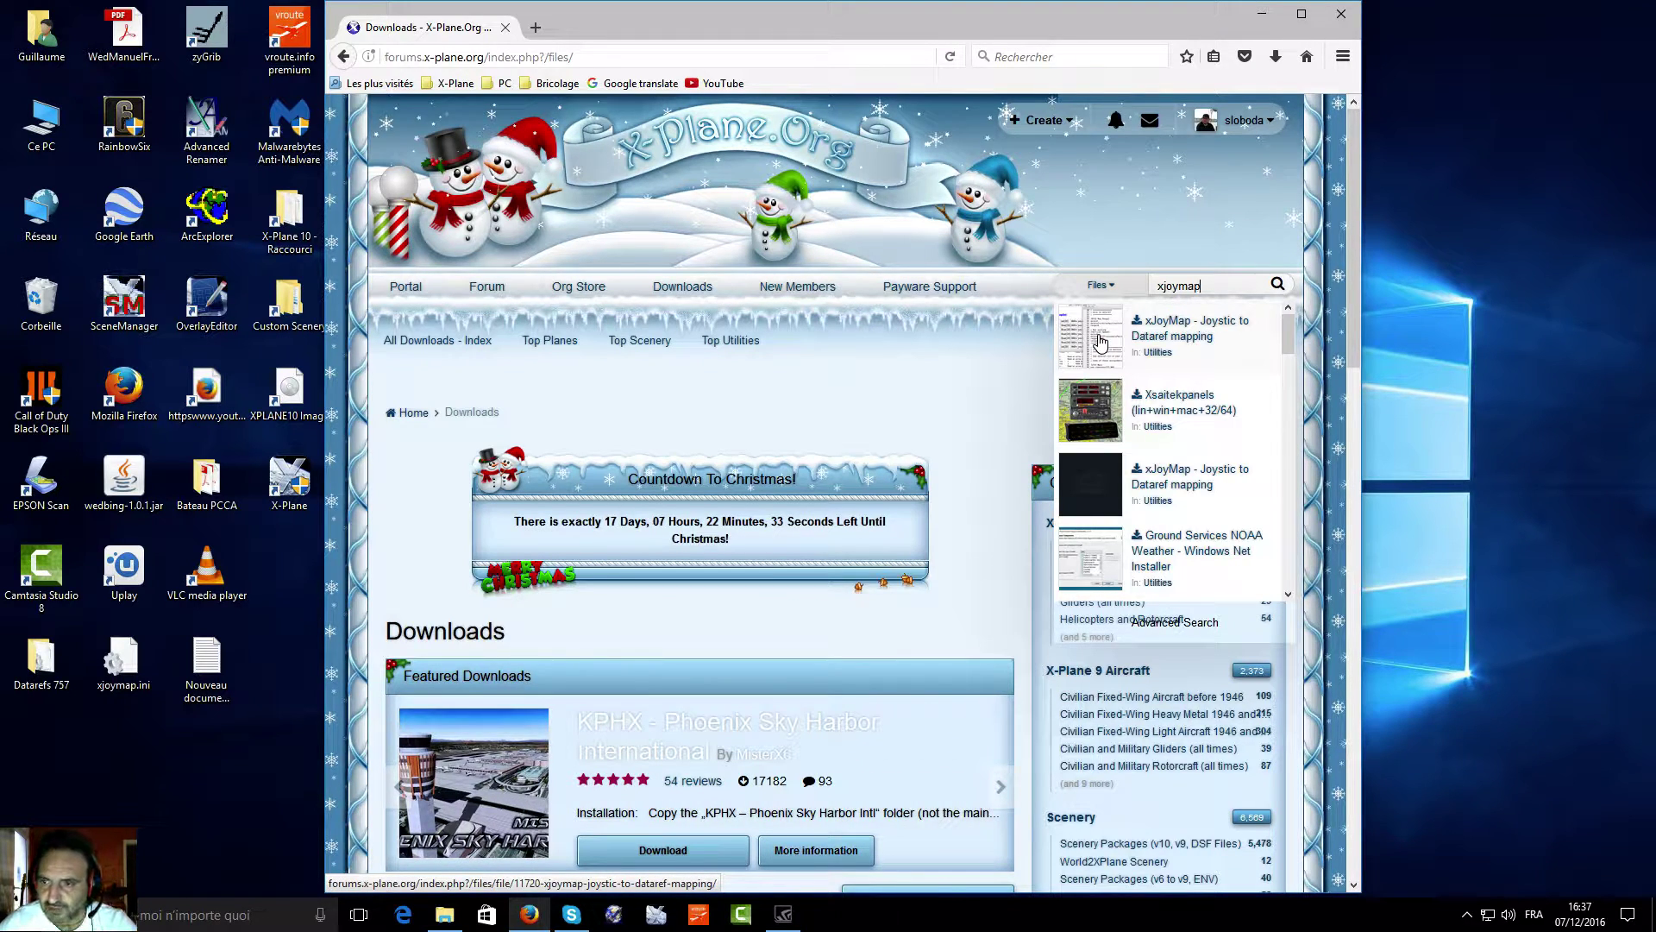
pyautogui.click(1173, 342)
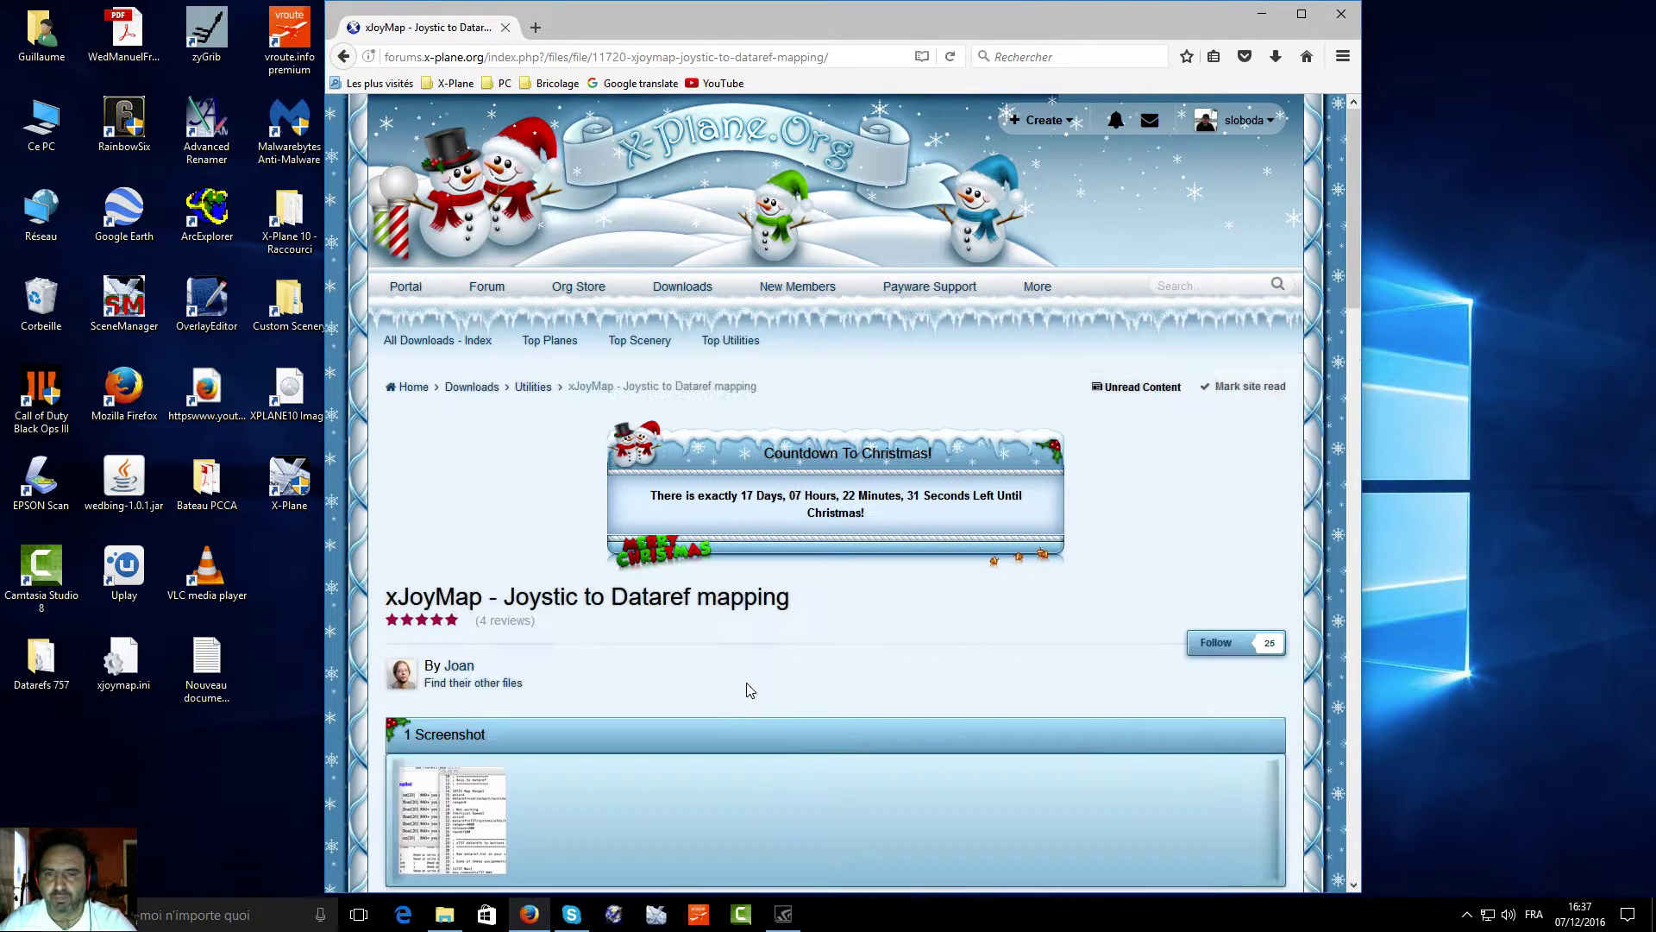
# Step: Read through the xJoyMap description and follow its link to the new installer for Windows users
pyautogui.scroll(-5, 884, 718)
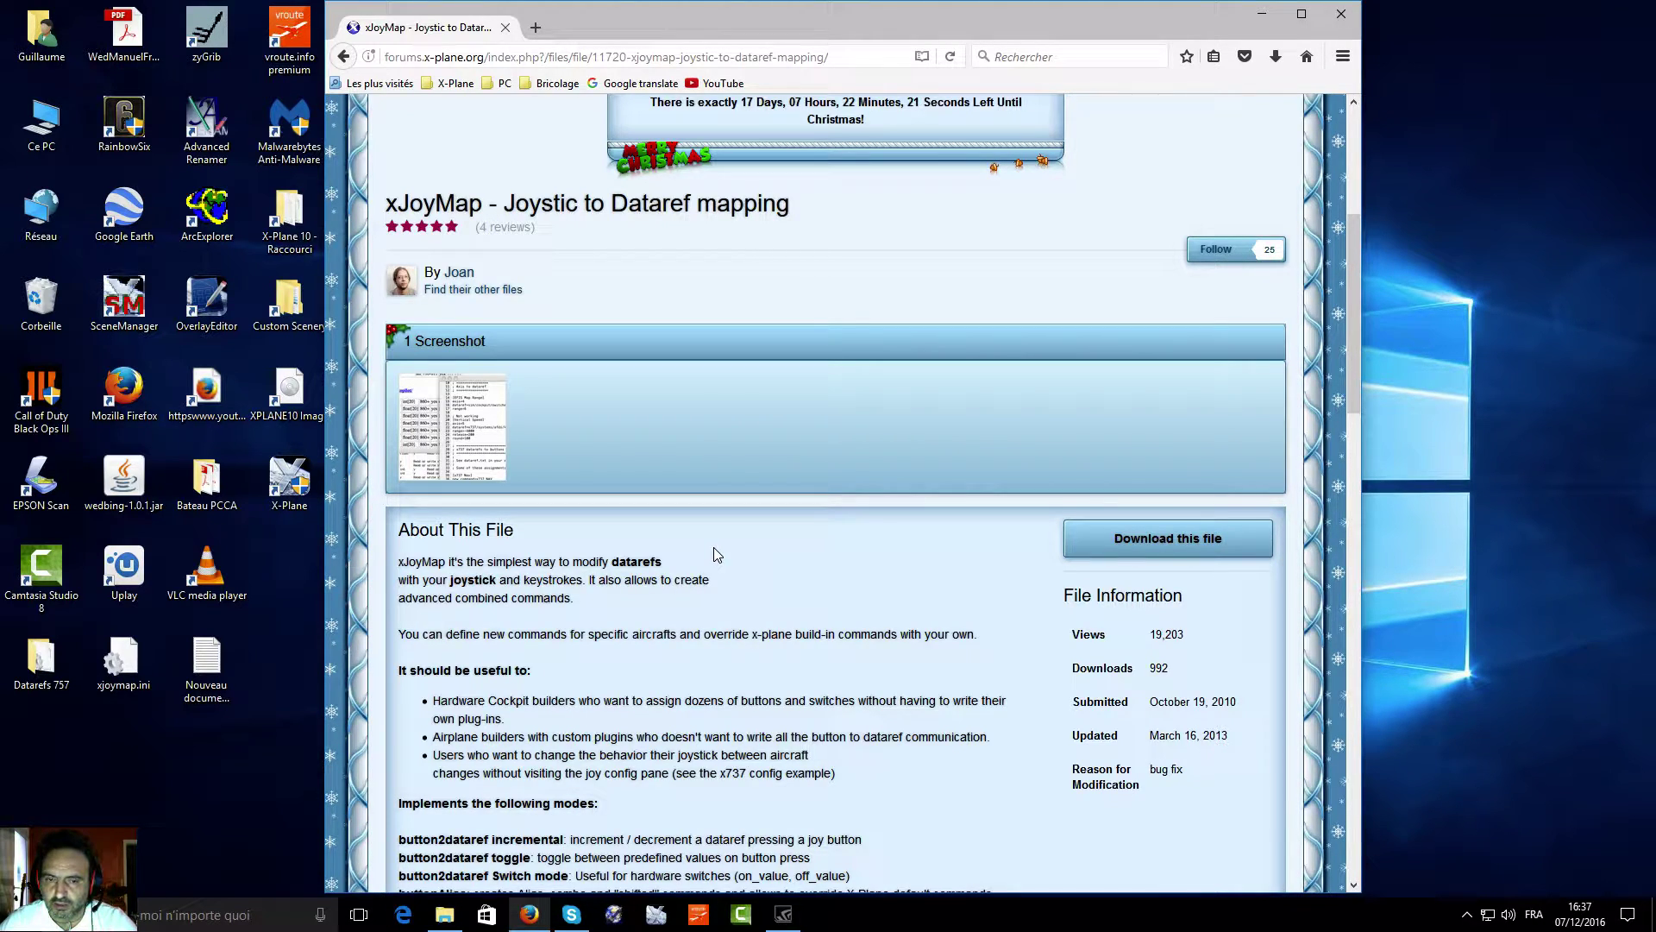
pyautogui.scroll(-6, 966, 588)
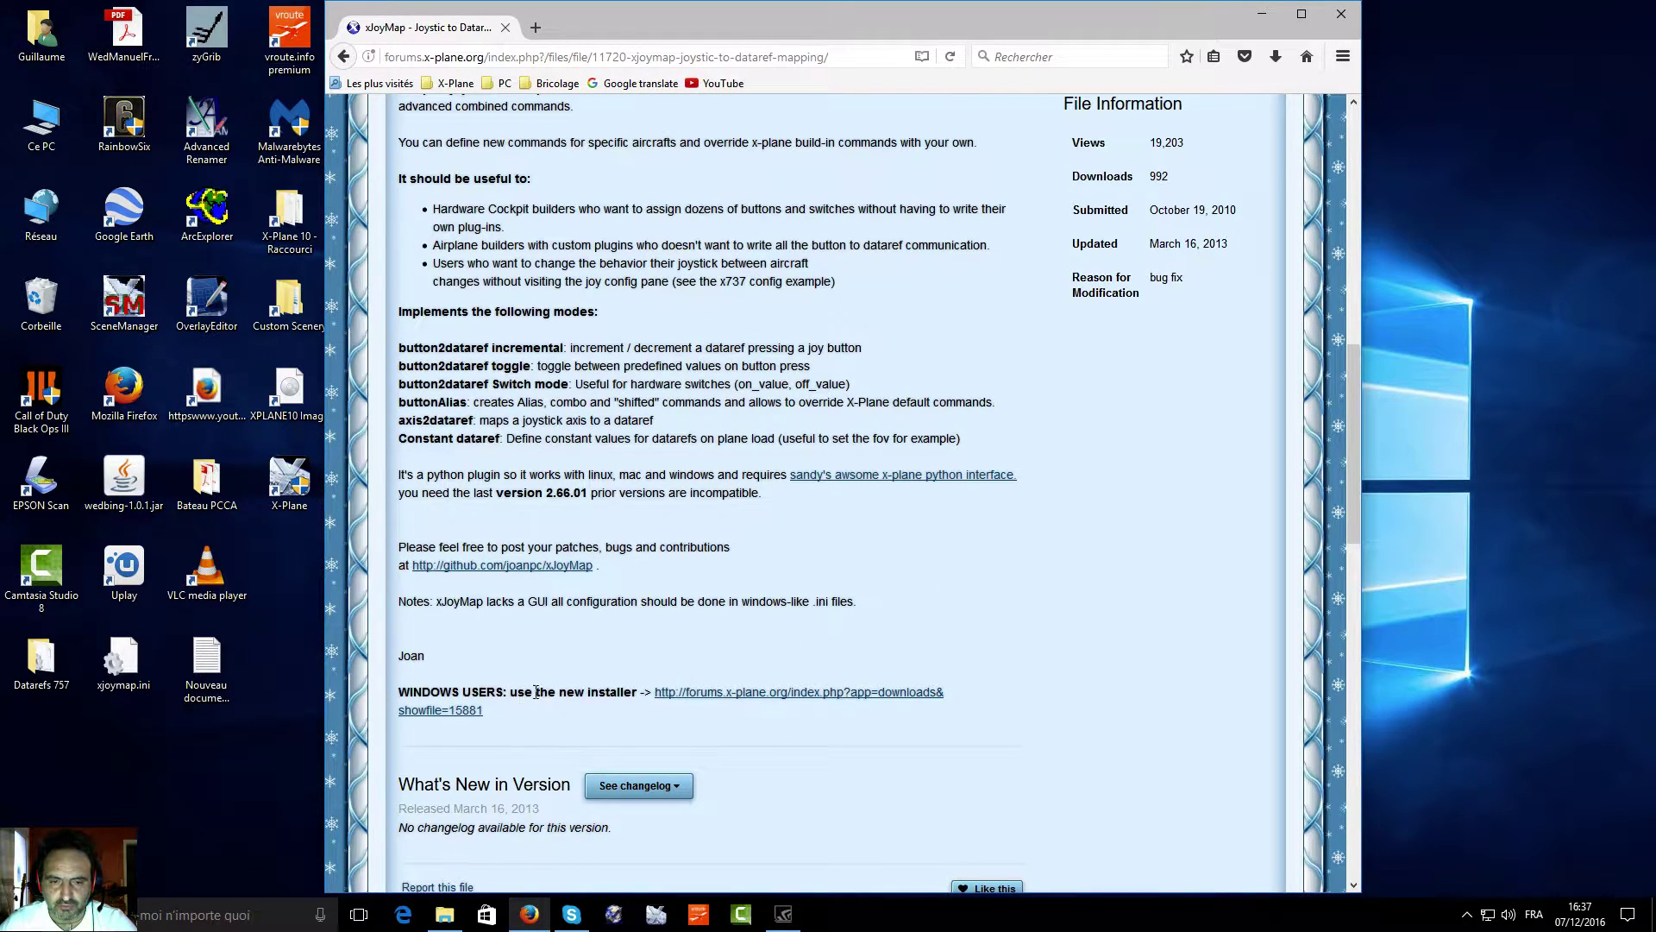
pyautogui.click(765, 692)
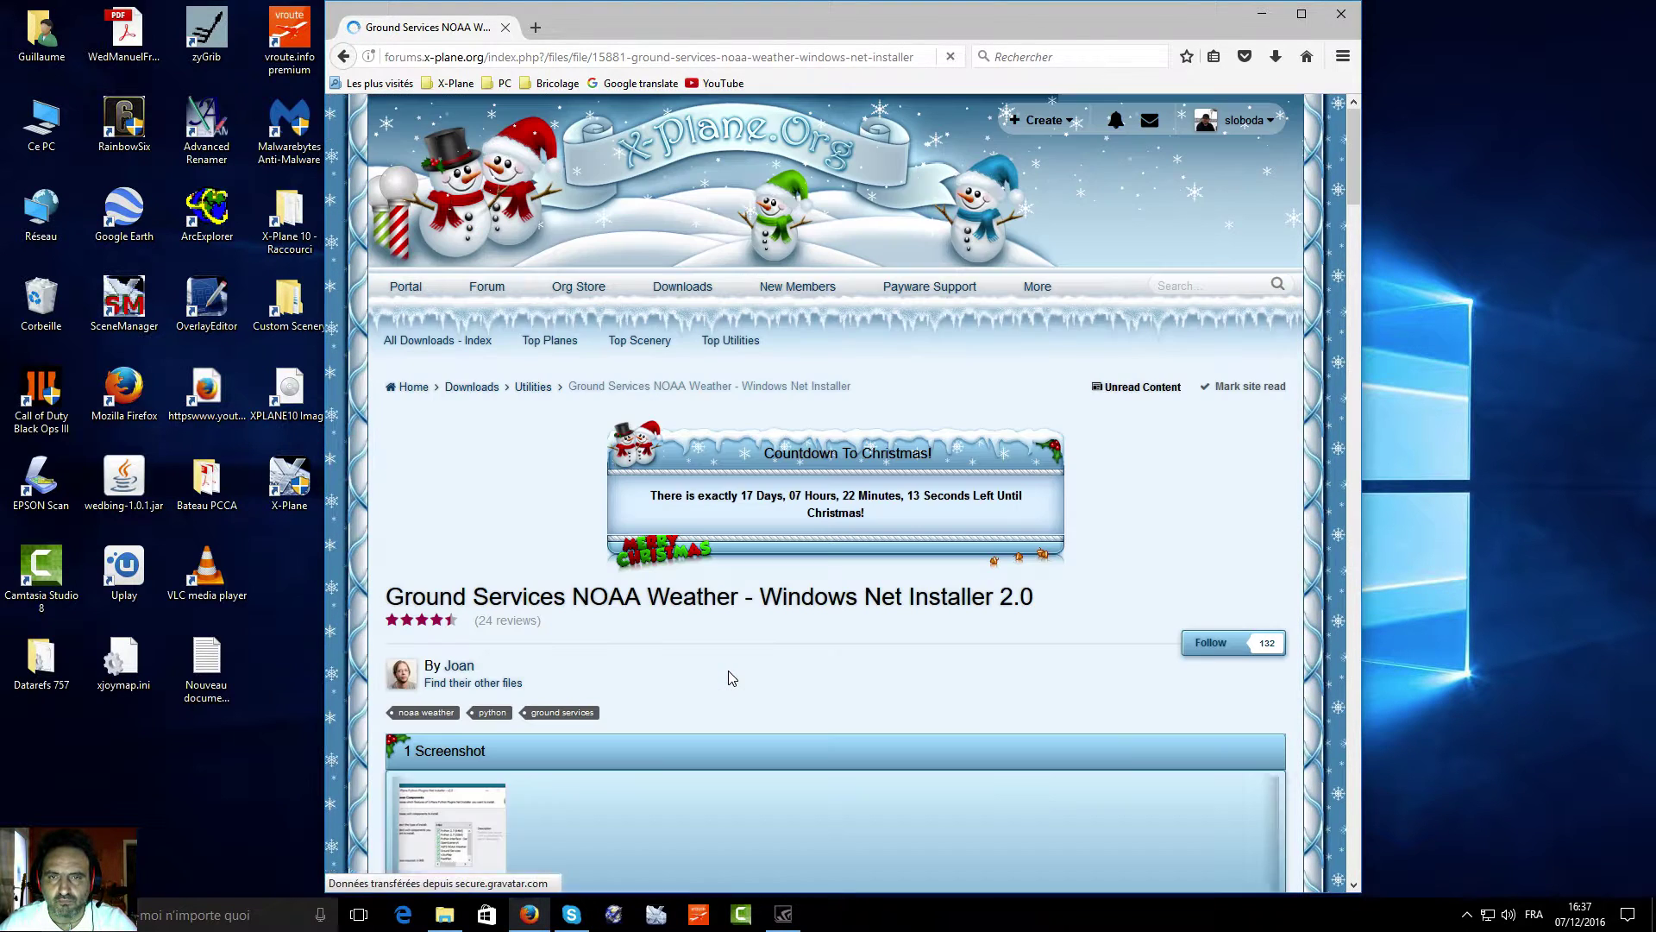
# Step: Request the download of pythonscriptsnetinstaller.exe, cancel saving the file and close the browser
pyautogui.scroll(-4, 727, 670)
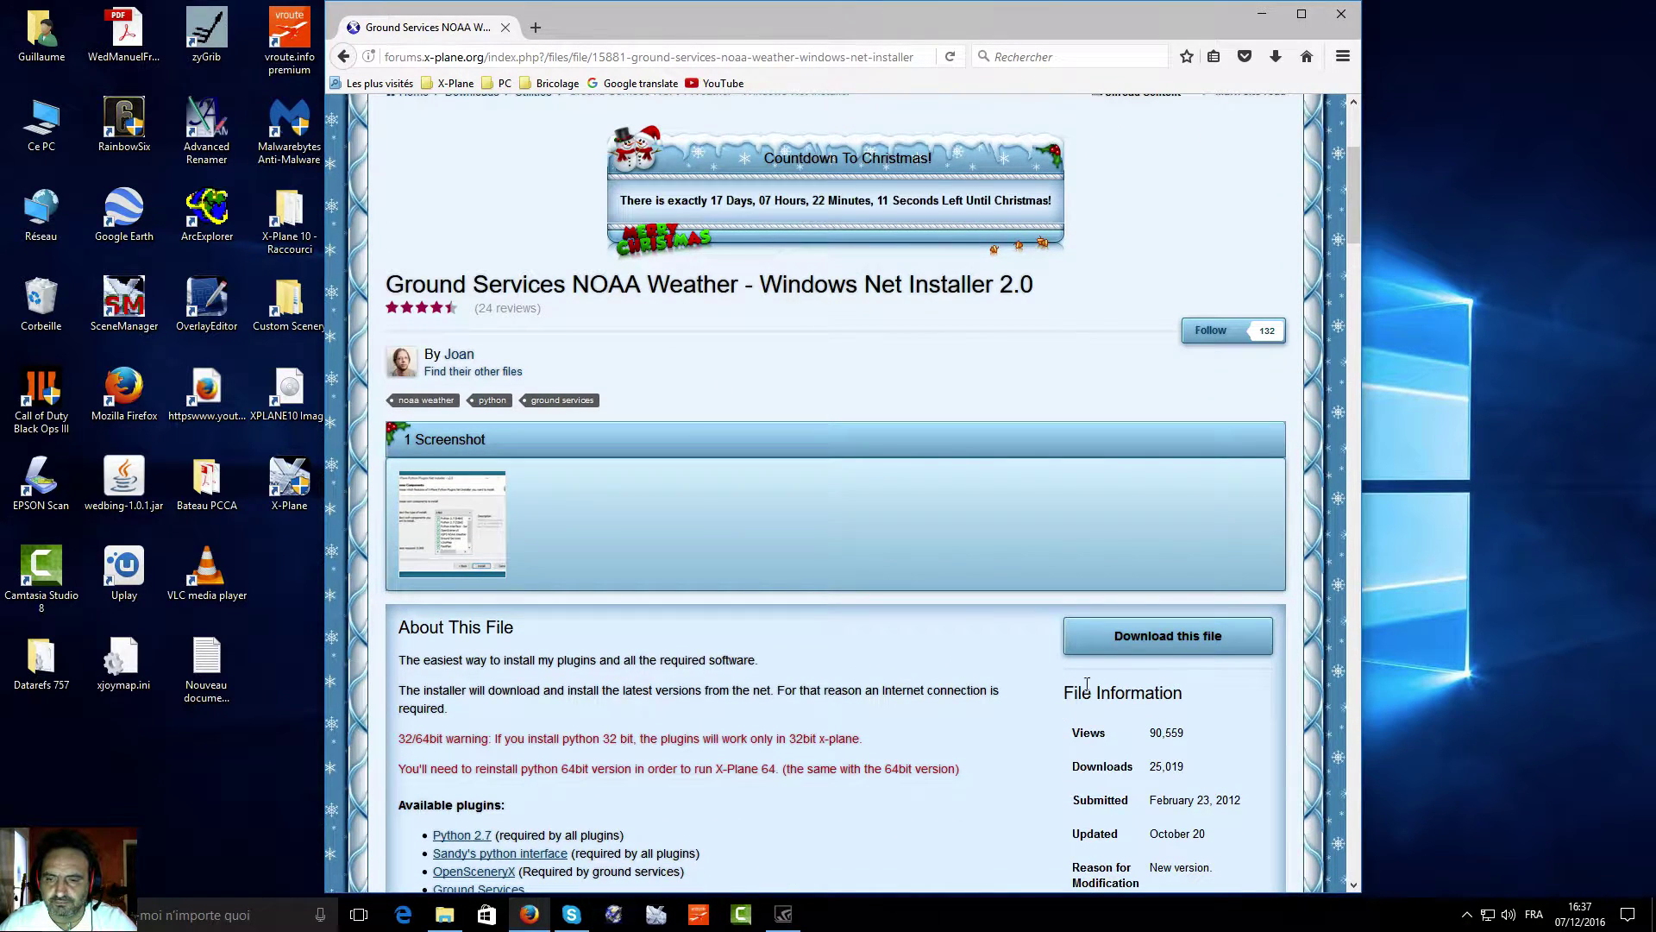
pyautogui.click(1133, 661)
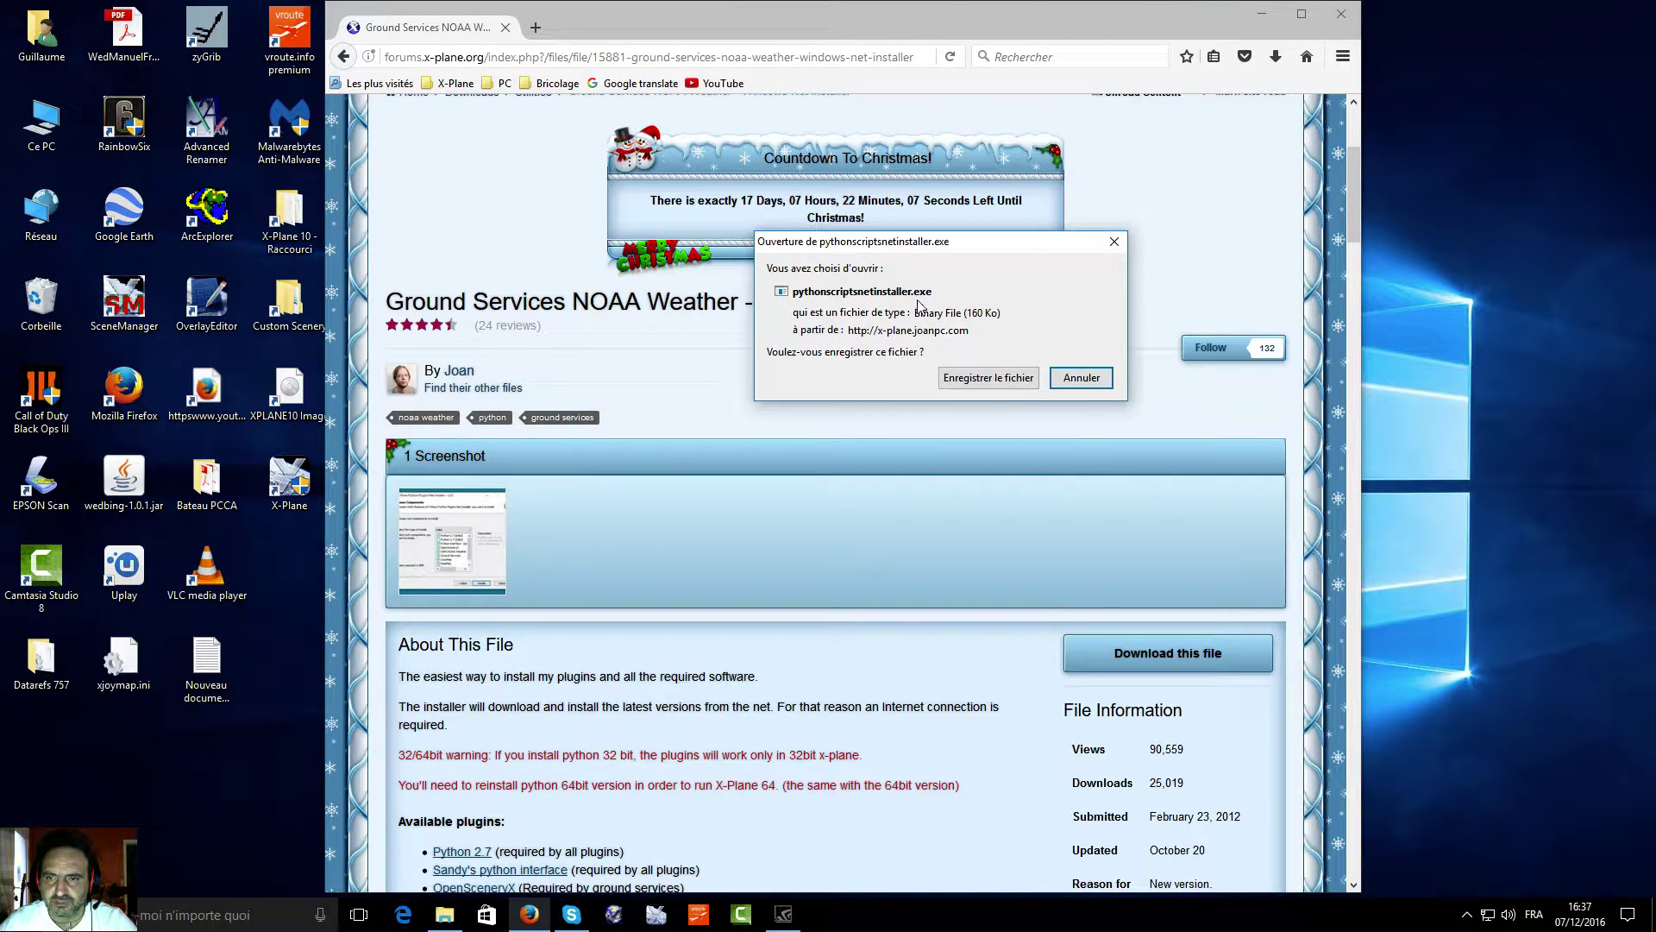
pyautogui.click(1081, 378)
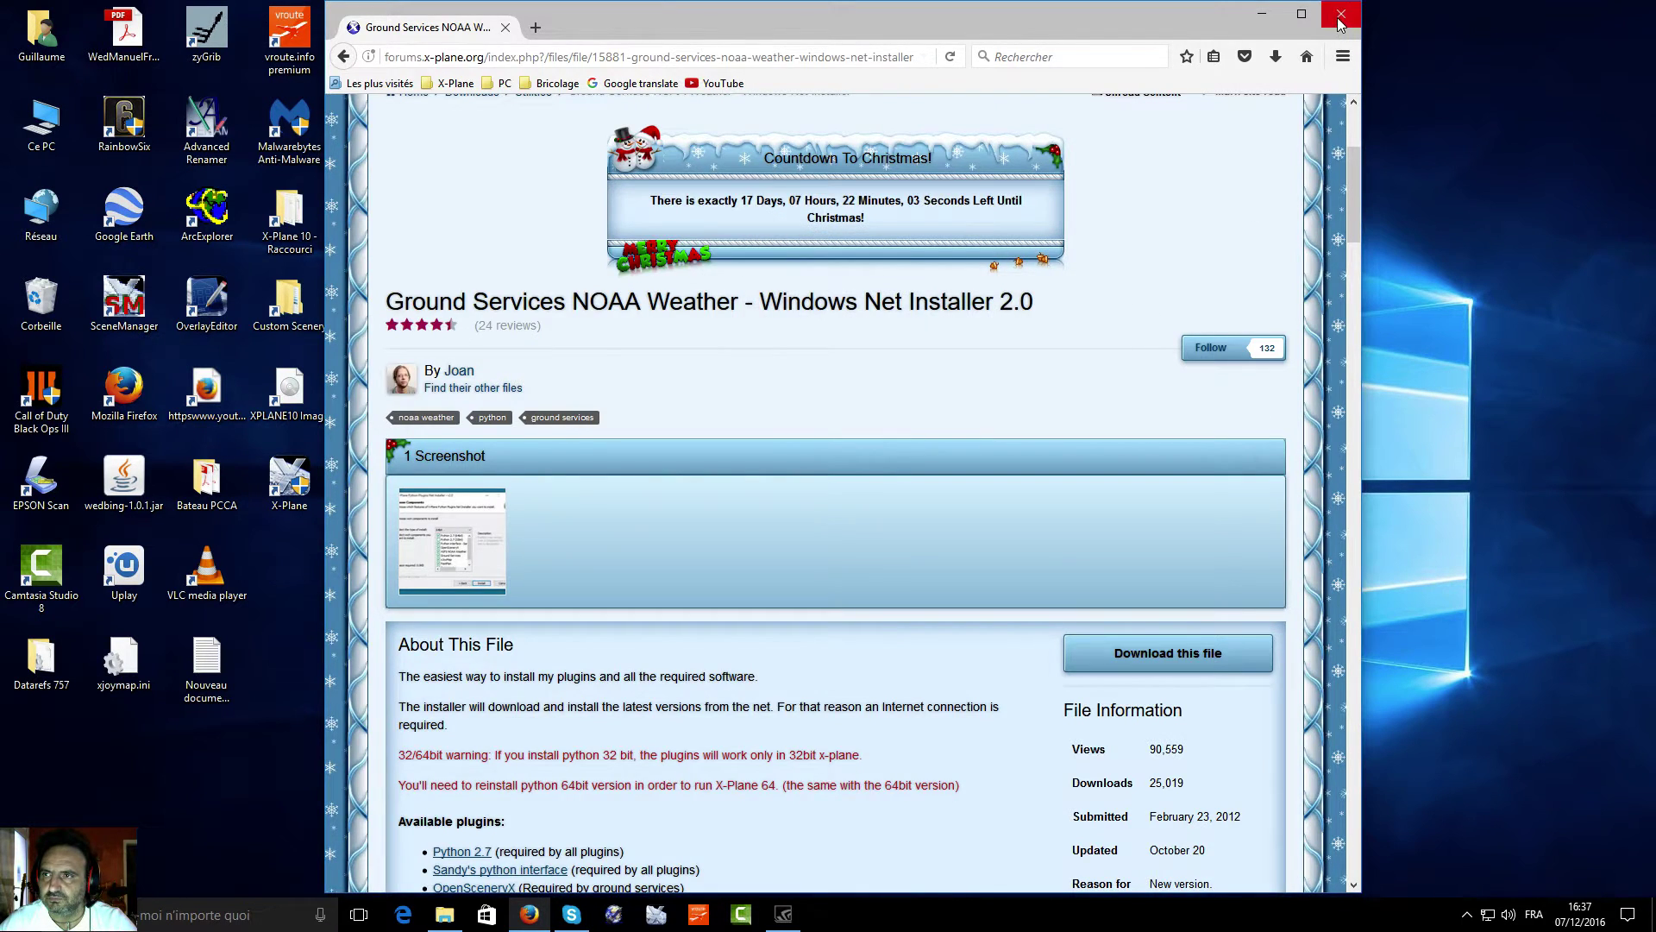
pyautogui.click(1342, 14)
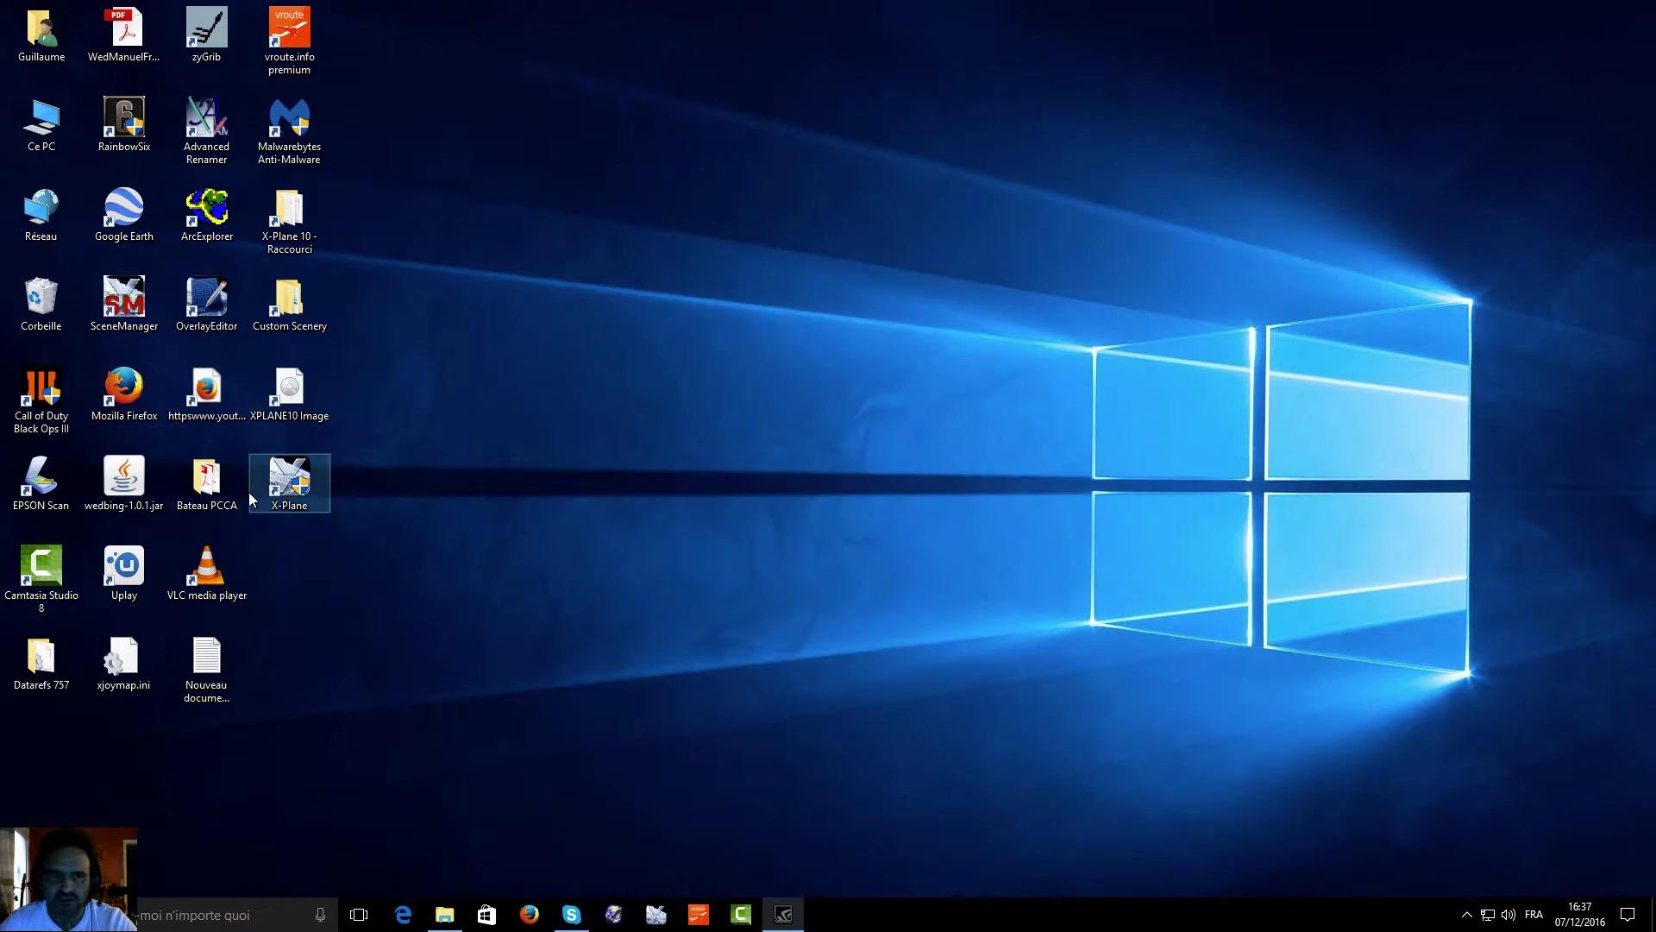
# Step: Reopen Firefox and search Google for "dataref editor x-plane"
pyautogui.click(528, 916)
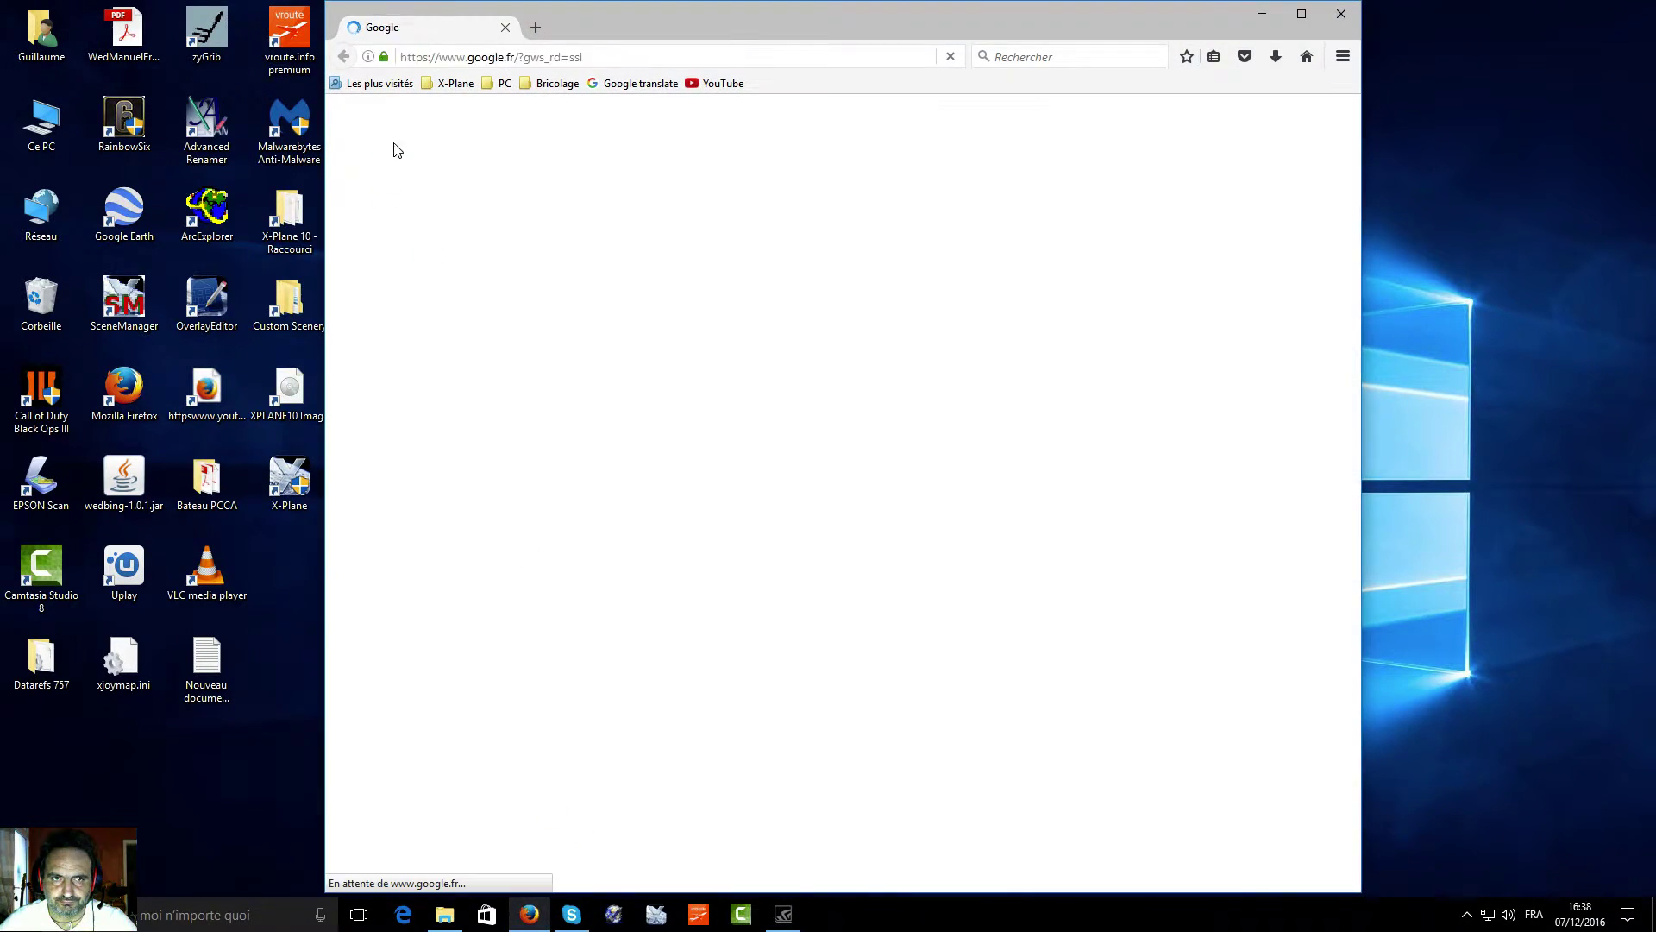
pyautogui.click(453, 57)
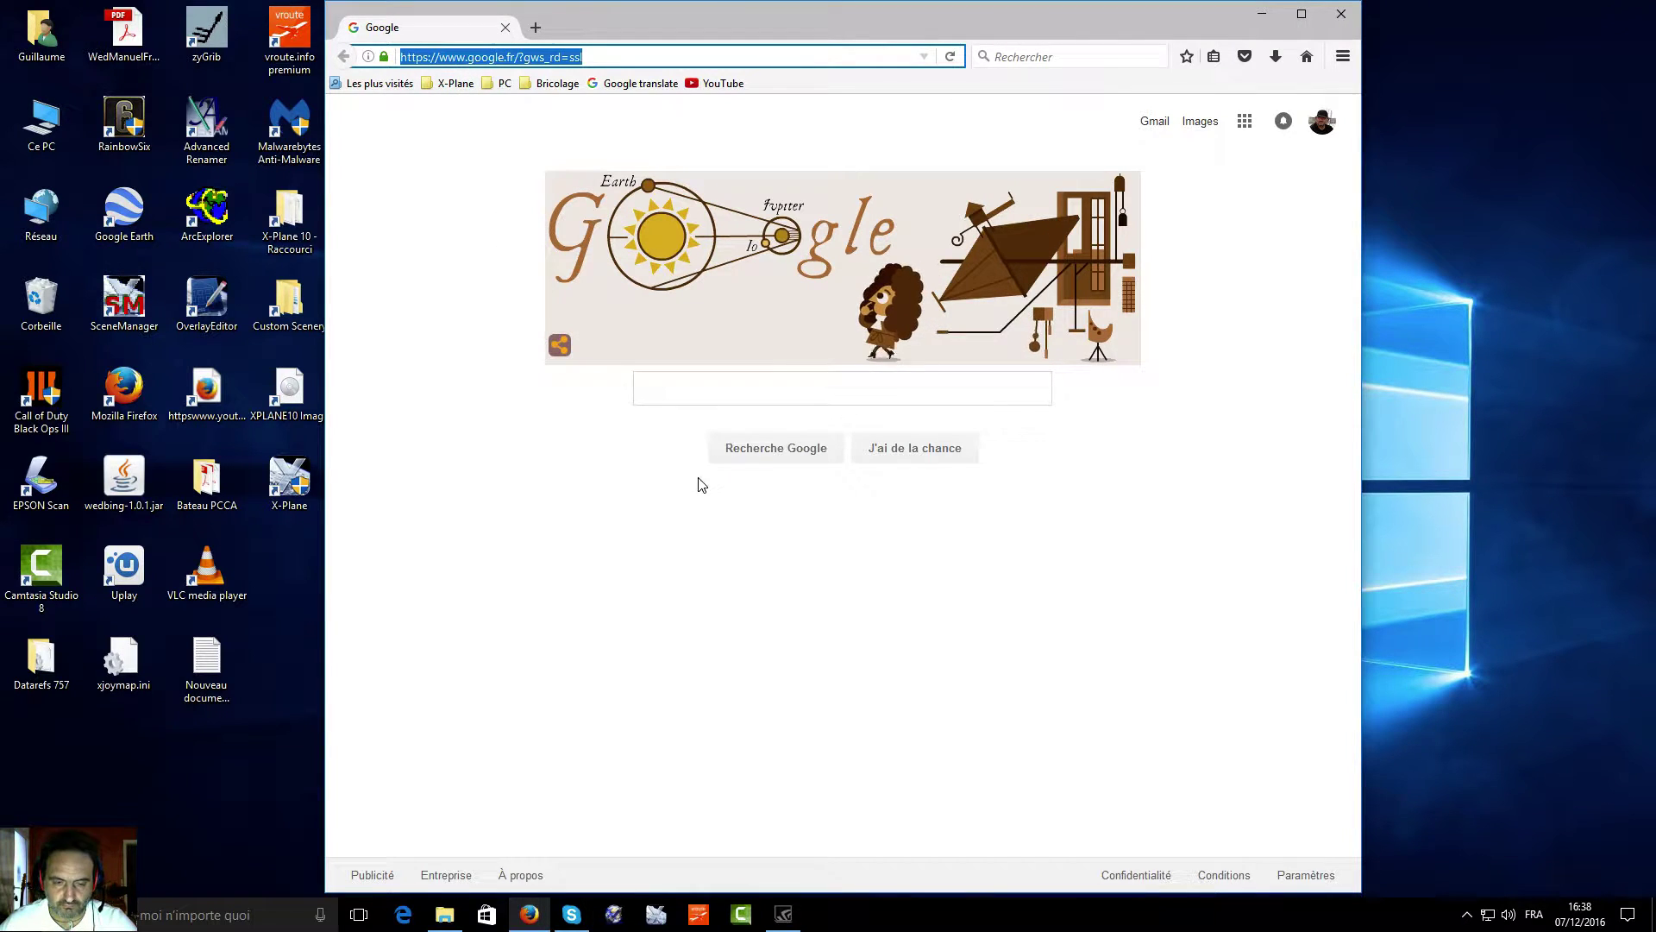
pyautogui.write('dat')
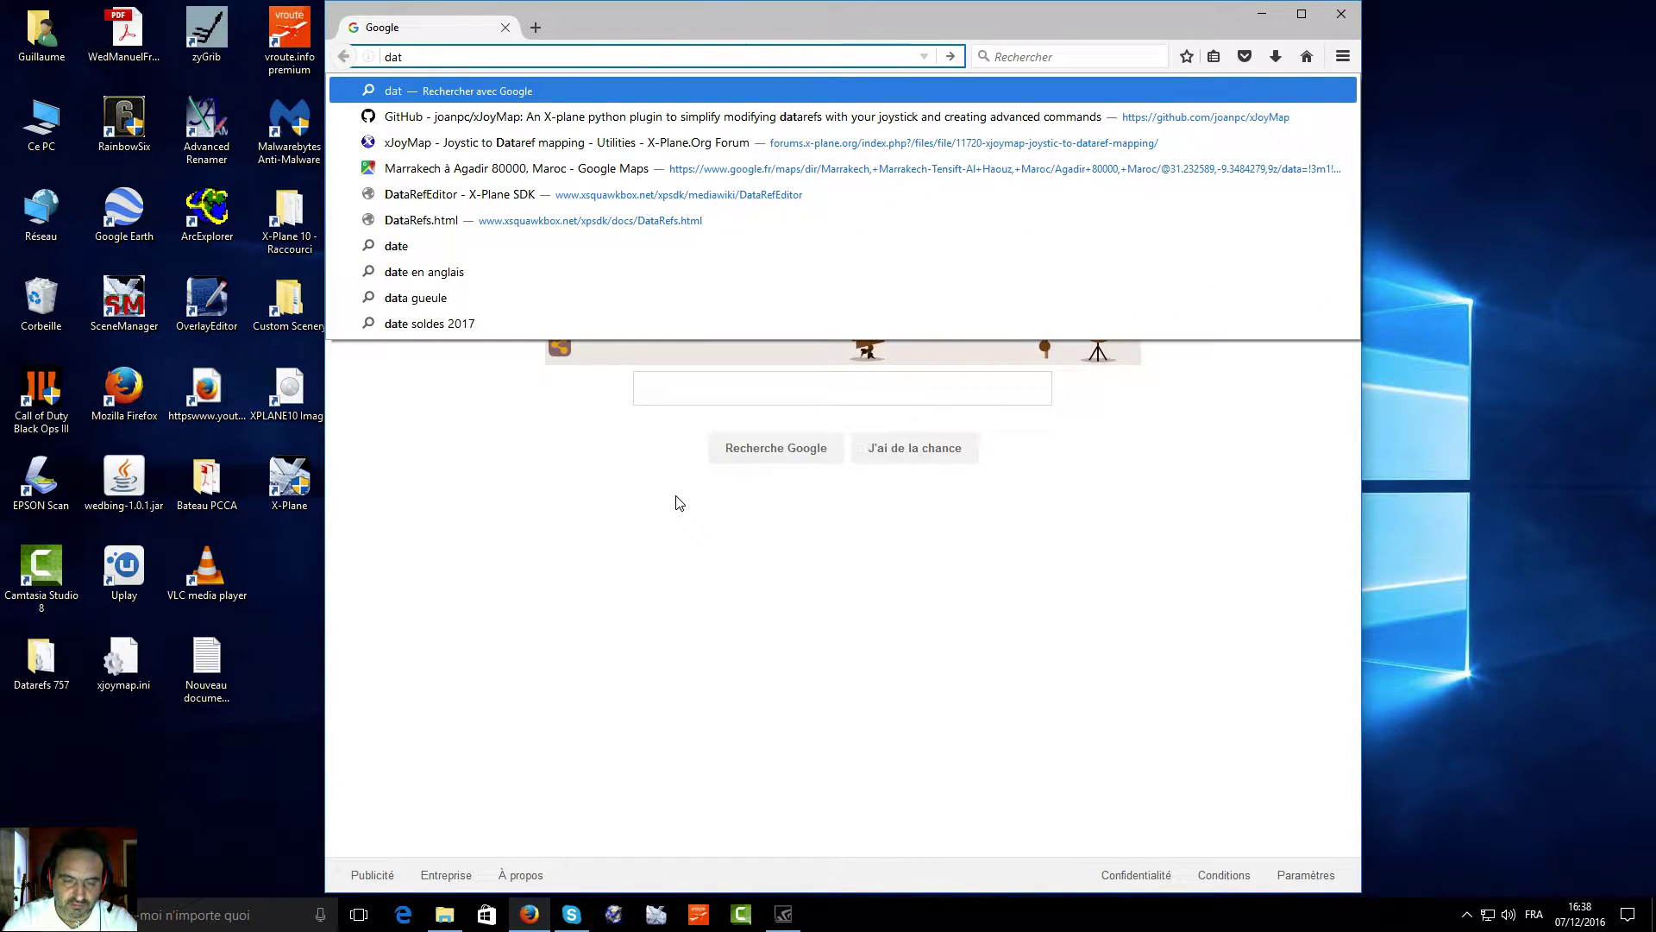
pyautogui.write('arefs')
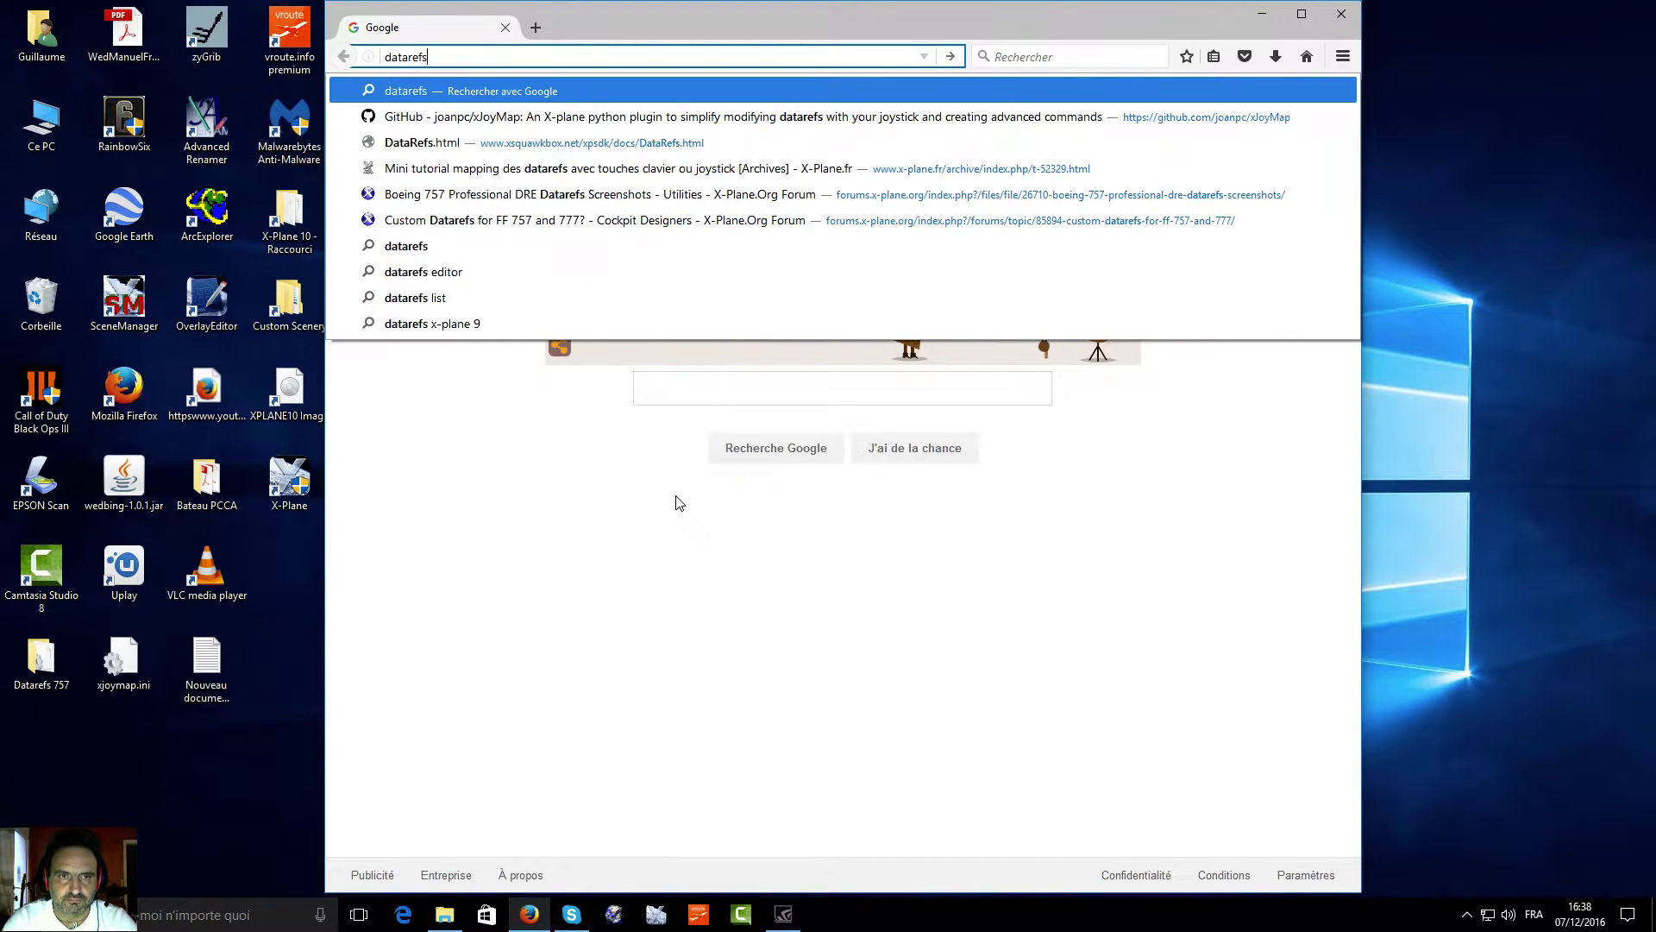
pyautogui.write(' edot')
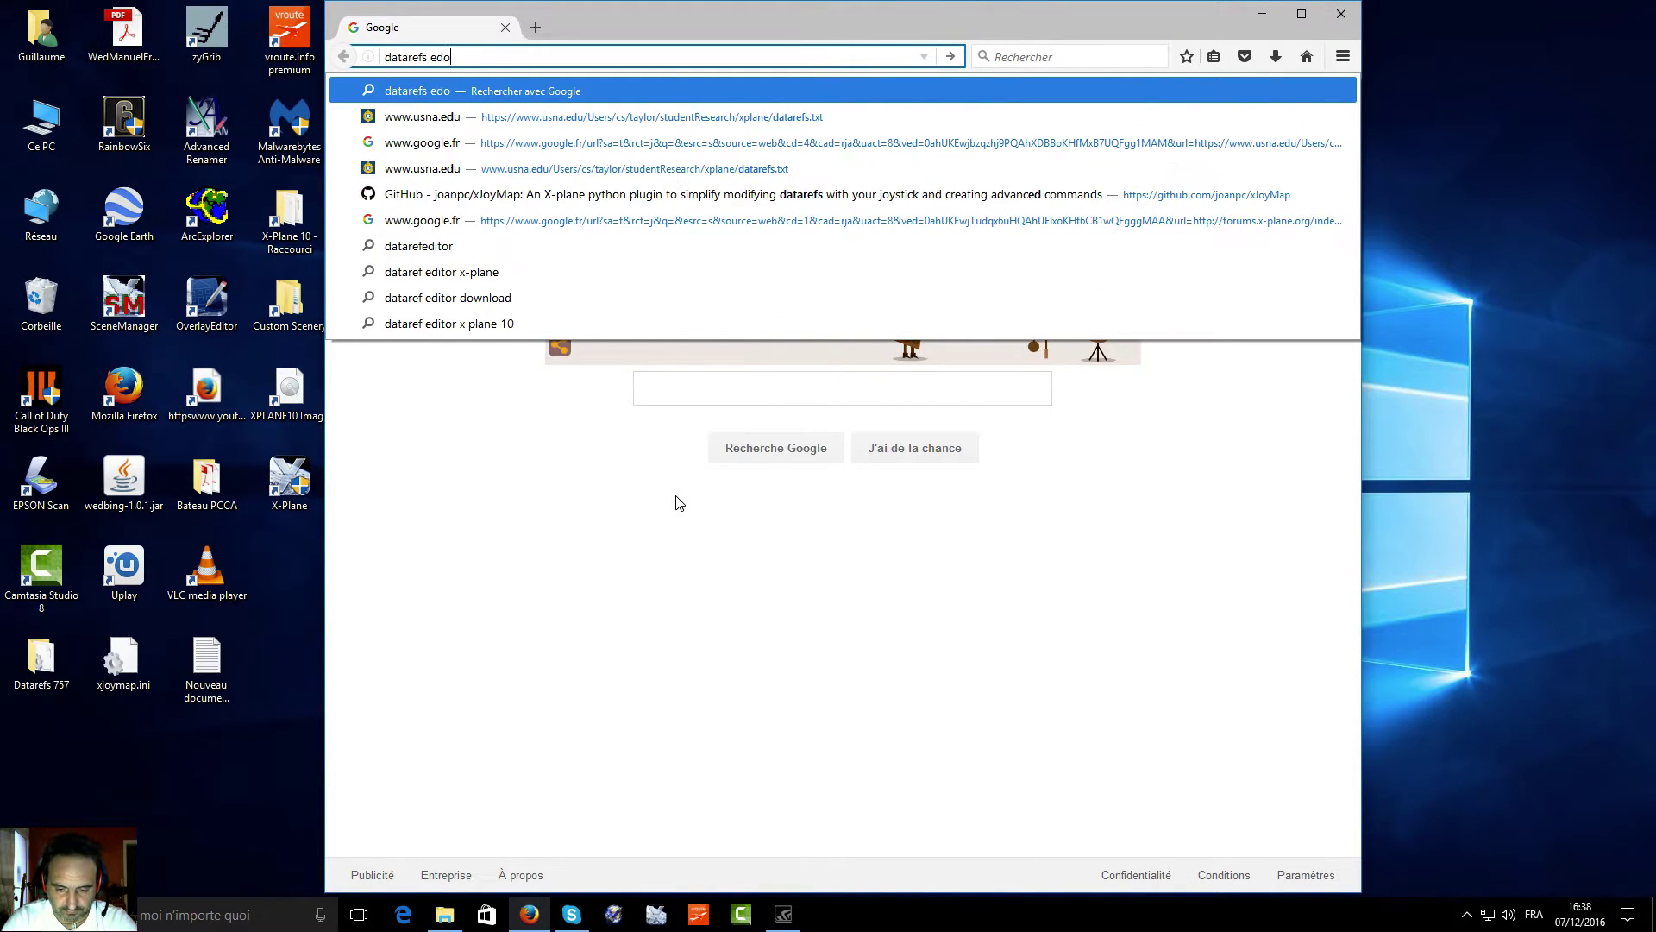
pyautogui.press('BackSpace')
pyautogui.press('BackSpace')
pyautogui.write('i')
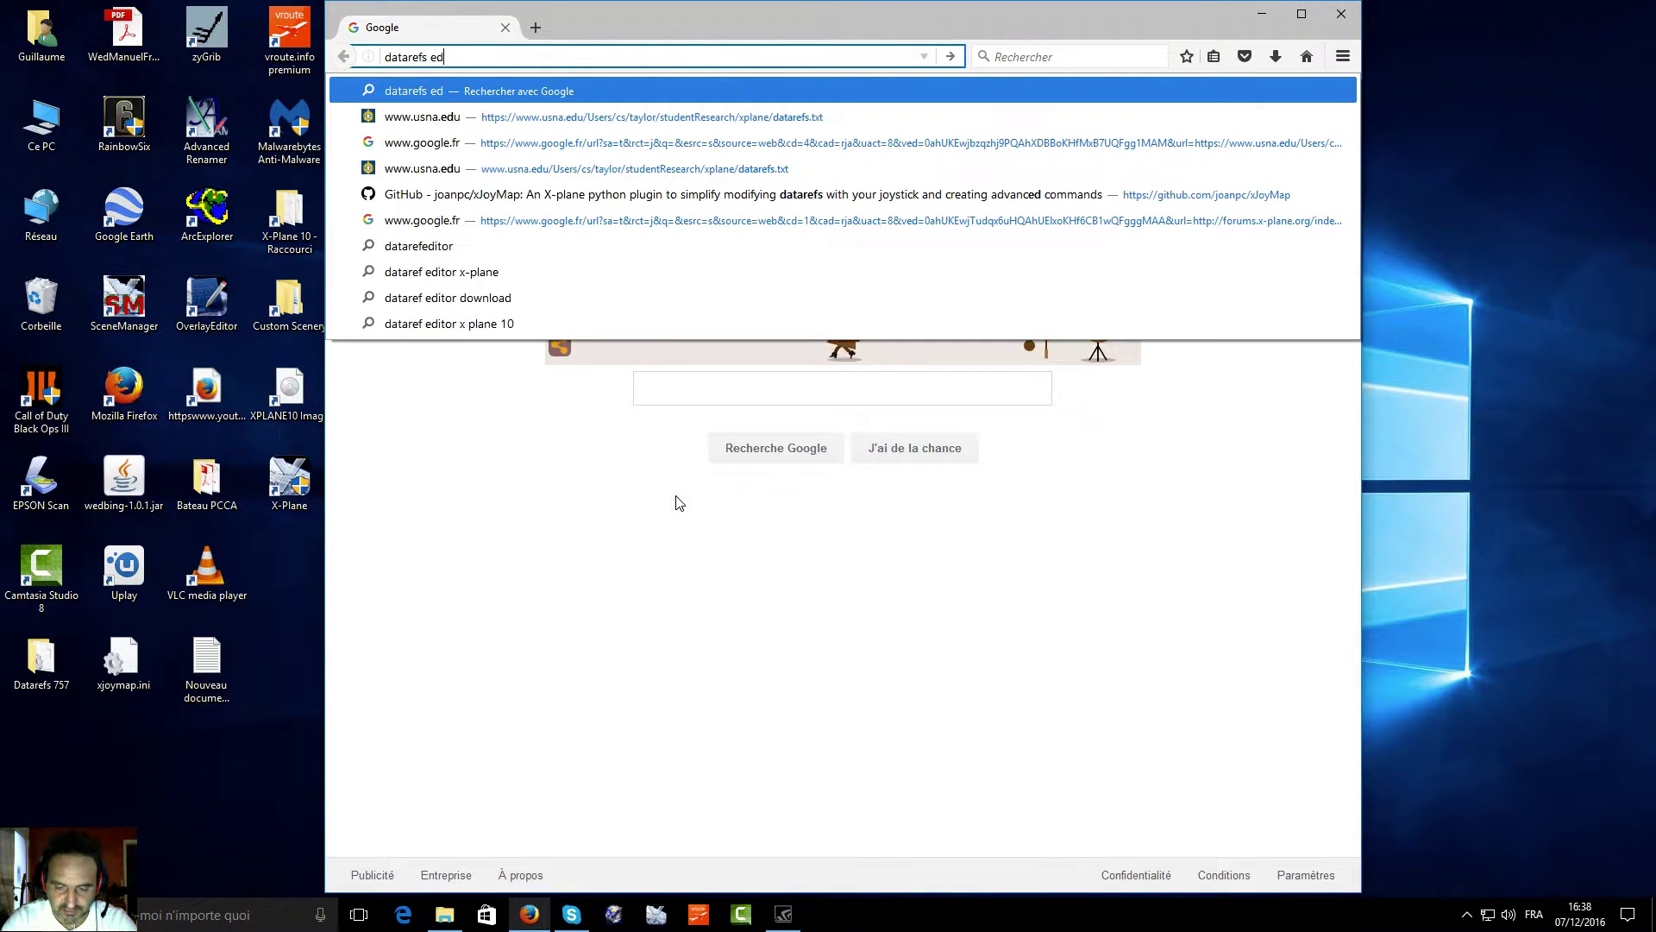
pyautogui.write('tor')
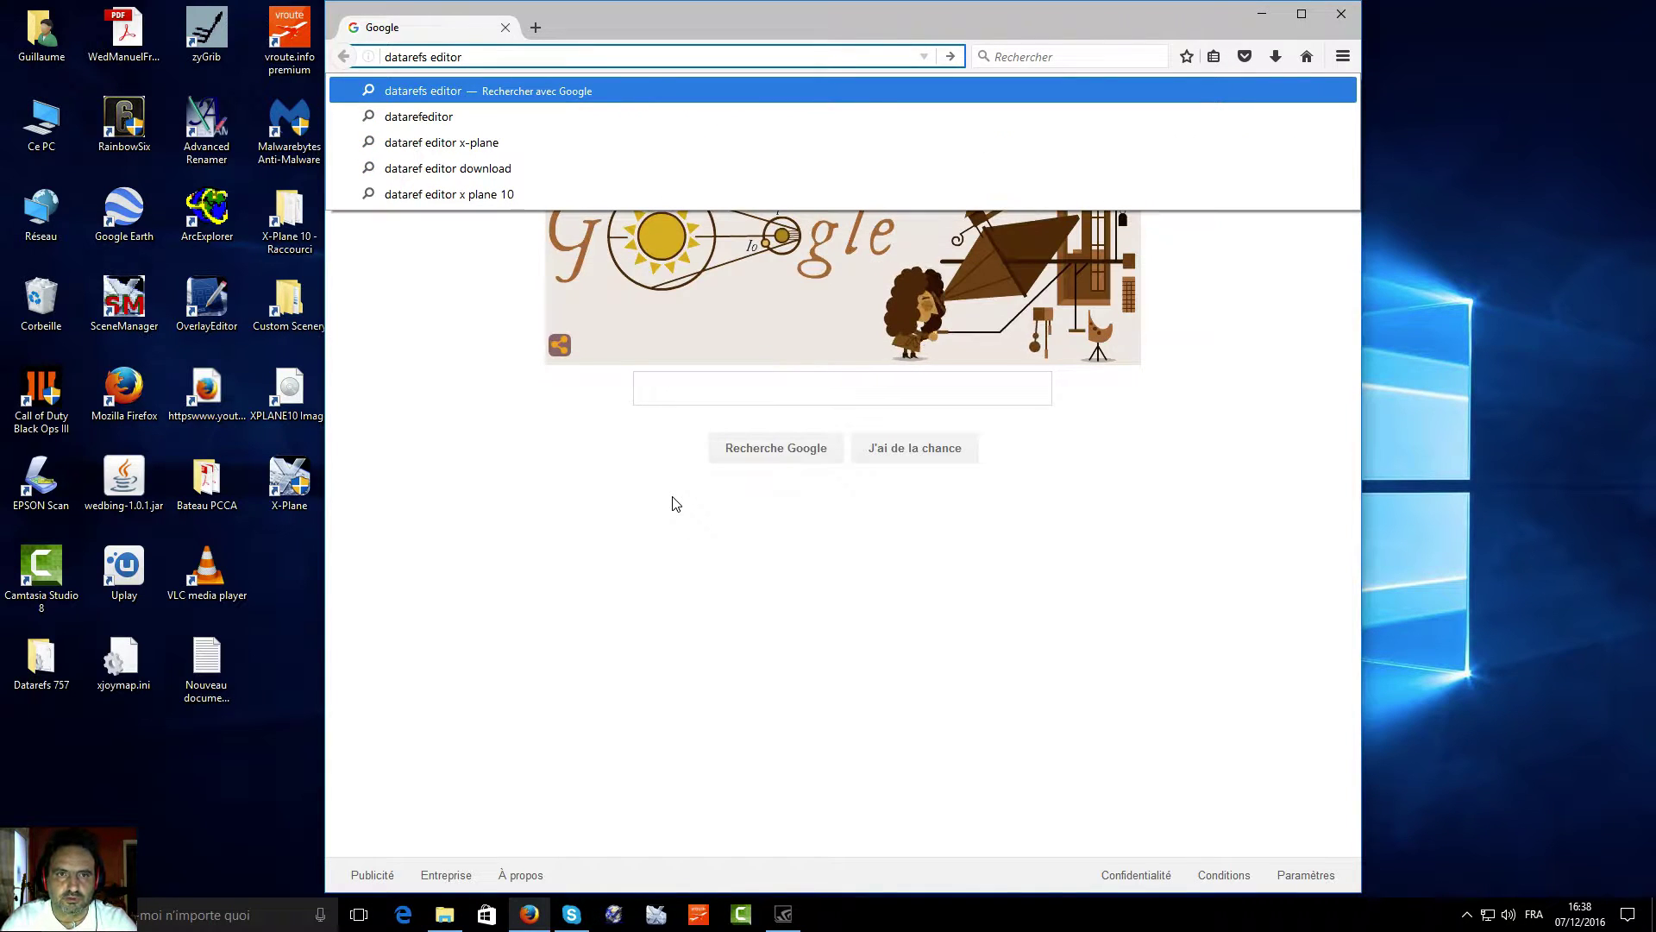
pyautogui.press('Down')
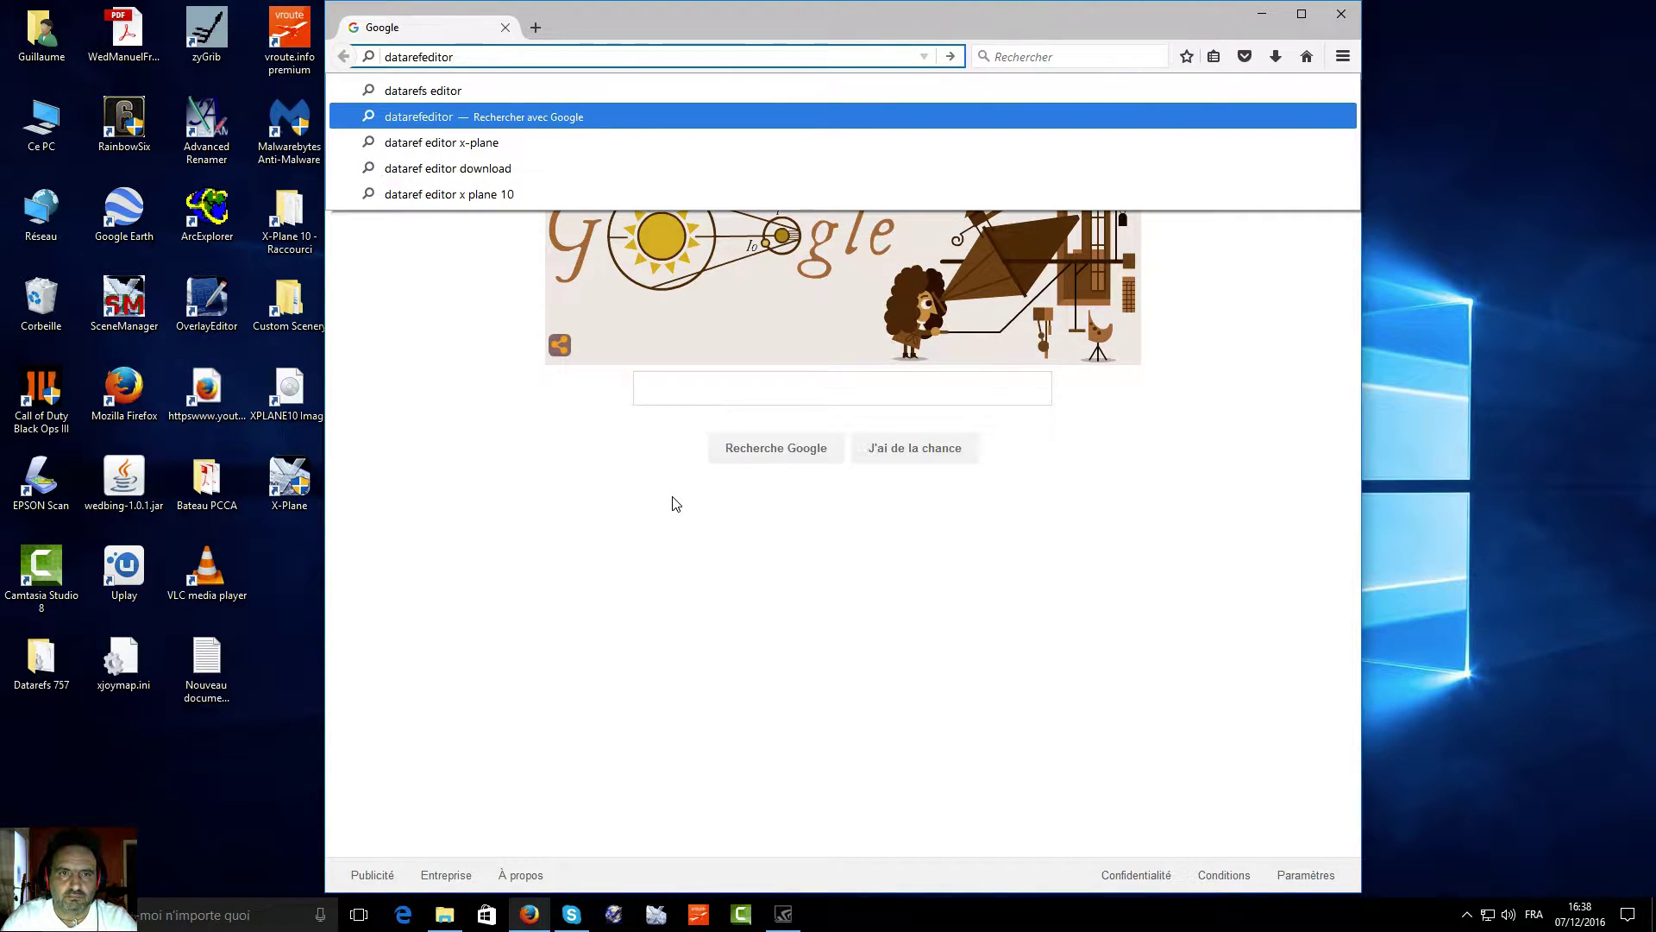
pyautogui.press('Down')
pyautogui.press('Return')
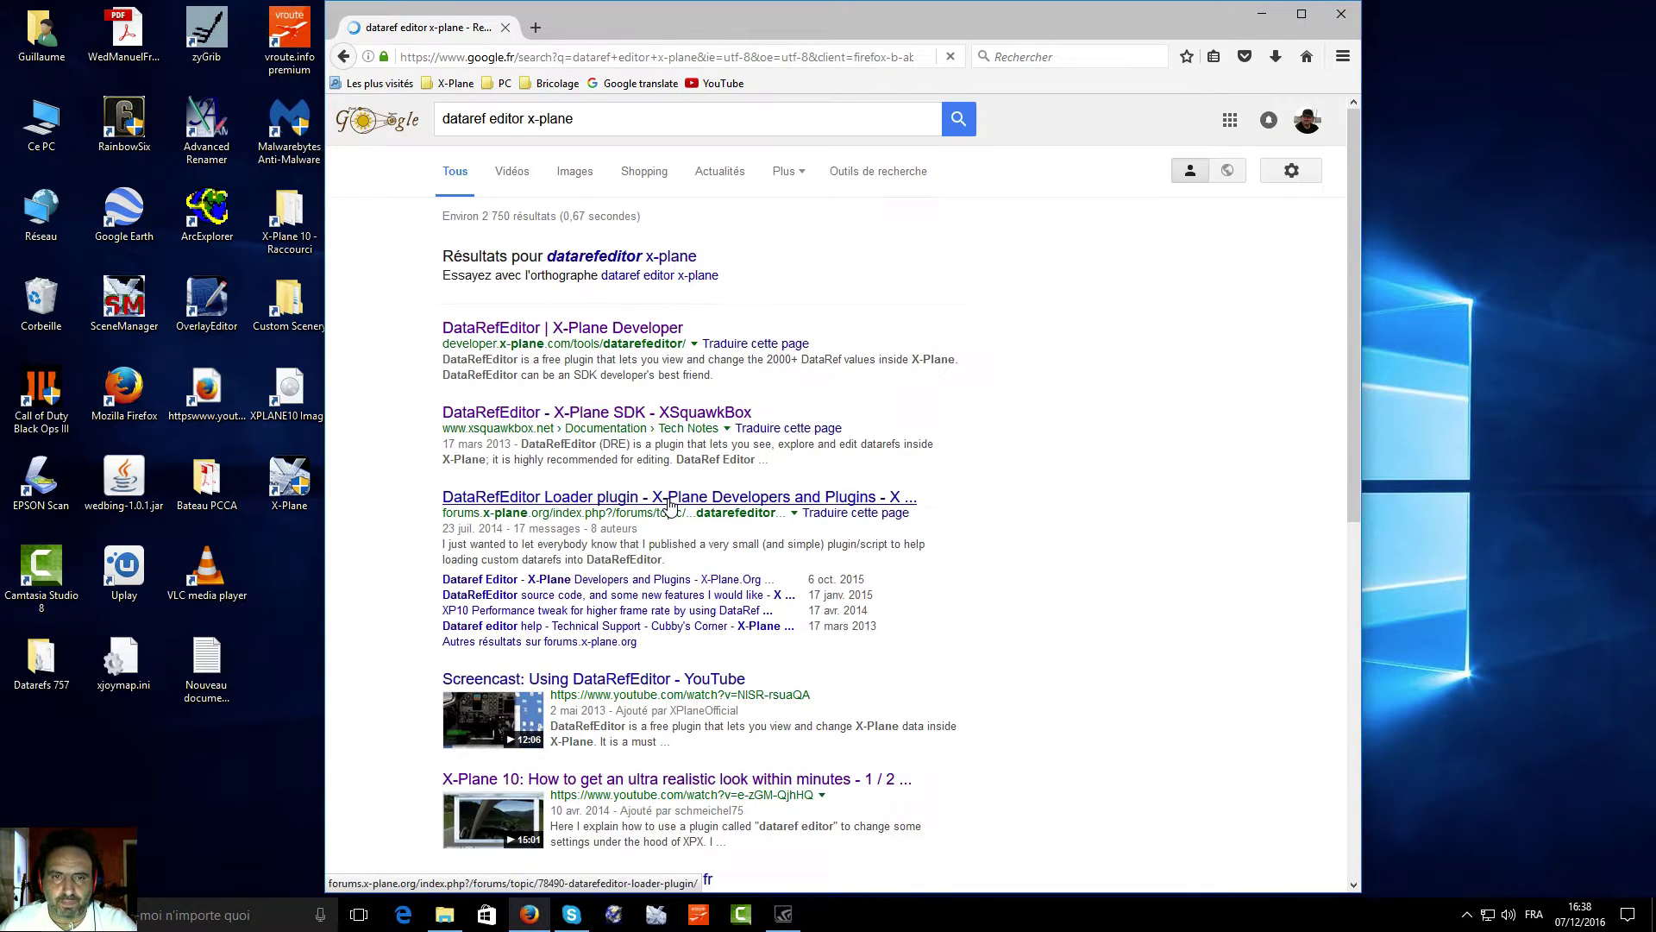
# Step: Open the X-Plane Developer page for DataRefEditor, follow its download link to view the available files, and close the browser
pyautogui.click(538, 333)
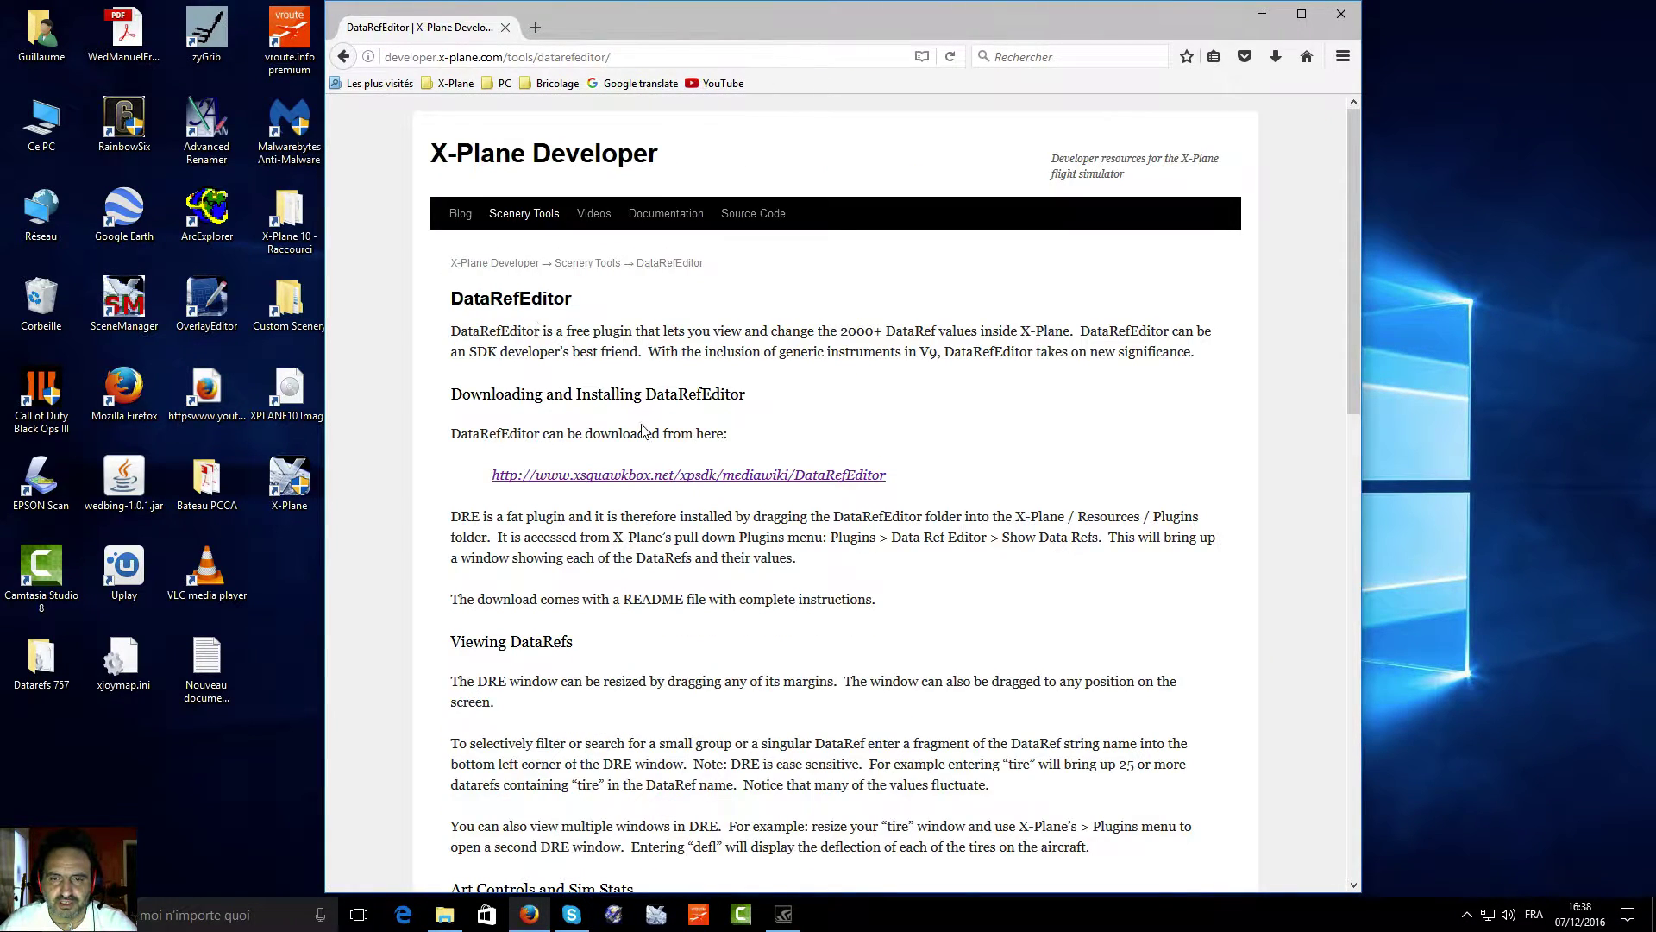
pyautogui.click(673, 477)
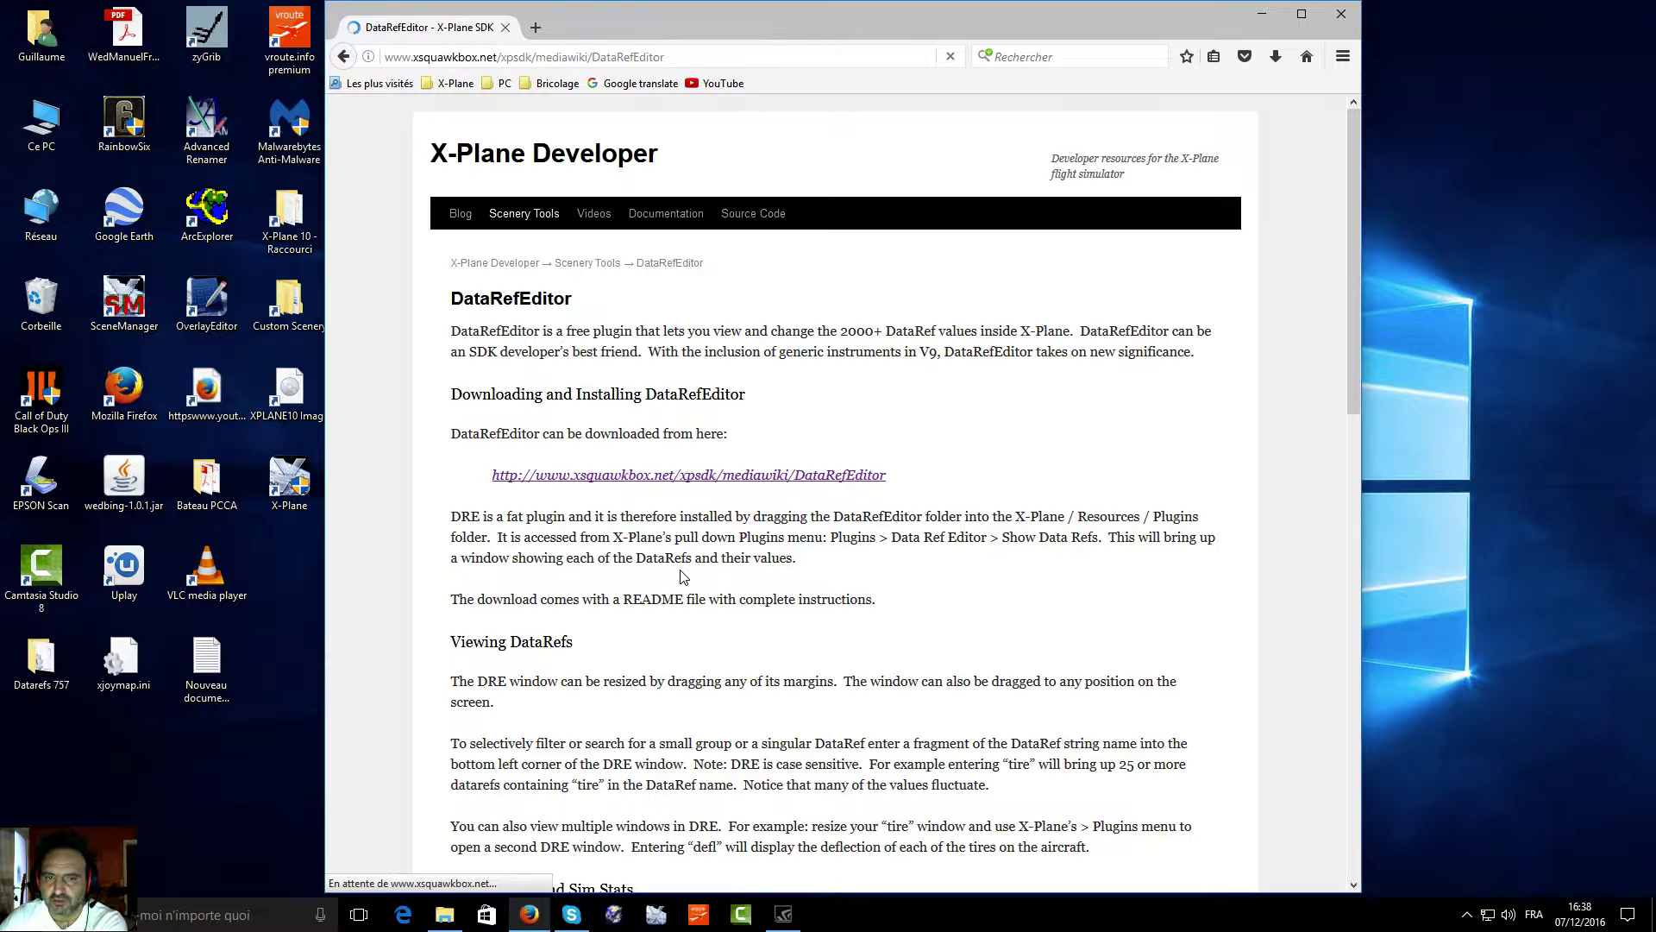
pyautogui.scroll(-5, 796, 608)
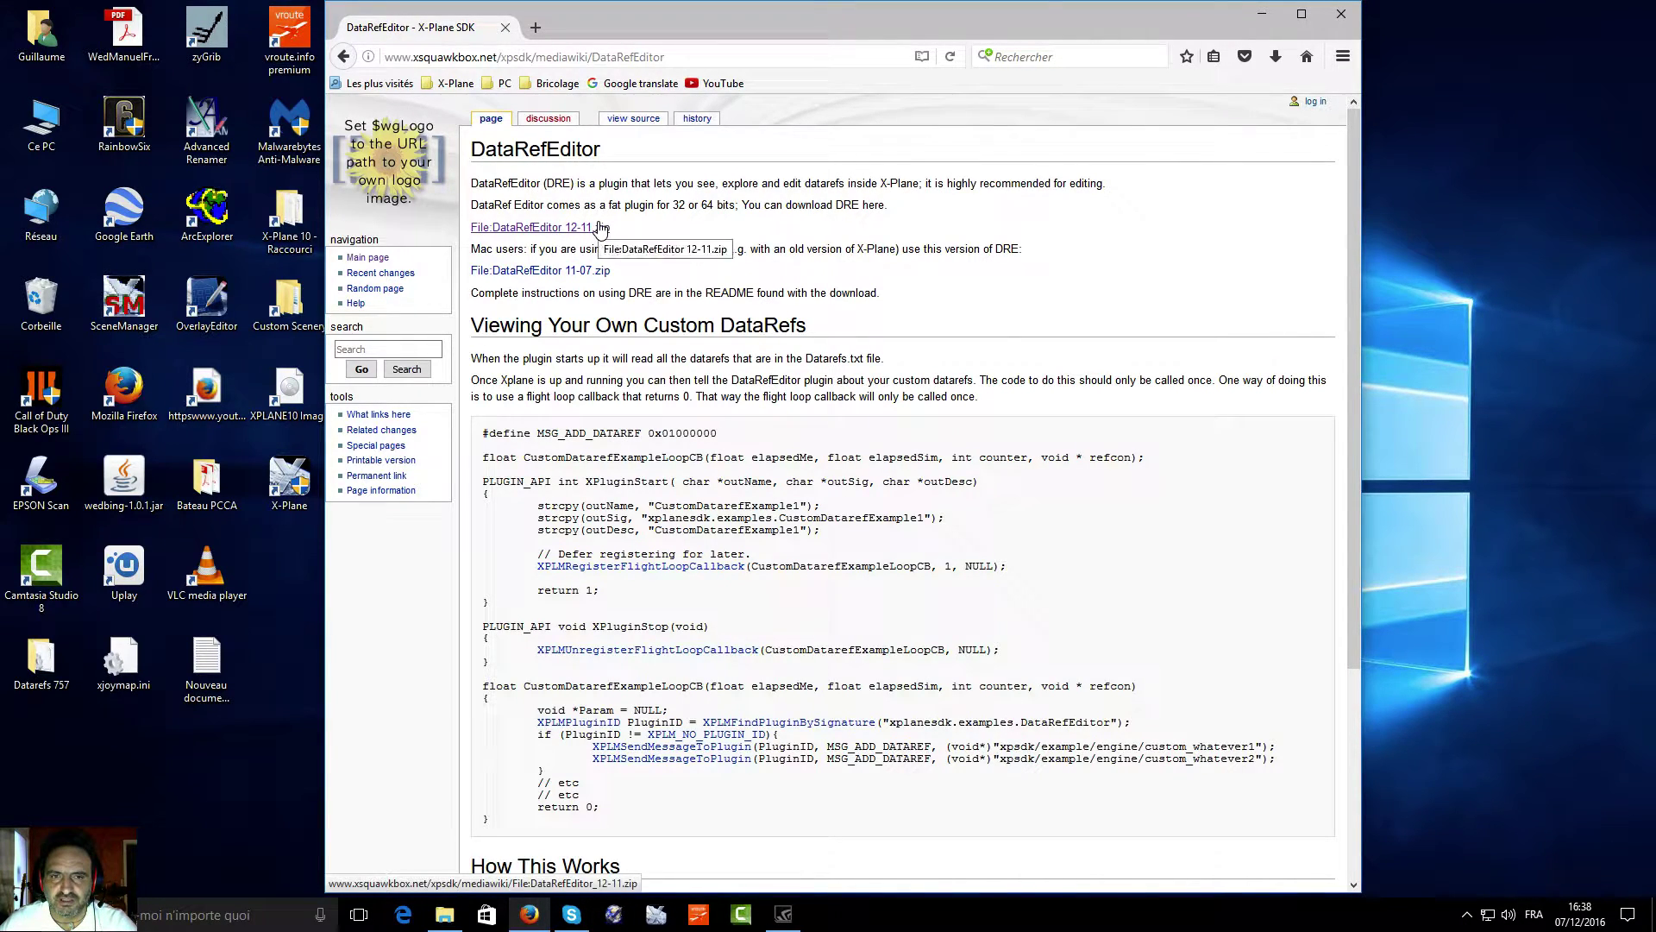
pyautogui.click(1353, 15)
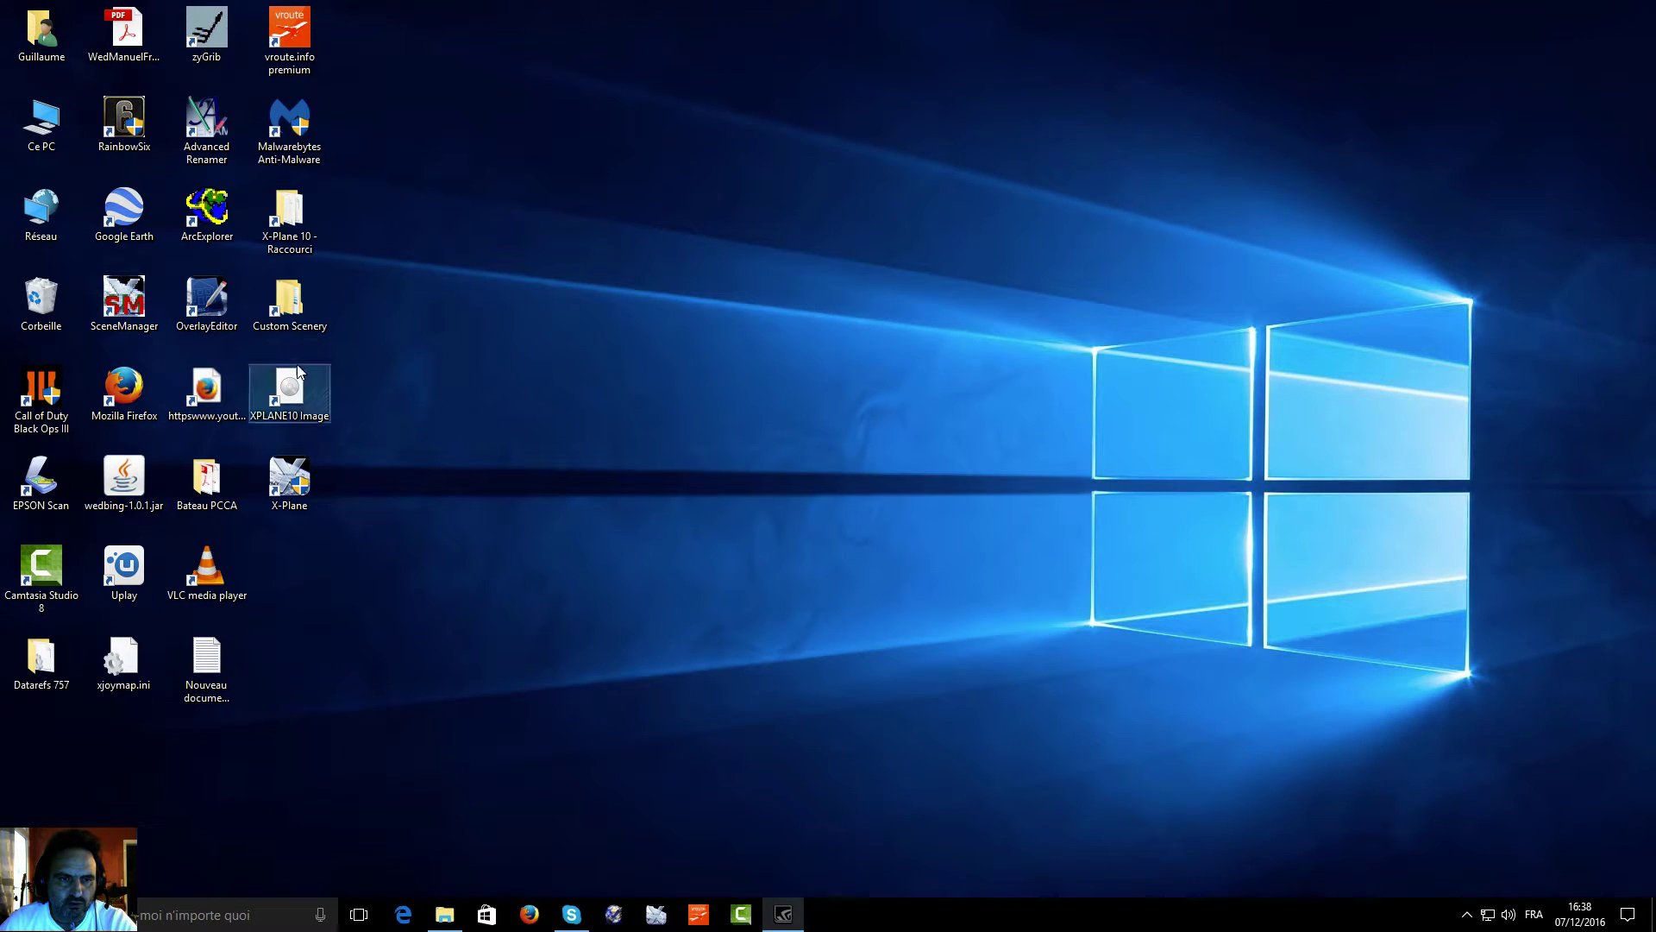
# Step: Inspect the DataRefEditor folder under X-Plane 10 > Resources > plugins, return to the plugins folder and minimize the window
pyautogui.doubleClick(291, 220)
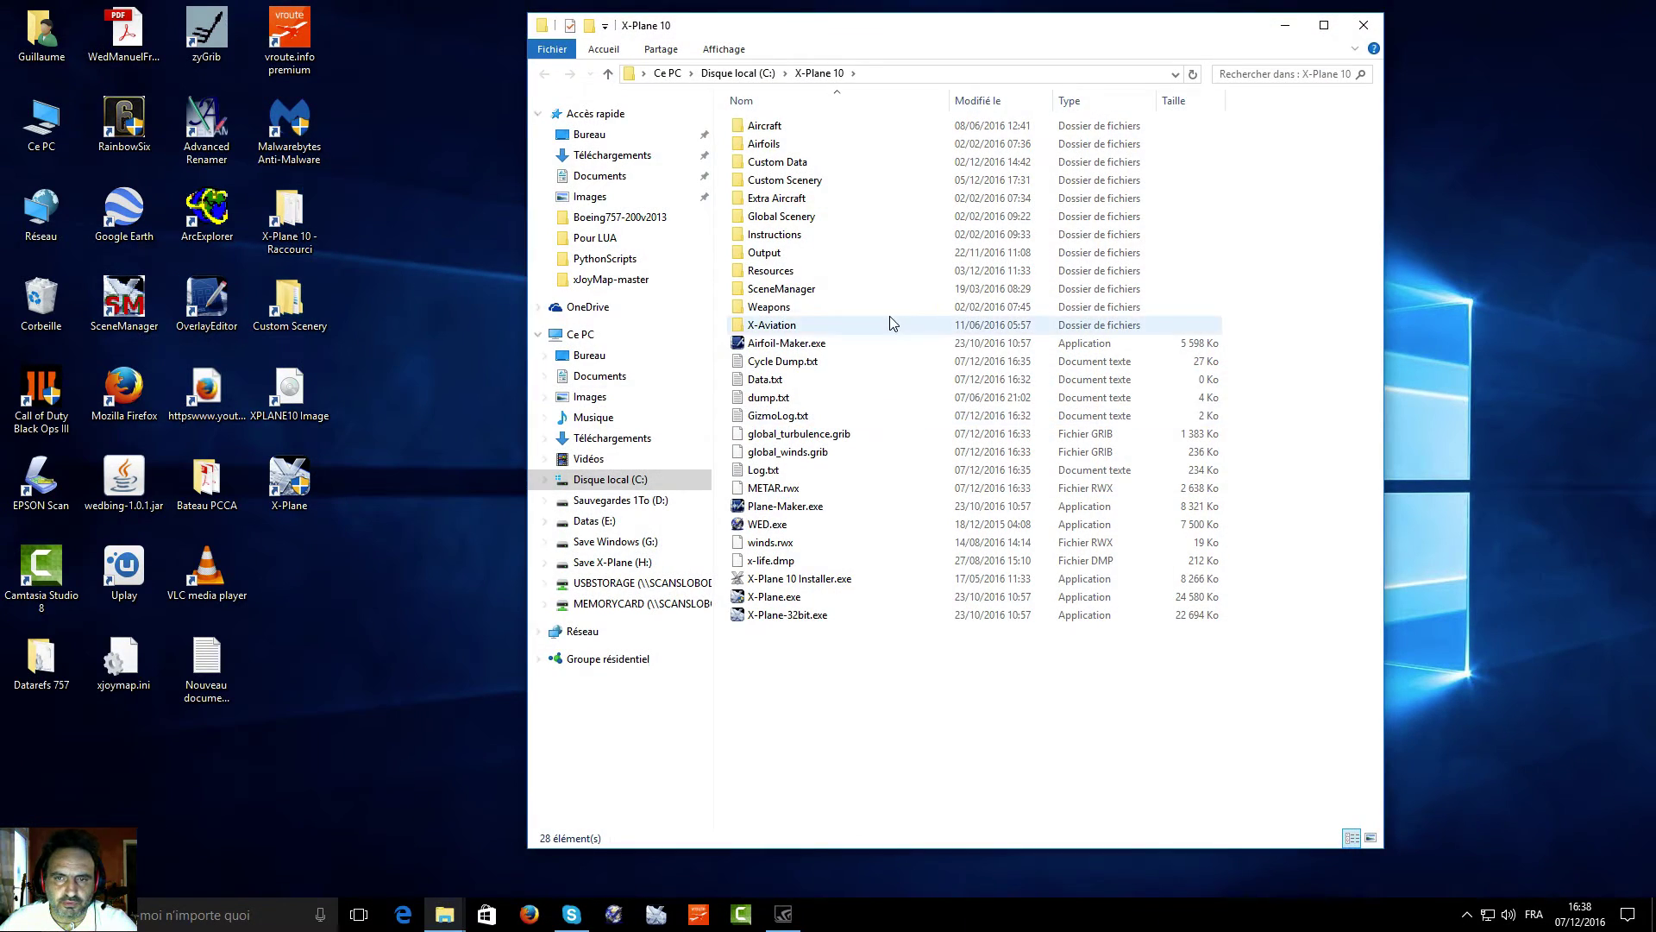
pyautogui.doubleClick(785, 272)
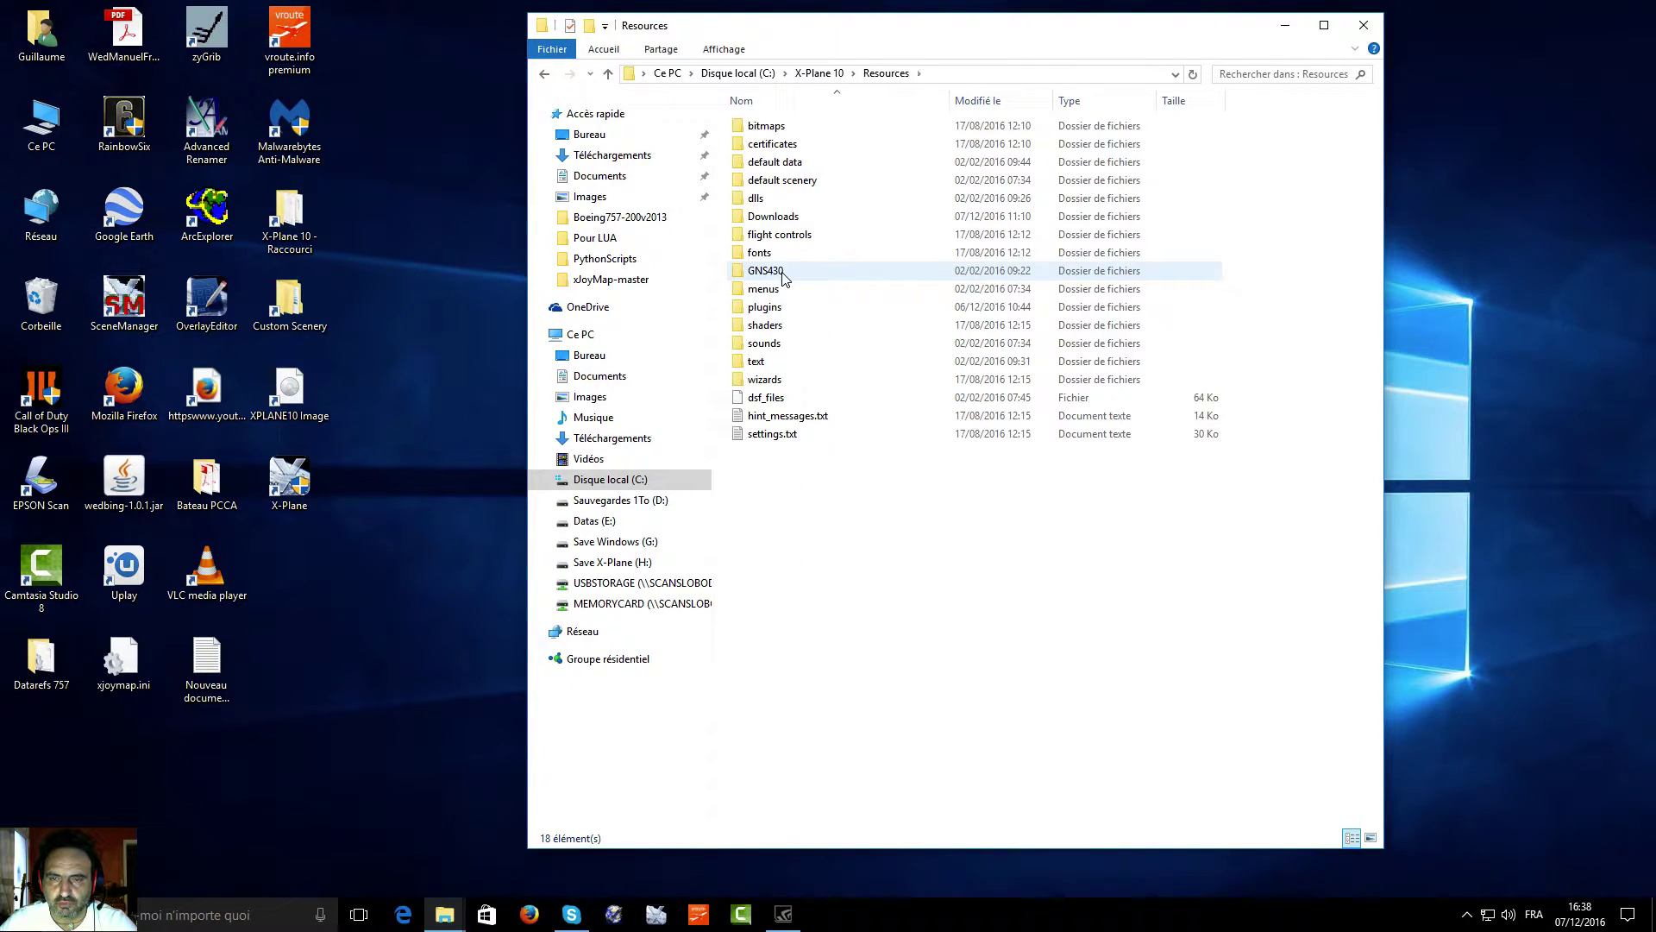
pyautogui.doubleClick(802, 316)
pyautogui.doubleClick(793, 163)
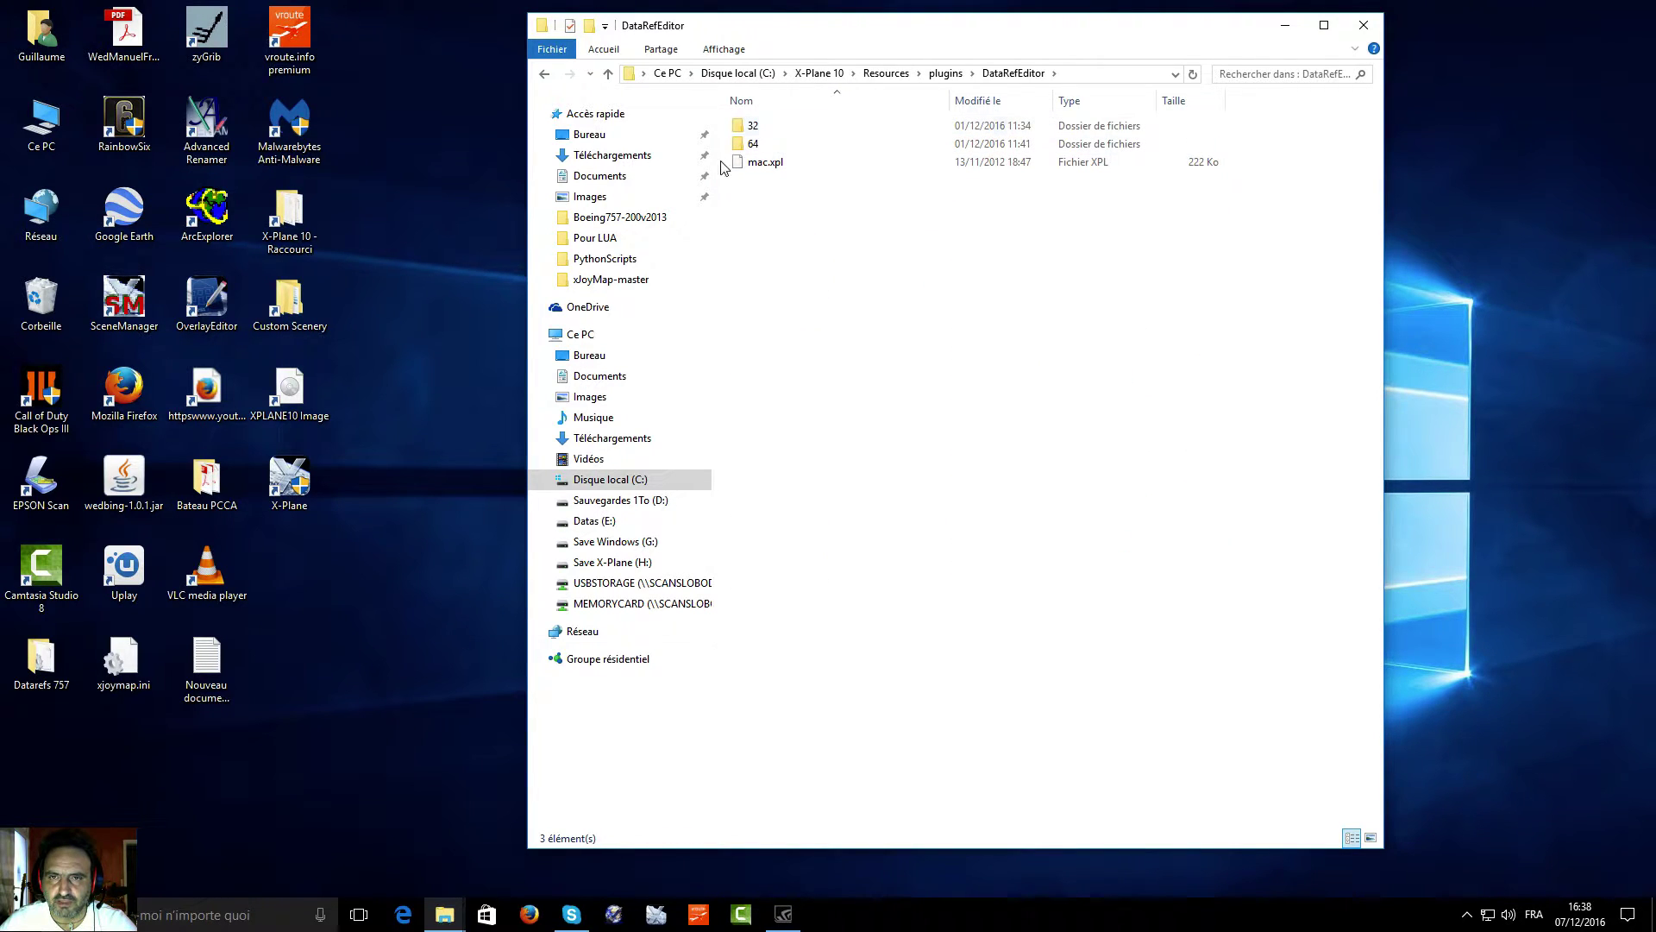
pyautogui.click(544, 73)
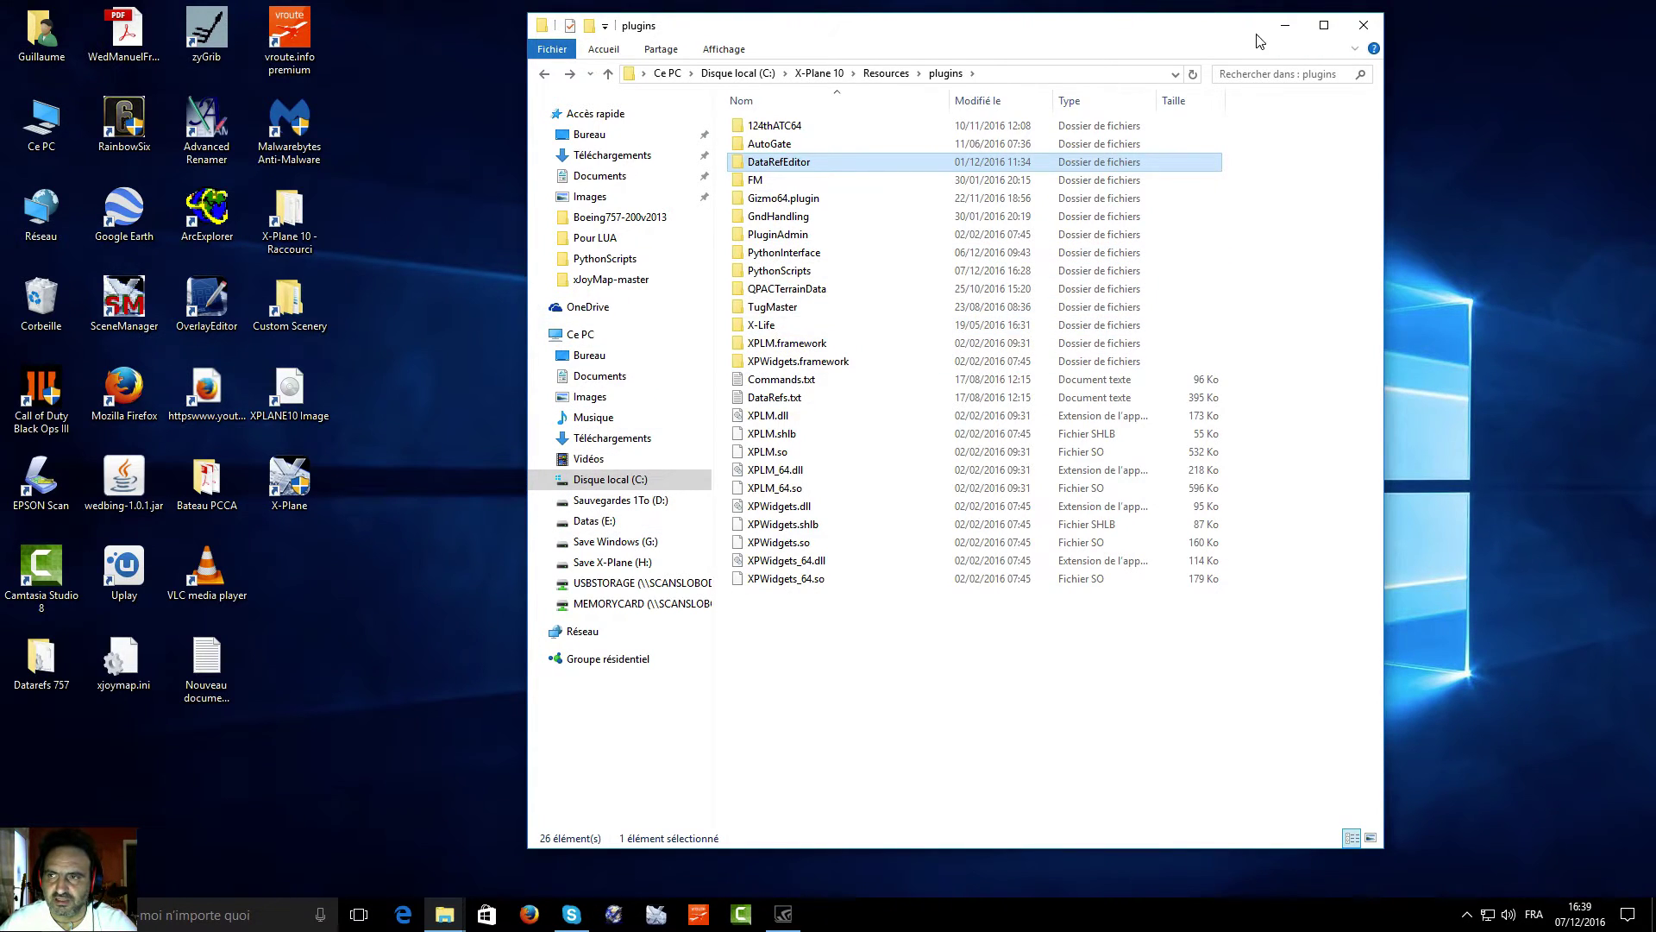
pyautogui.click(1284, 25)
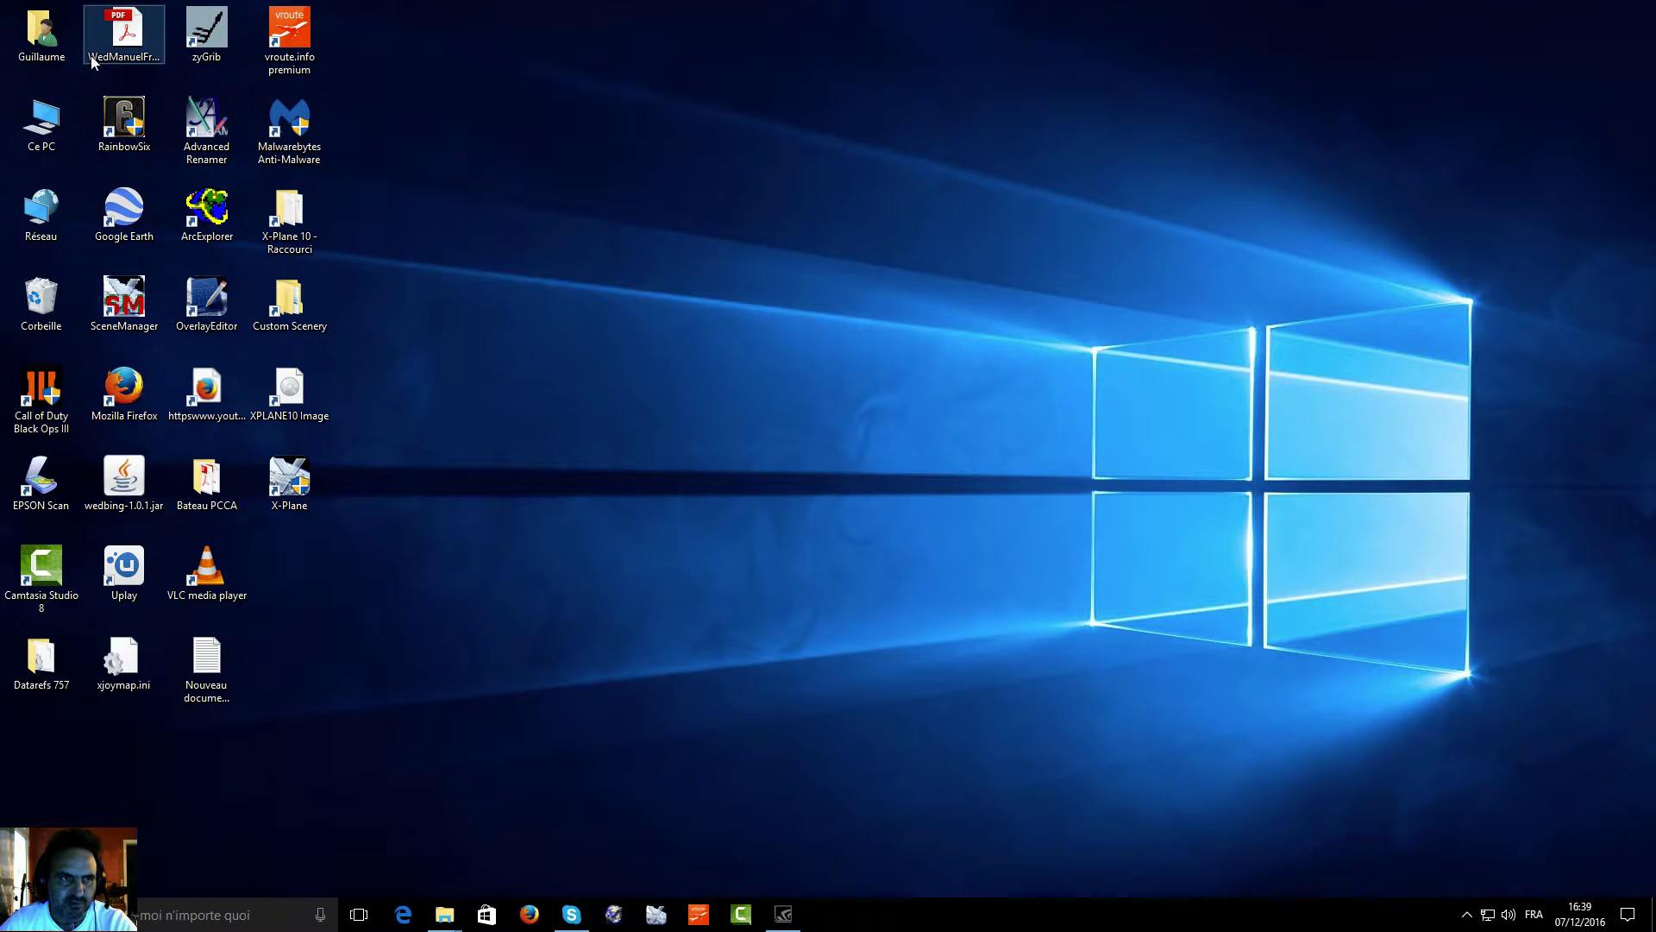
# Step: Run pythonscriptsnetinstaller.exe from the Téléchargements folder and set the installer's X-Plane folder to C:\X-Plane 10\
pyautogui.doubleClick(63, 38)
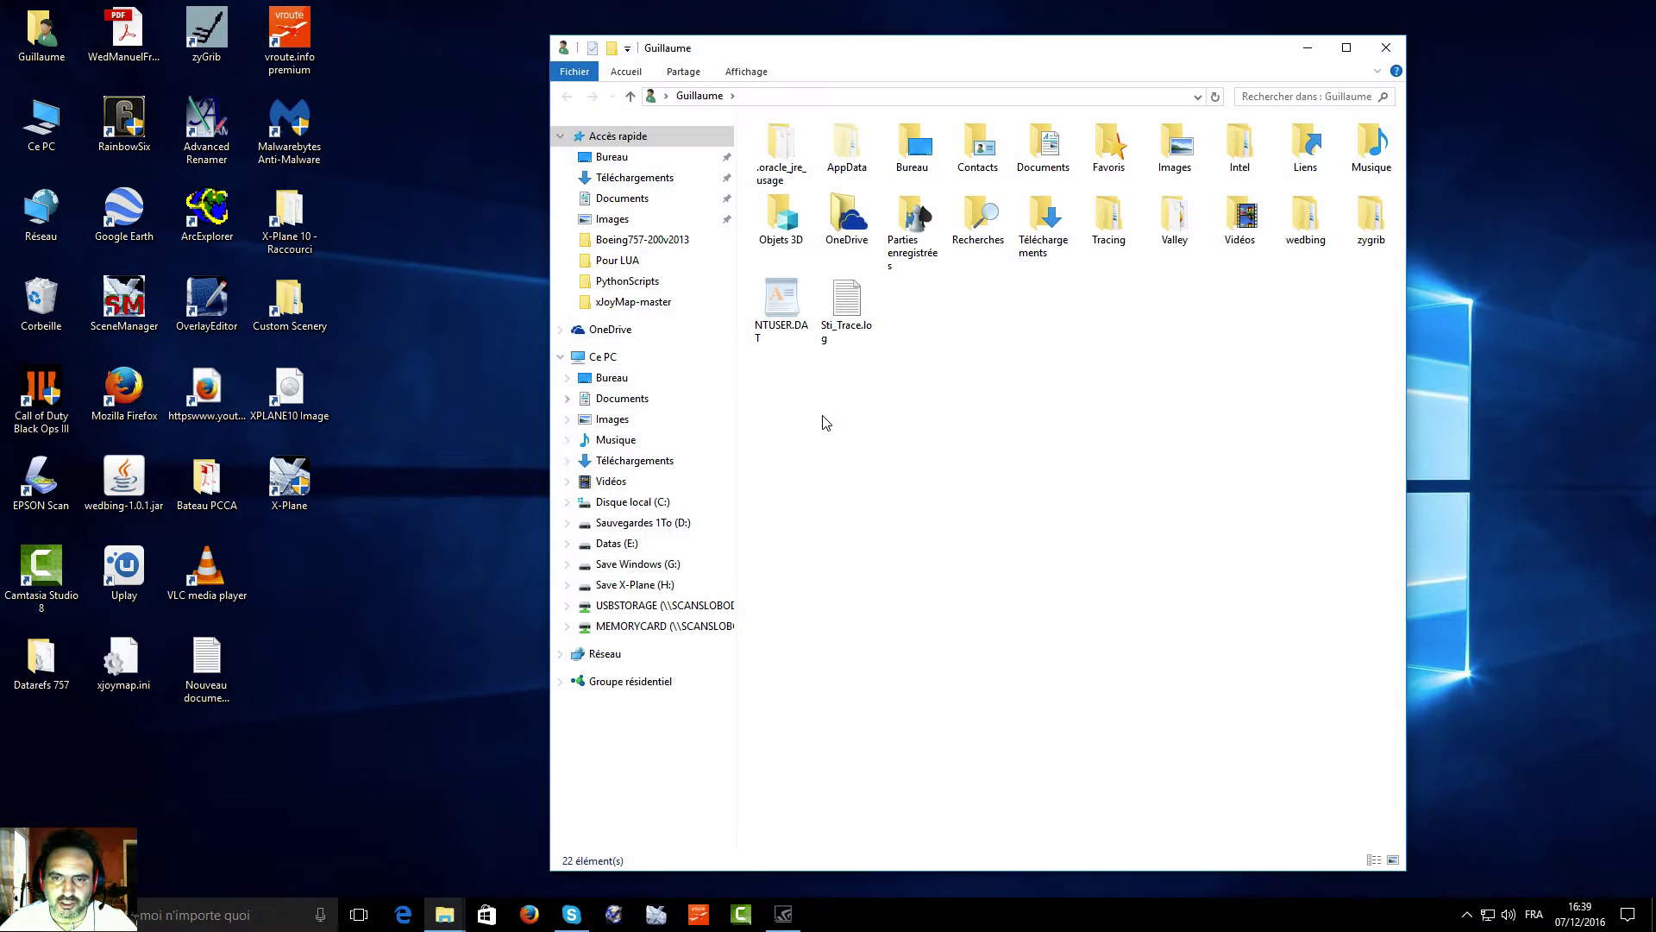
pyautogui.doubleClick(1042, 244)
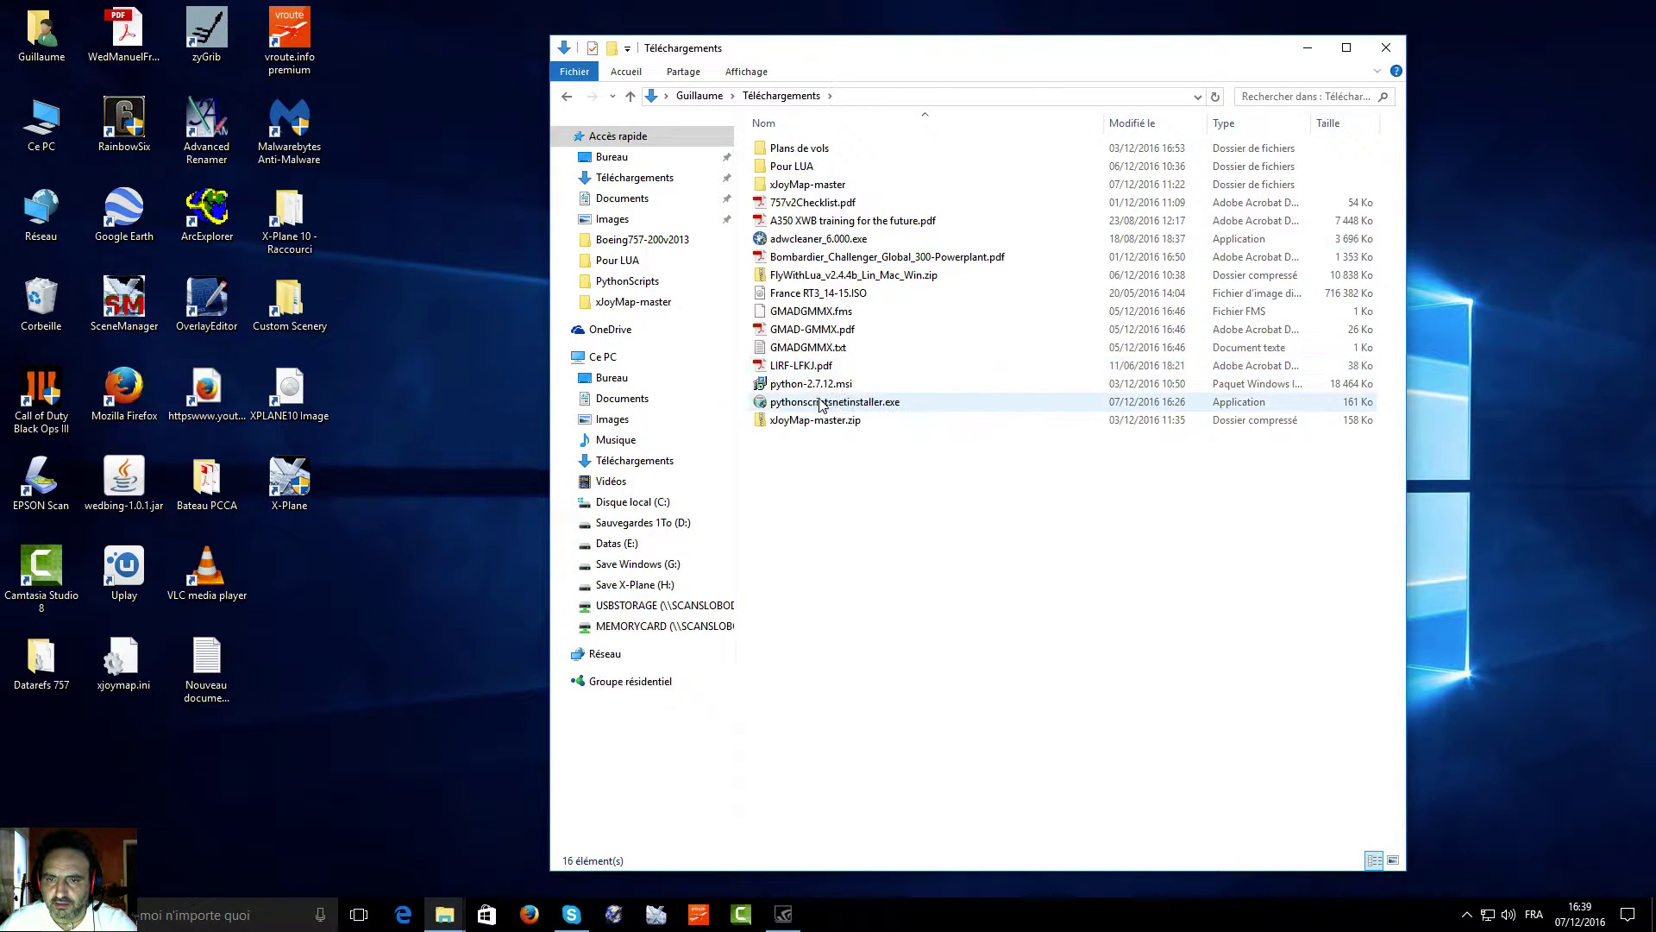
pyautogui.click(815, 404)
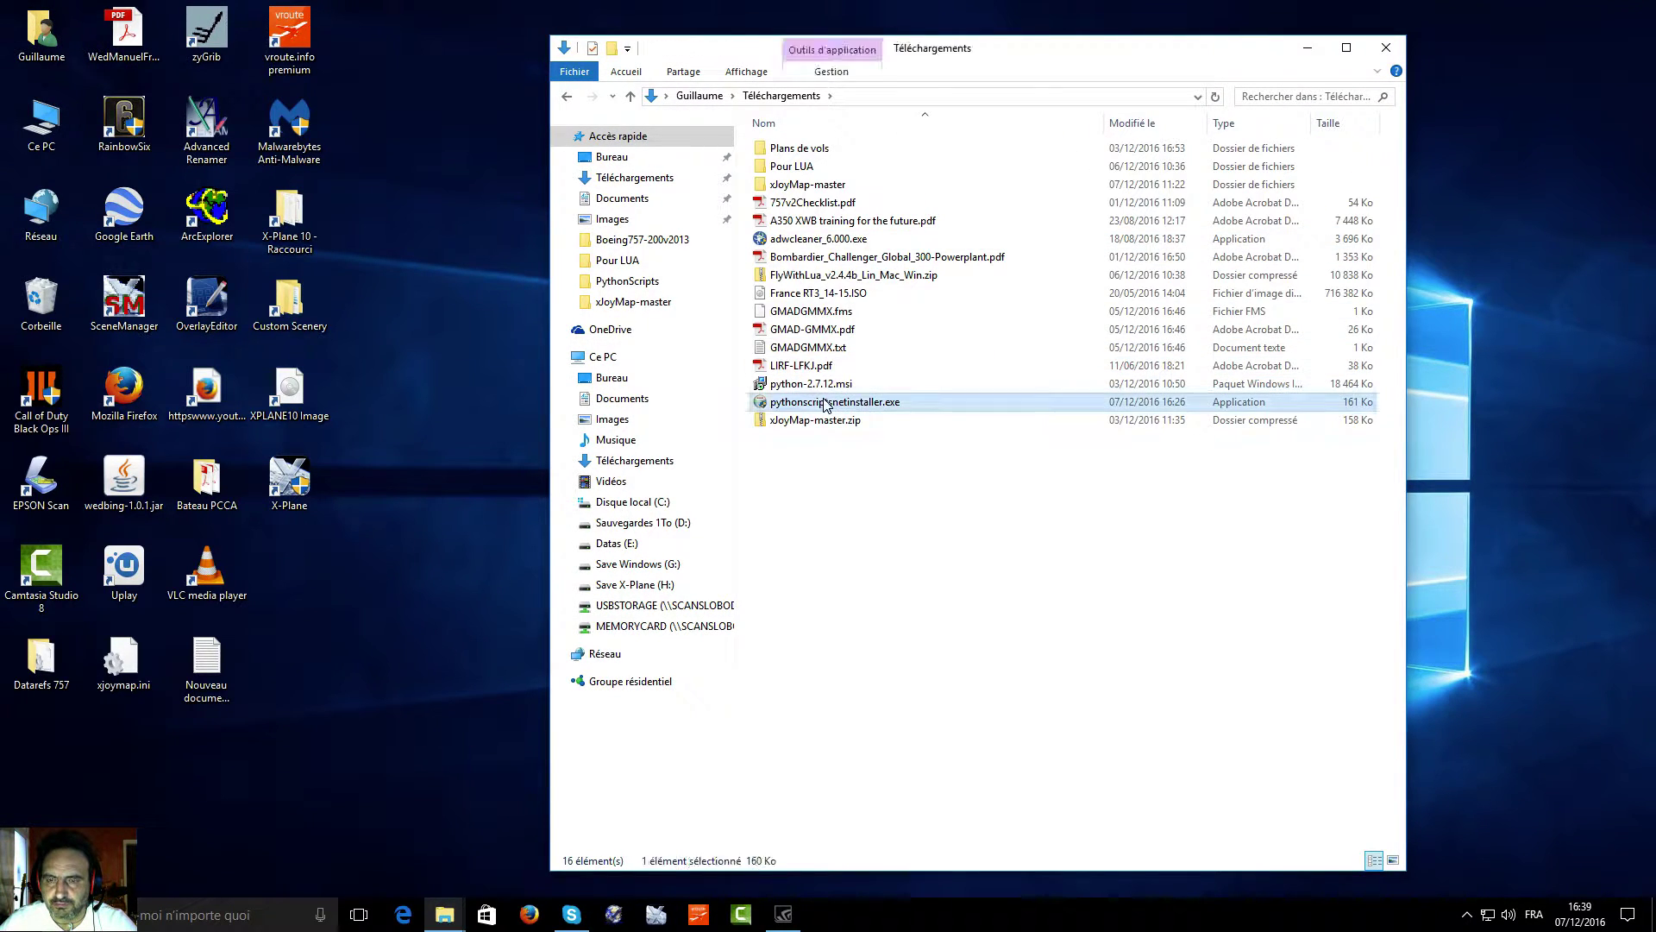
pyautogui.doubleClick(871, 408)
pyautogui.click(966, 493)
pyautogui.scroll(-2, 792, 497)
pyautogui.doubleClick(790, 525)
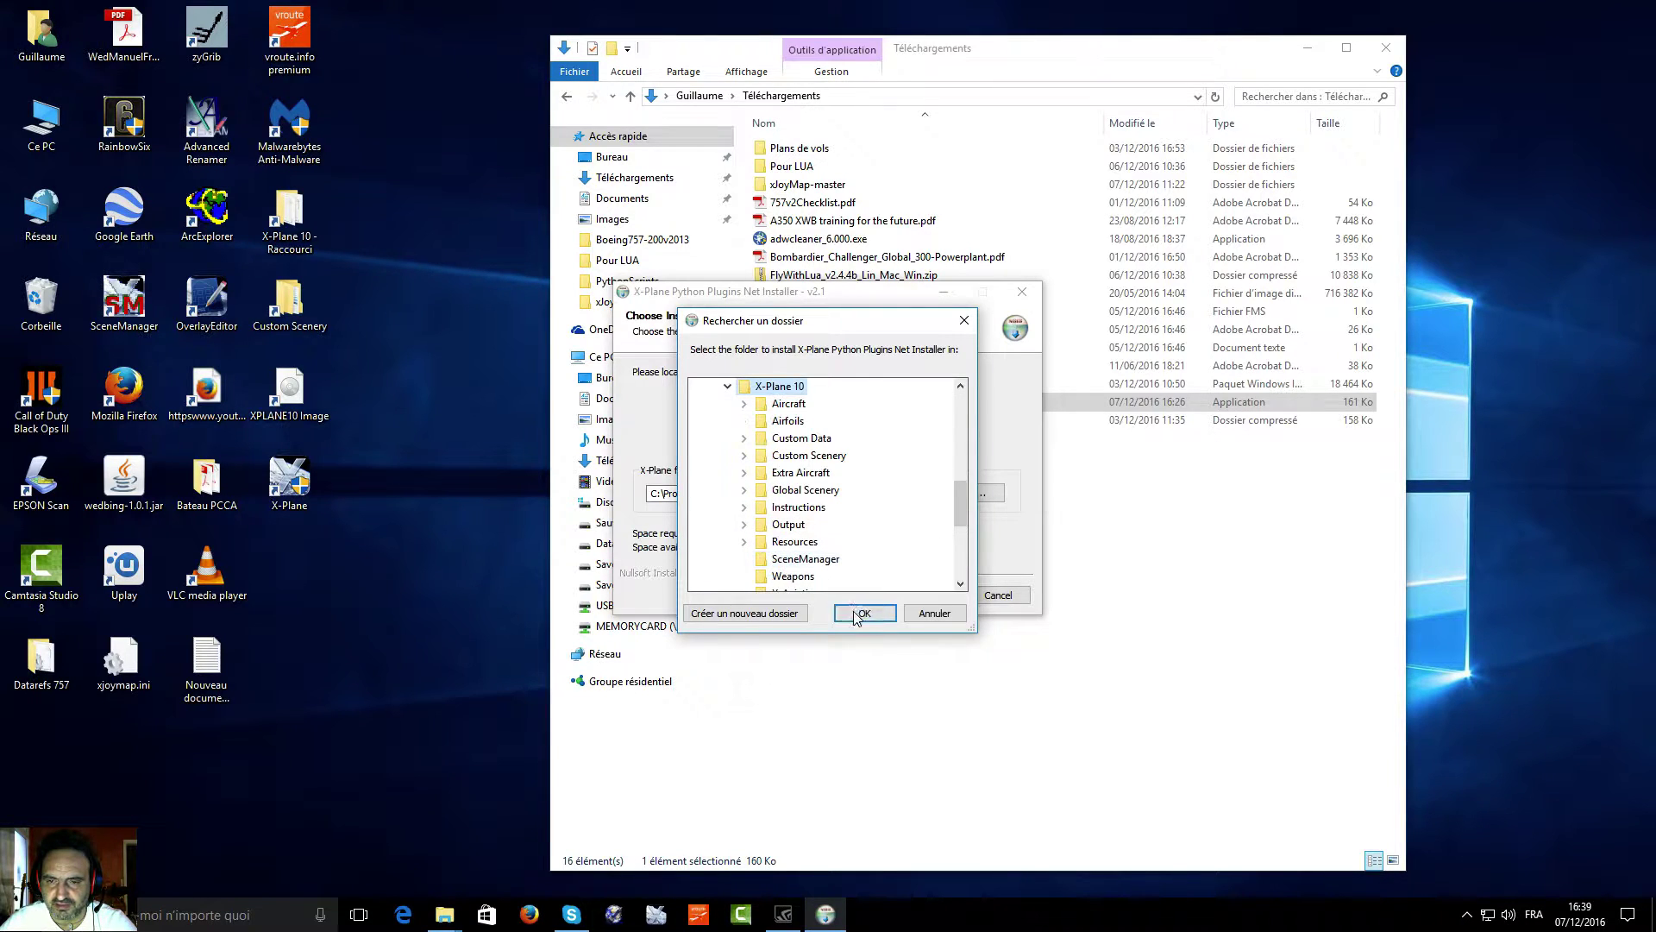
pyautogui.click(858, 614)
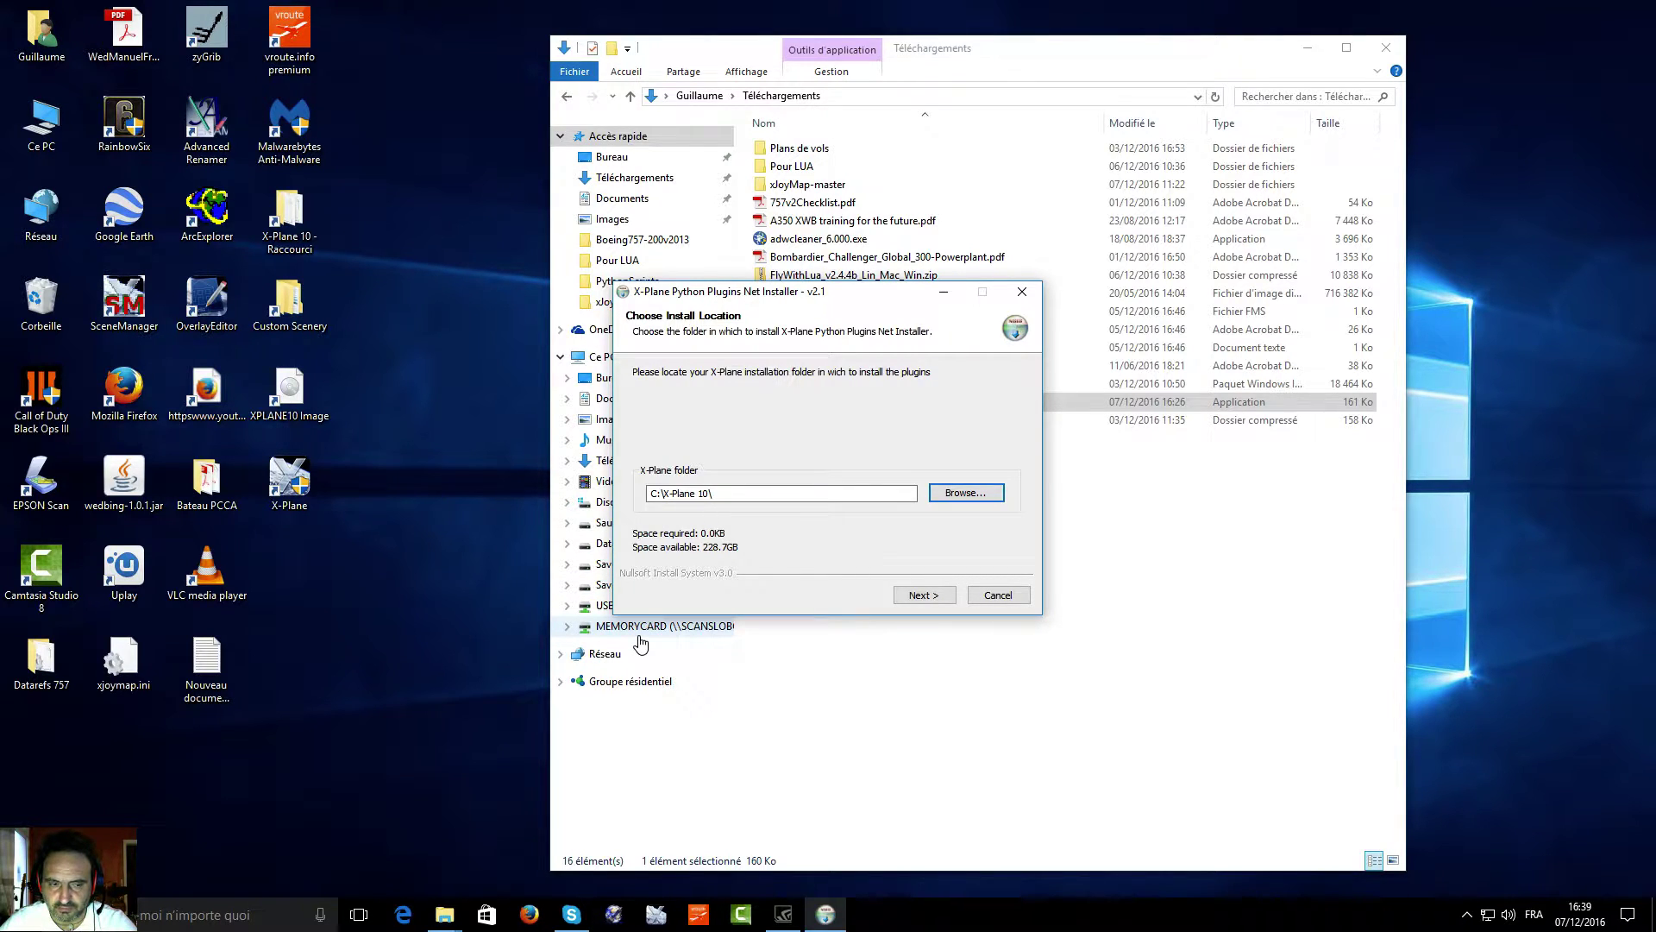
# Step: Deselect the OpenSceneryX, NOAA Weather, Ground Services, FastPlan and ScriptsUpdater components, and cancel the installer without installing
pyautogui.click(921, 595)
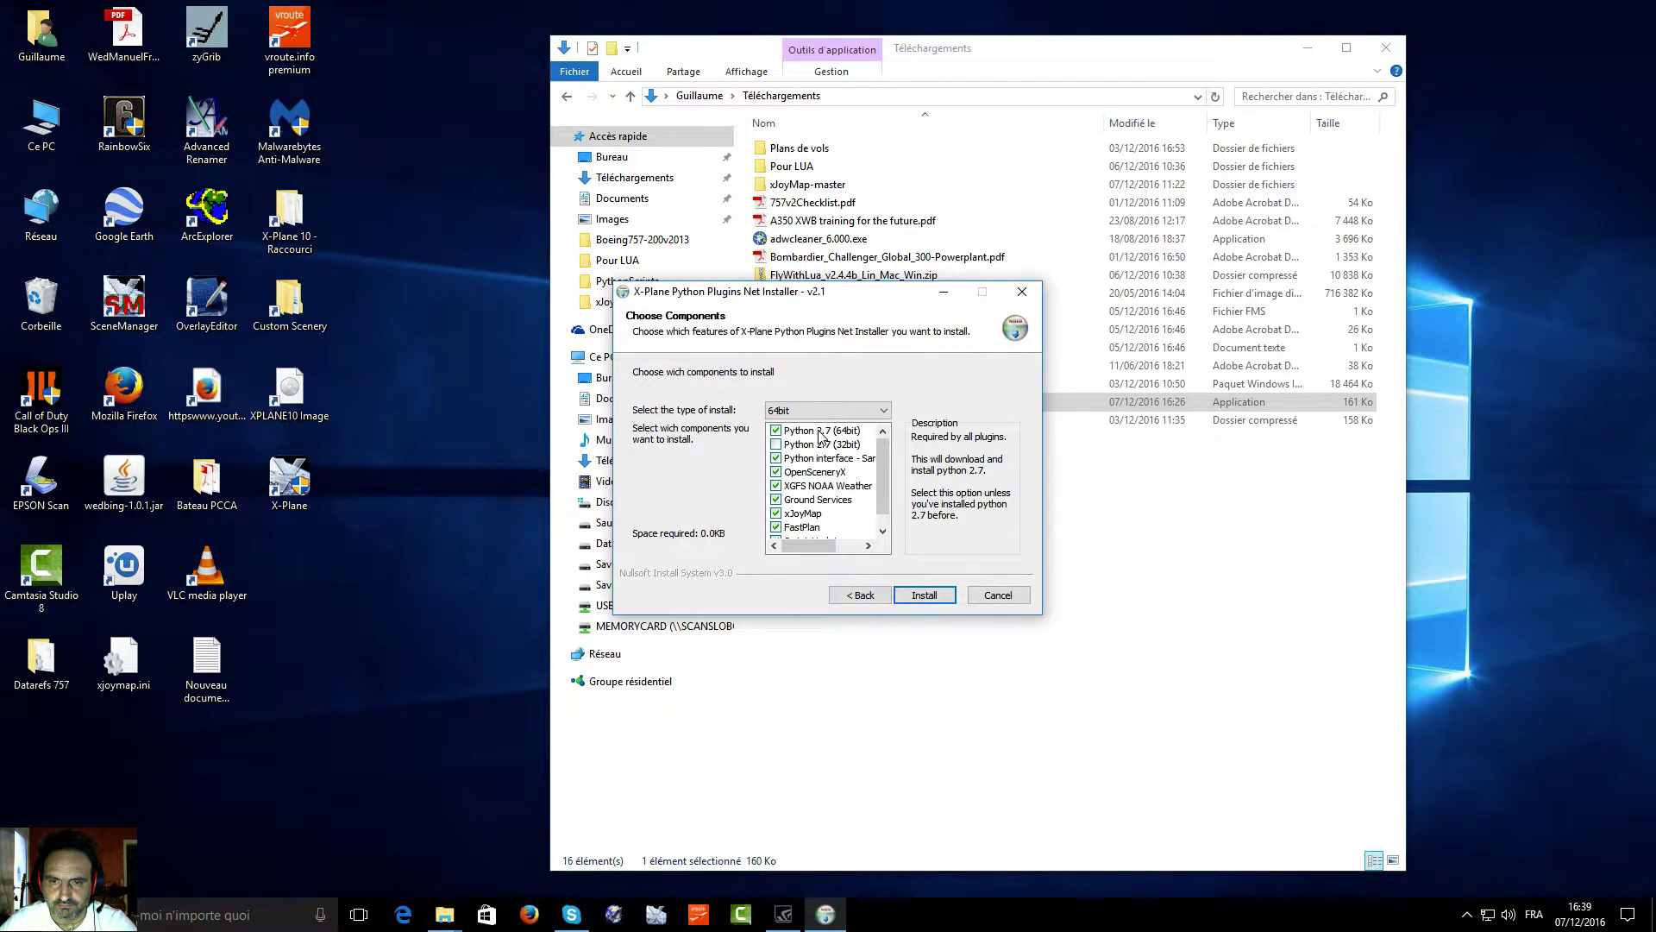
pyautogui.moveTo(811, 464)
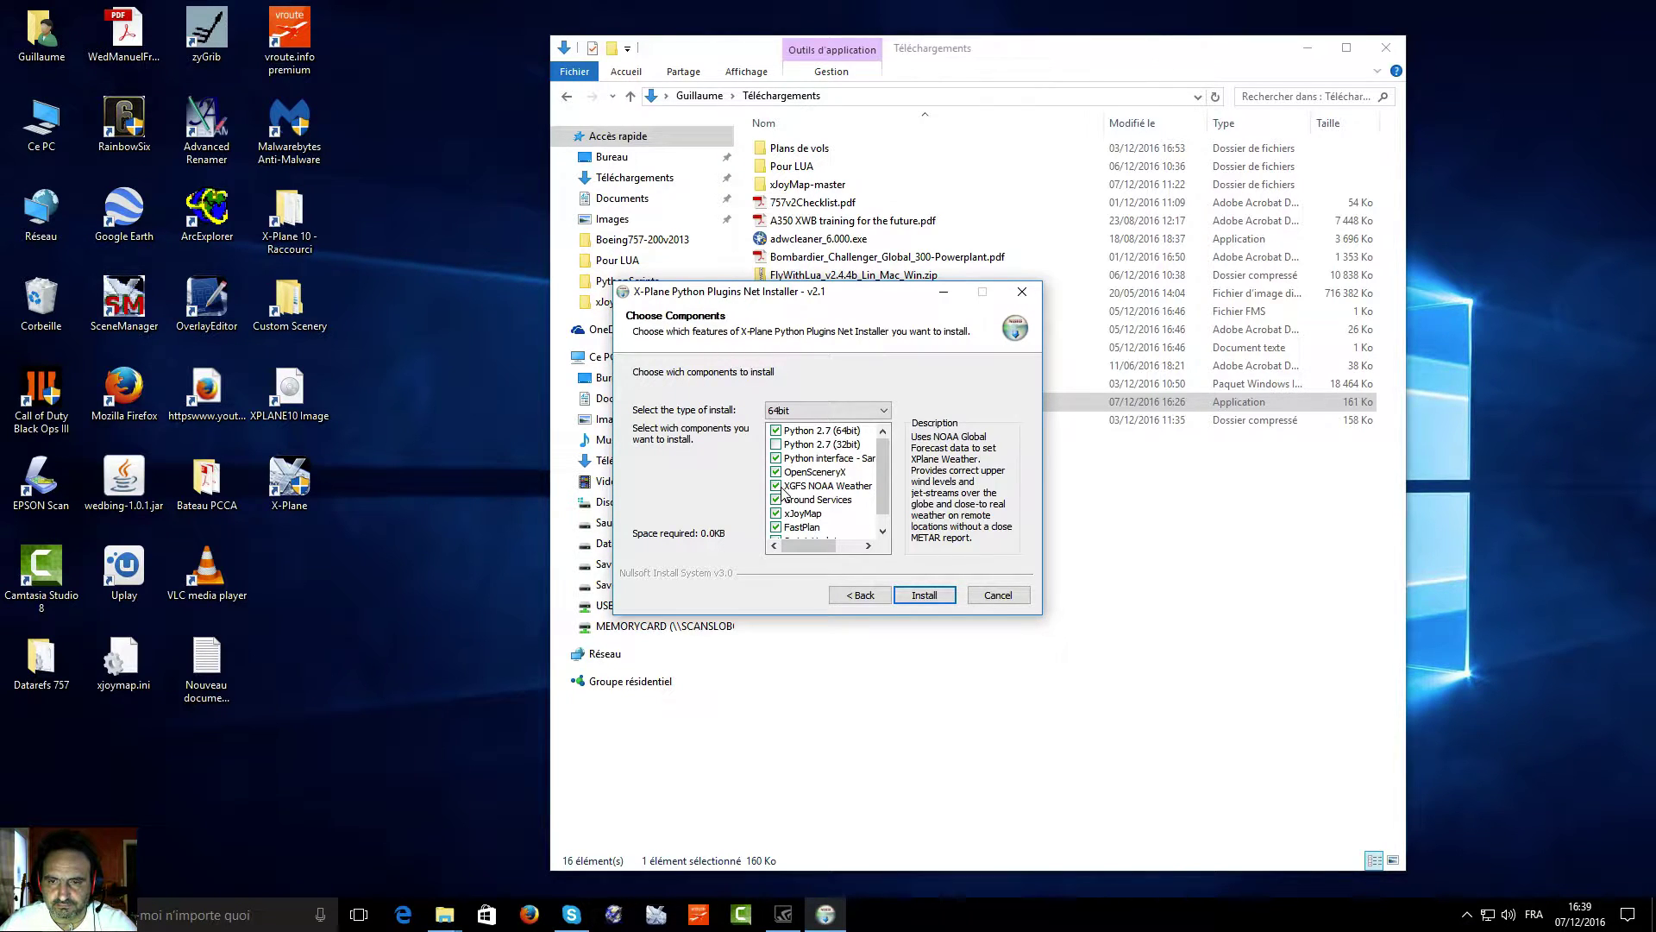
pyautogui.click(776, 472)
pyautogui.click(777, 486)
pyautogui.click(776, 500)
pyautogui.click(776, 527)
pyautogui.scroll(-1, 809, 524)
pyautogui.click(776, 527)
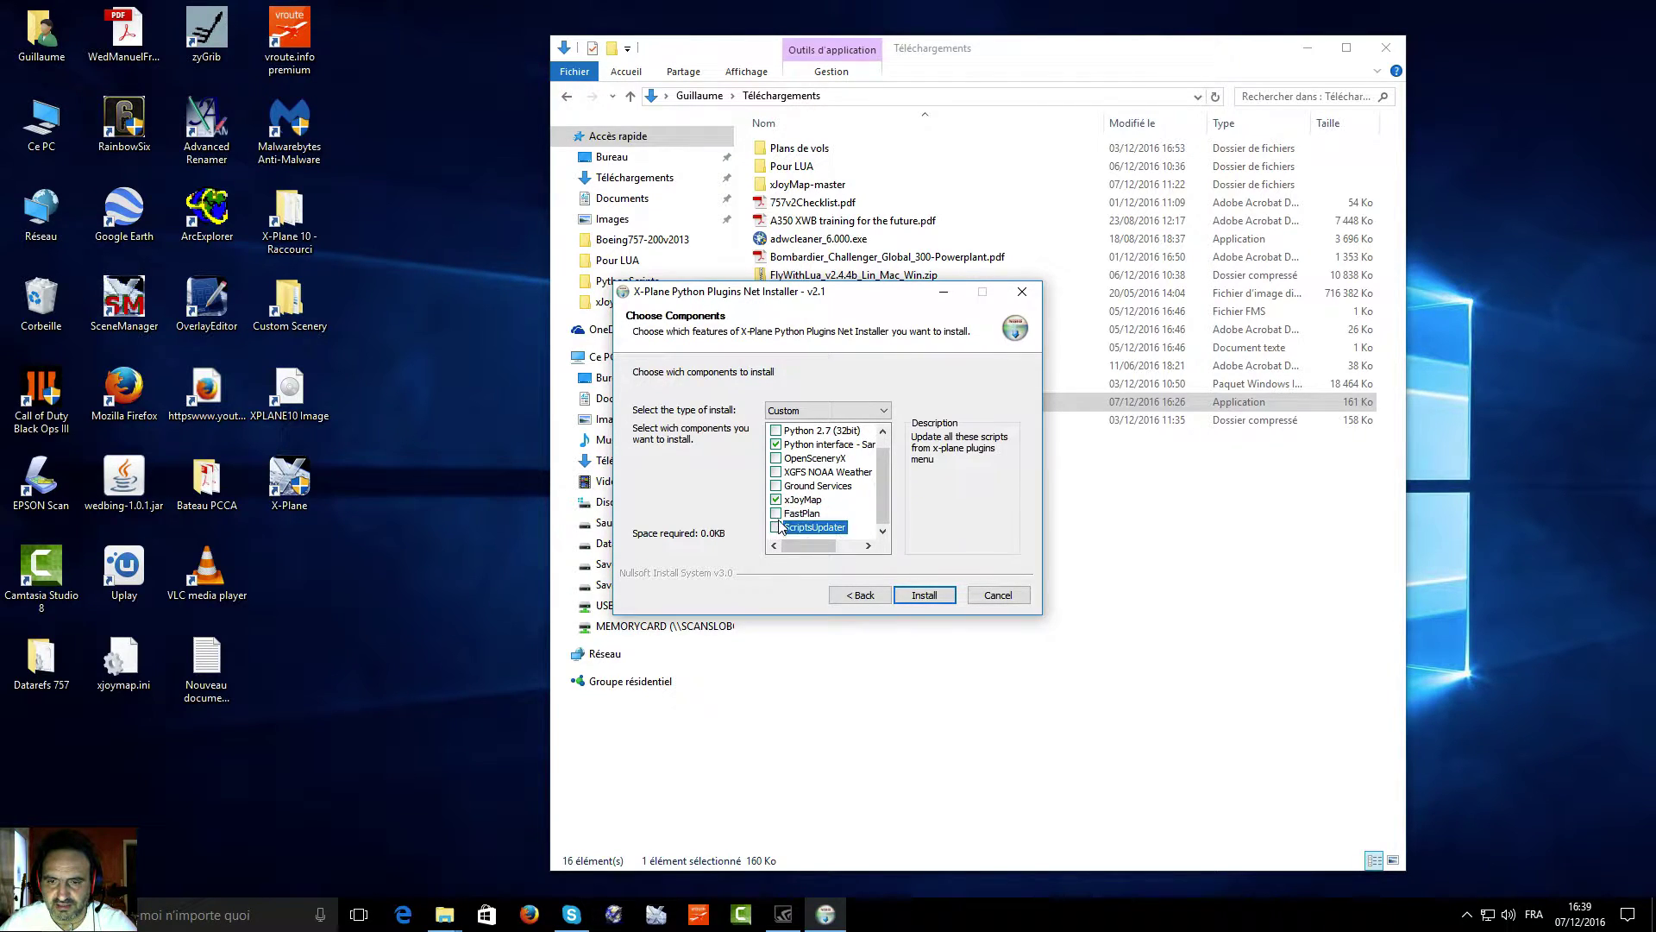
pyautogui.scroll(1, 814, 505)
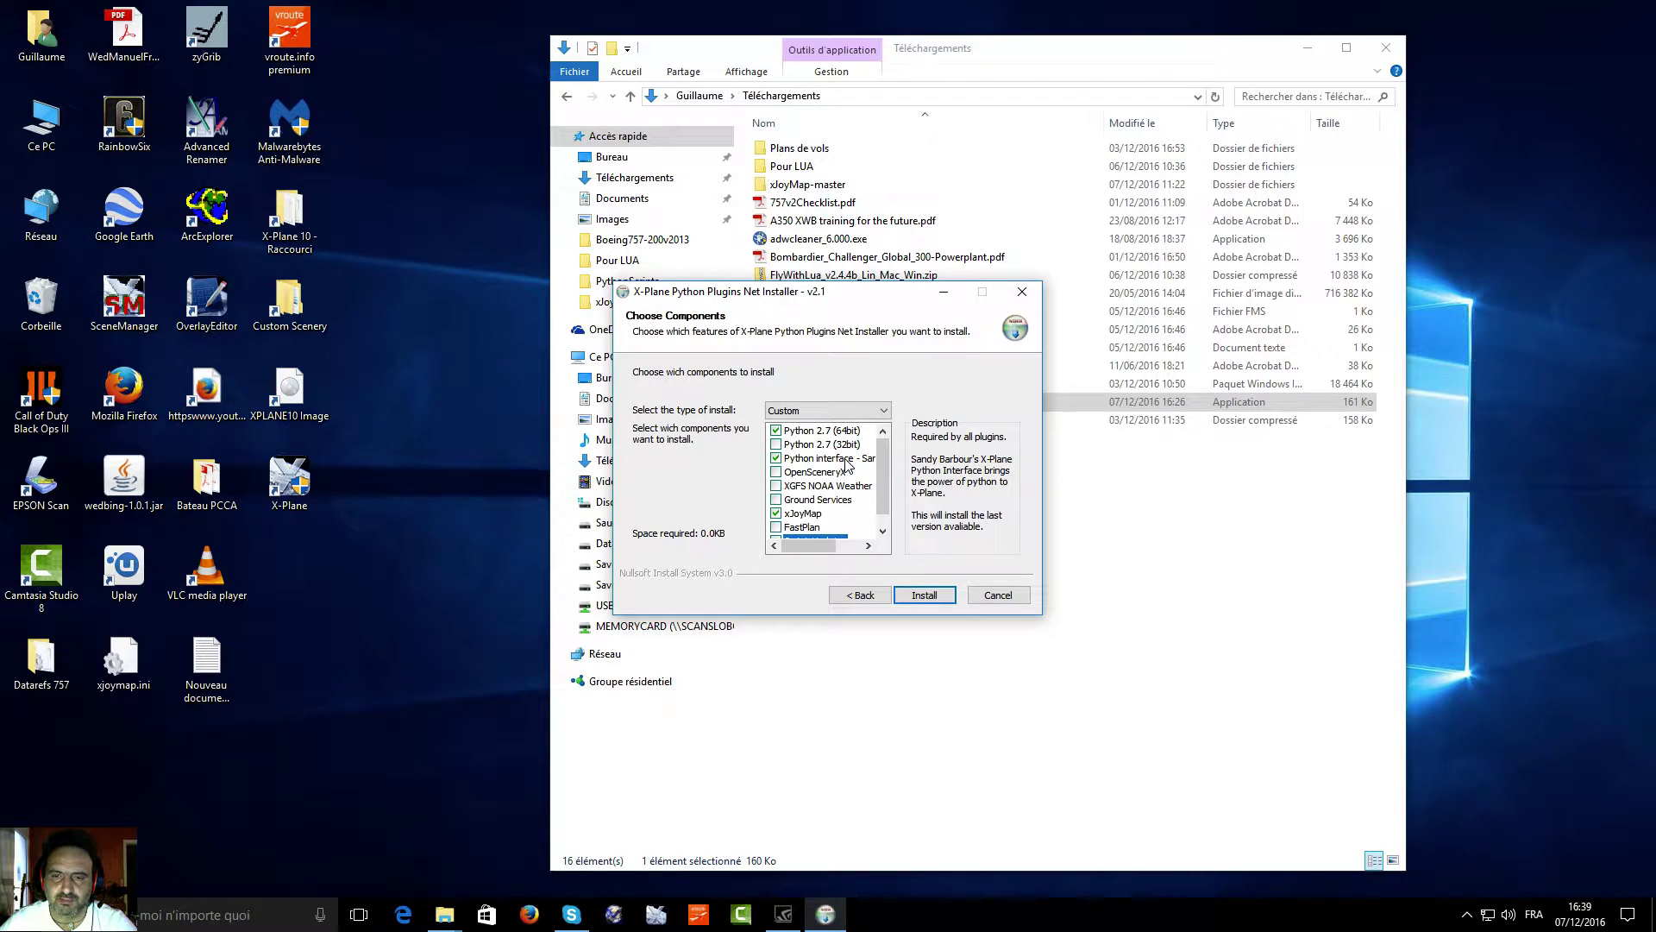
pyautogui.scroll(-1, 816, 492)
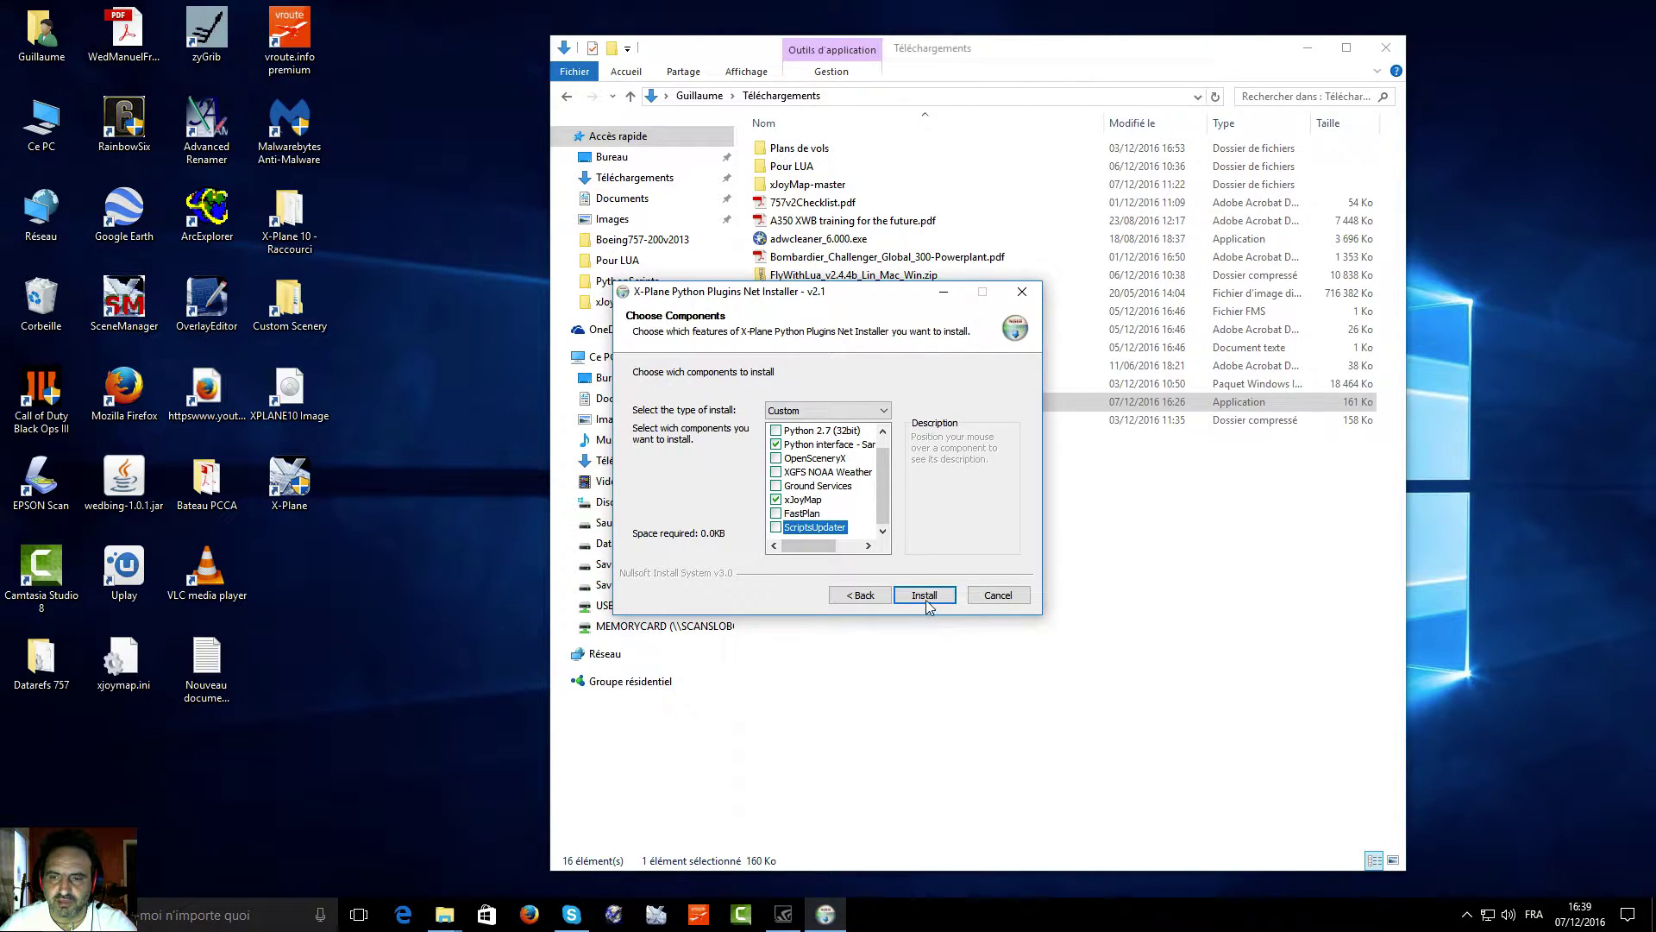
pyautogui.click(996, 596)
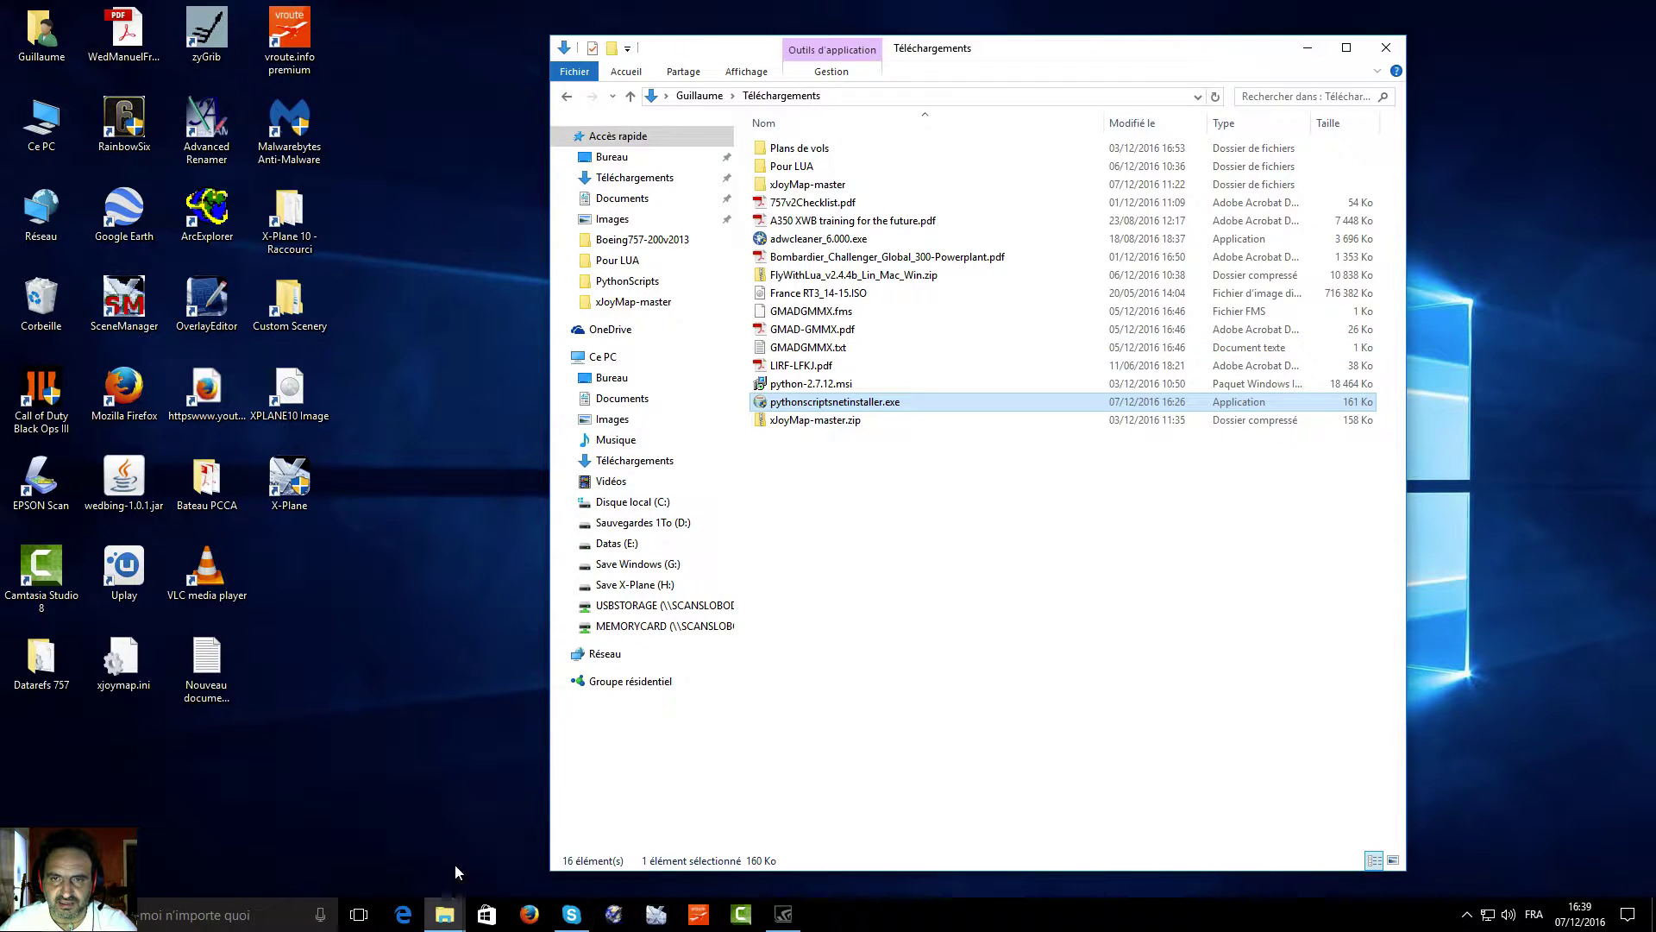
# Step: Inspect the PythonInterface and PythonScripts folders inside the X-Plane 10 plugins folder and select PI_xJoyMap.py
pyautogui.moveTo(444, 915)
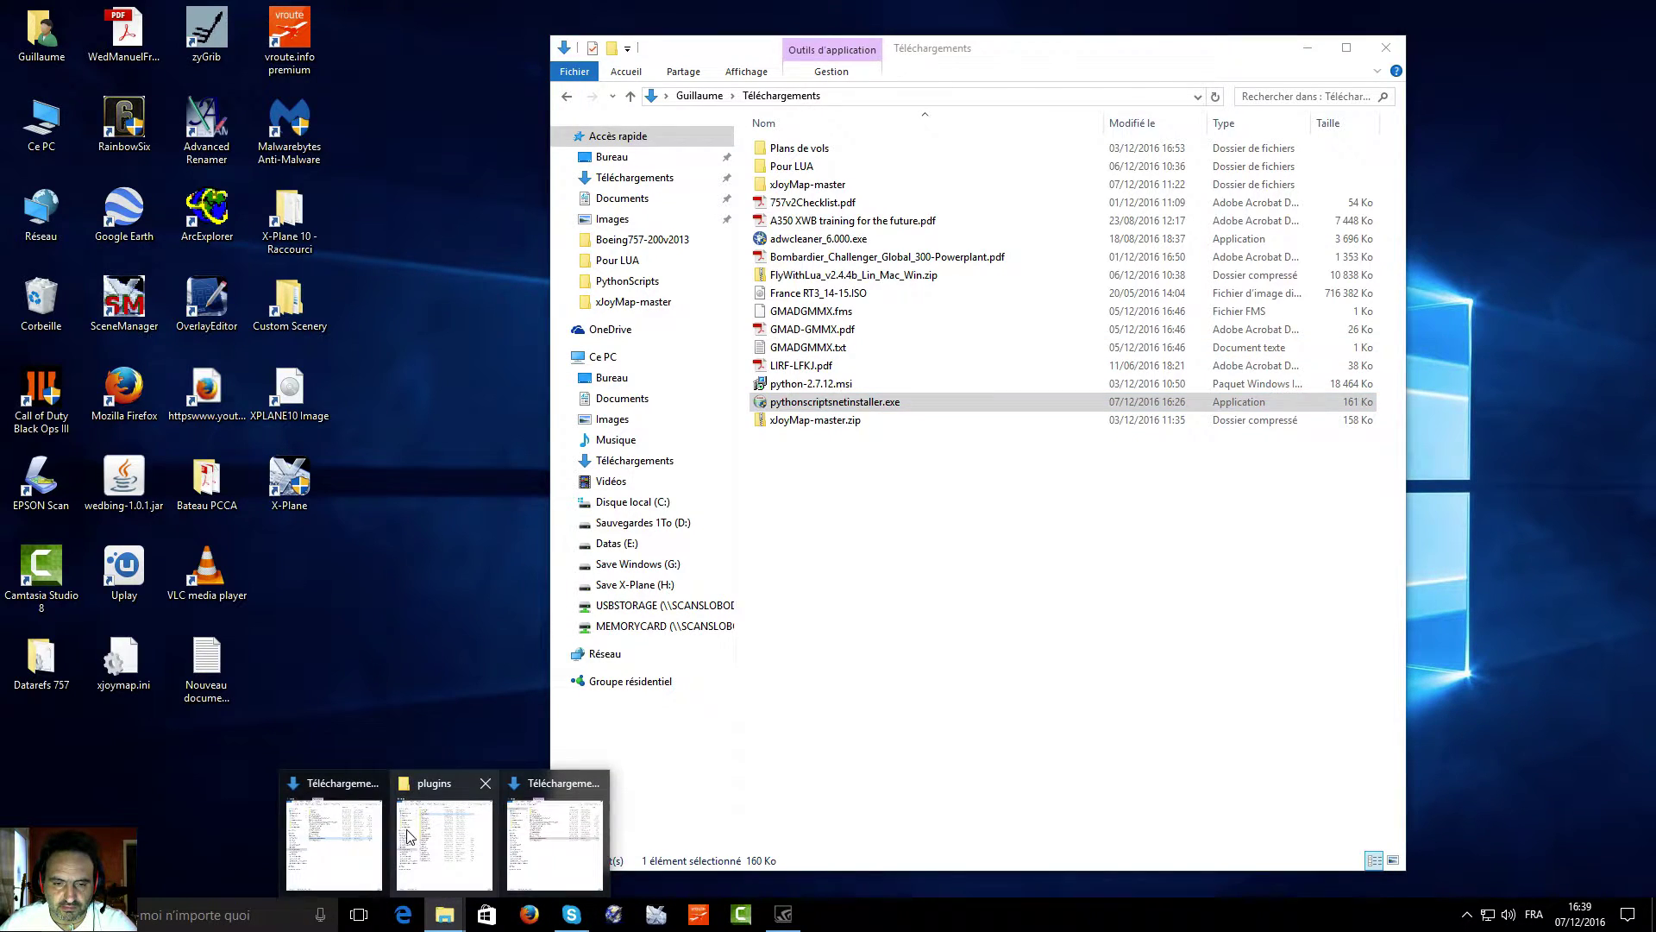
pyautogui.click(456, 796)
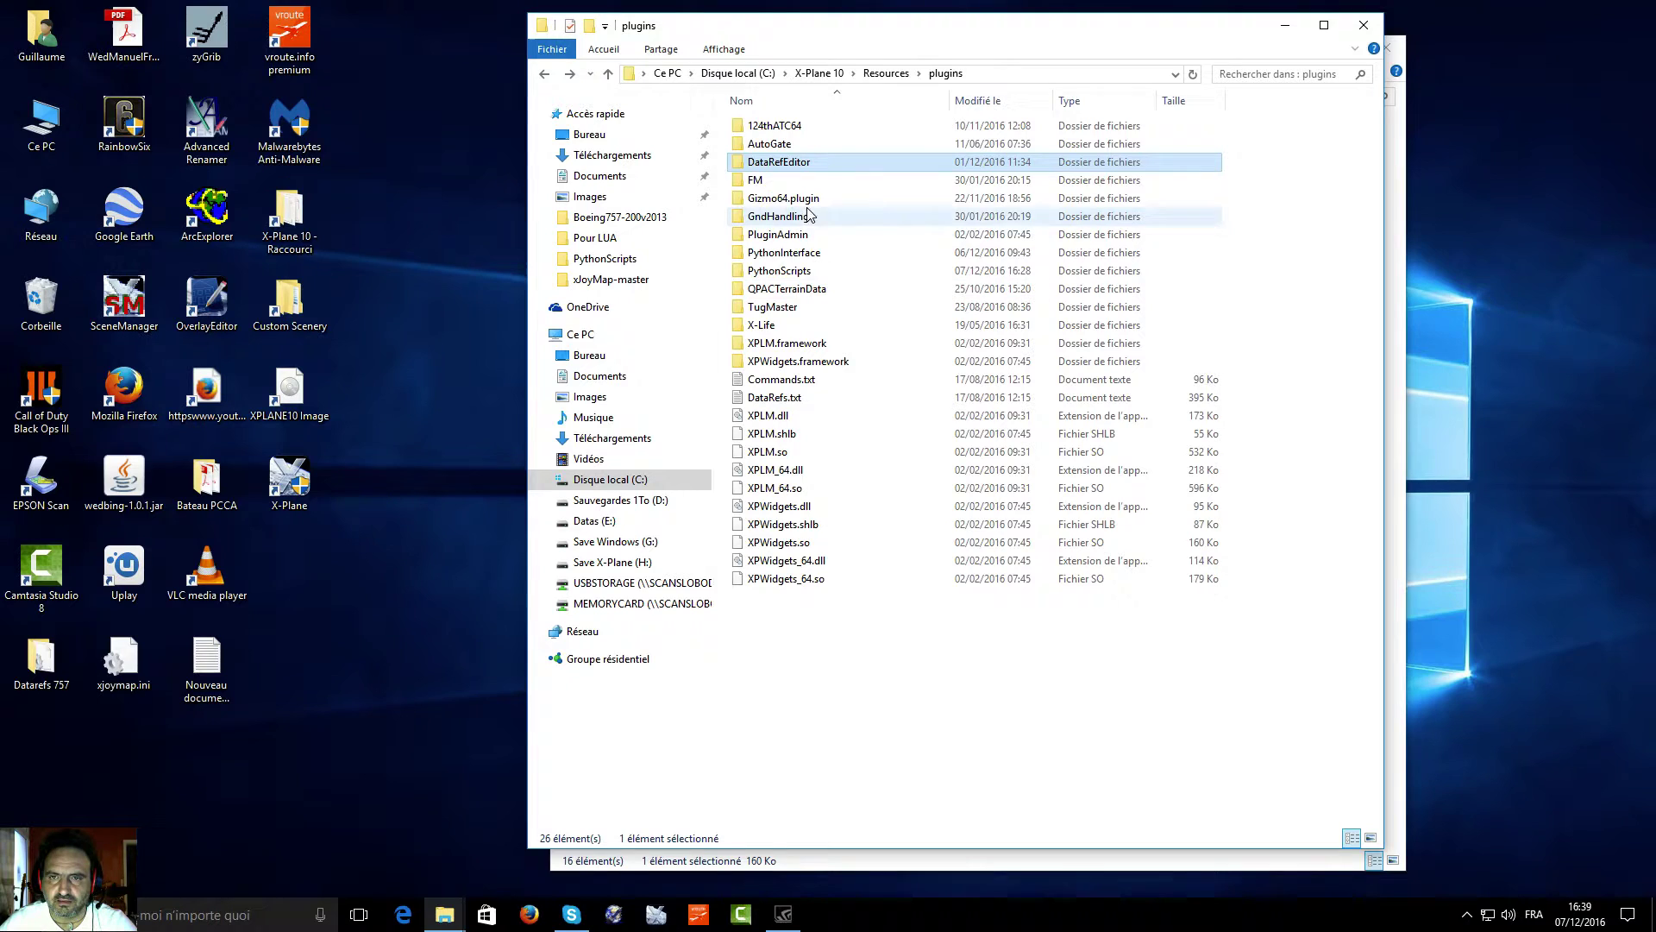
pyautogui.doubleClick(798, 252)
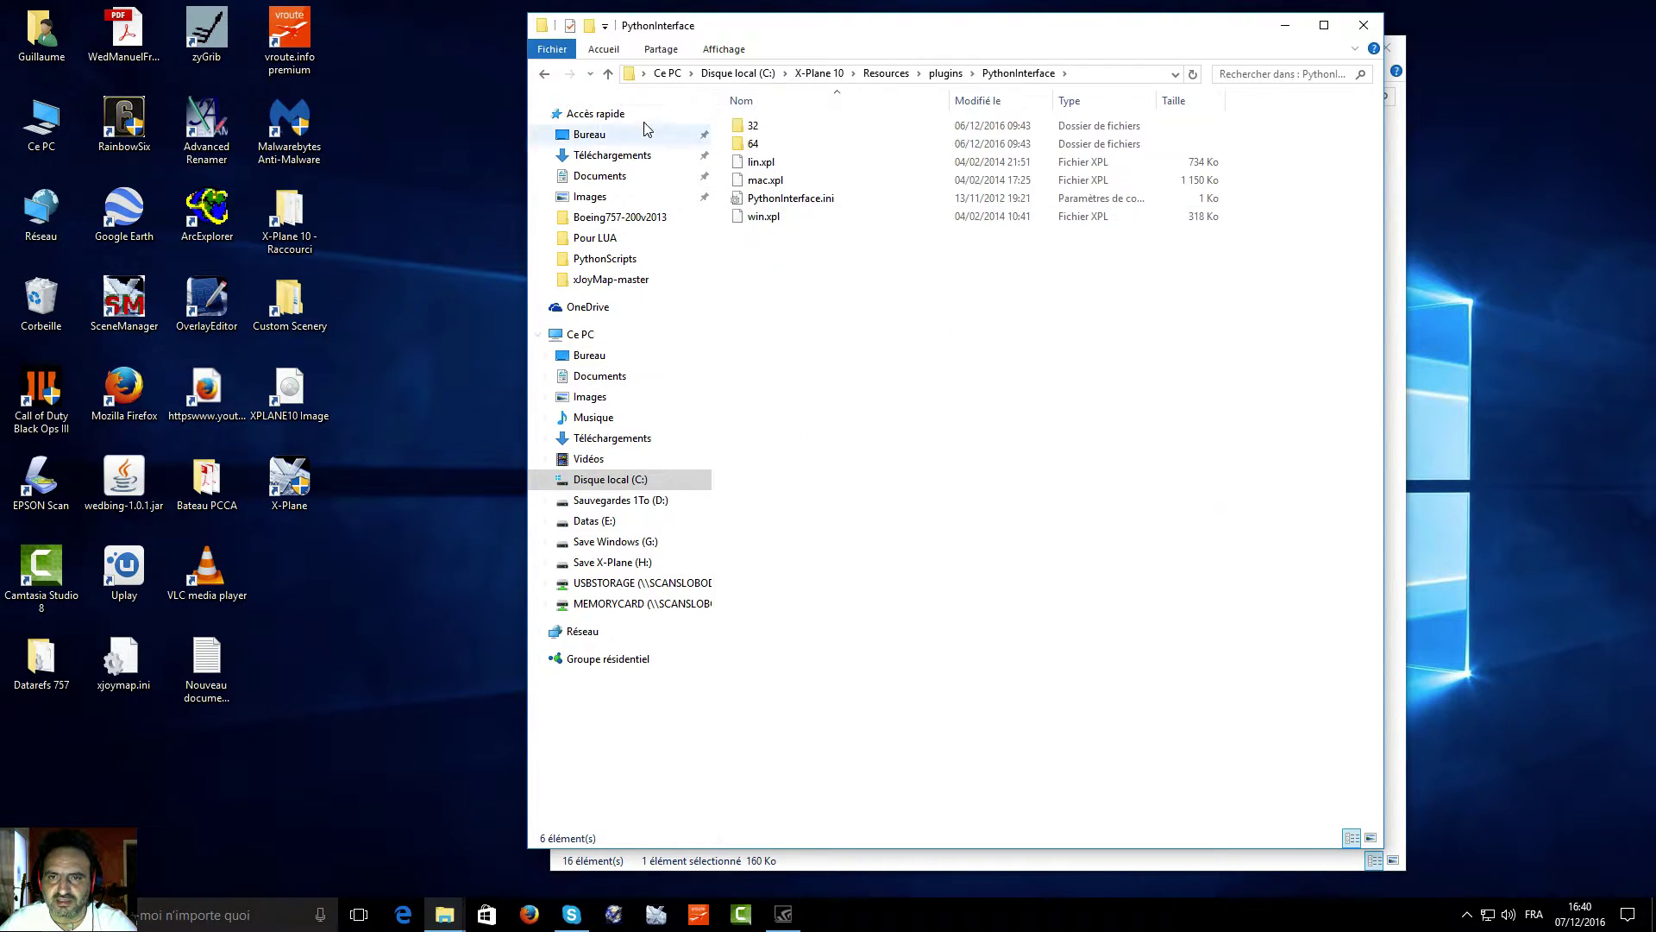
pyautogui.click(545, 75)
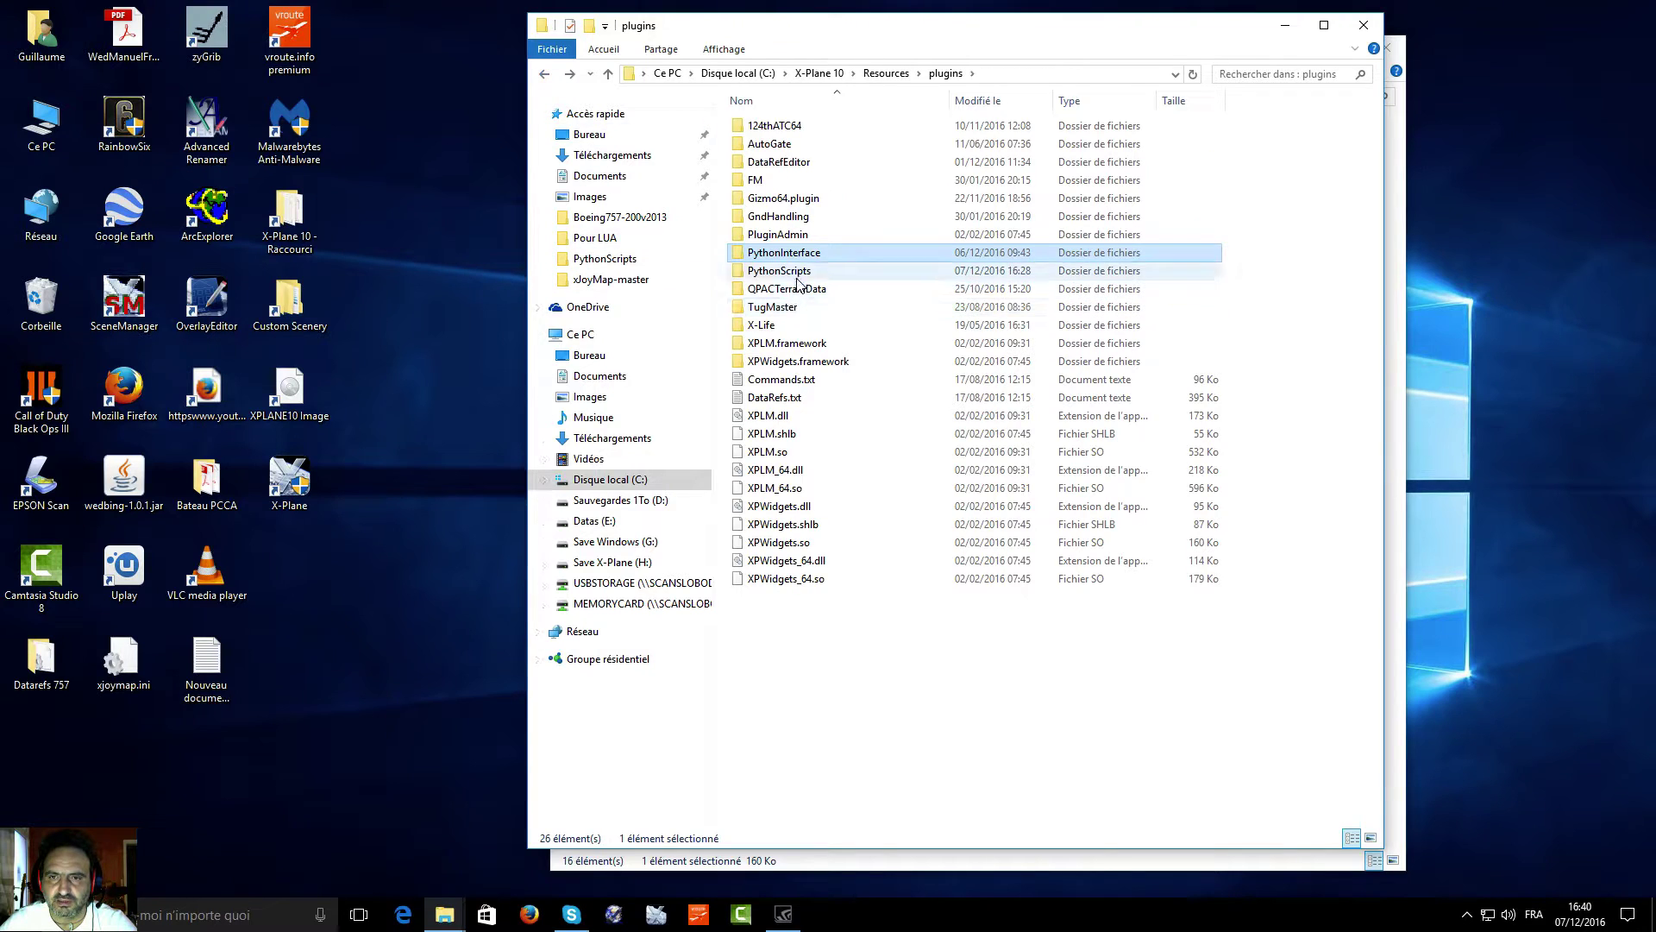
pyautogui.doubleClick(794, 272)
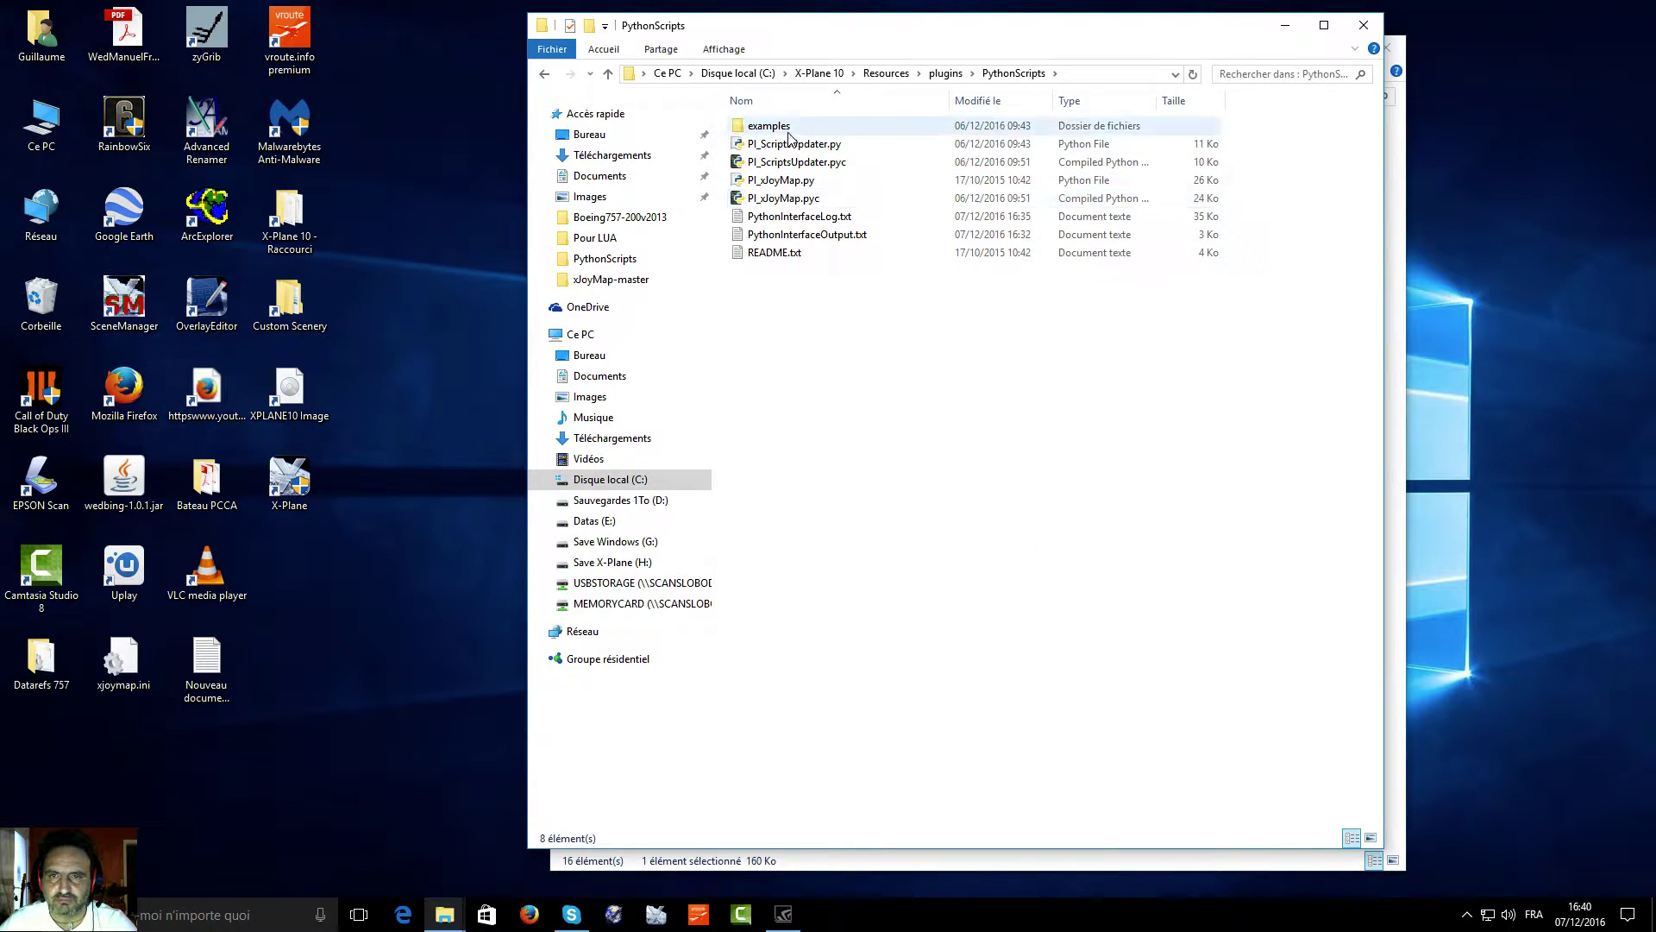
pyautogui.click(791, 184)
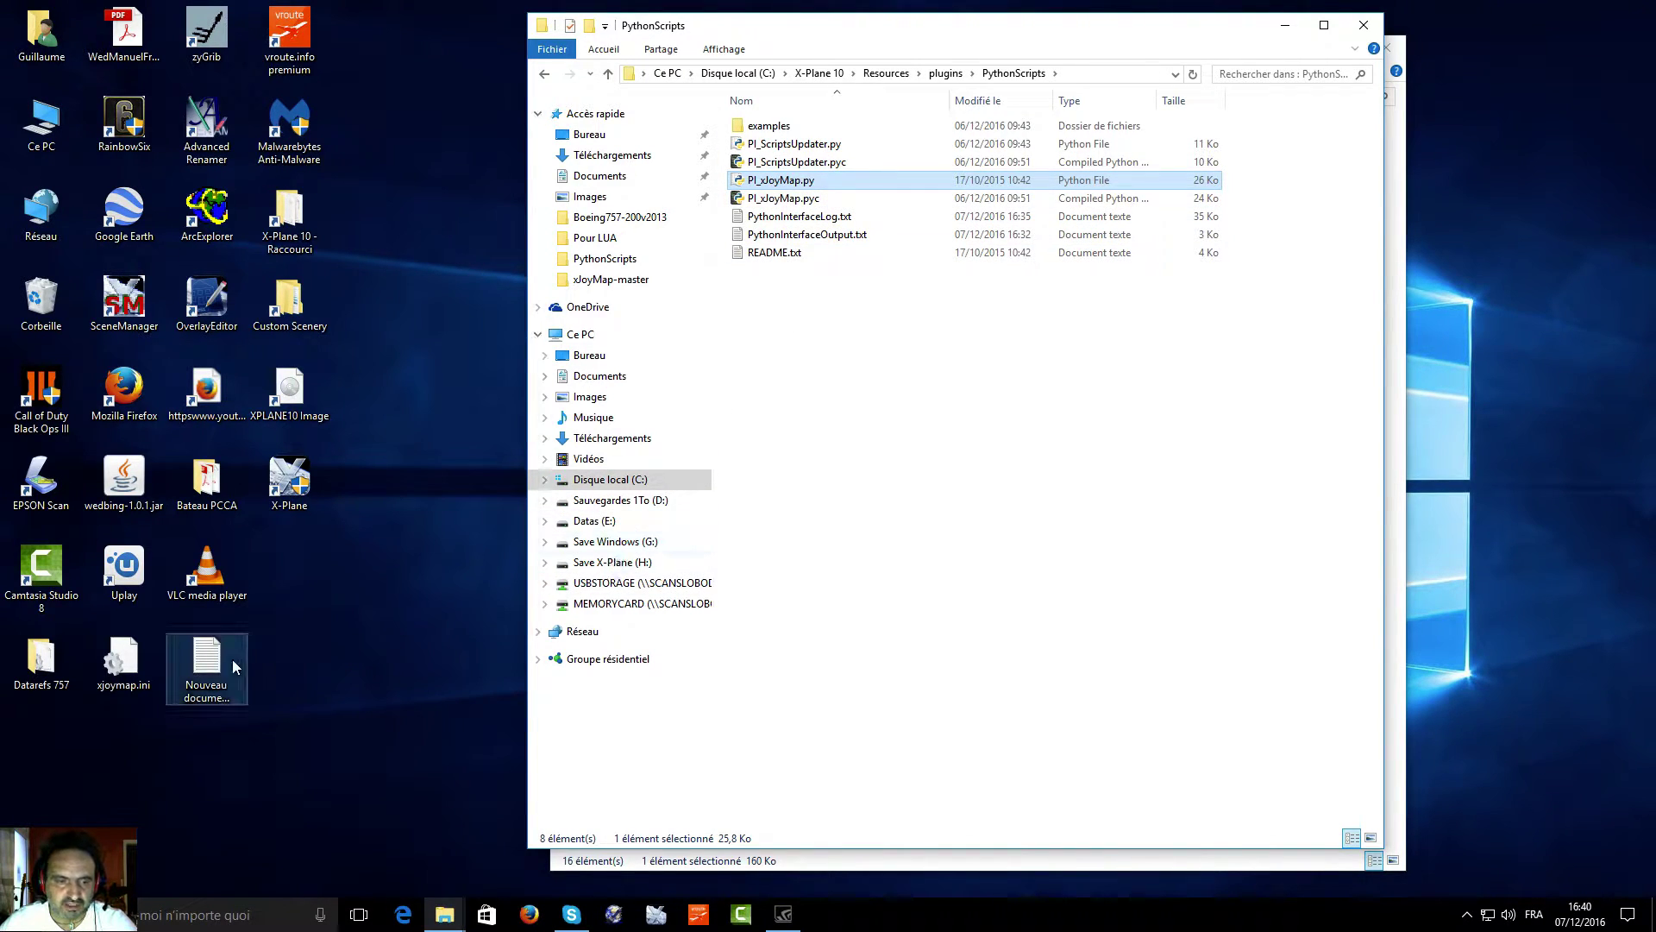
# Step: Move xjoymap.ini from the desktop into the PythonScripts folder and move it back to the desktop
pyautogui.moveTo(160, 680); pyautogui.dragTo(953, 451)
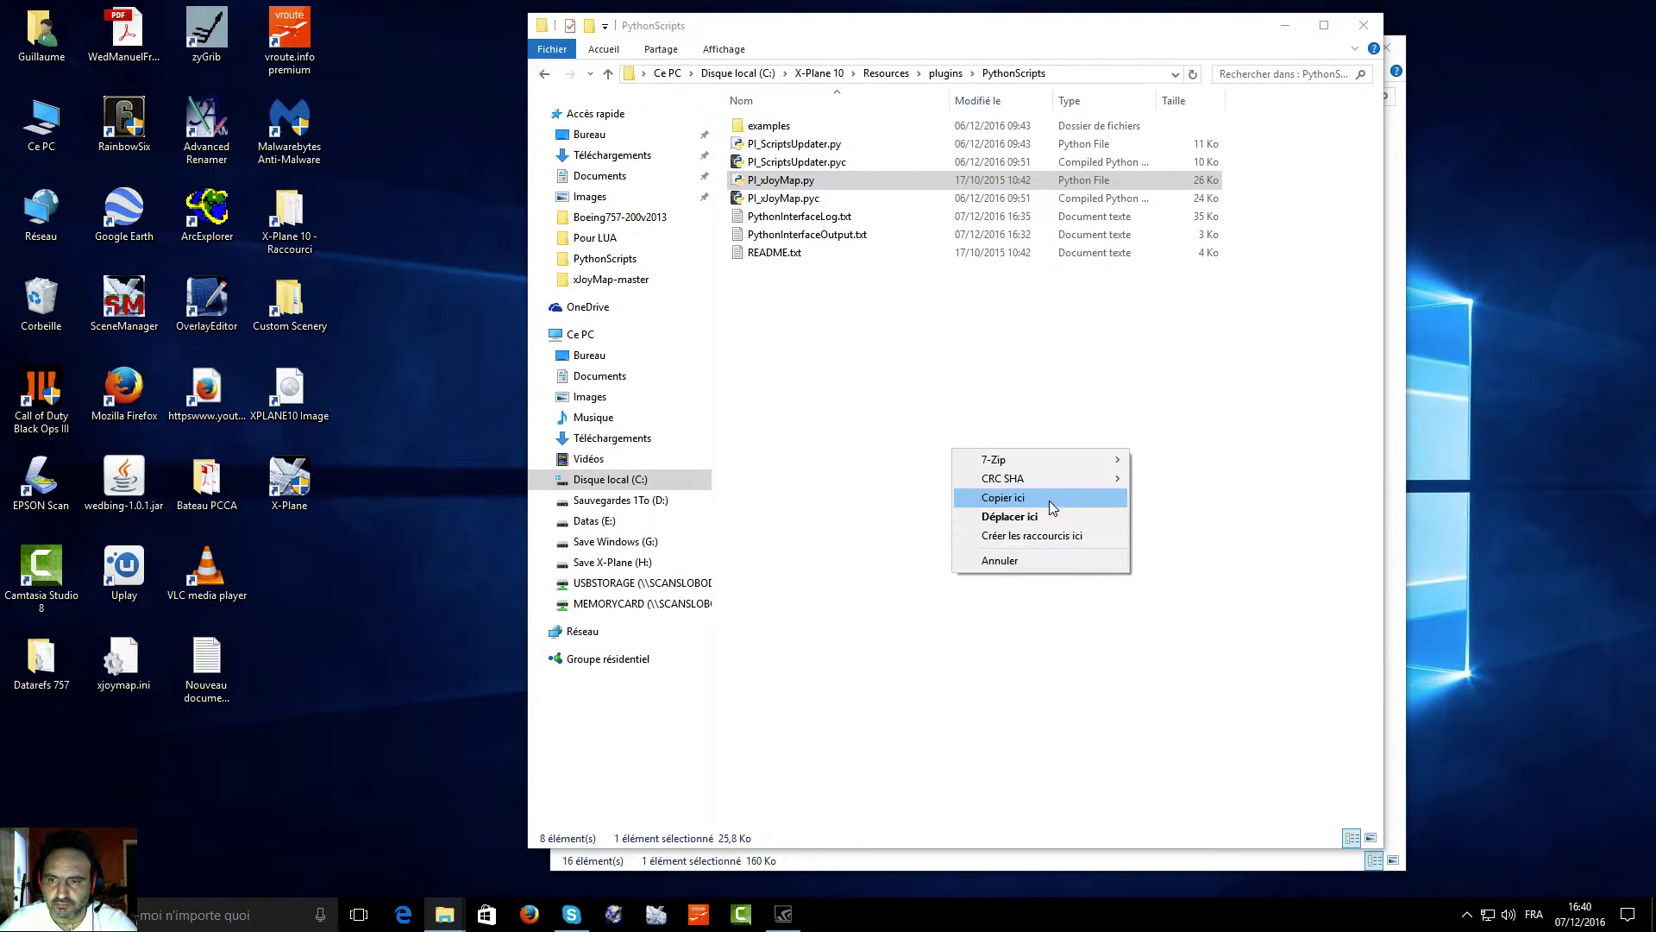
pyautogui.click(1044, 517)
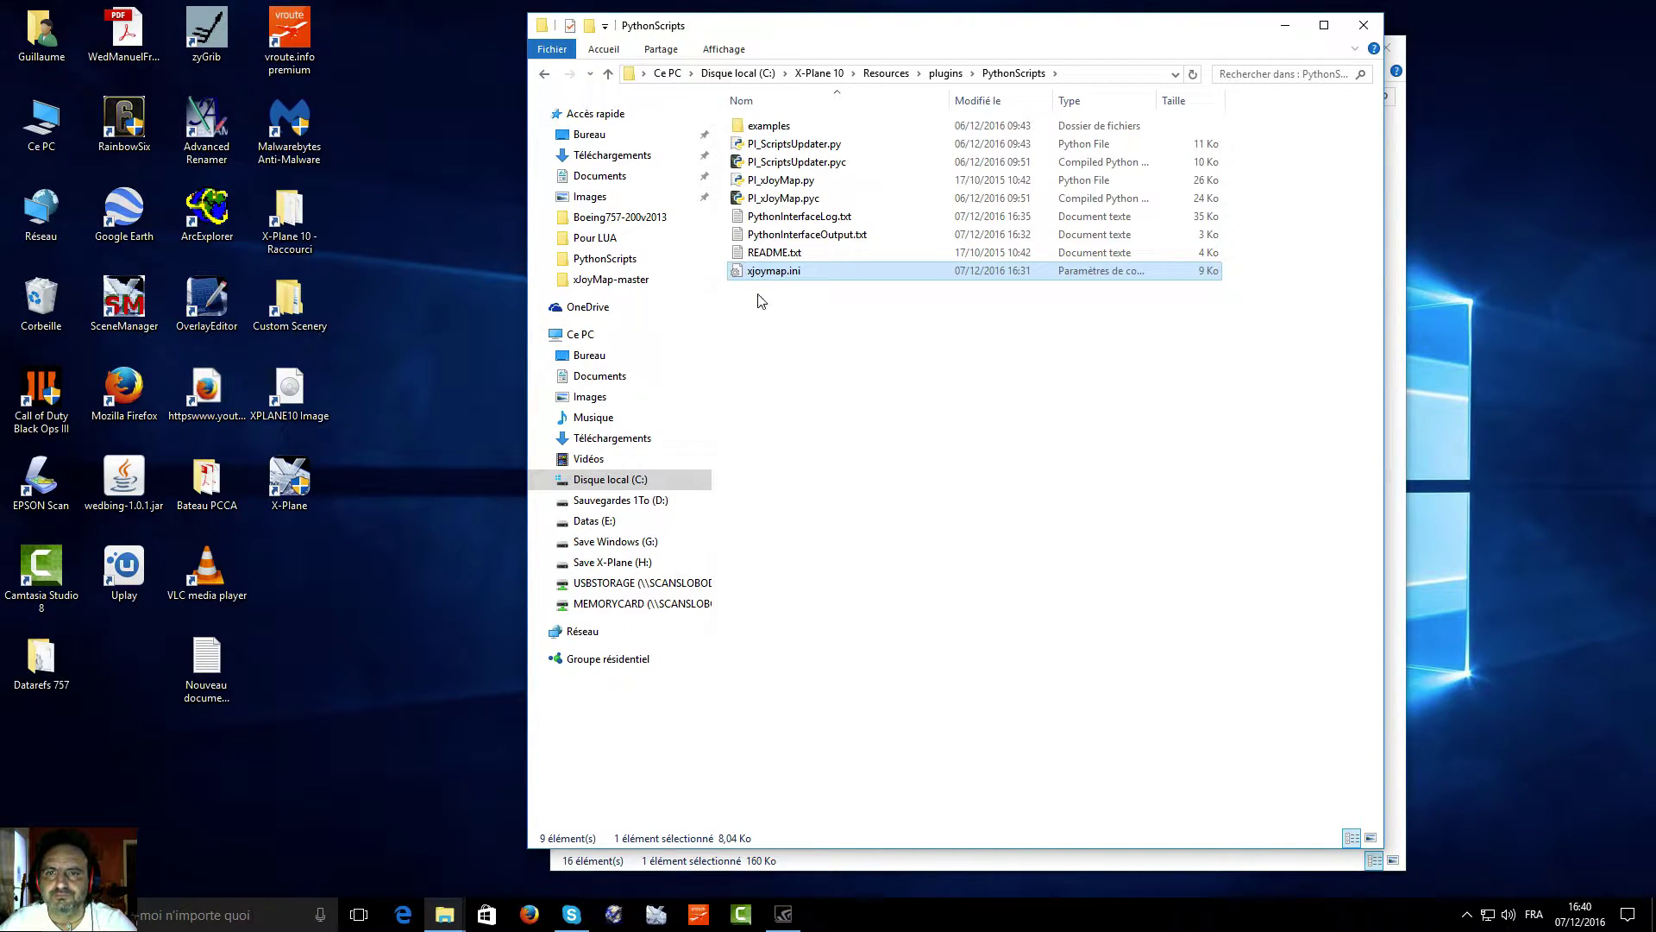
pyautogui.moveTo(772, 278); pyautogui.dragTo(145, 709)
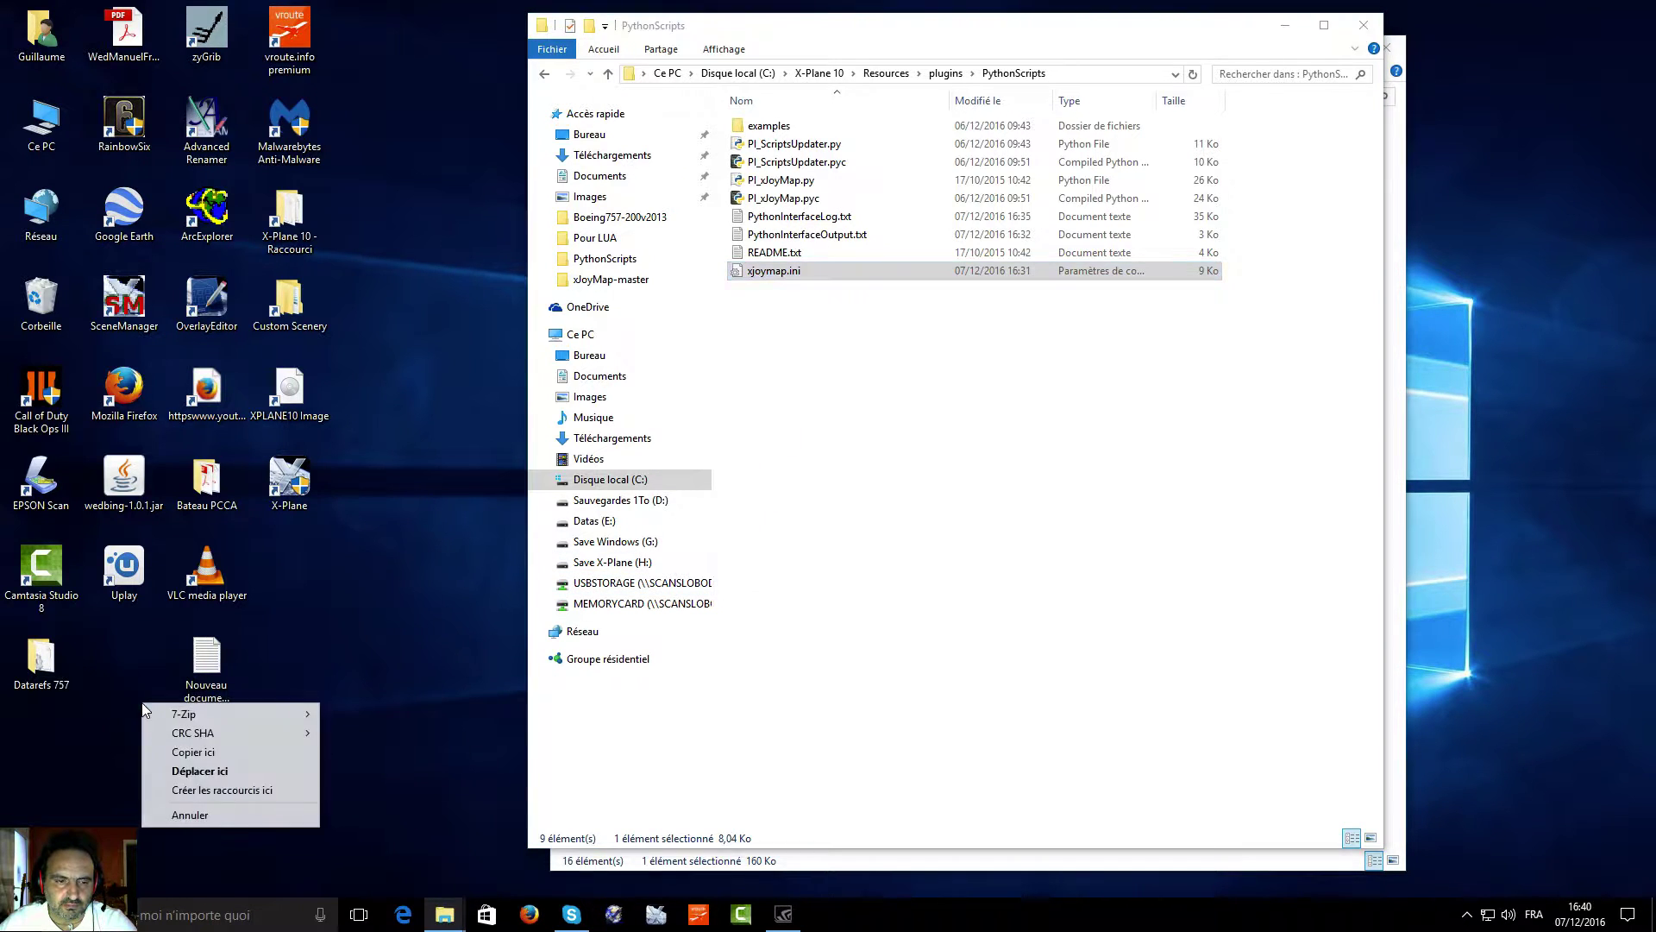
pyautogui.click(248, 770)
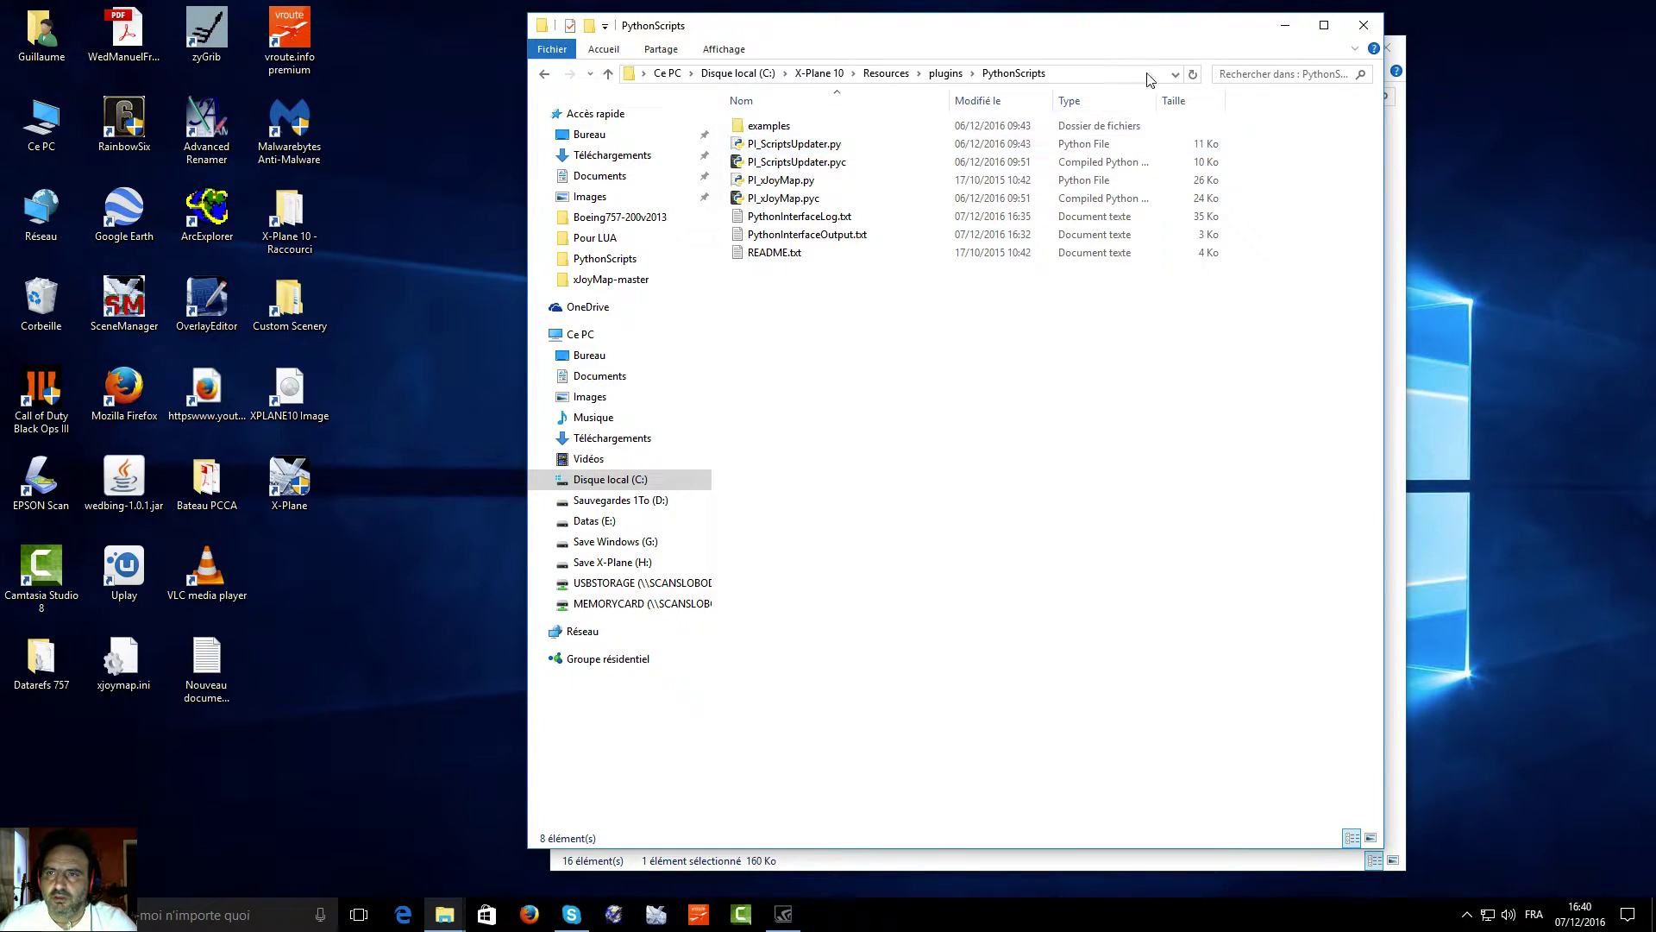
# Step: Copy xjoymap.ini from the desktop into X-Plane 10 > Aircraft > Heavy Metal > Boeing757-200v2013
pyautogui.click(830, 77)
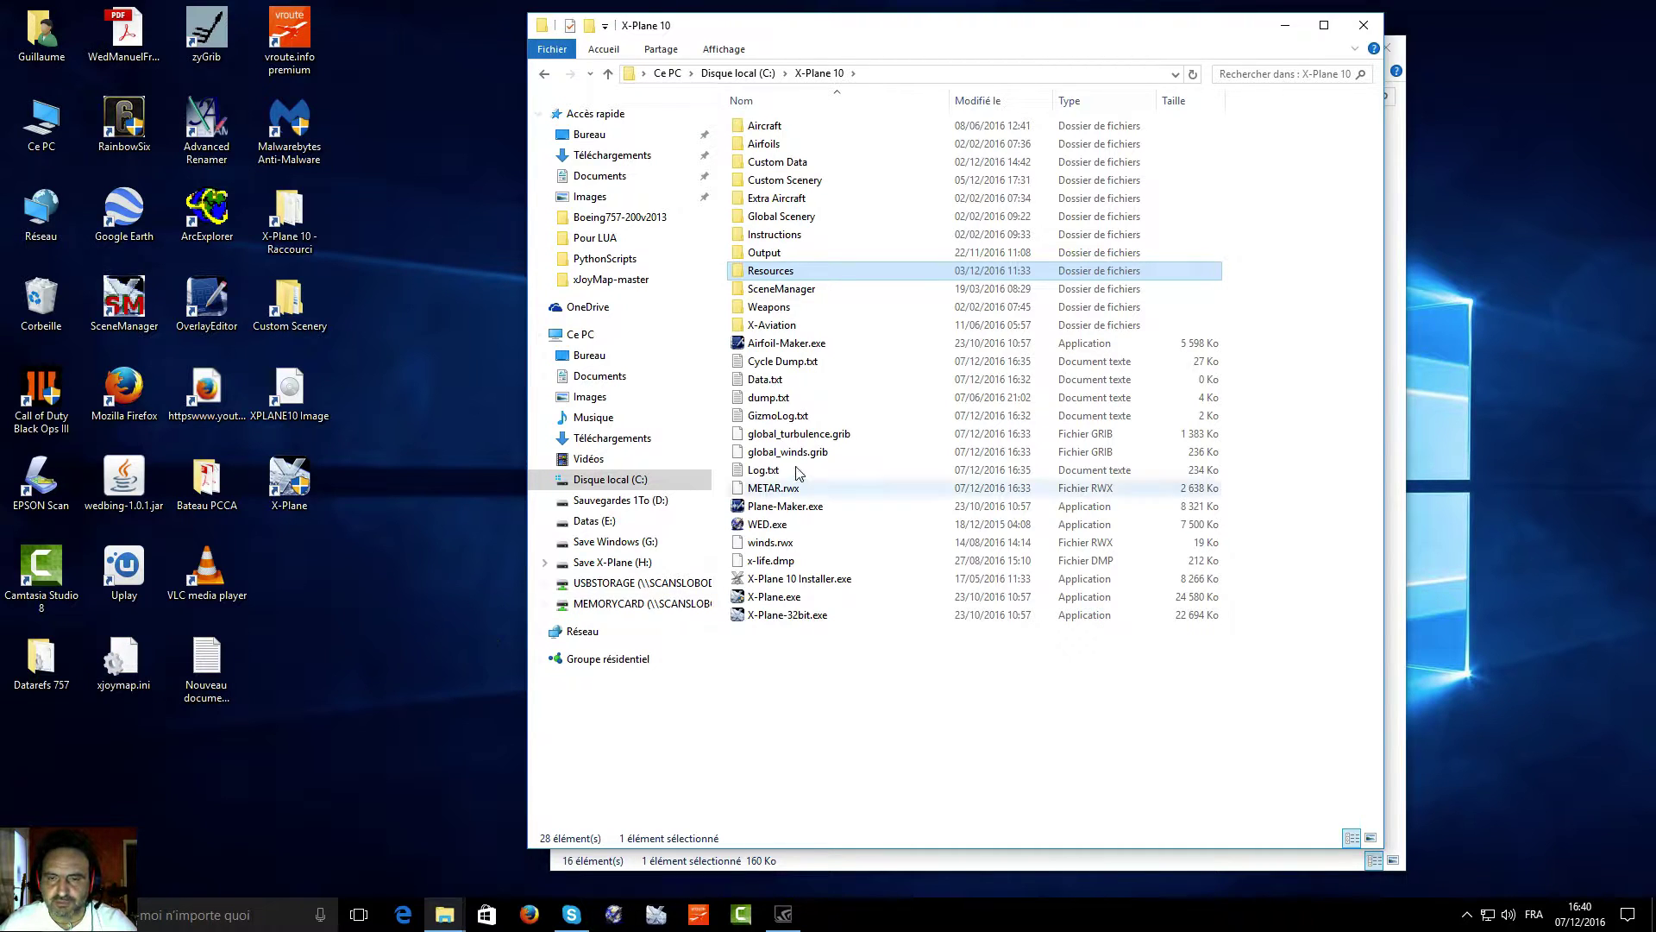
pyautogui.doubleClick(822, 134)
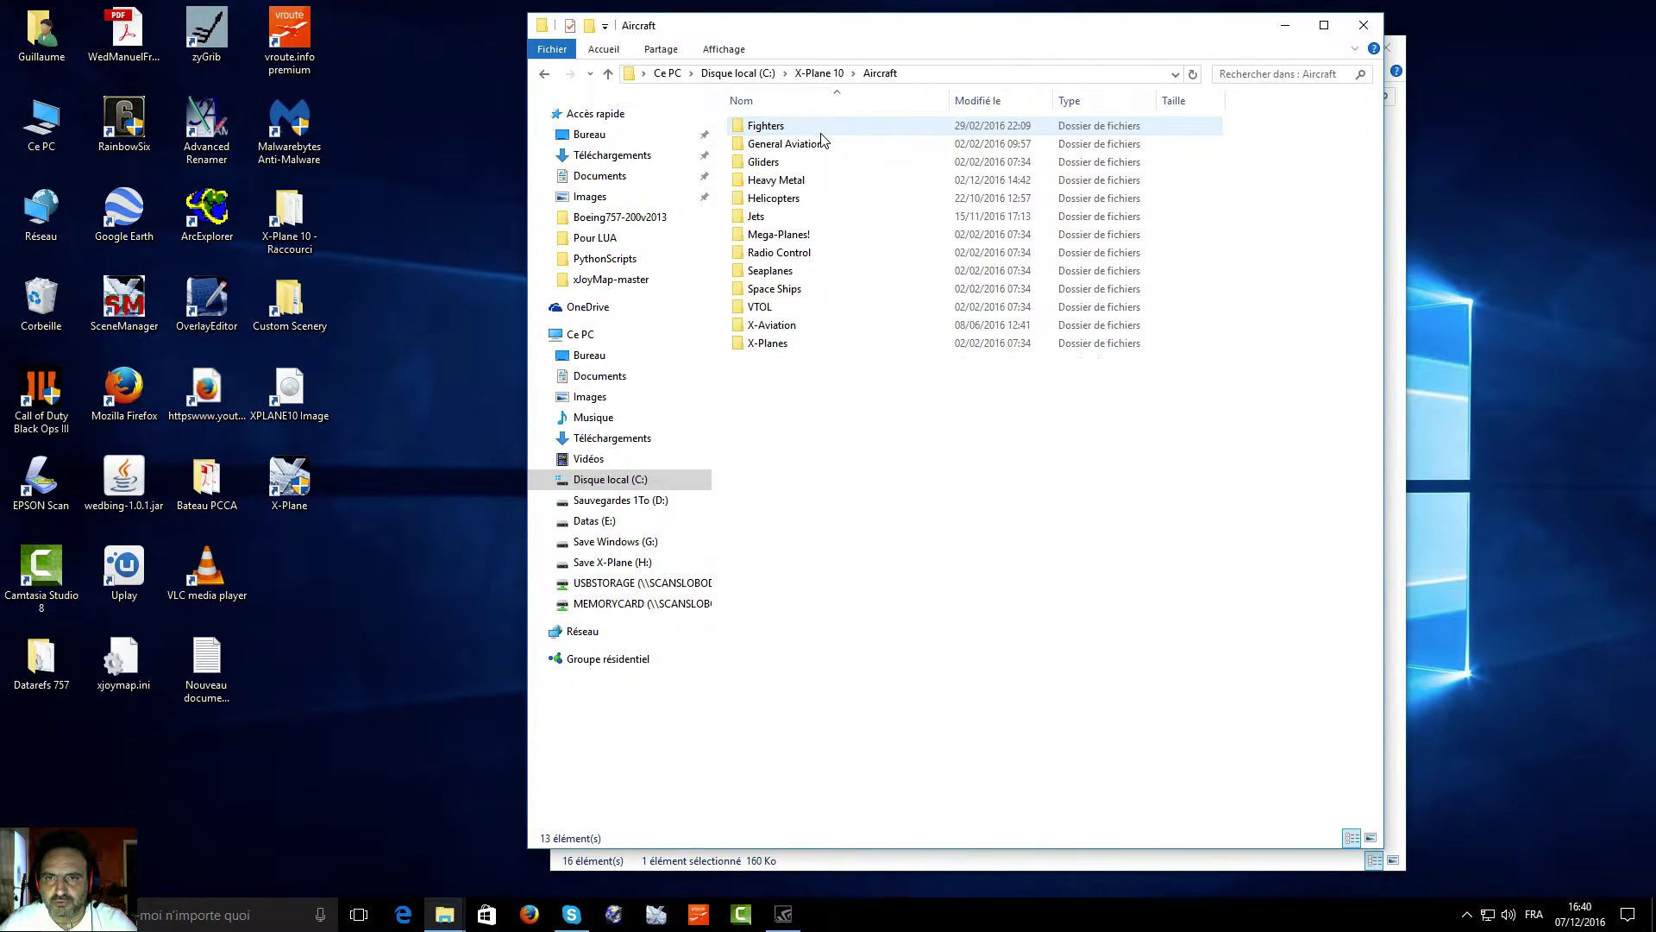
pyautogui.doubleClick(808, 183)
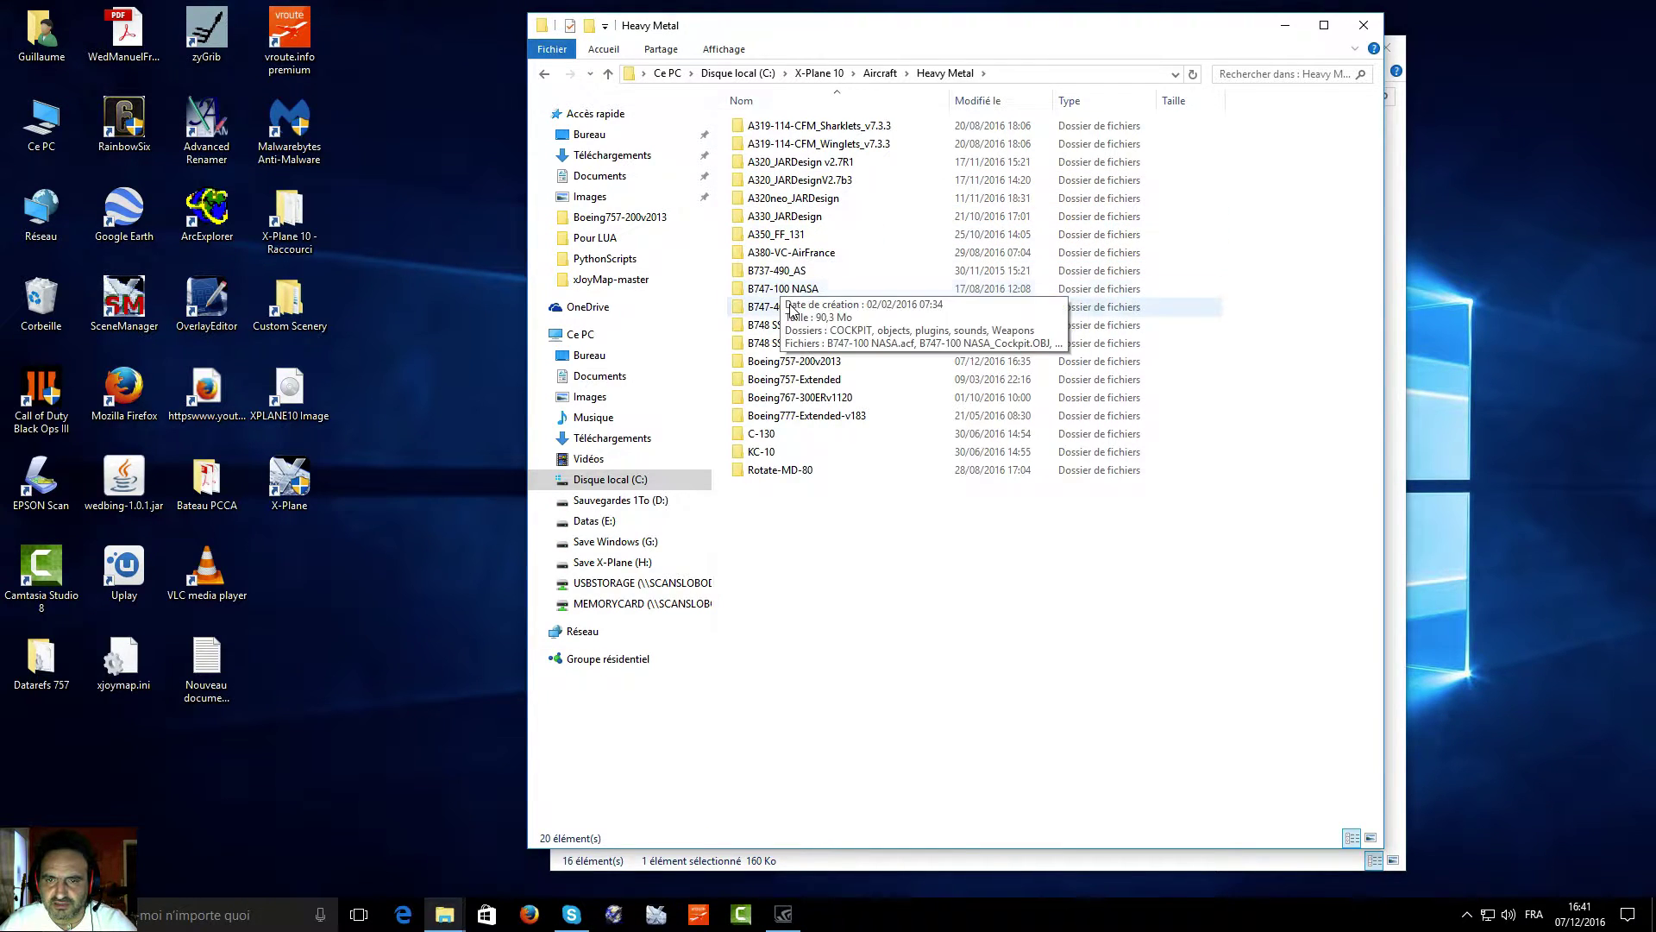
pyautogui.doubleClick(780, 362)
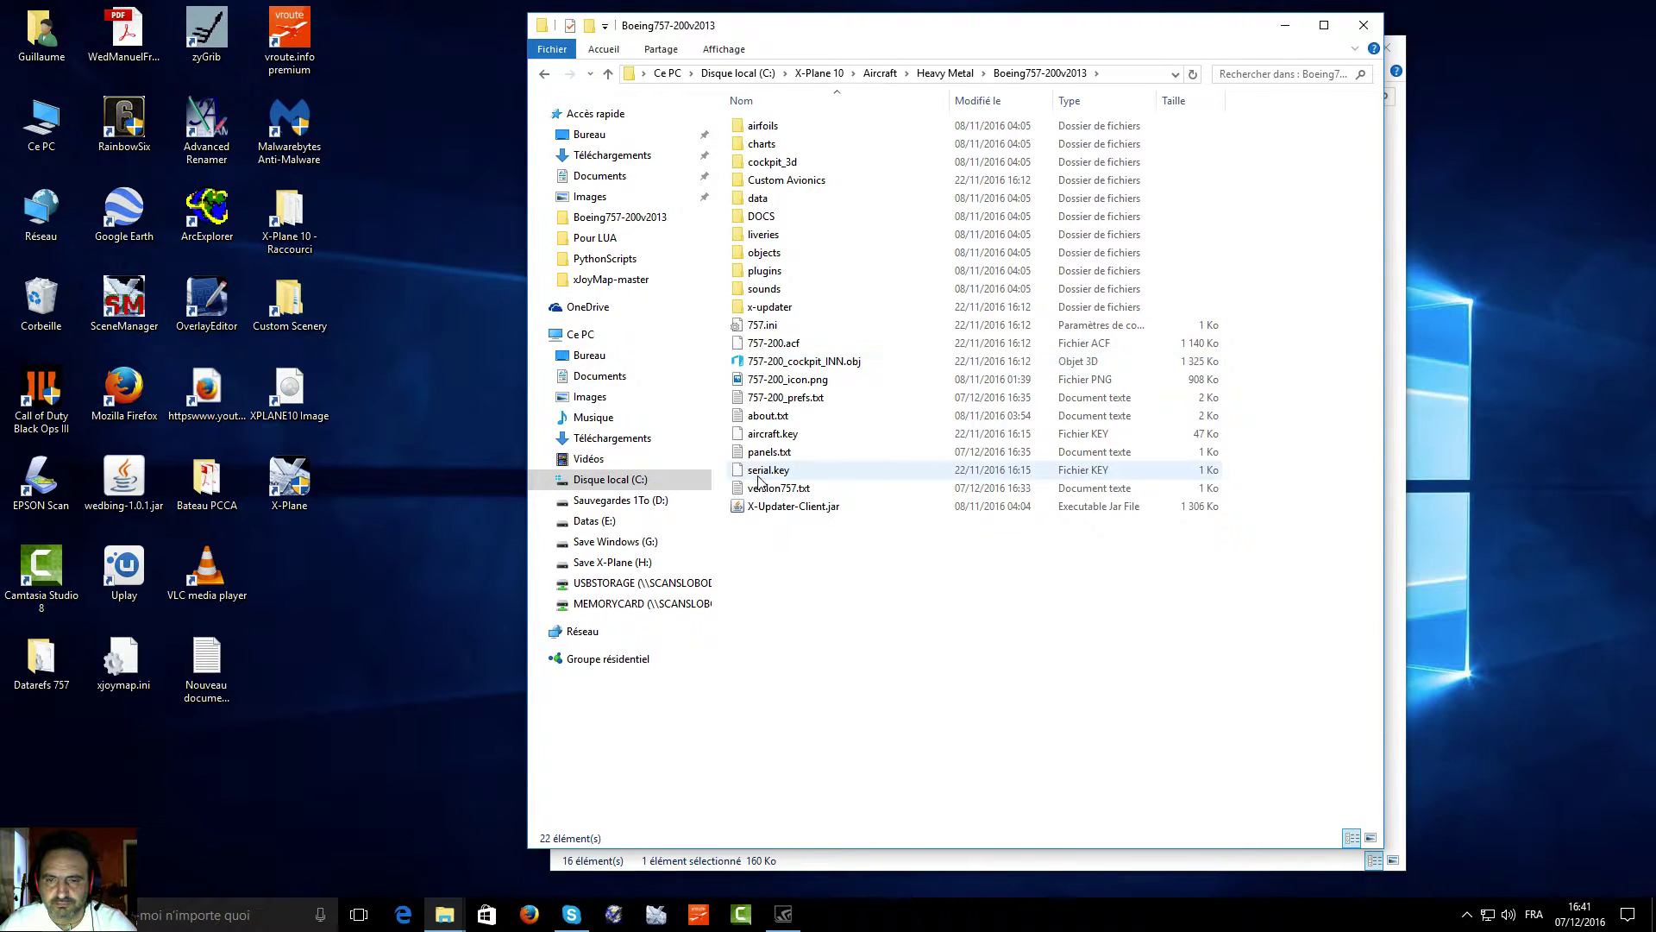
pyautogui.moveTo(144, 684); pyautogui.dragTo(877, 644)
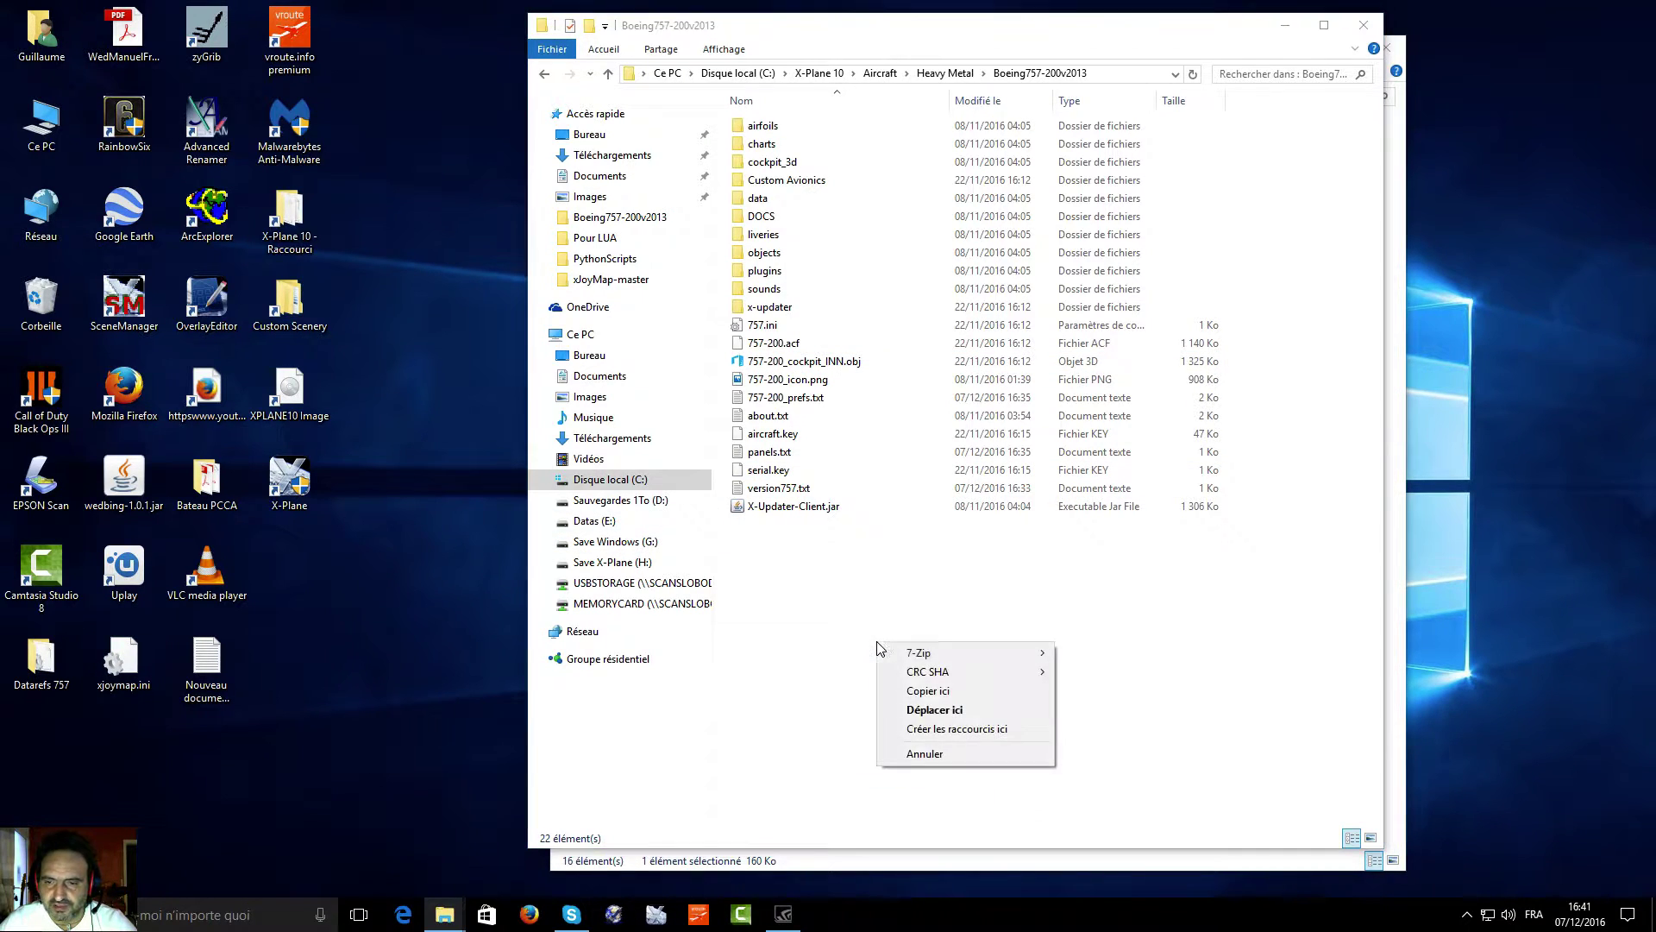
pyautogui.click(981, 697)
# Step: Open the copied xjoymap.ini in the Boeing 757 folder and review its dataref and command sections down to the Lights switch entries
pyautogui.doubleClick(838, 509)
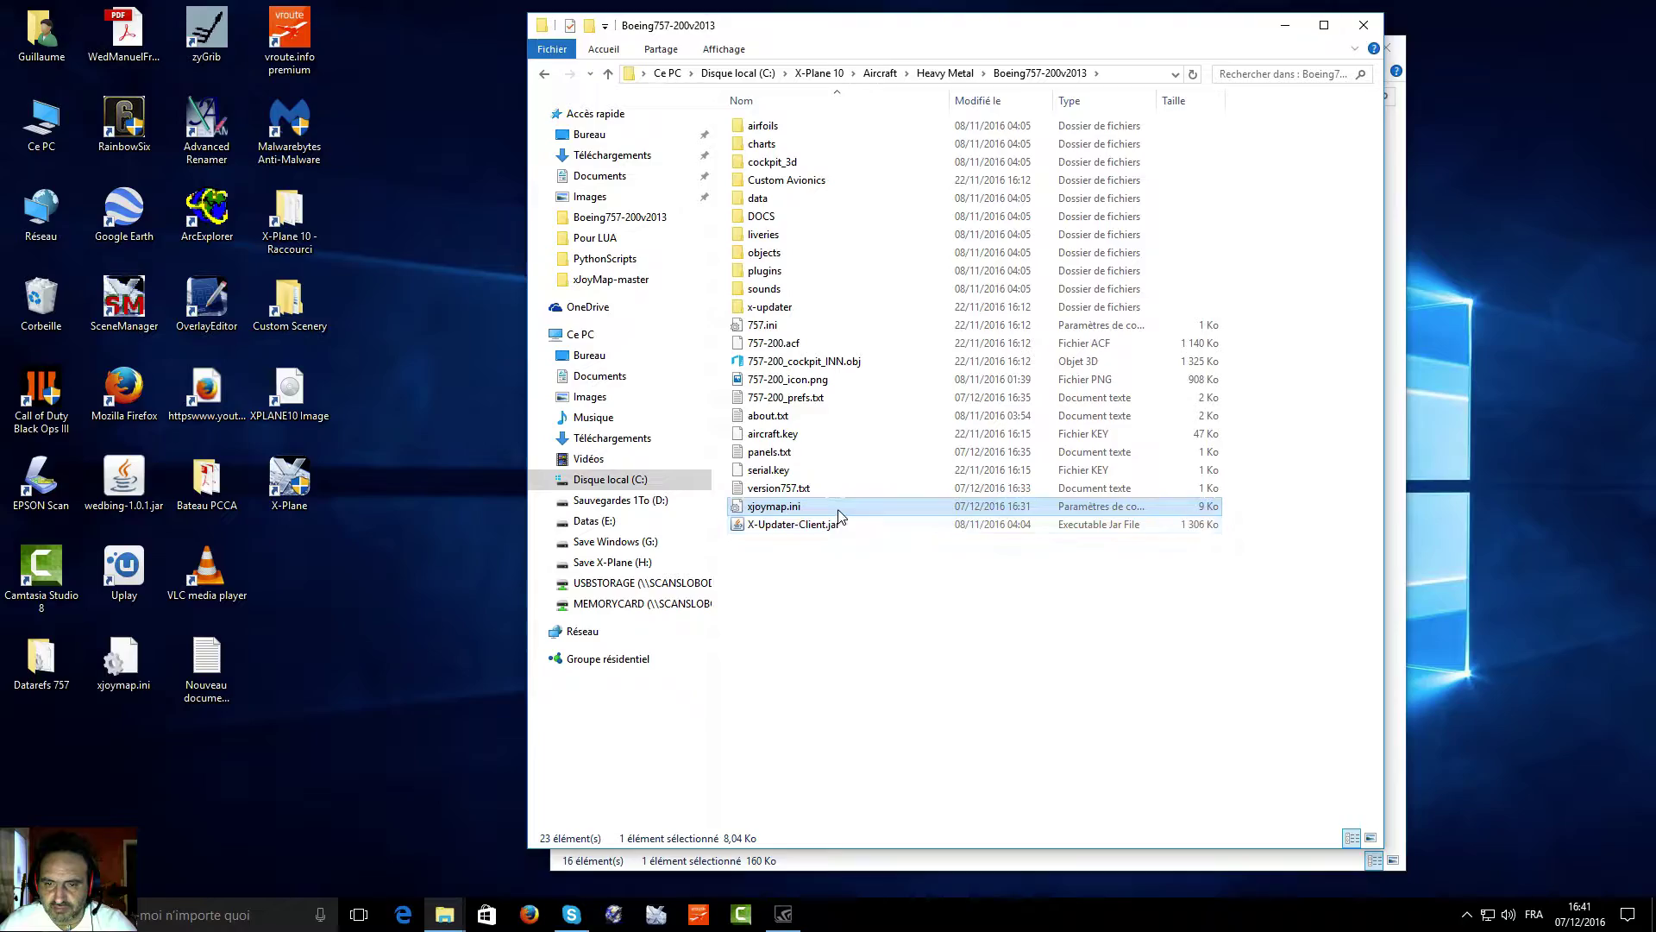
pyautogui.scroll(-20, 1009, 584)
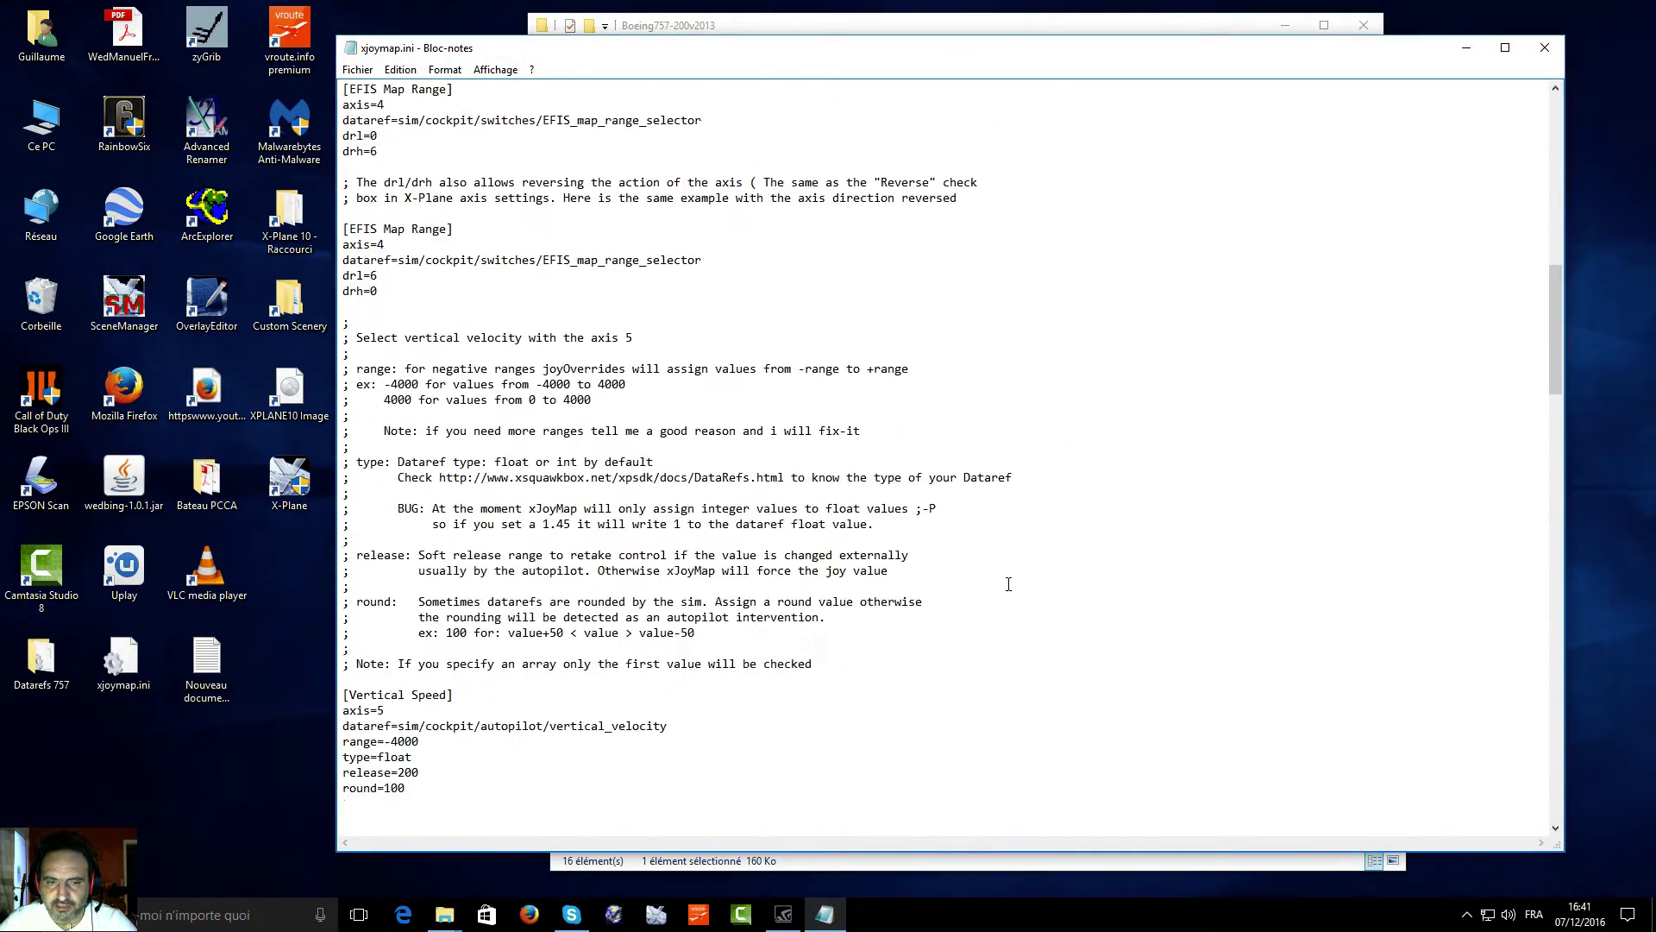
pyautogui.scroll(-20, 1009, 584)
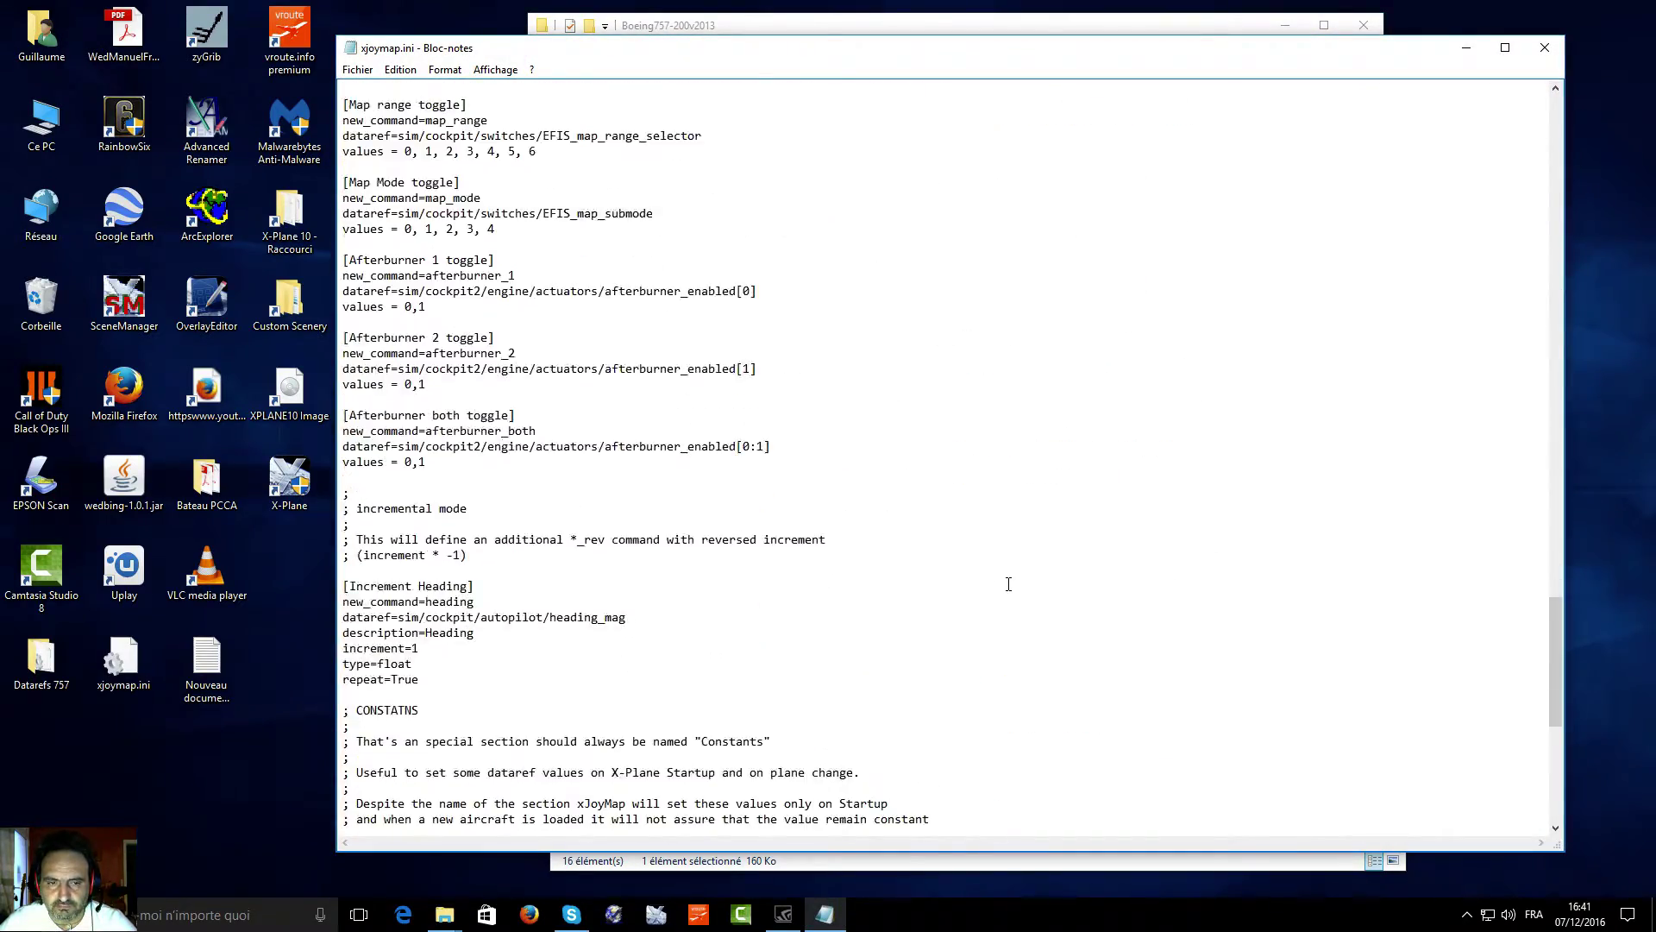
pyautogui.scroll(-4, 1008, 585)
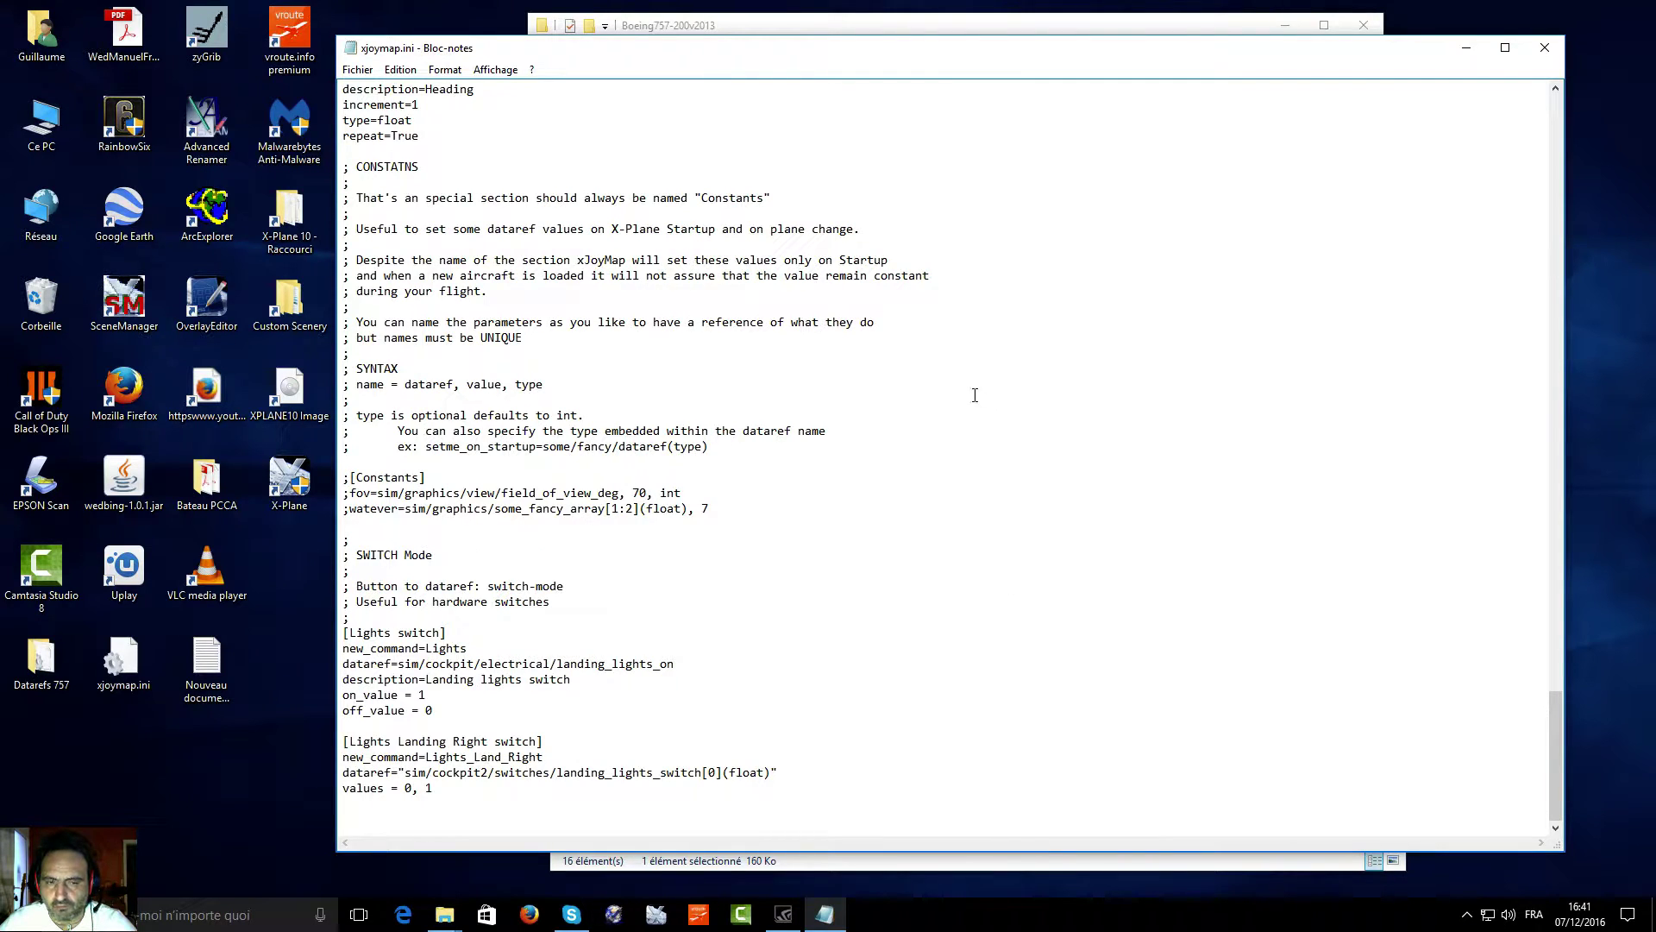
pyautogui.scroll(7, 957, 404)
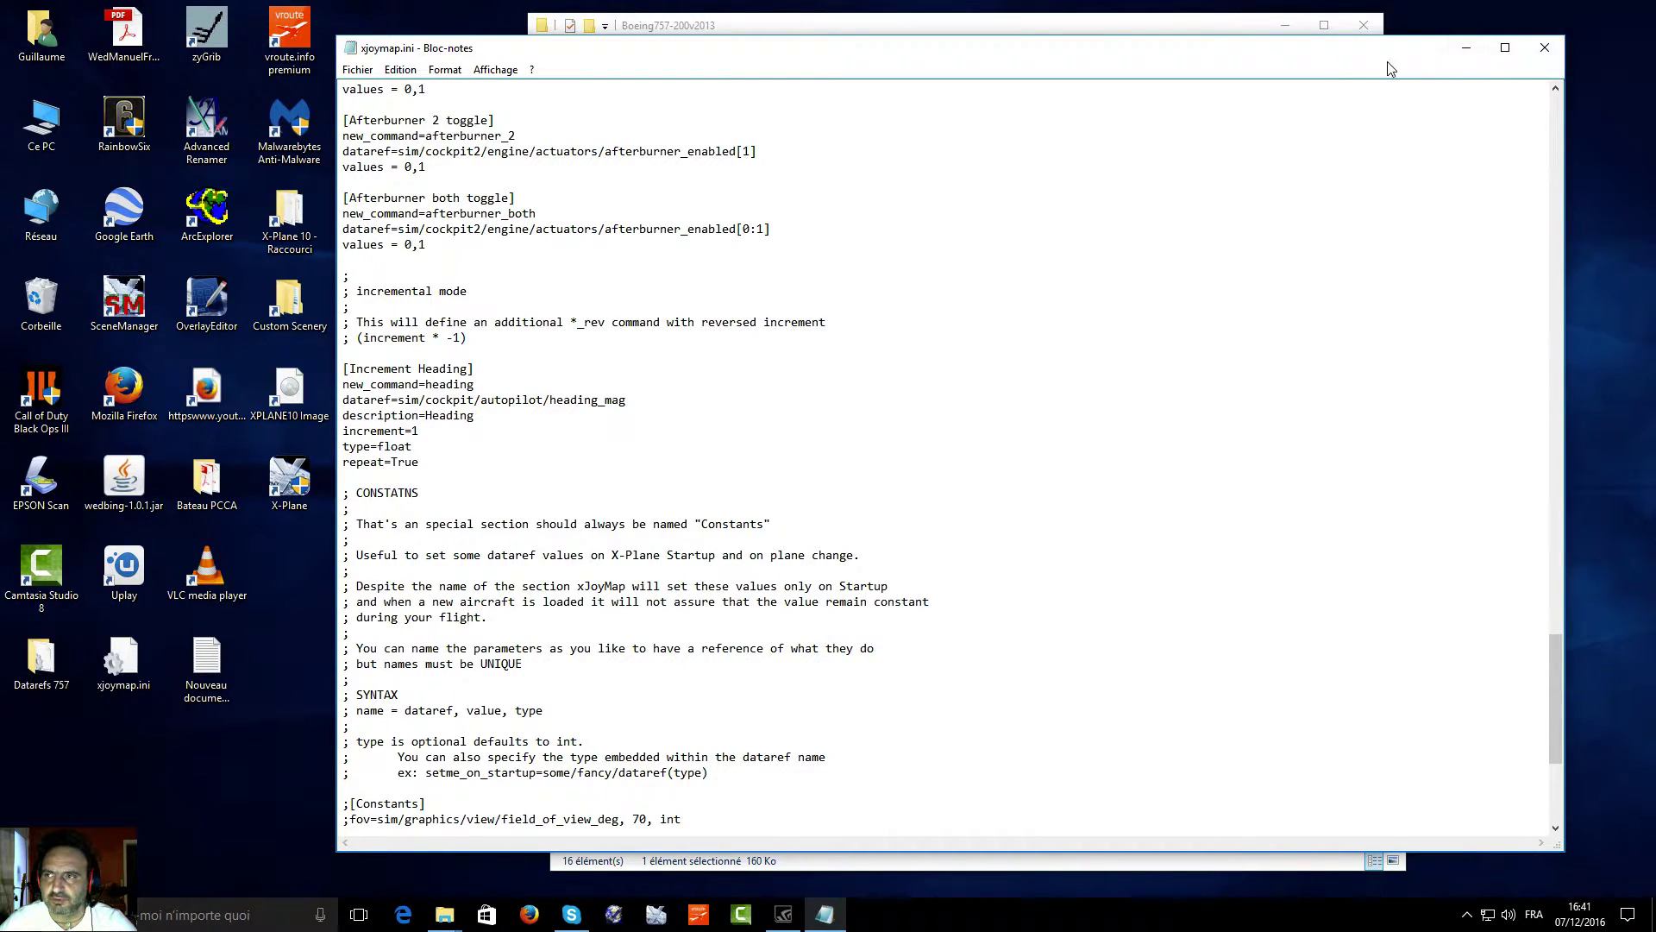
pyautogui.scroll(-5, 649, 835)
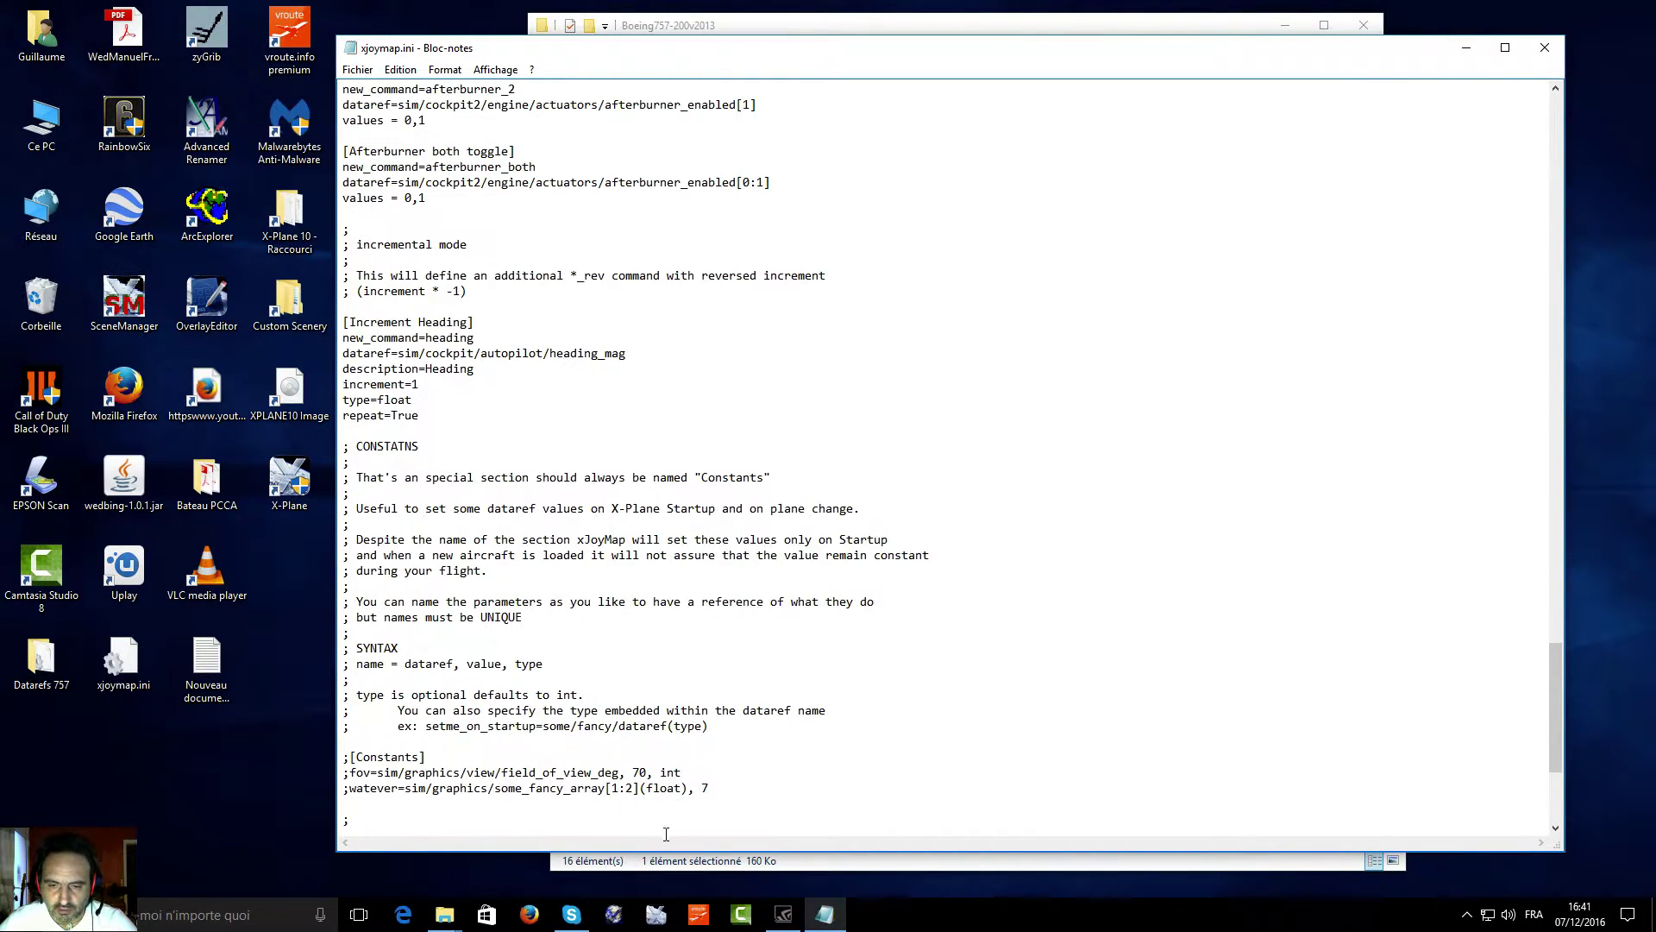
# Step: Launch X-Plane, start the flight with the preselected Boeing 757 at Menara (GMMX), and accept the Pratt & Whitney and Winglets On configuration
pyautogui.click(656, 917)
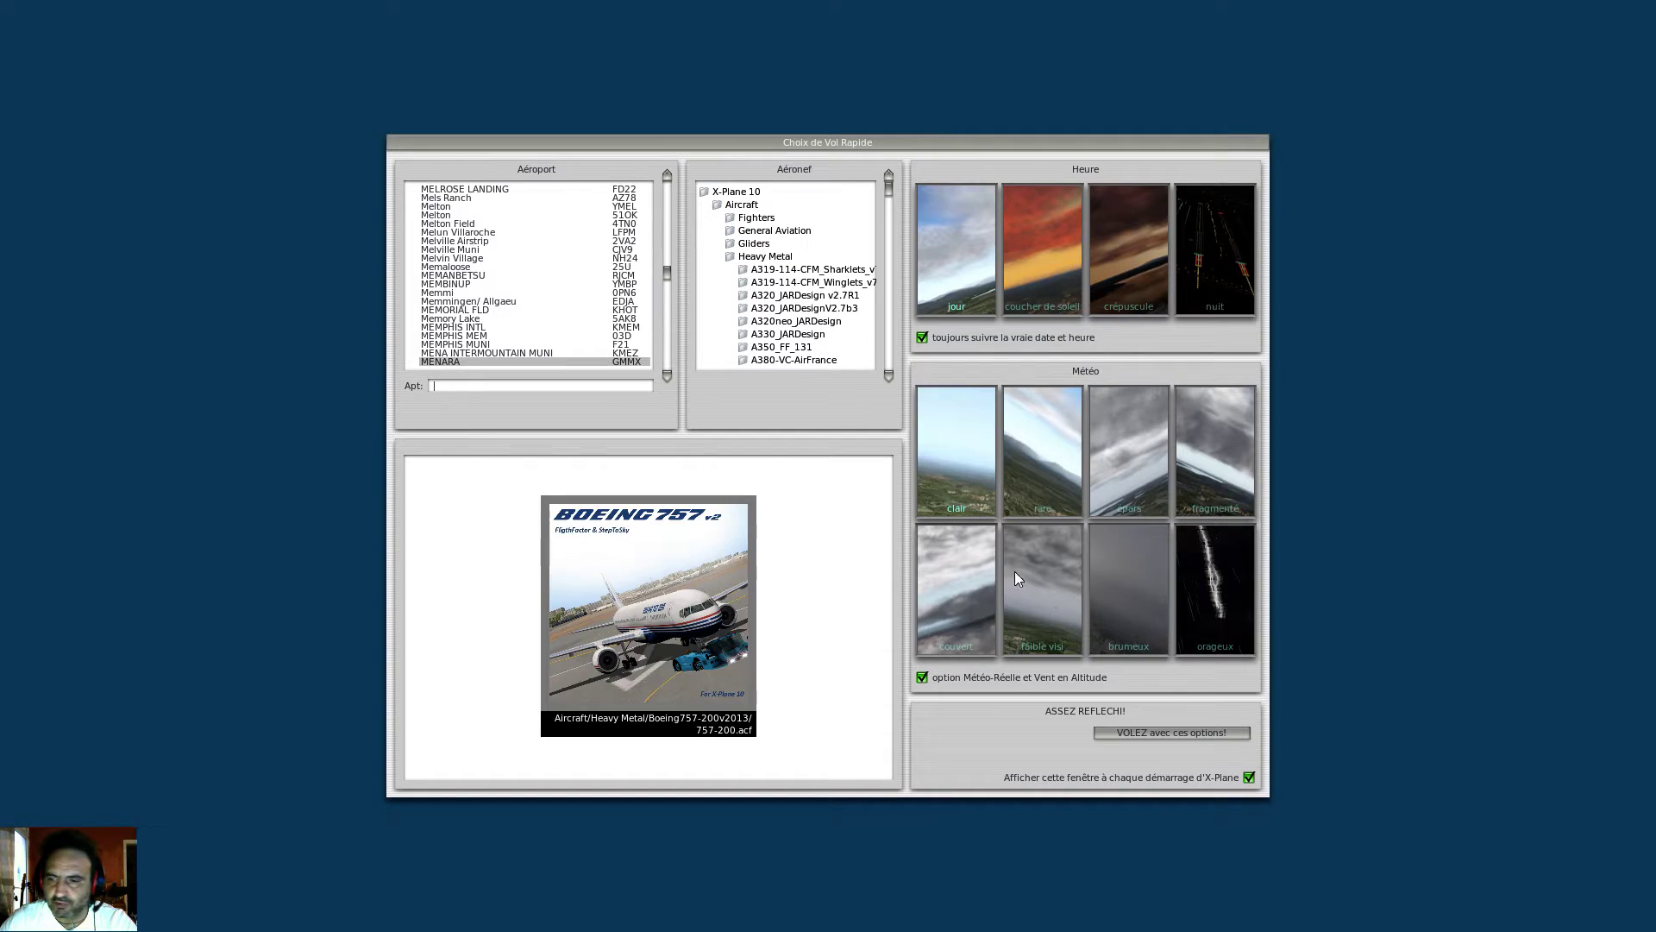
pyautogui.click(1111, 728)
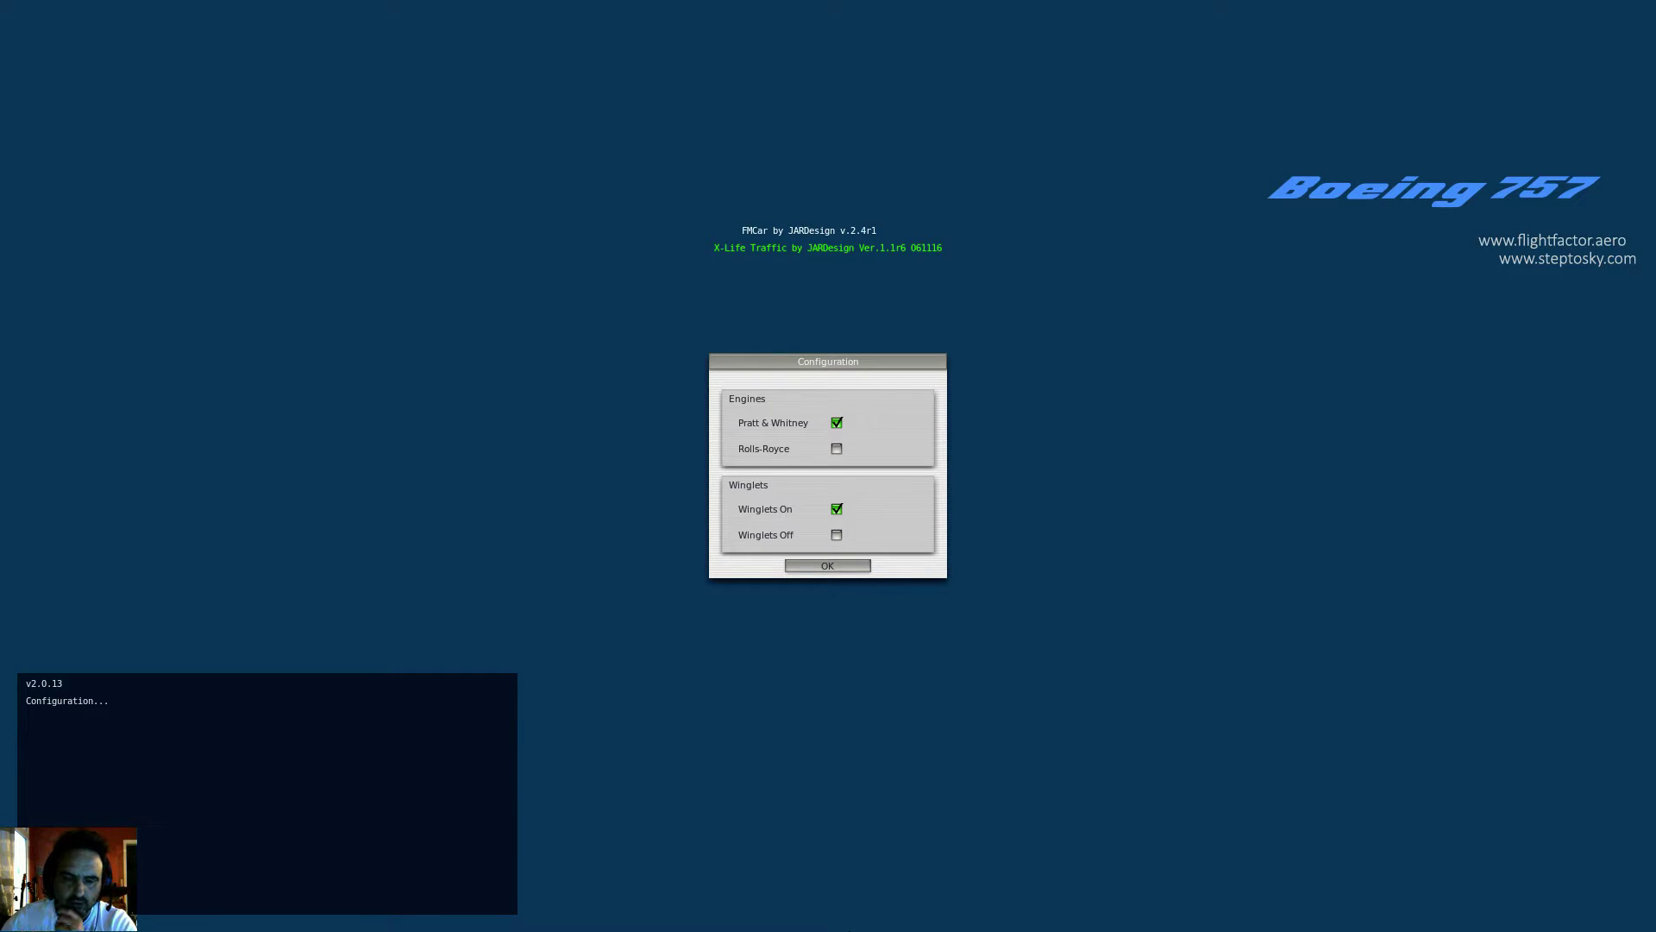
pyautogui.click(863, 569)
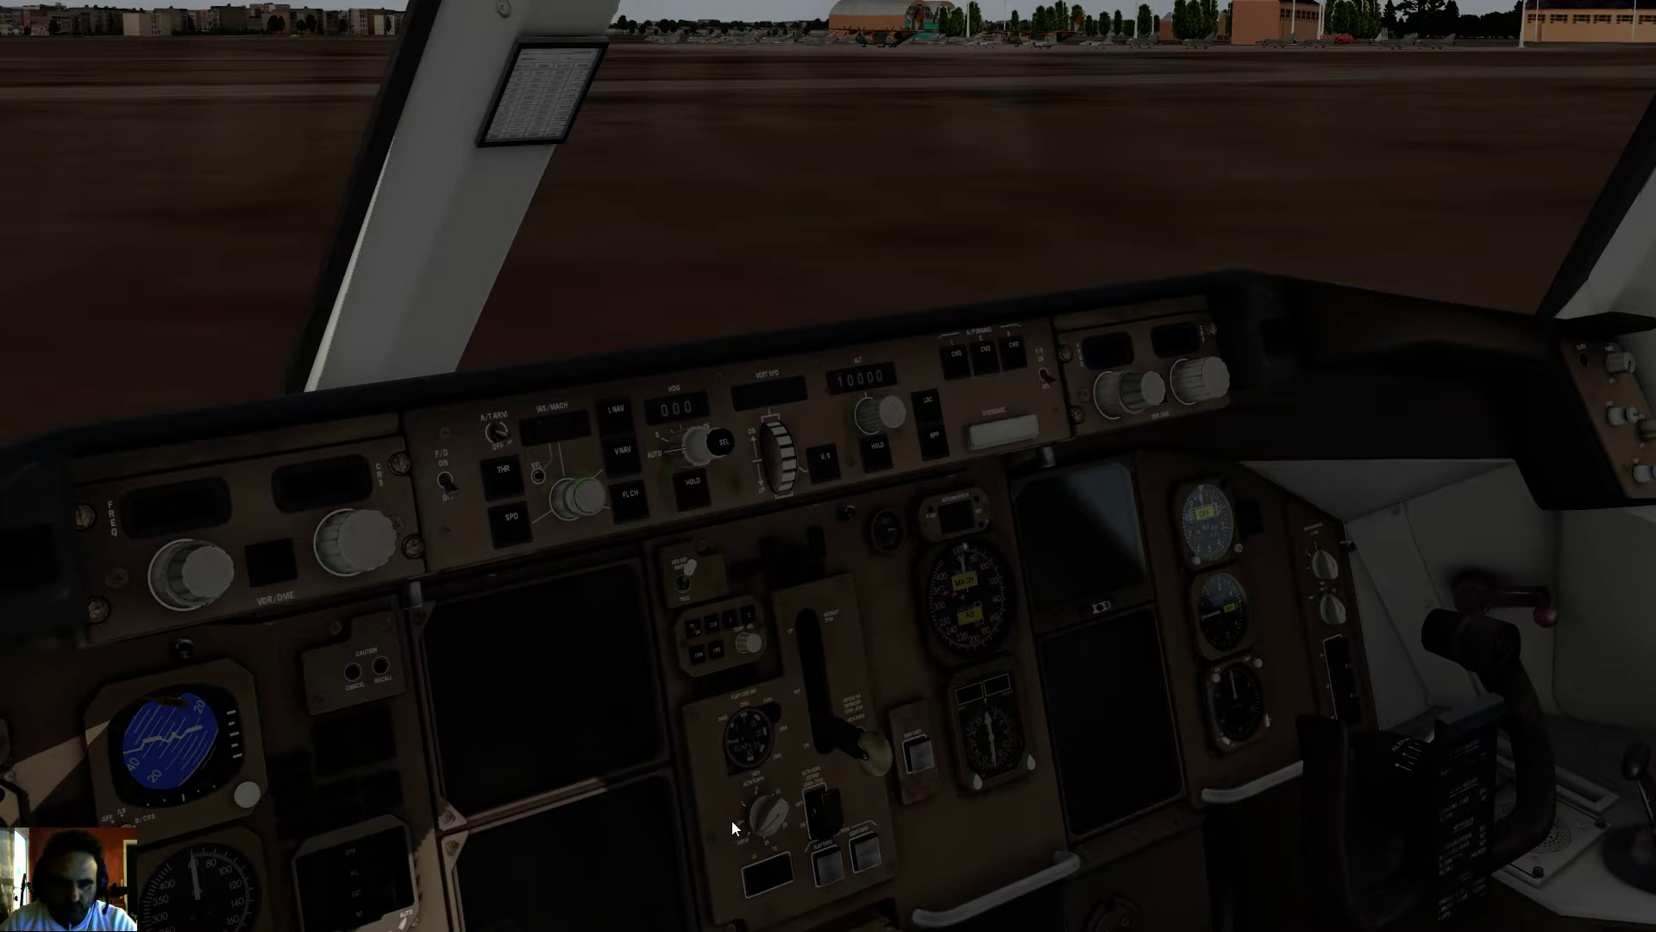
# Step: Flip the autopilot disengage bar and look through the autopilot/ commands in the Boutons pro joystick settings for a matching command
pyautogui.click(1010, 438)
pyautogui.click(1010, 438)
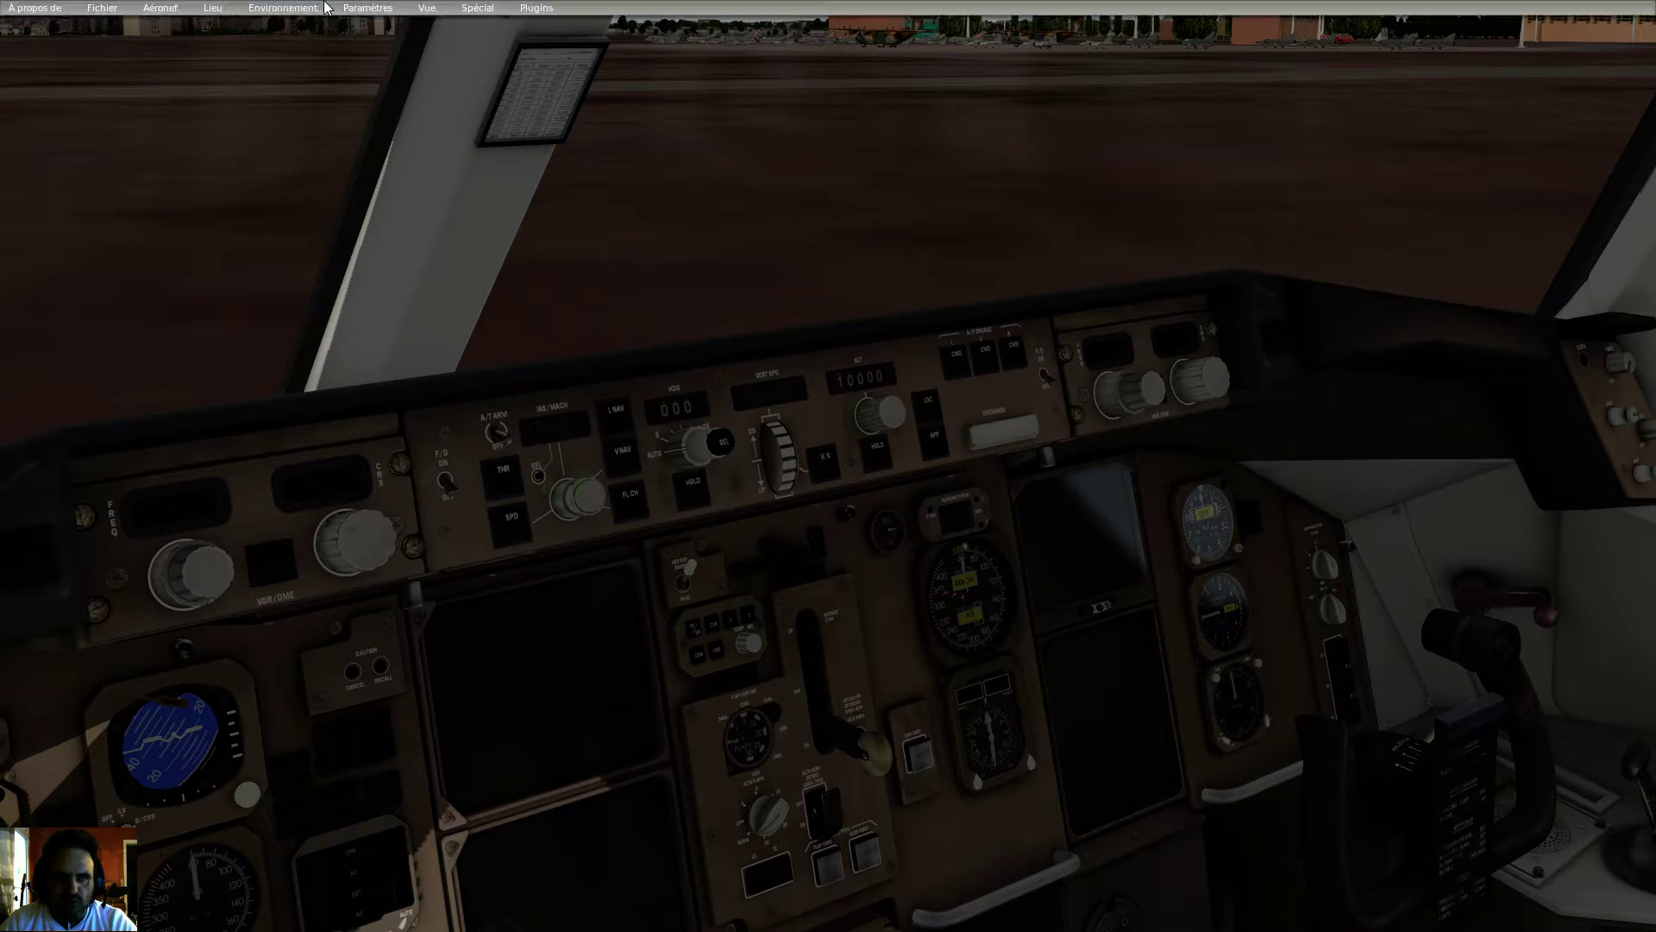
pyautogui.click(368, 8)
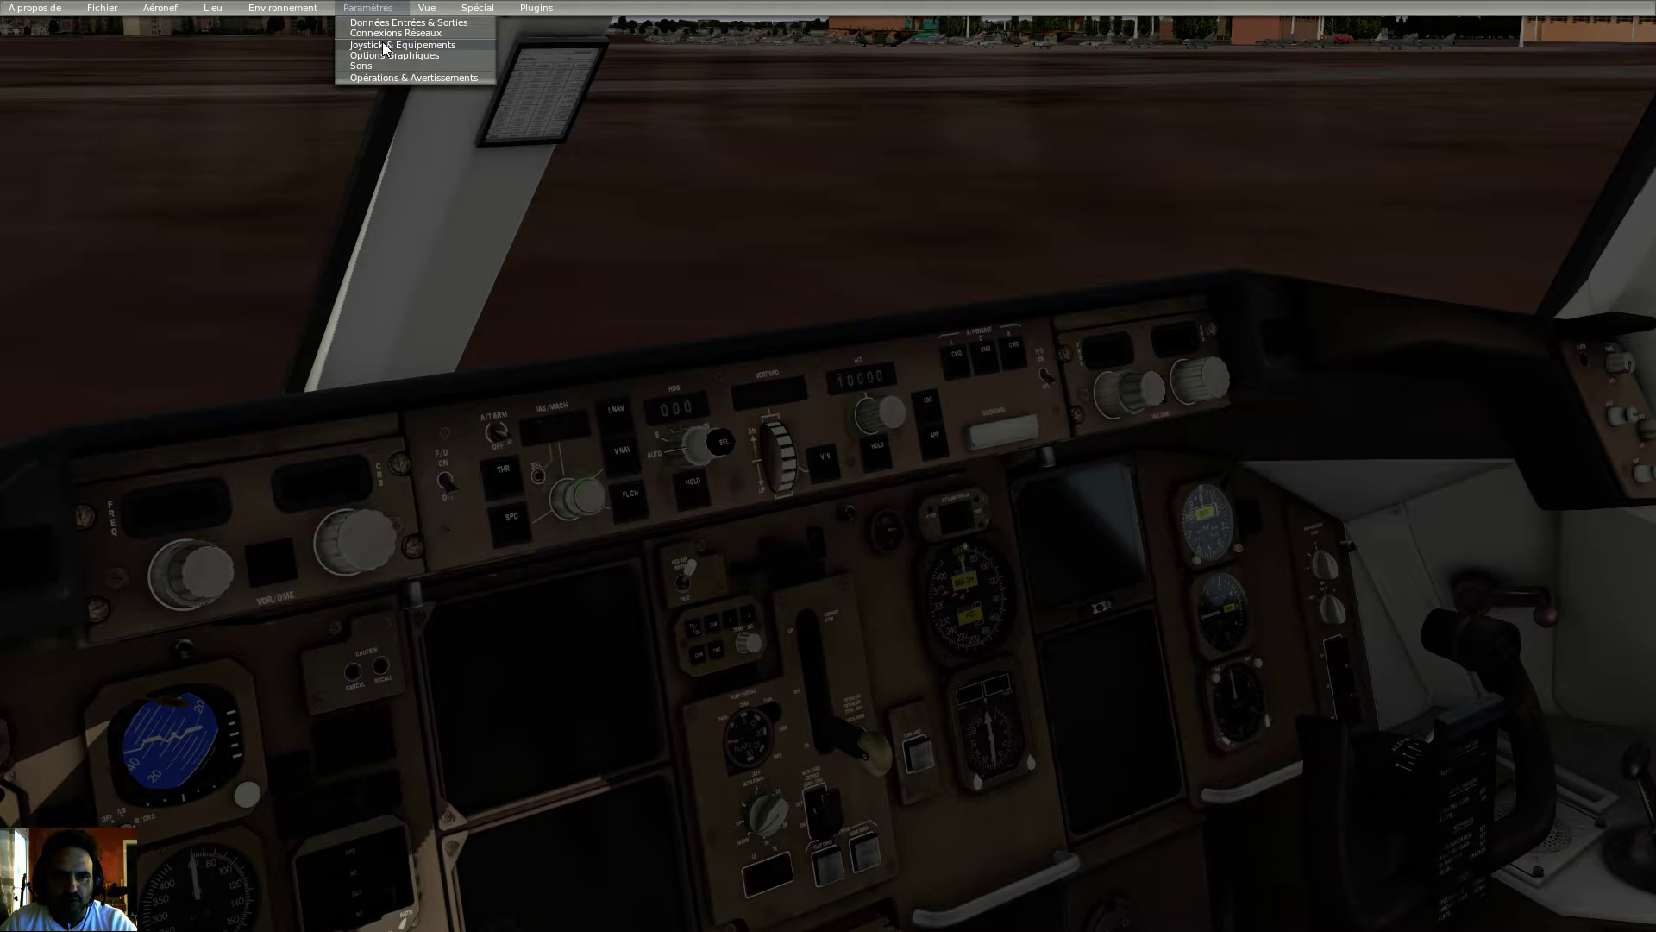
pyautogui.click(384, 45)
pyautogui.click(639, 166)
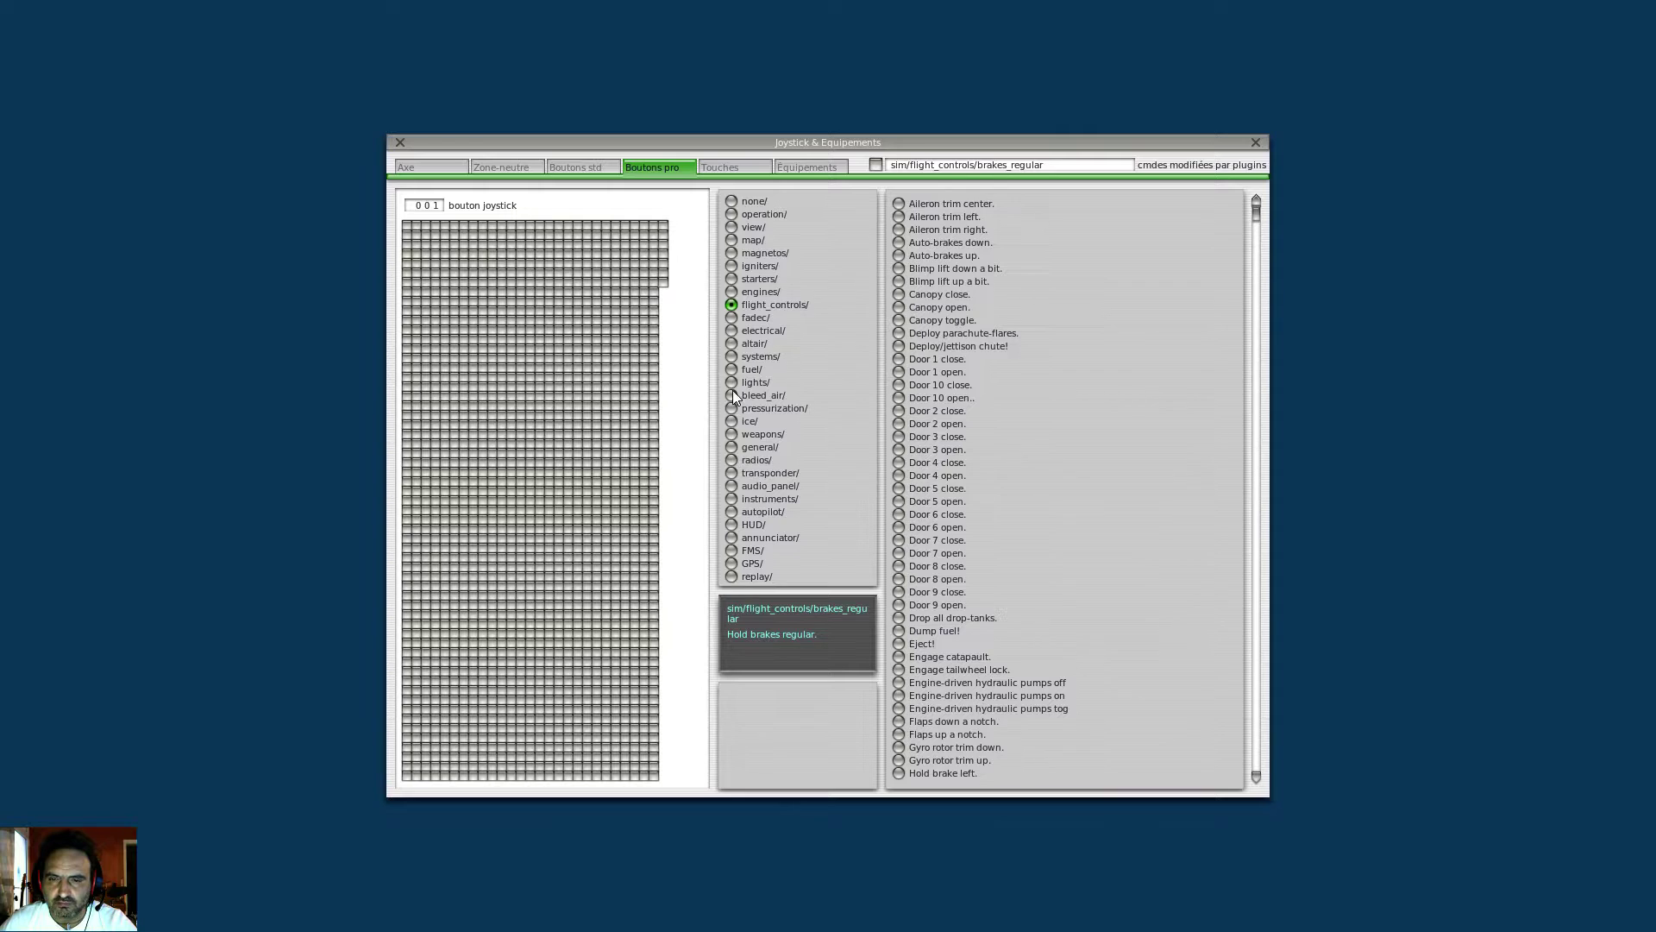
pyautogui.click(733, 513)
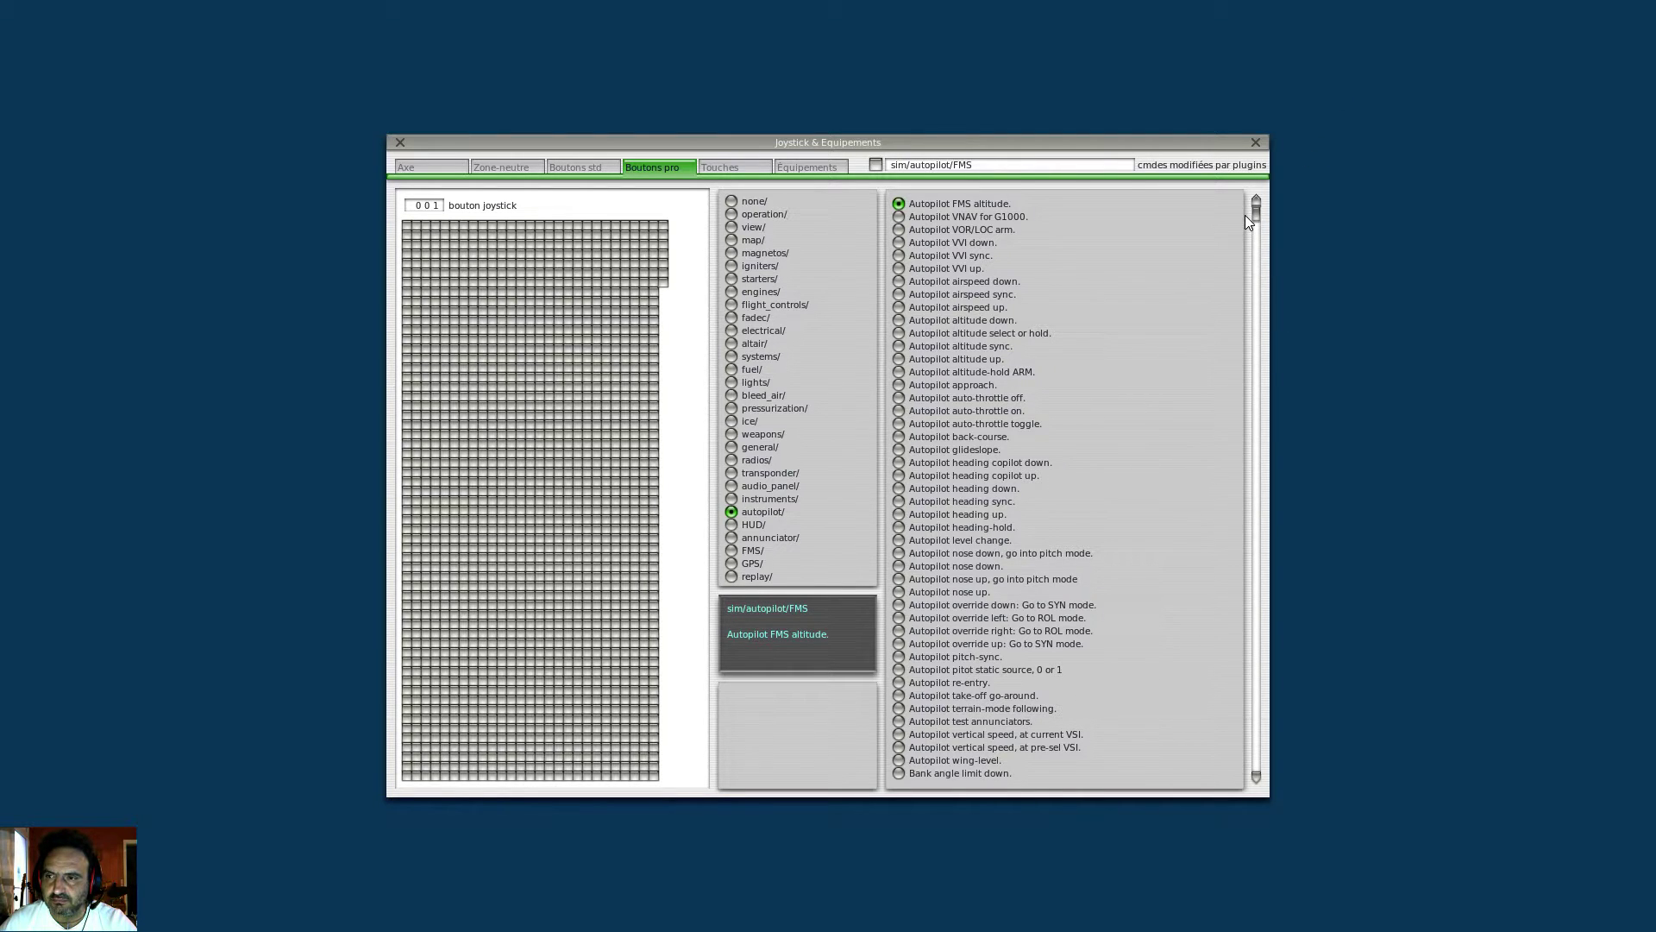
pyautogui.moveTo(1255, 215); pyautogui.dragTo(1214, 211)
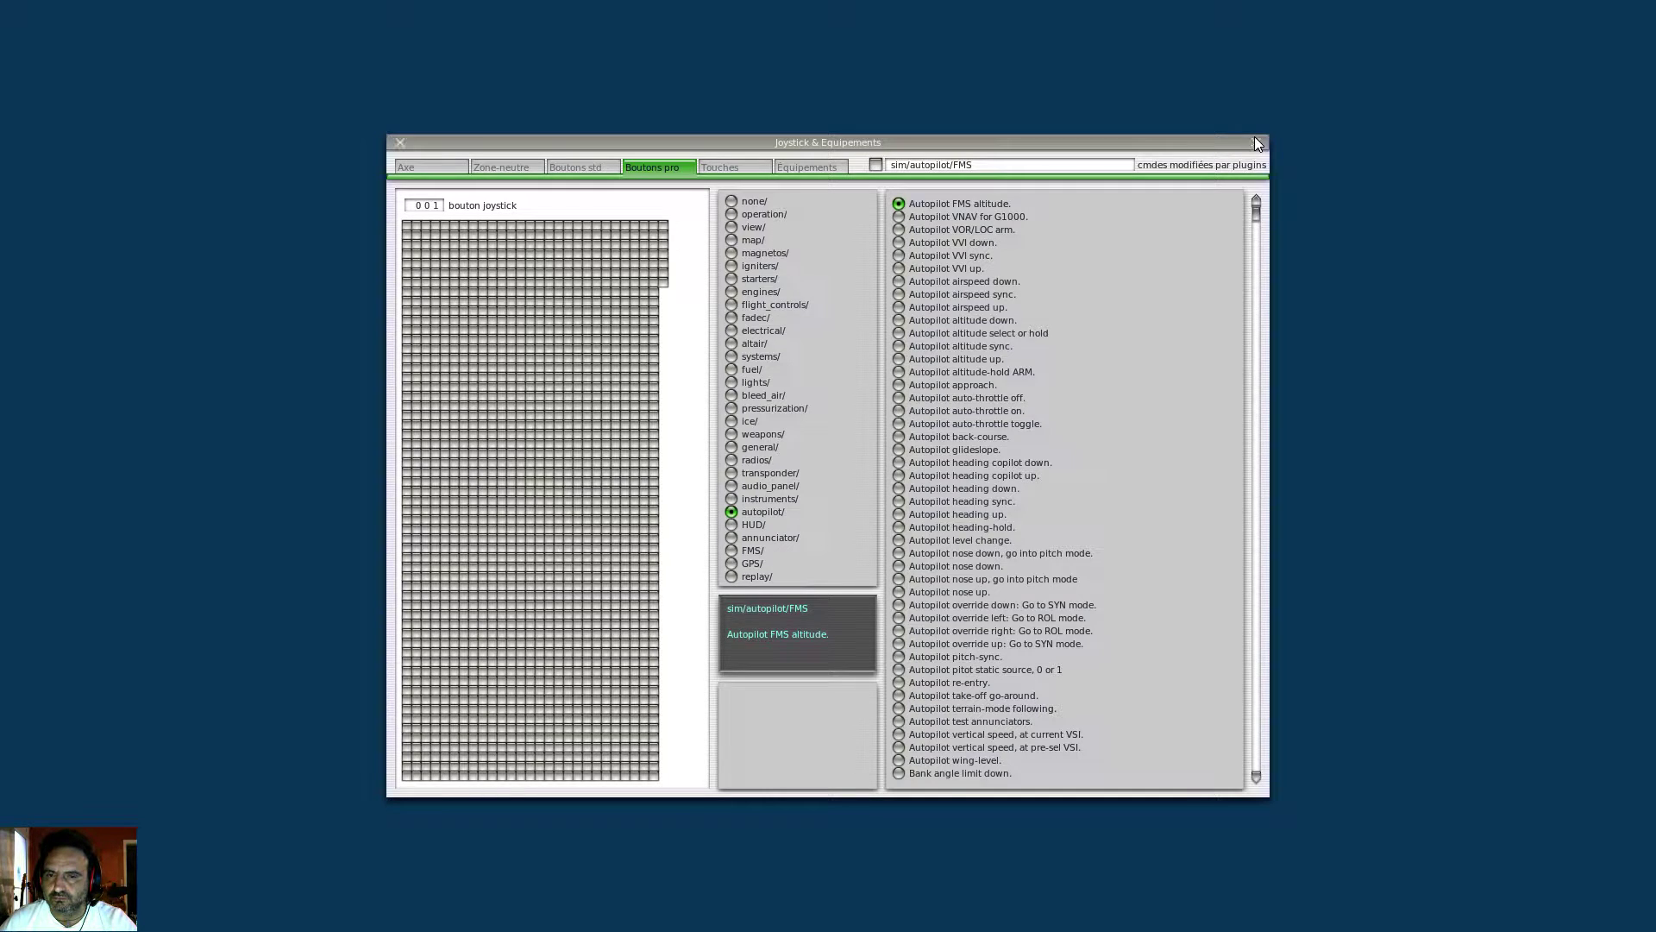
pyautogui.press('Escape')
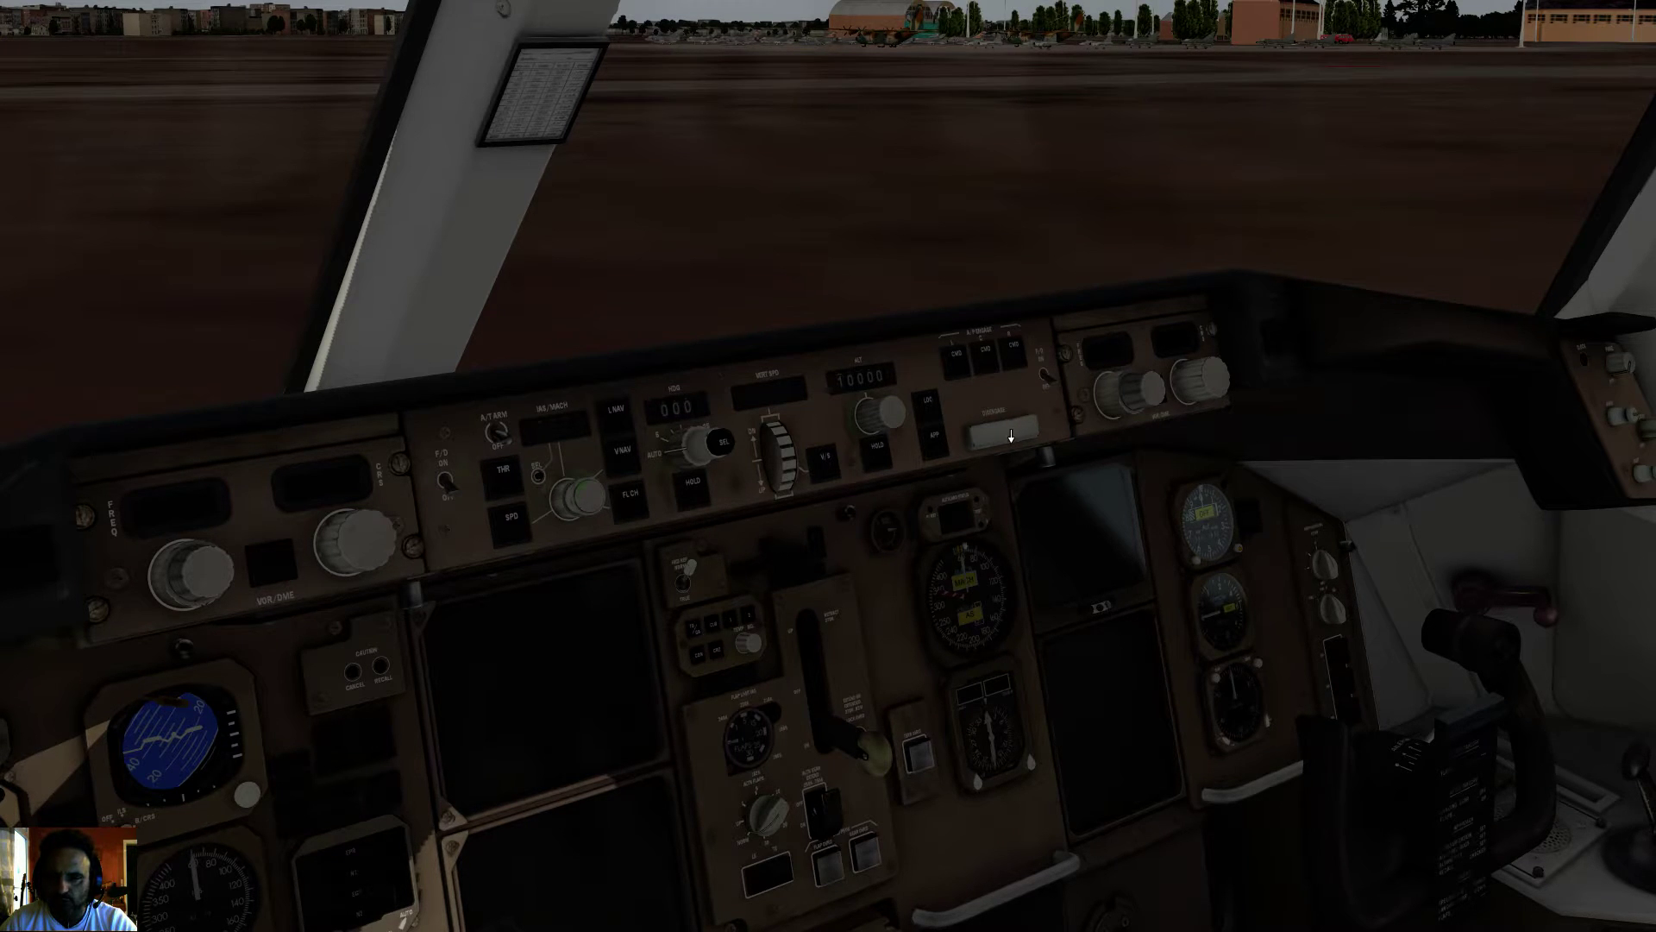
# Step: Display the Data Ref Editor's dataref list beside the instrument panel, positioned at the 1-sim/AP entries
pyautogui.click(521, 9)
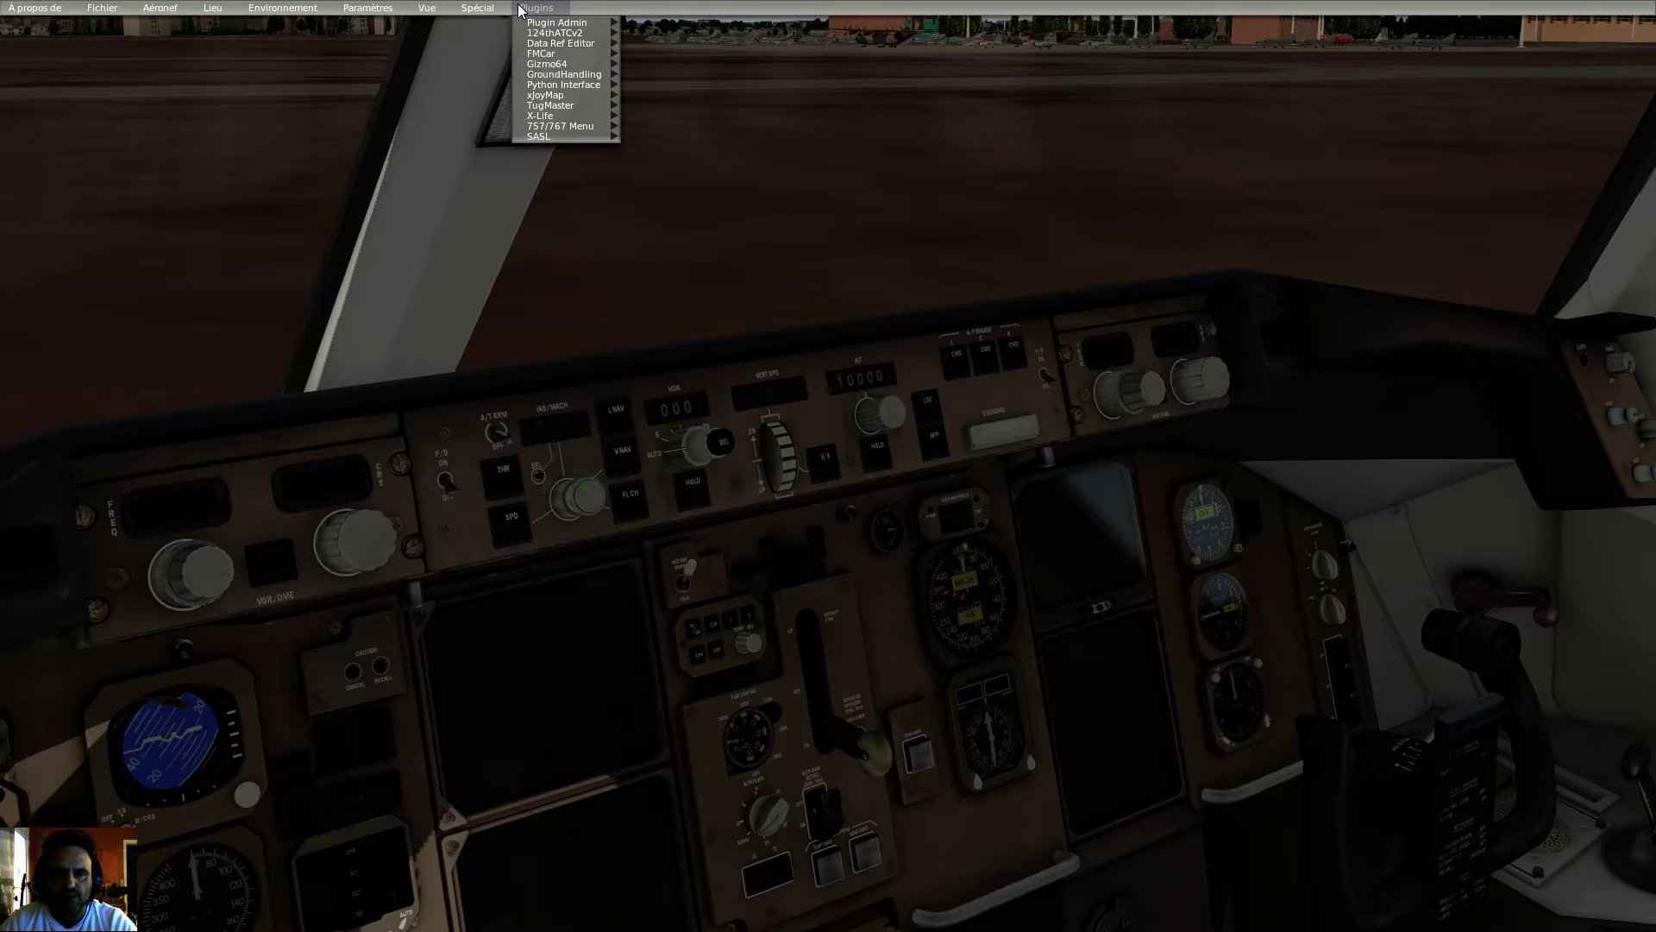
pyautogui.click(545, 51)
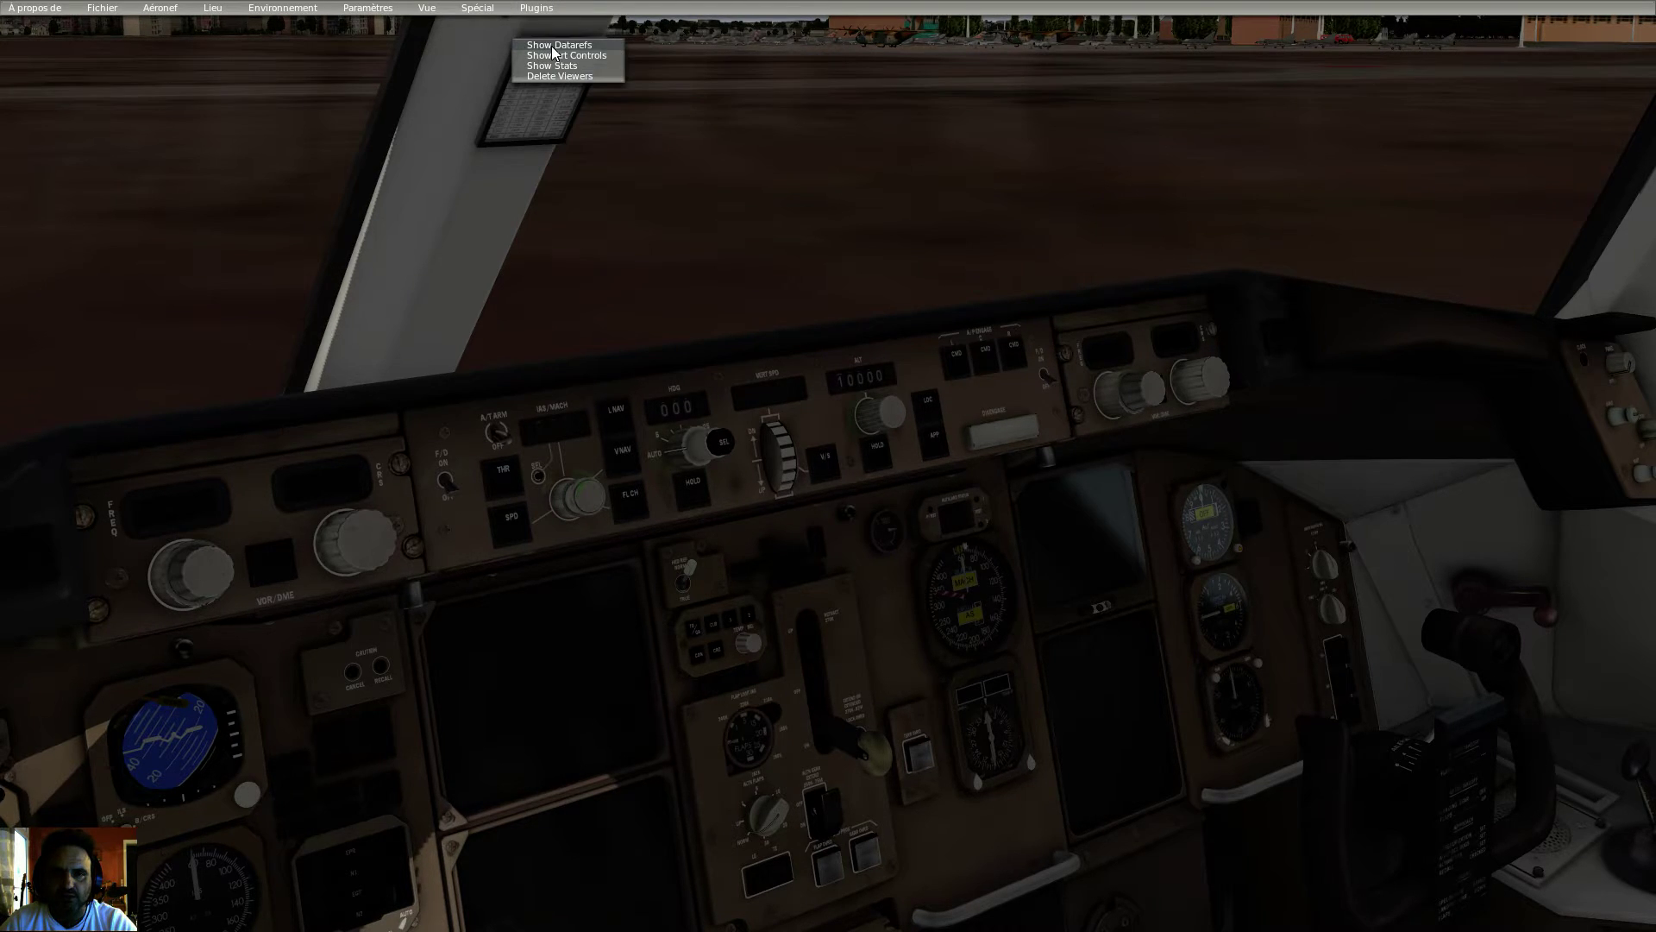
pyautogui.click(551, 45)
pyautogui.moveTo(276, 196); pyautogui.dragTo(1497, 207)
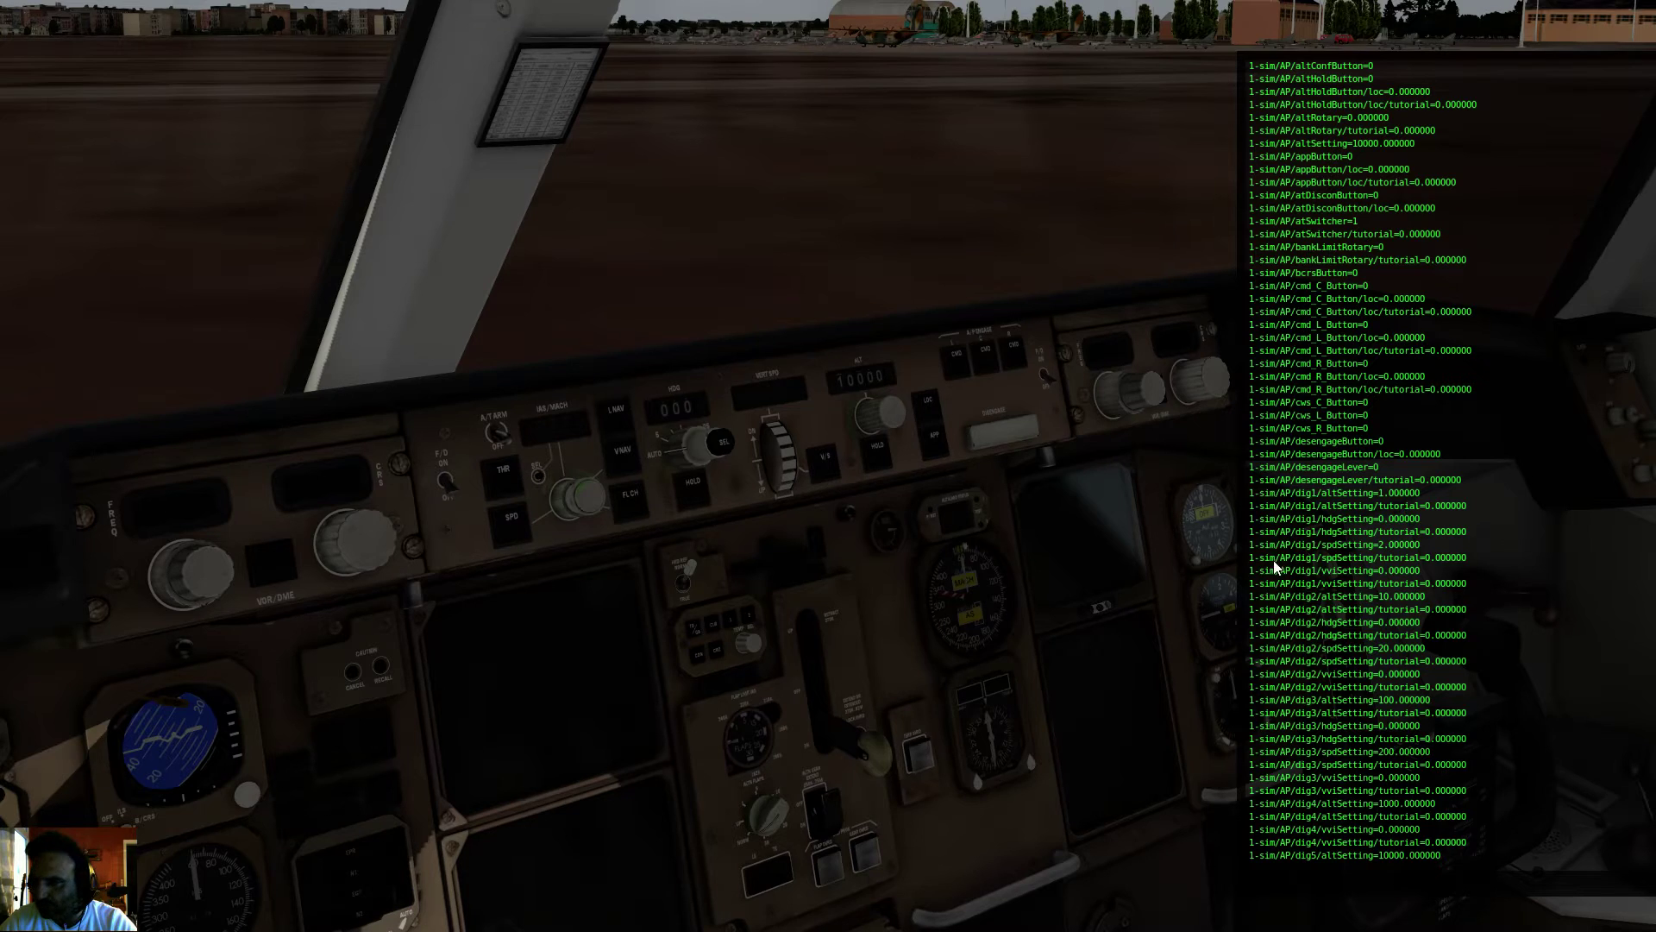
# Step: Toggle the autopilot disengage bar repeatedly while watching the 1-sim/AP datarefs to identify which one it drives
pyautogui.click(988, 435)
pyautogui.click(988, 435)
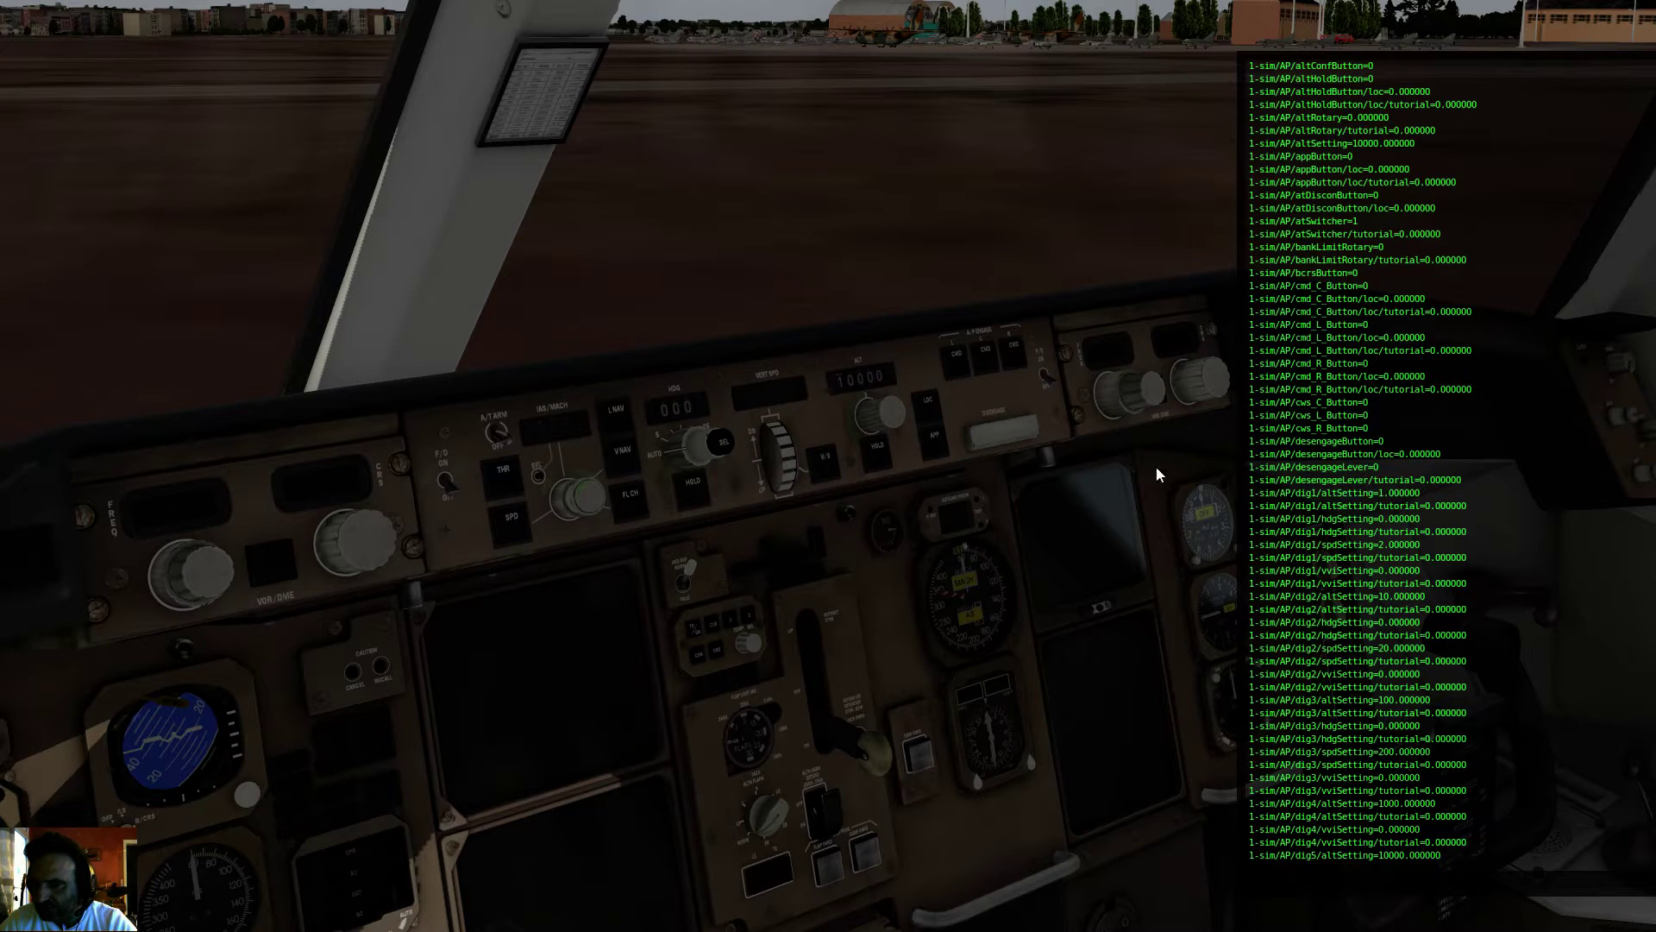
pyautogui.click(1018, 431)
pyautogui.click(1018, 431)
pyautogui.click(1019, 431)
pyautogui.click(1019, 432)
pyautogui.click(1018, 432)
pyautogui.click(1019, 431)
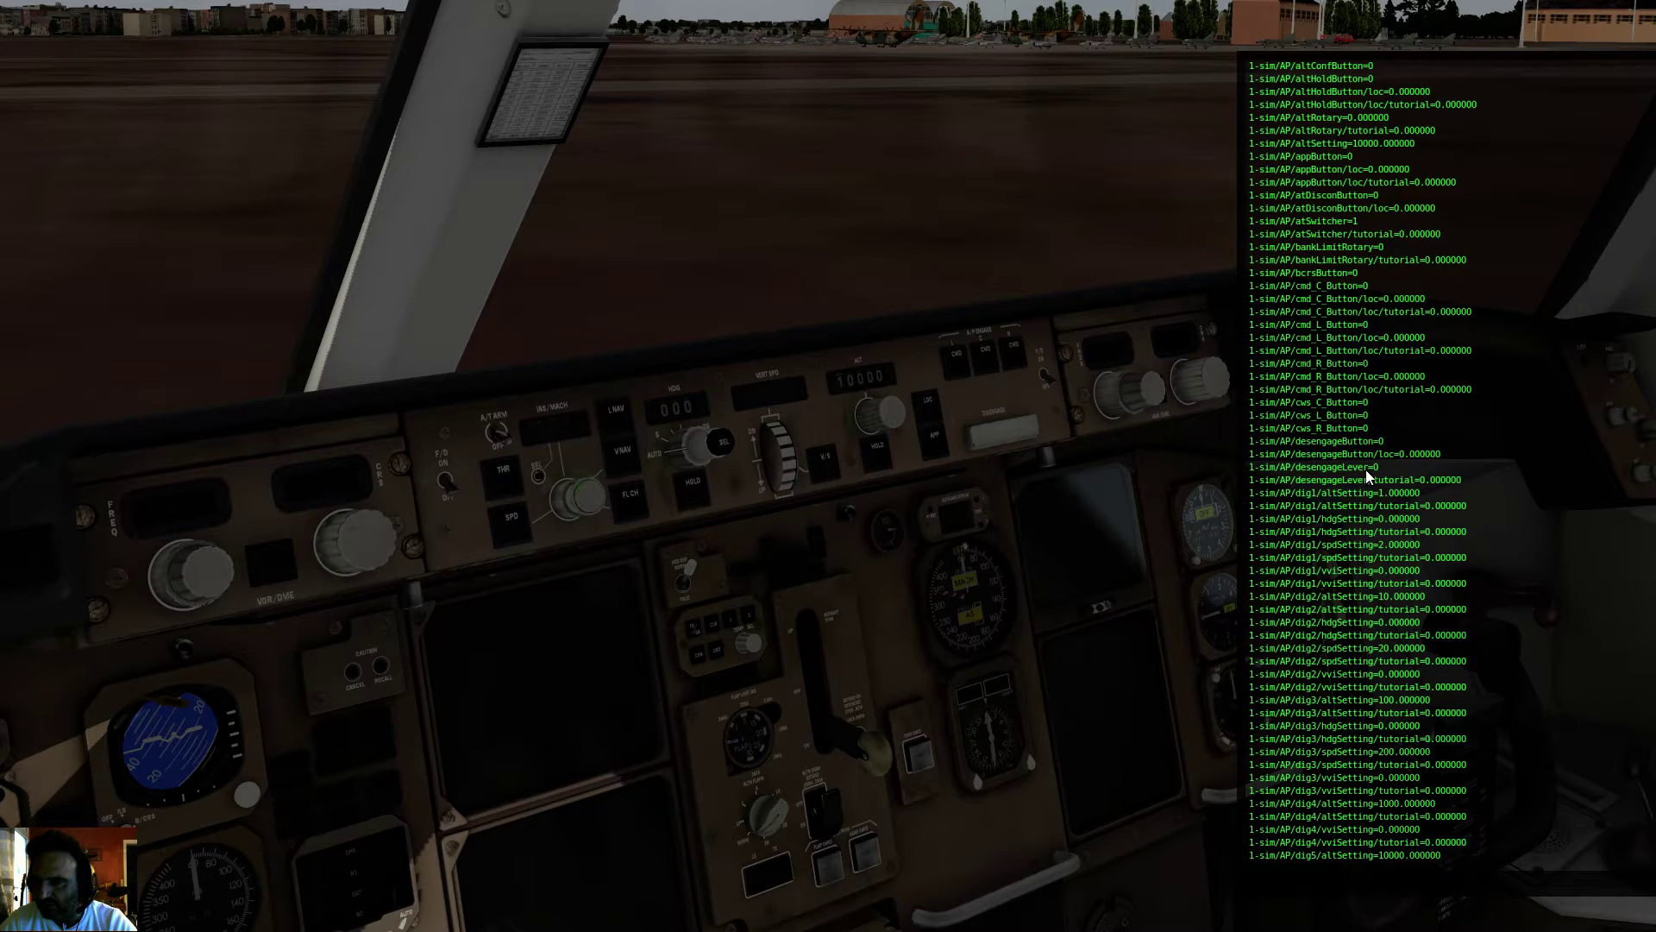
pyautogui.click(973, 424)
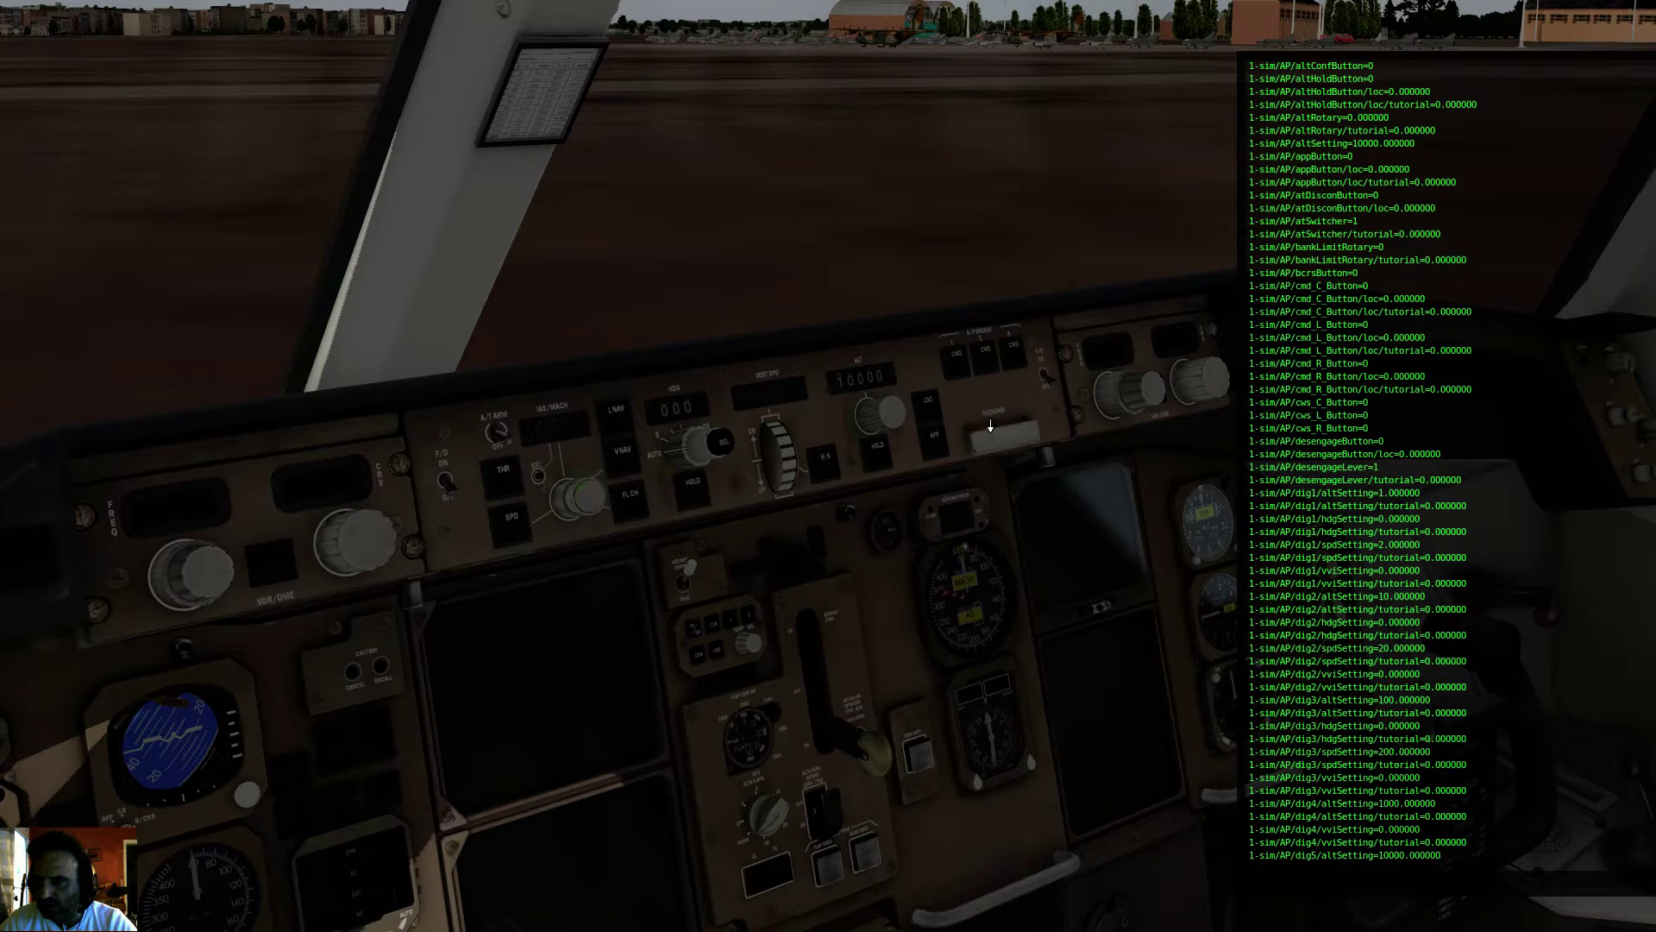
pyautogui.click(1037, 441)
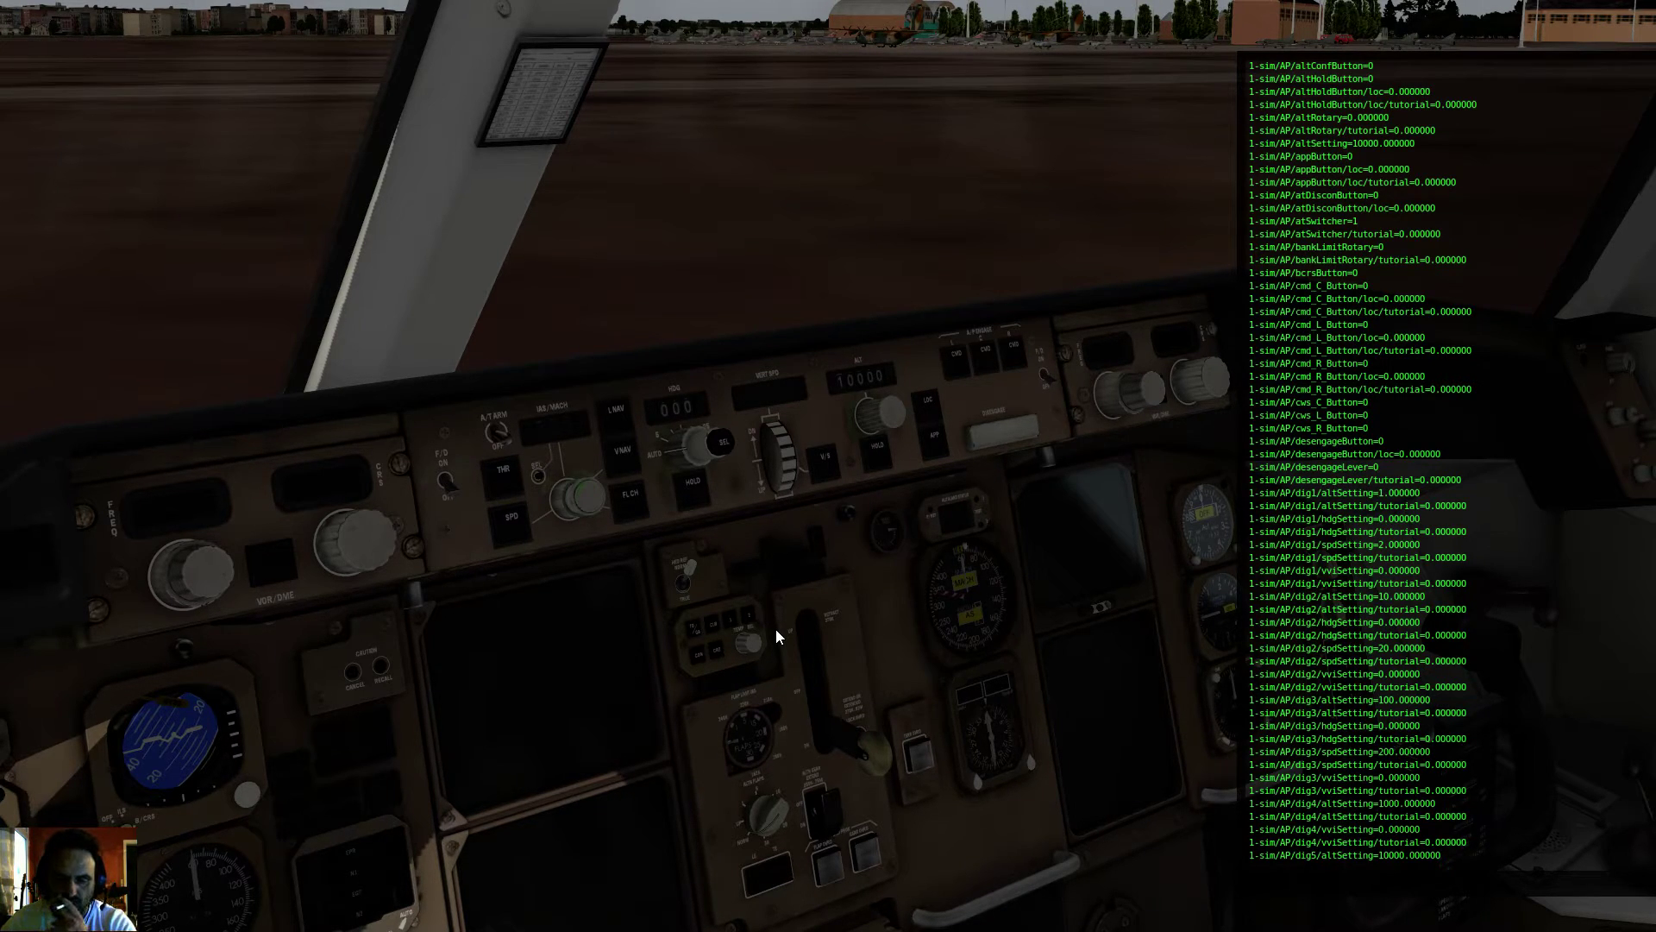
# Step: Switch to xjoymap.ini in Notepad and copy the Afterburner both toggle section to the end of the file
pyautogui.press('super')
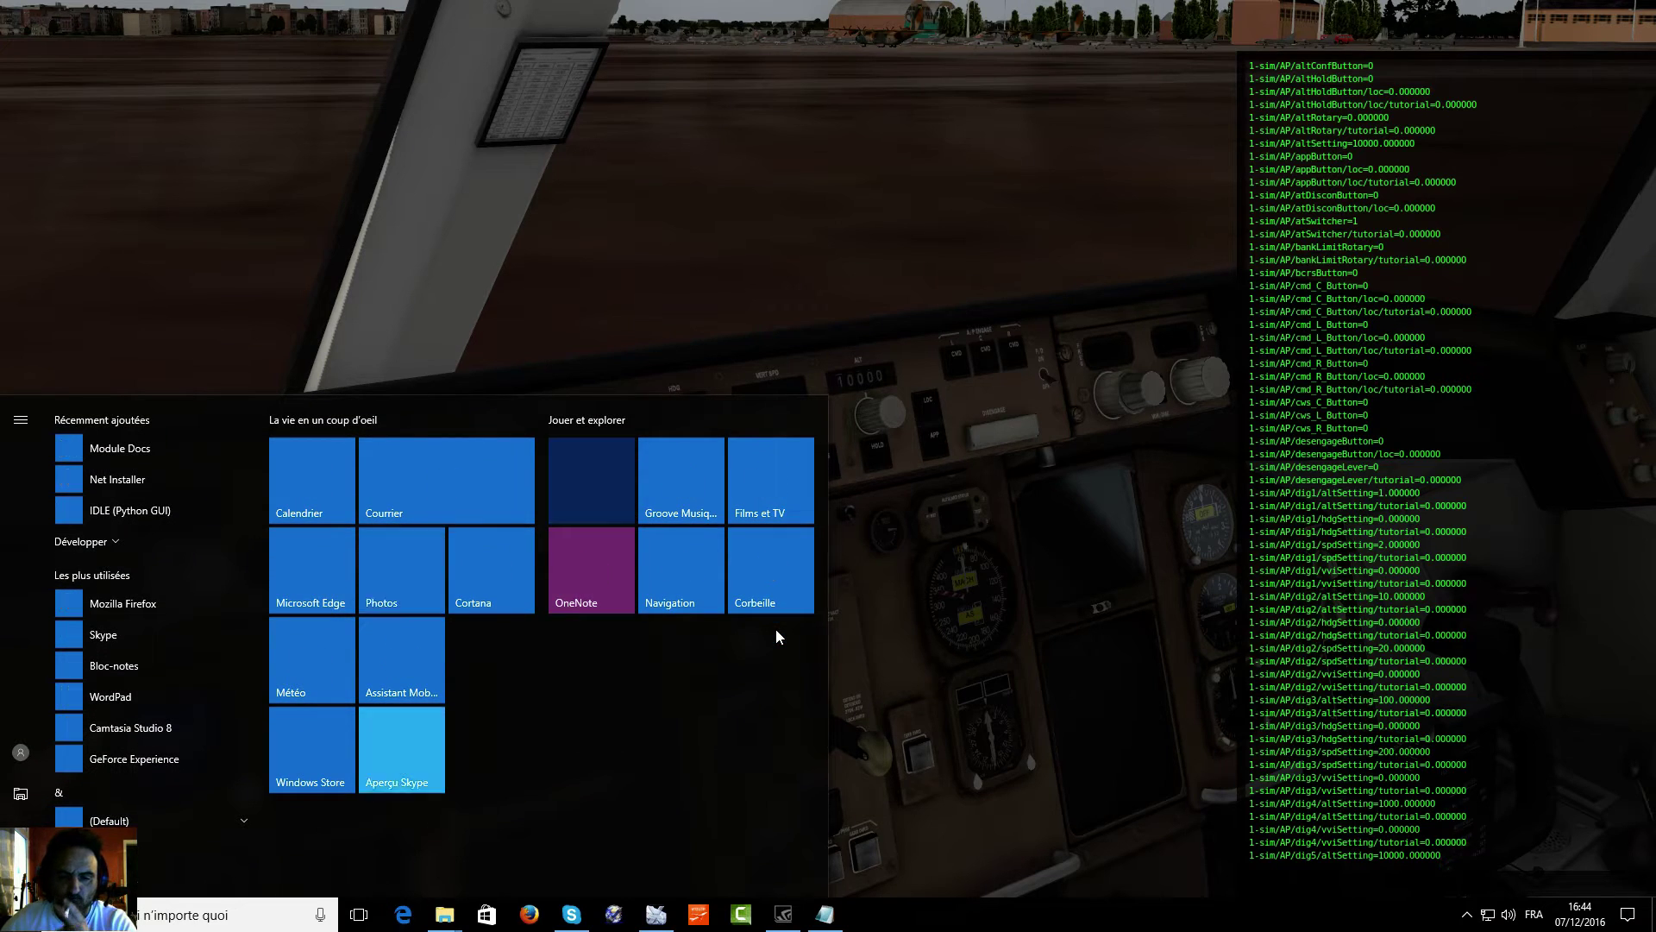
pyautogui.click(825, 921)
pyautogui.moveTo(442, 925)
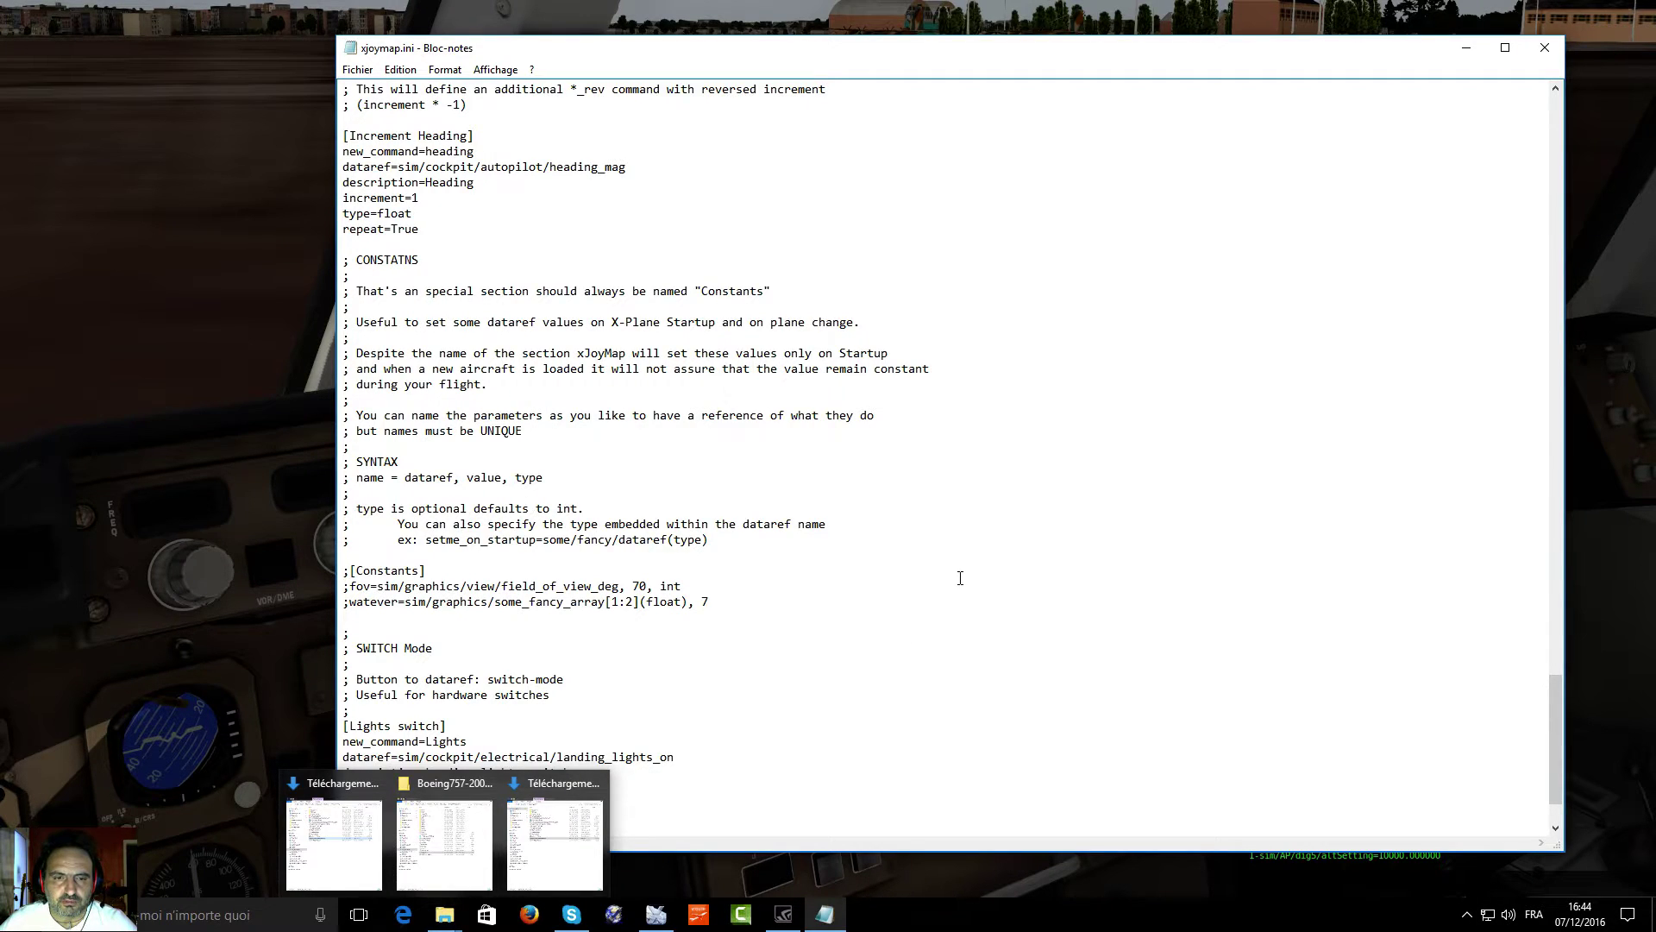
pyautogui.scroll(-2, 876, 641)
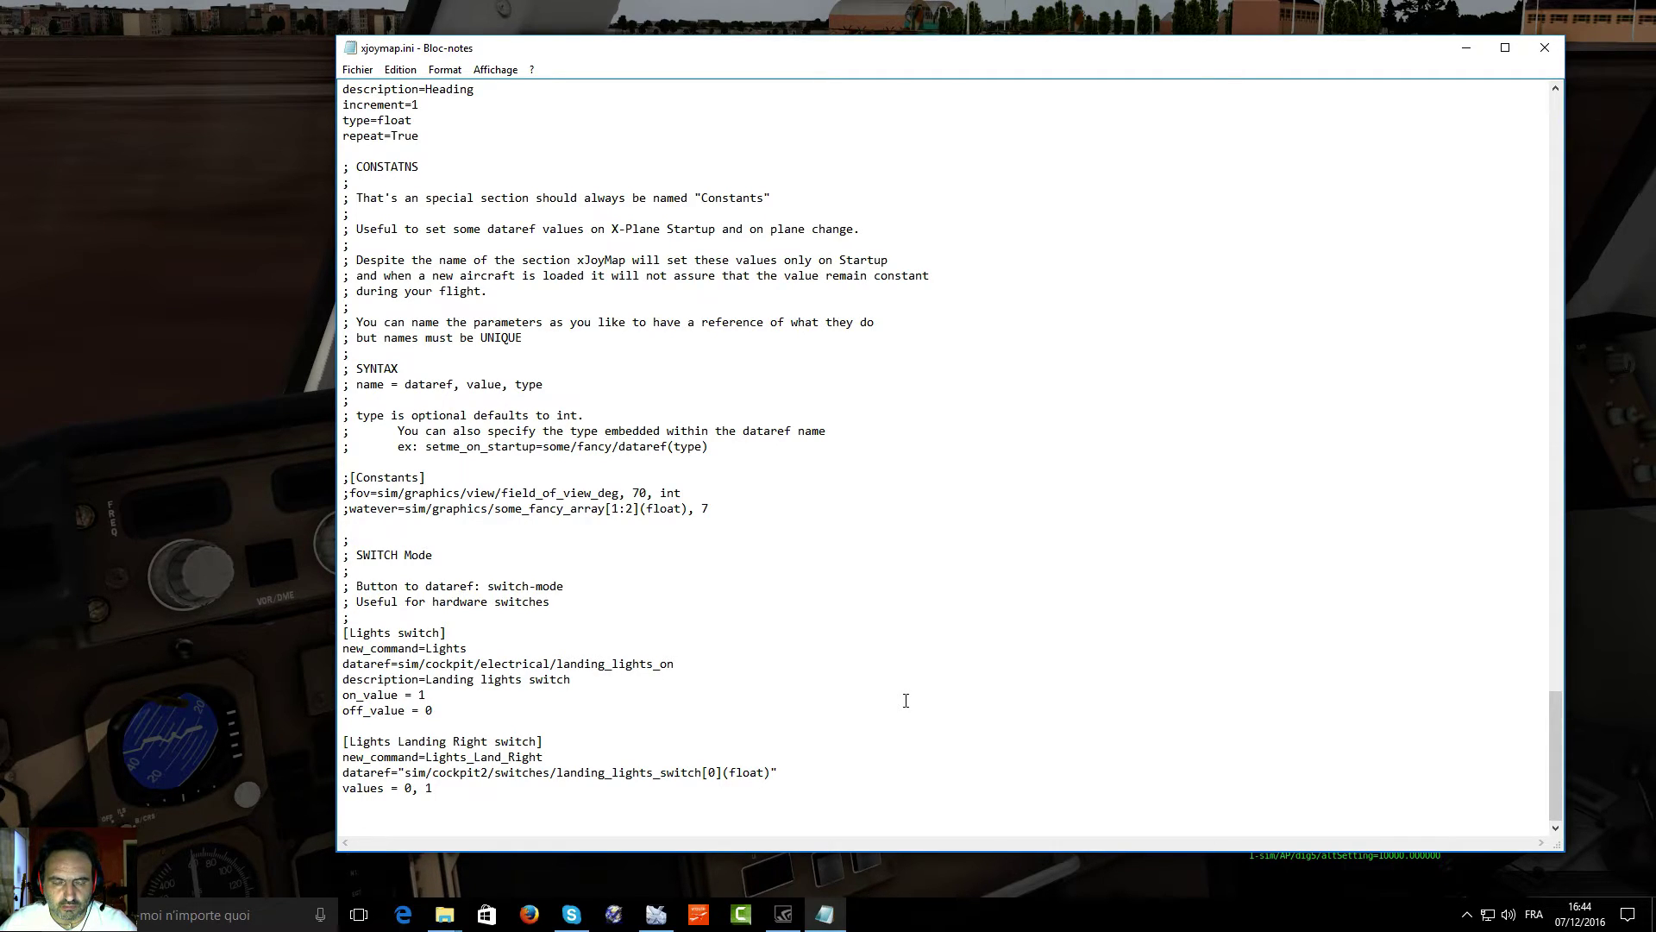
pyautogui.scroll(7, 906, 700)
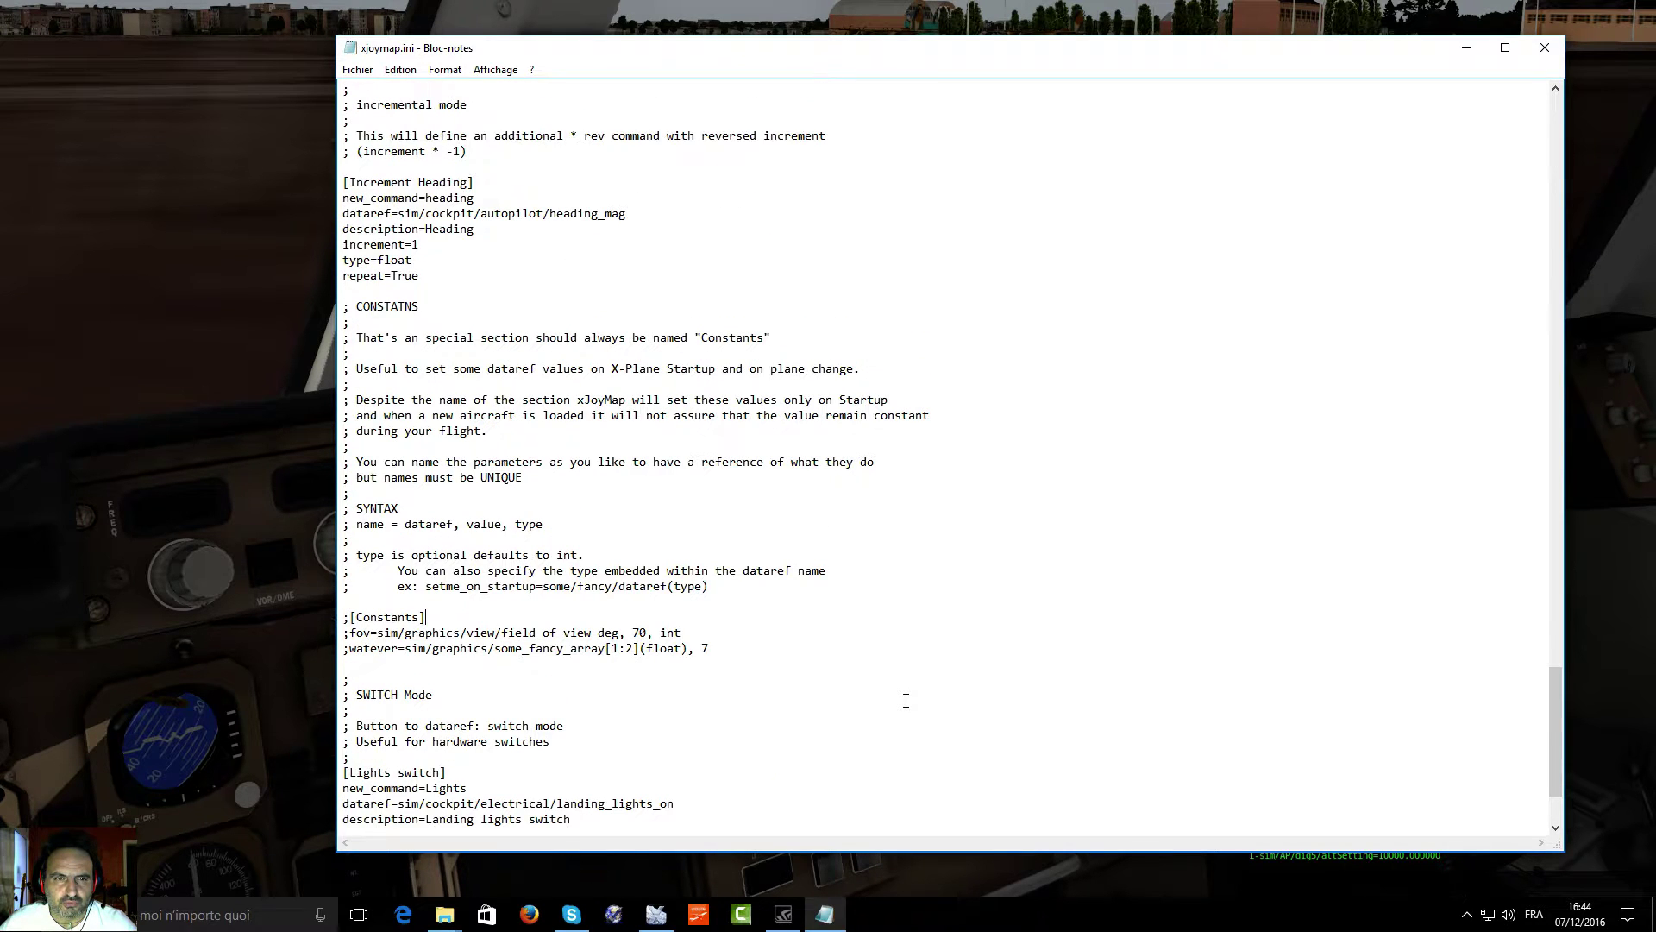
pyautogui.scroll(4, 906, 701)
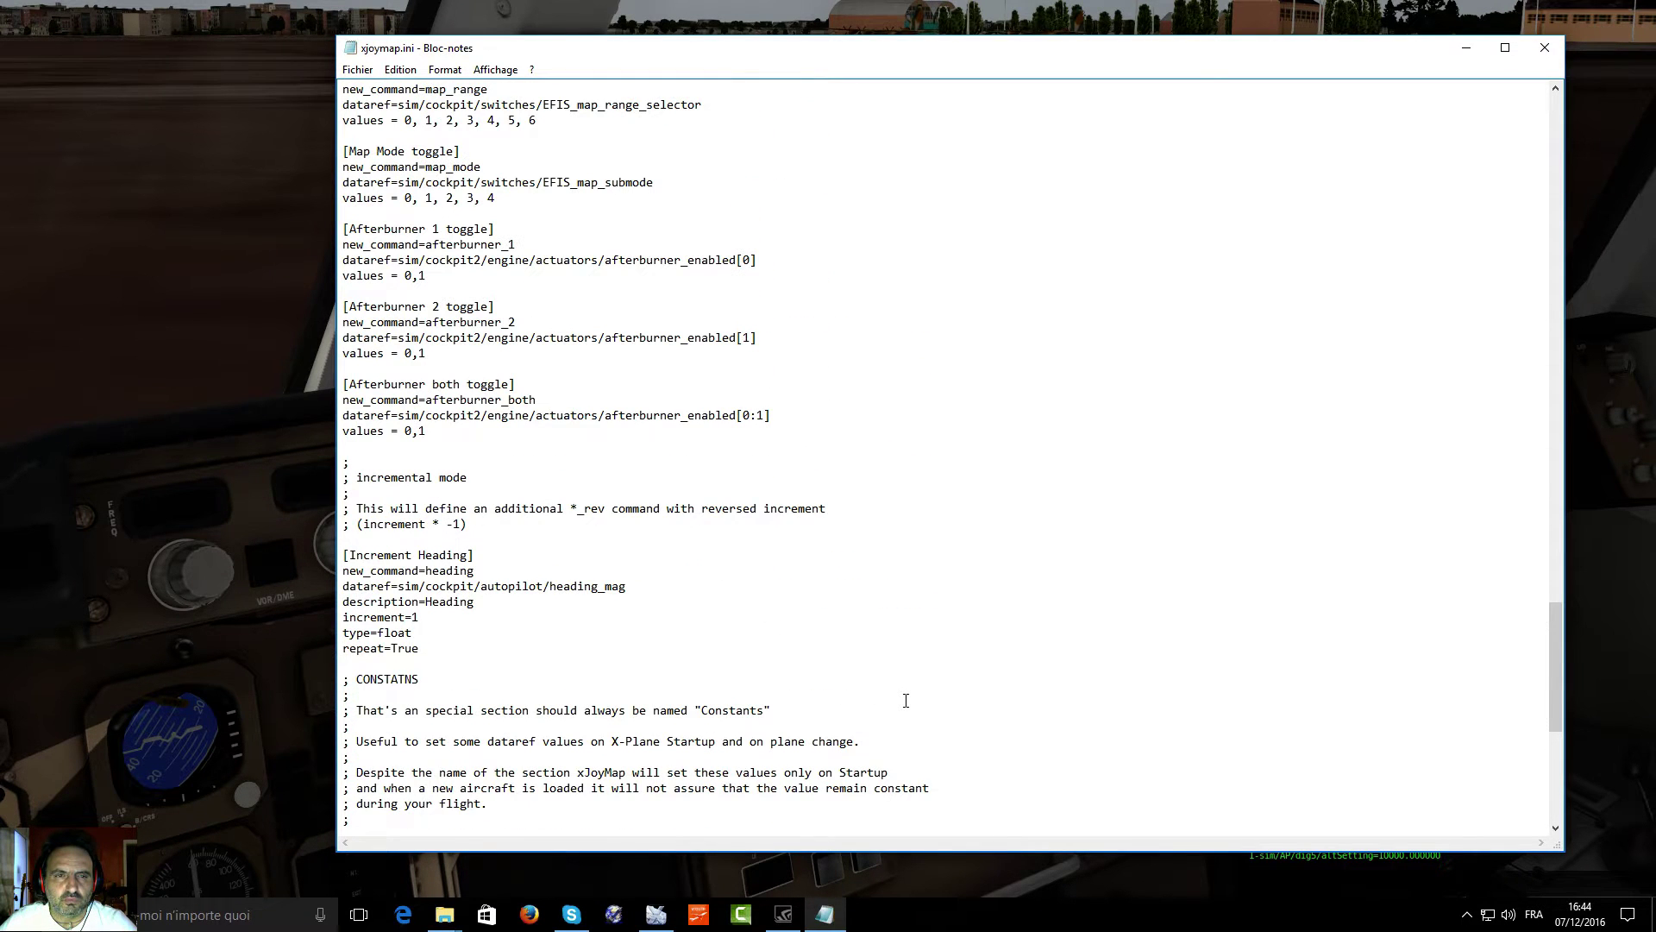
pyautogui.scroll(2, 906, 701)
pyautogui.scroll(-1, 906, 700)
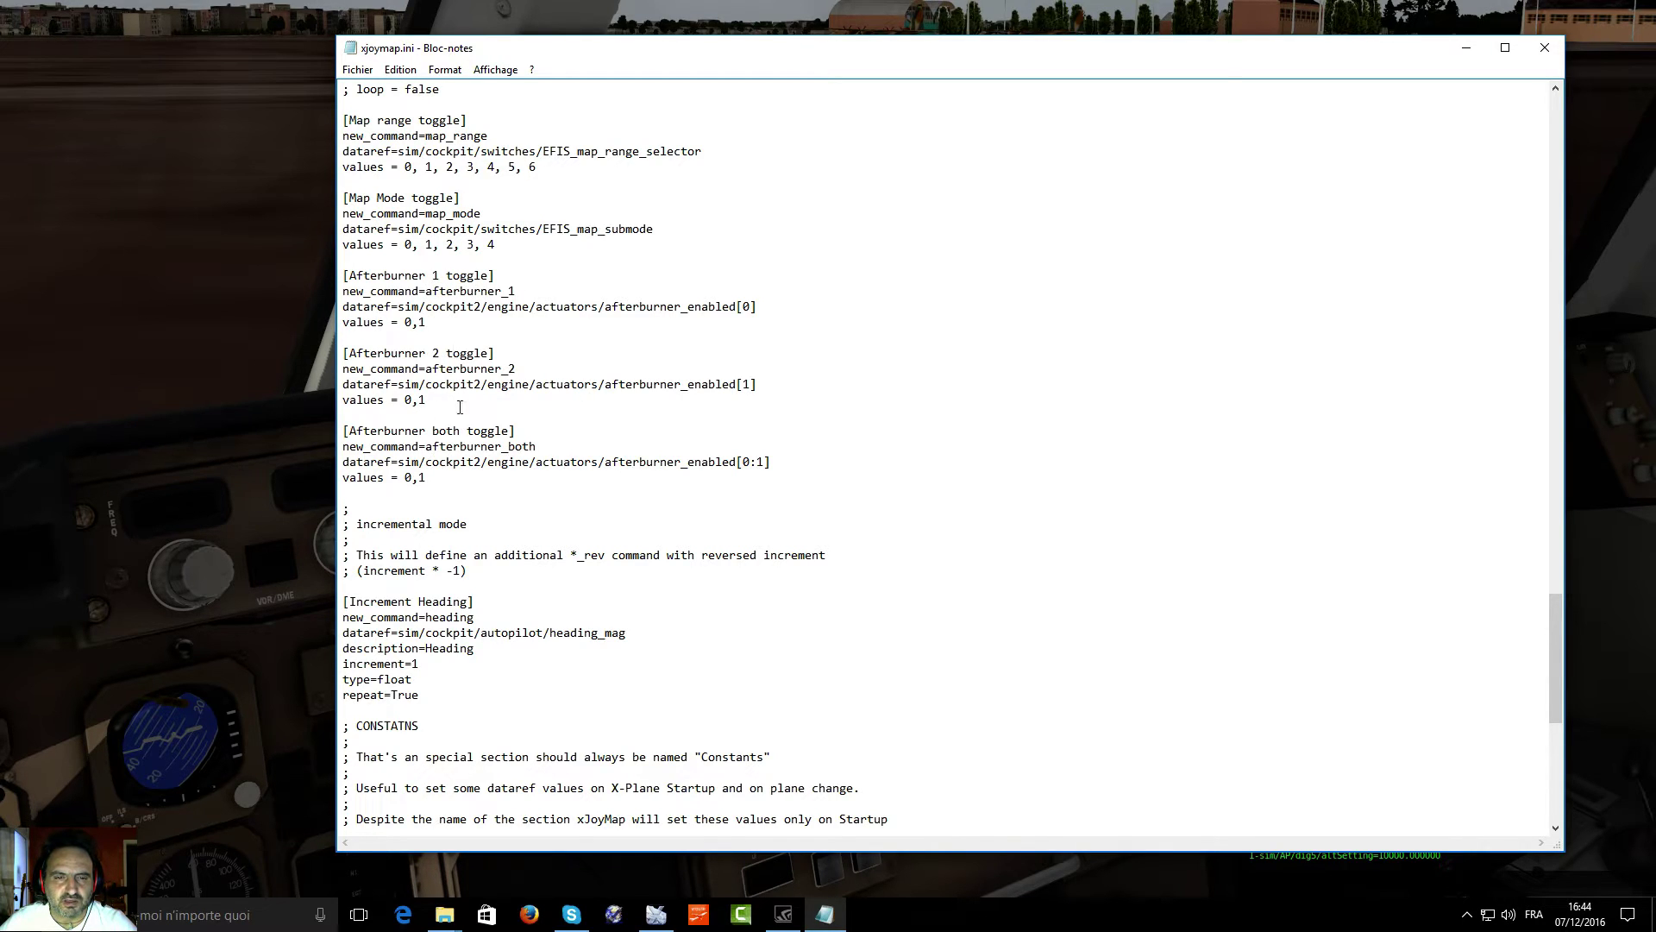
pyautogui.moveTo(432, 480); pyautogui.dragTo(345, 433)
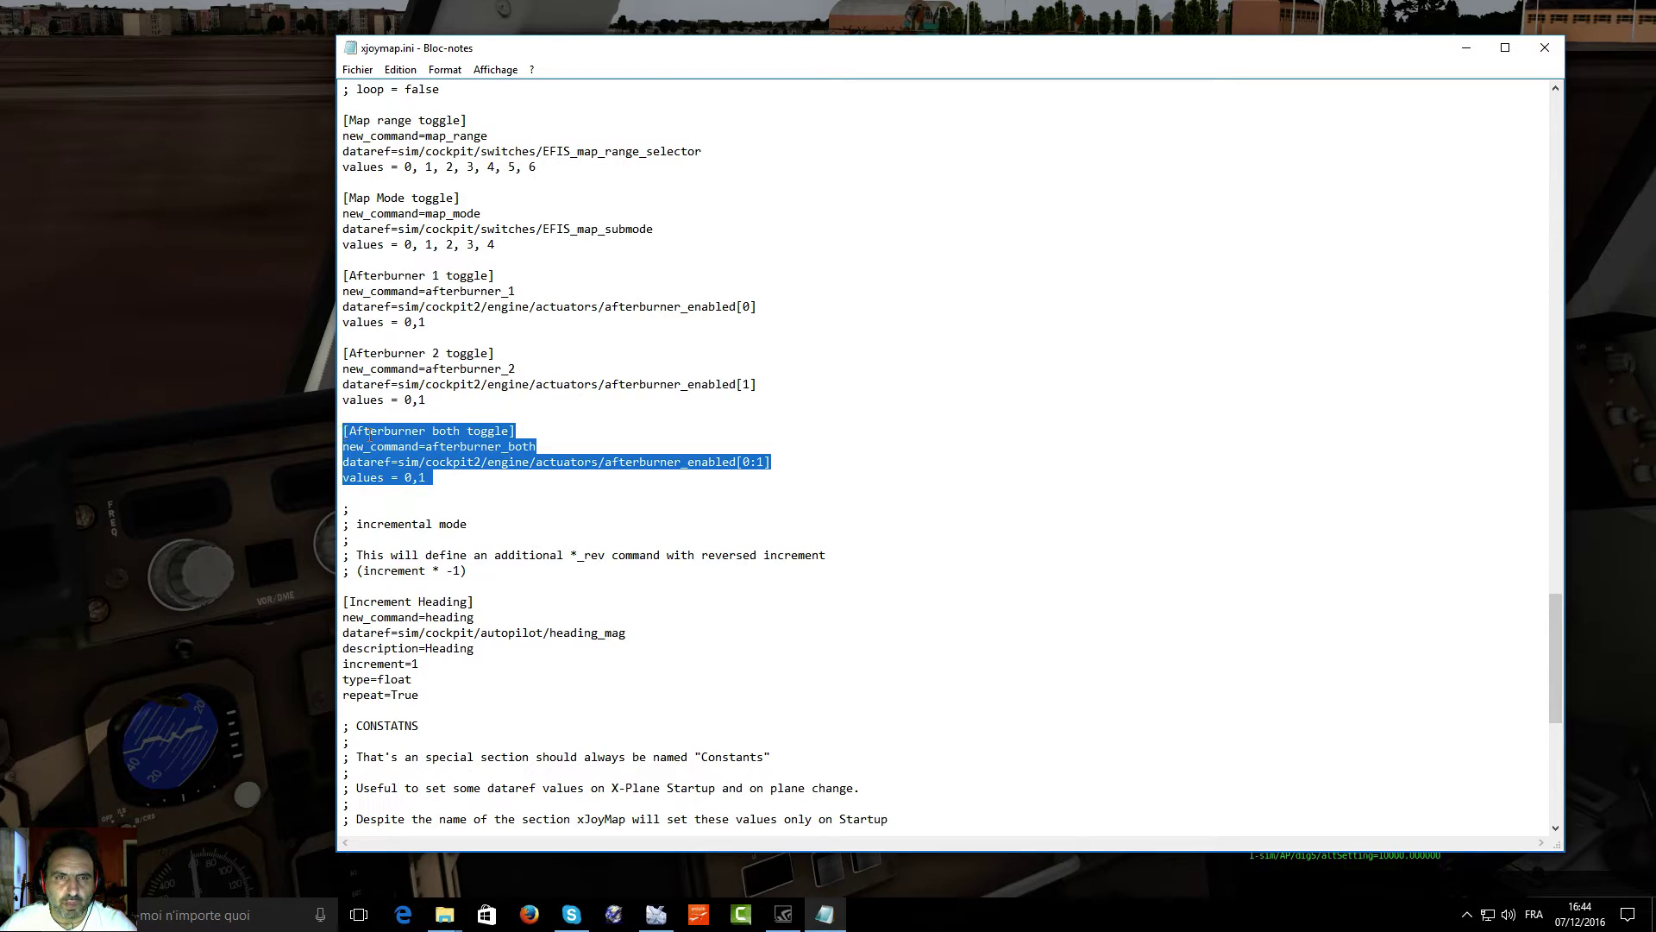
pyautogui.rightClick(385, 433)
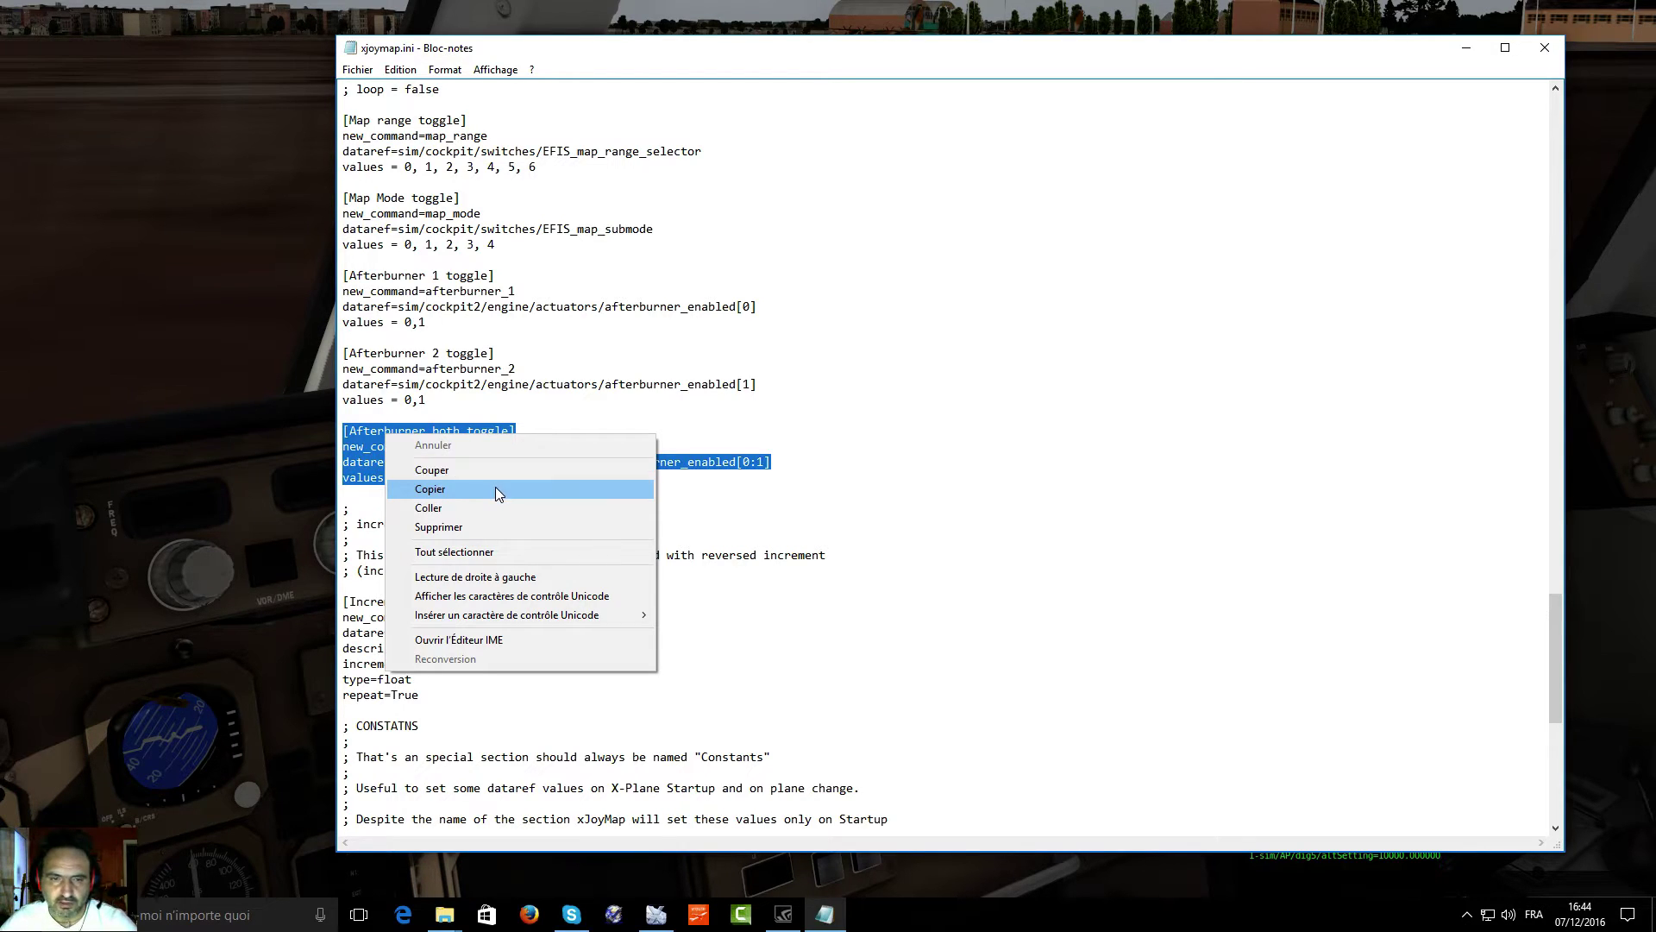
pyautogui.click(495, 488)
pyautogui.scroll(-12, 612, 498)
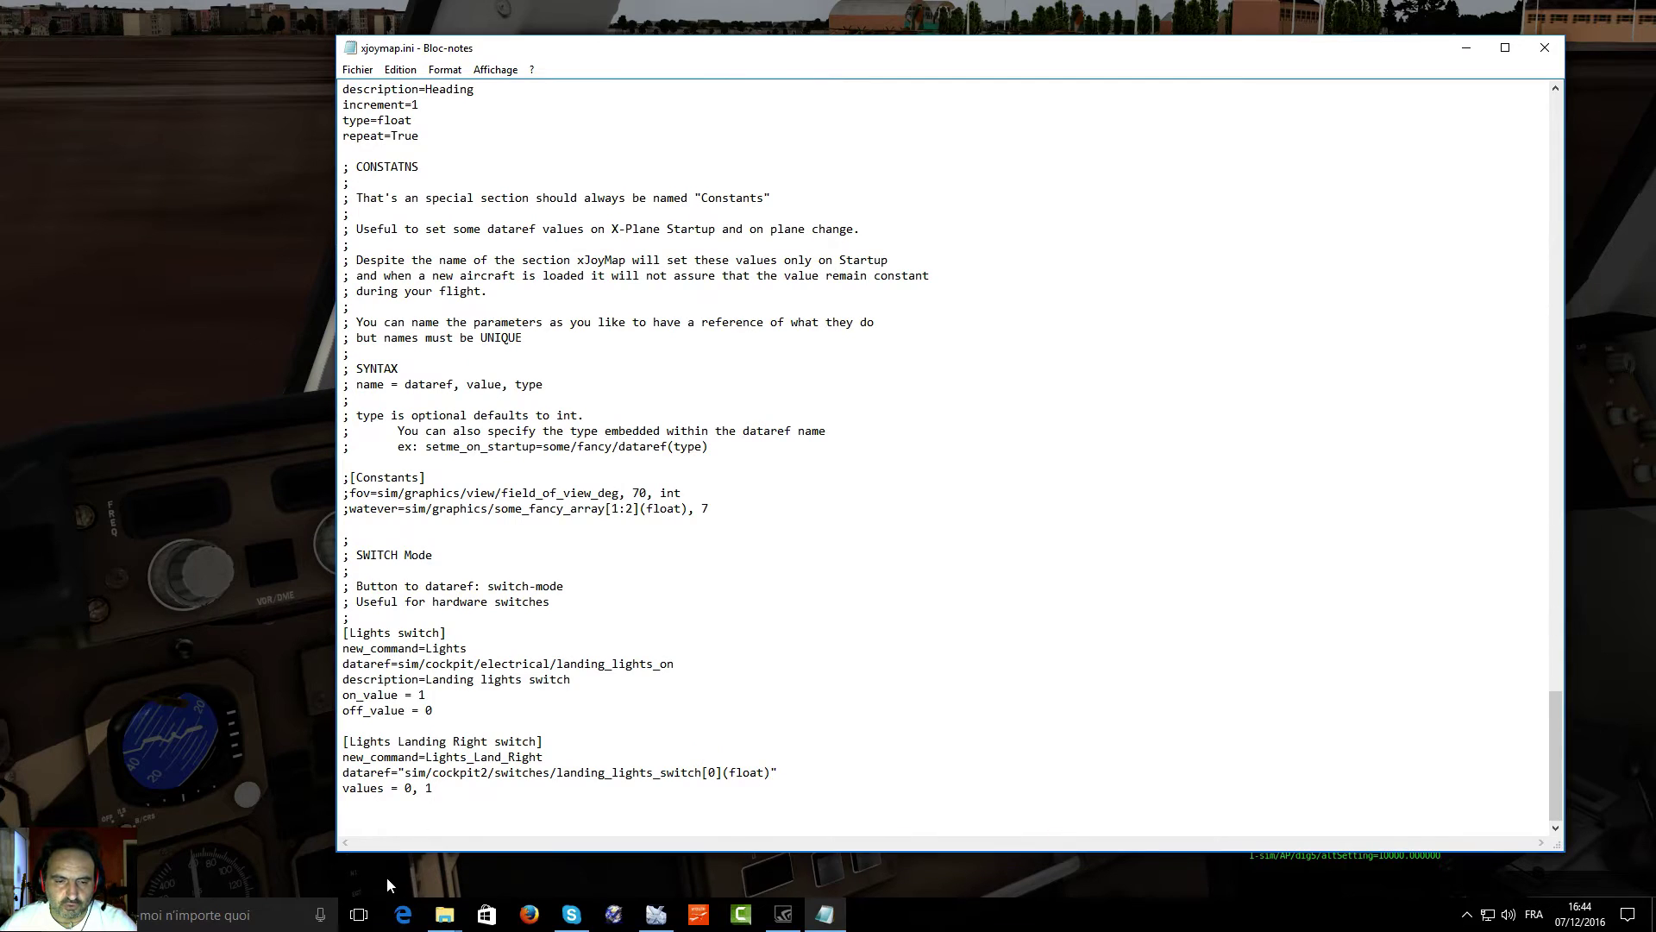
pyautogui.click(414, 828)
pyautogui.hotkey('ctrl', 'v')
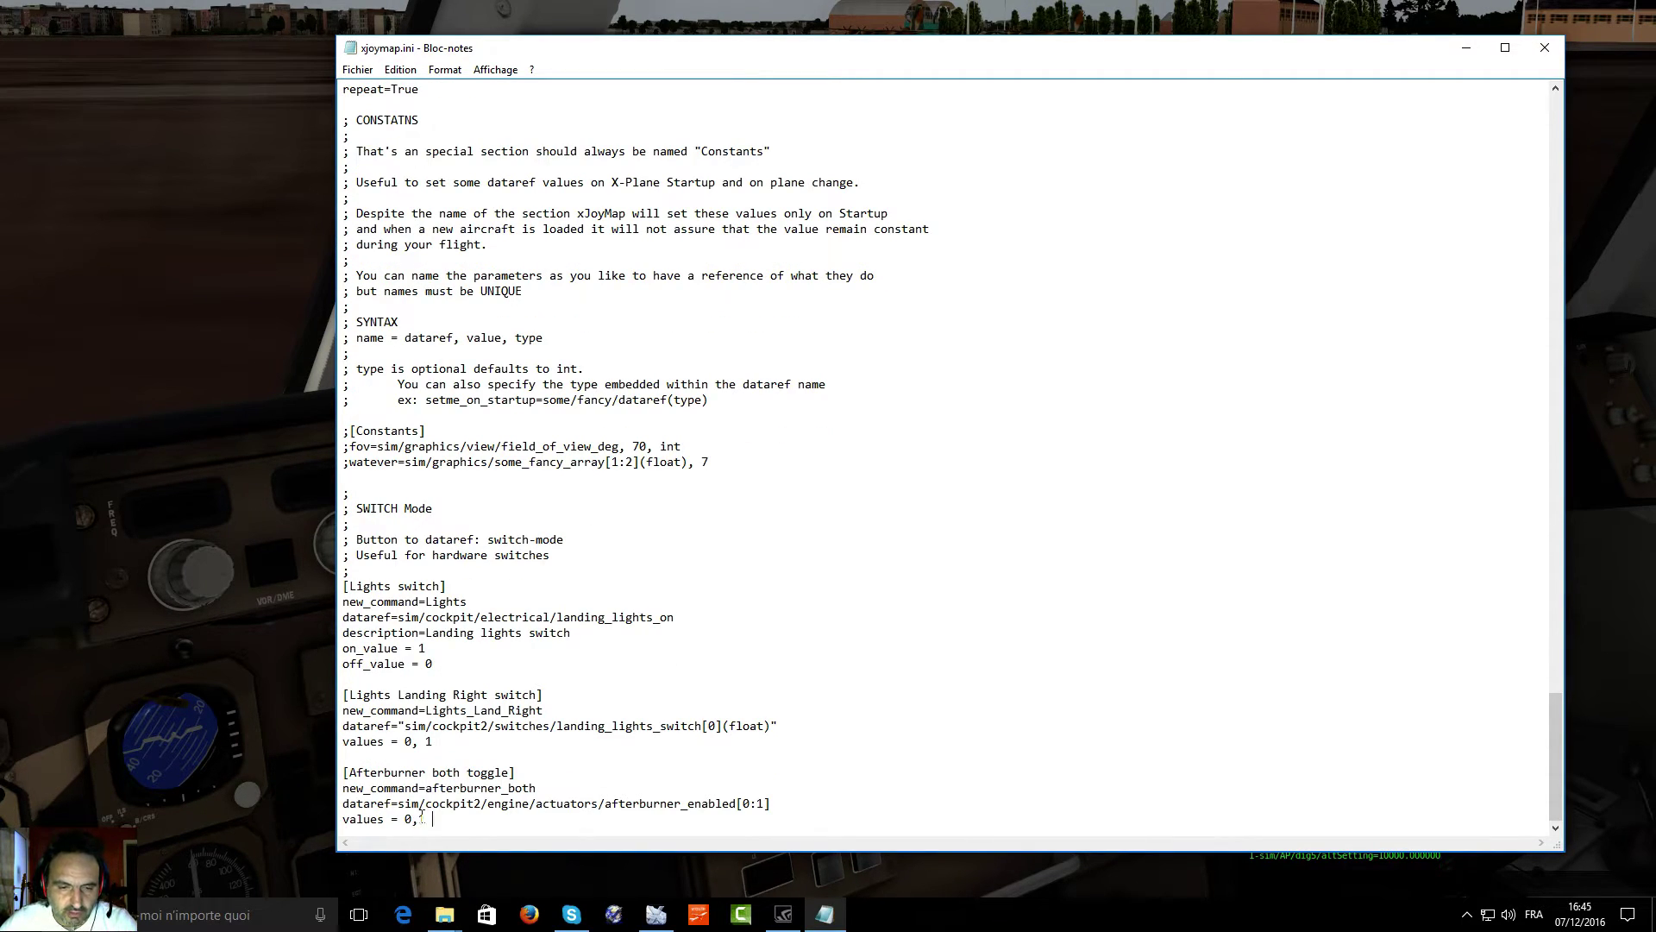
# Step: Rename the header of the pasted section at the end of the file to FF757 AP DISC
pyautogui.moveTo(511, 772); pyautogui.dragTo(349, 776)
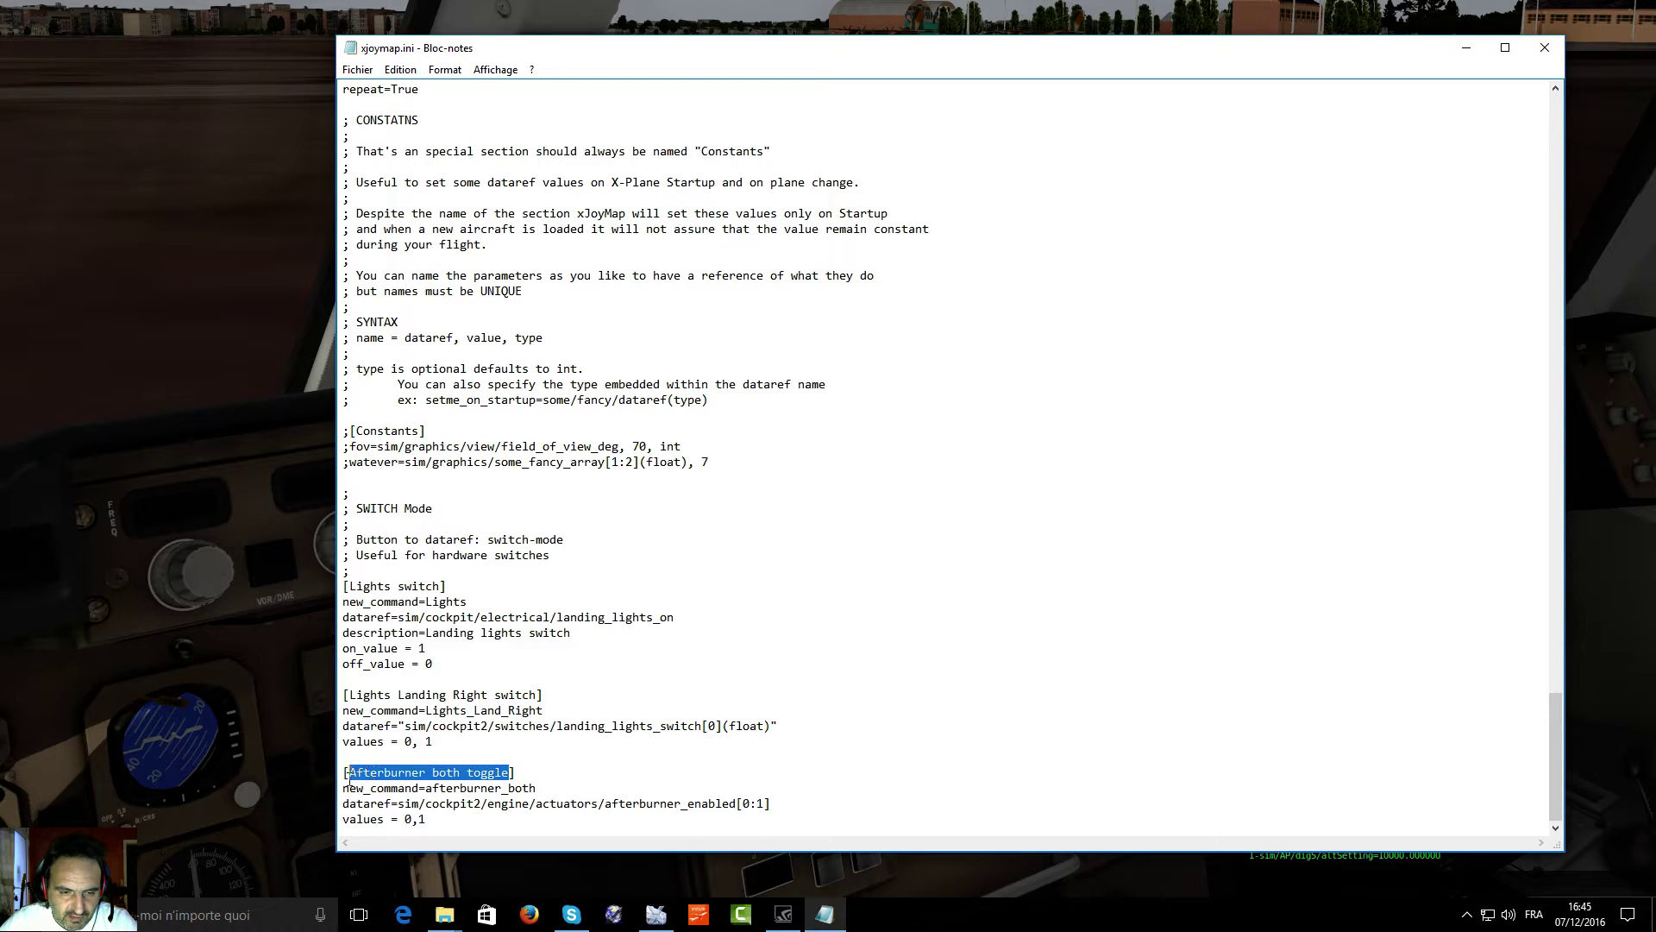
pyautogui.write('FF')
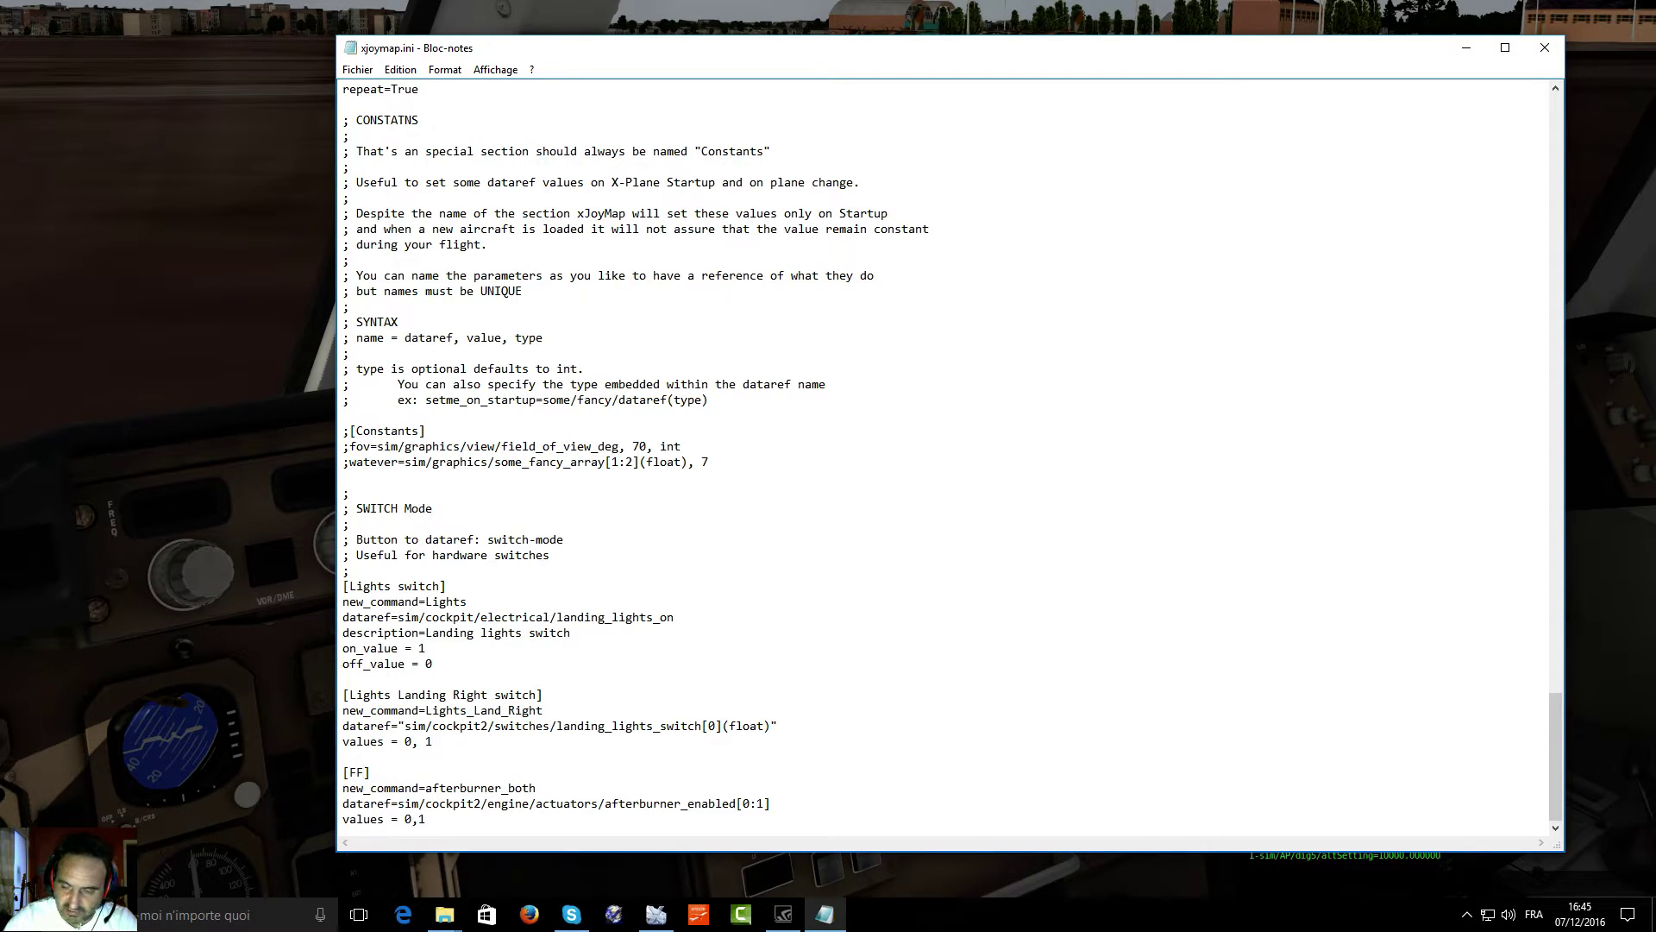
pyautogui.write('757')
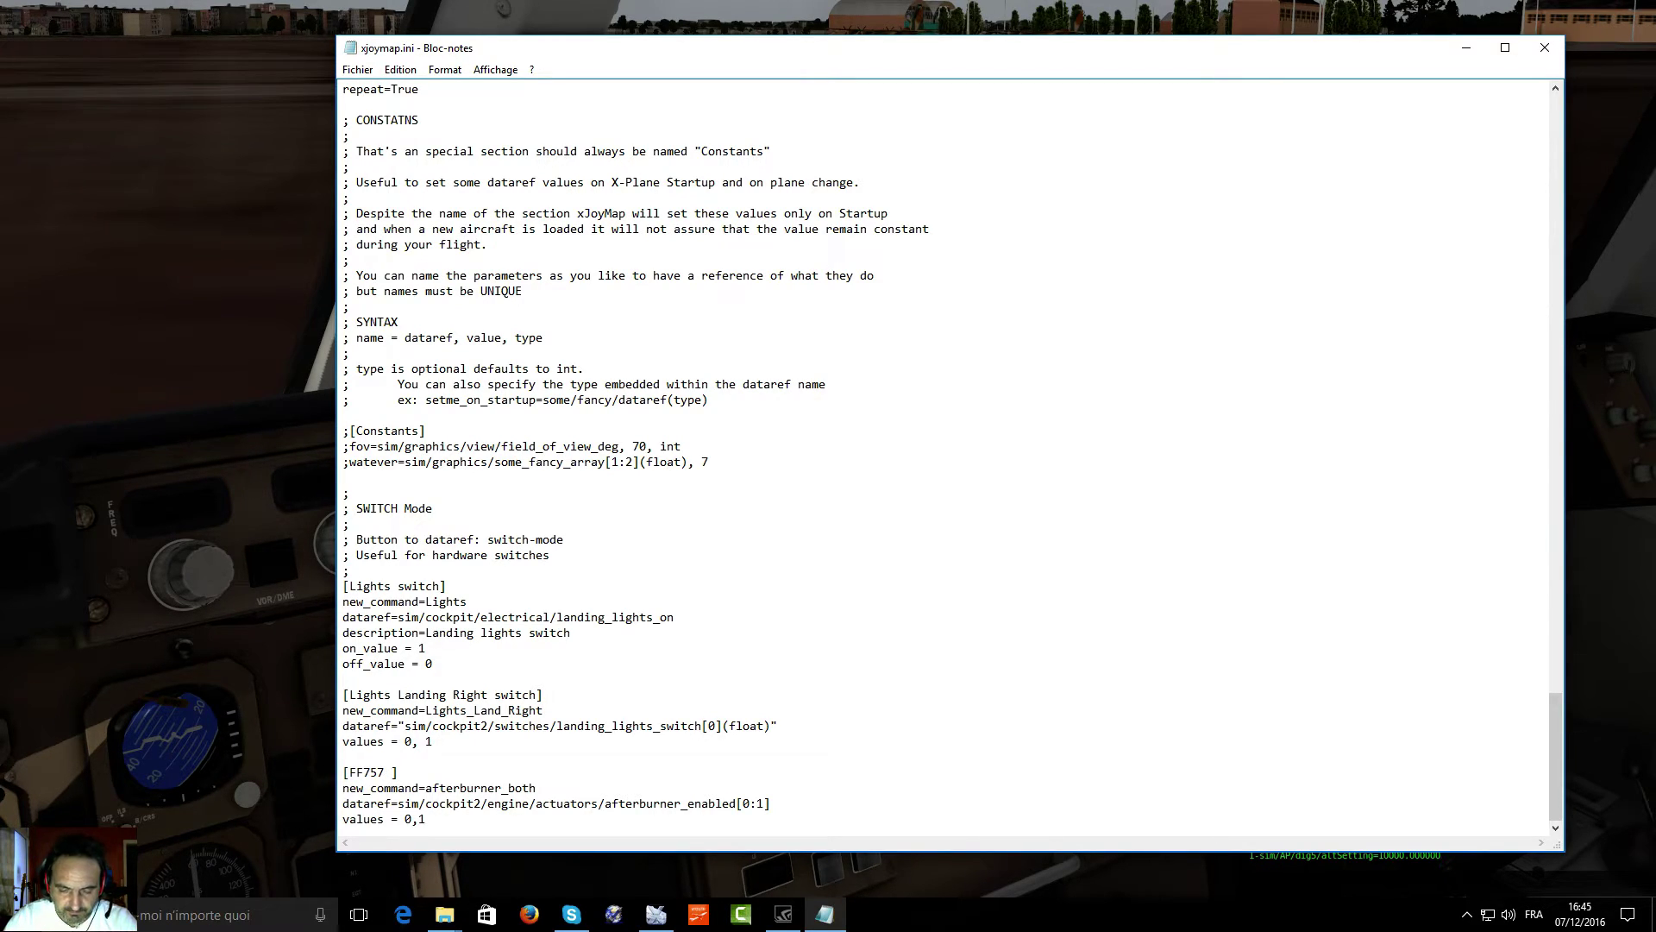
pyautogui.write(' AP')
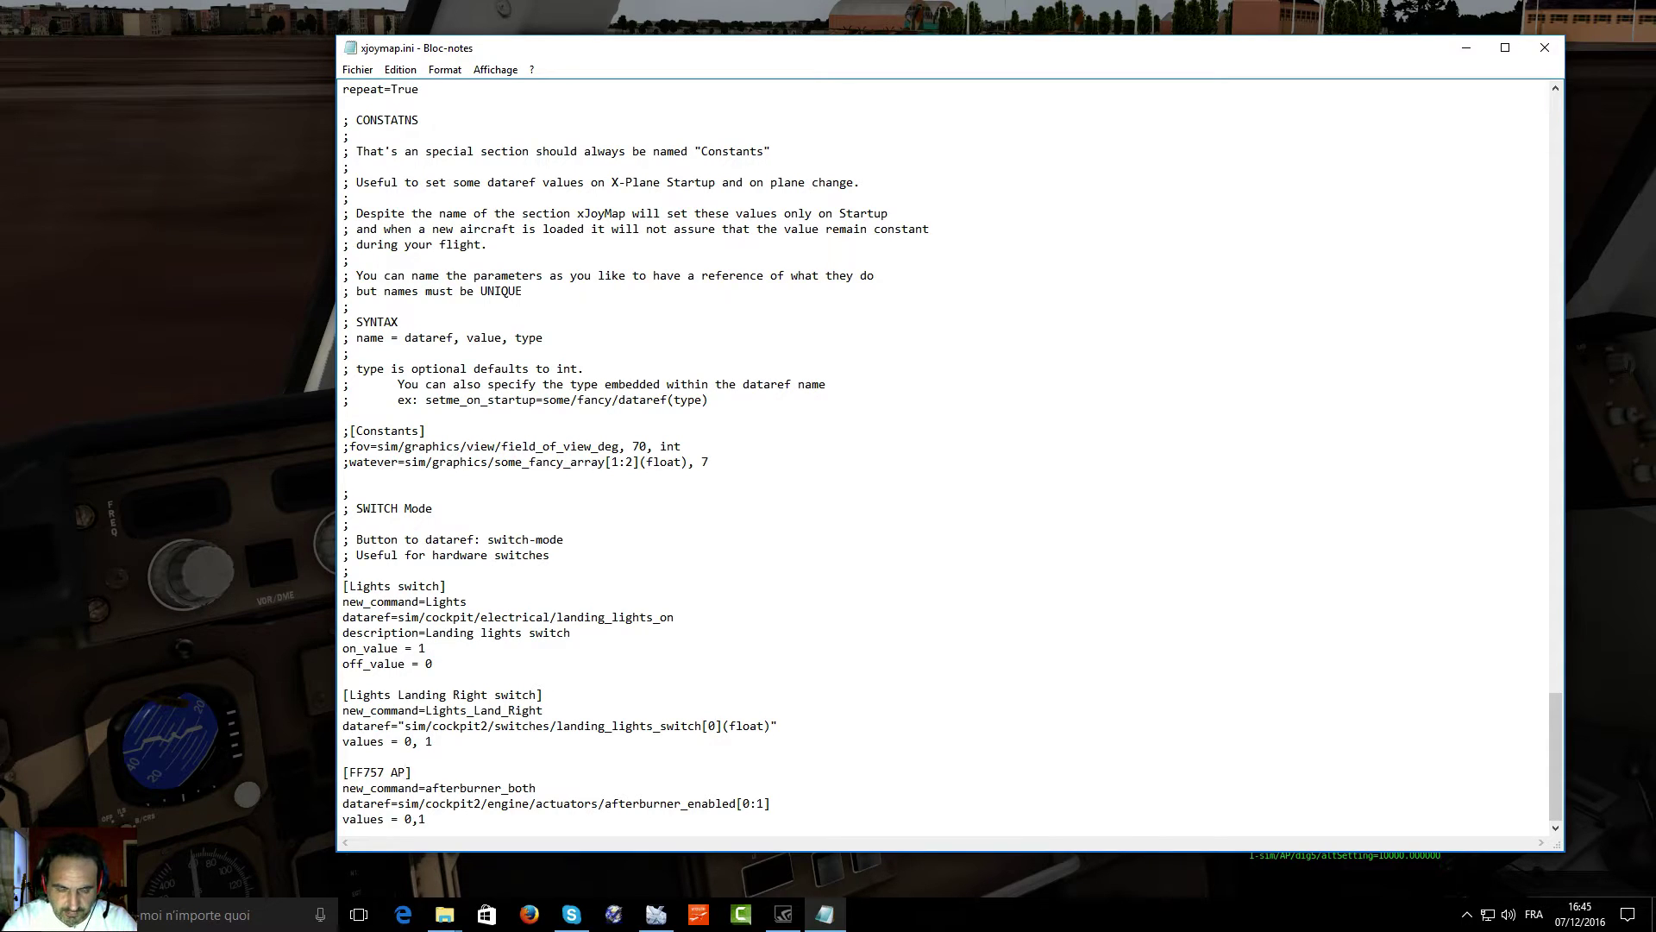
pyautogui.write(' DISC')
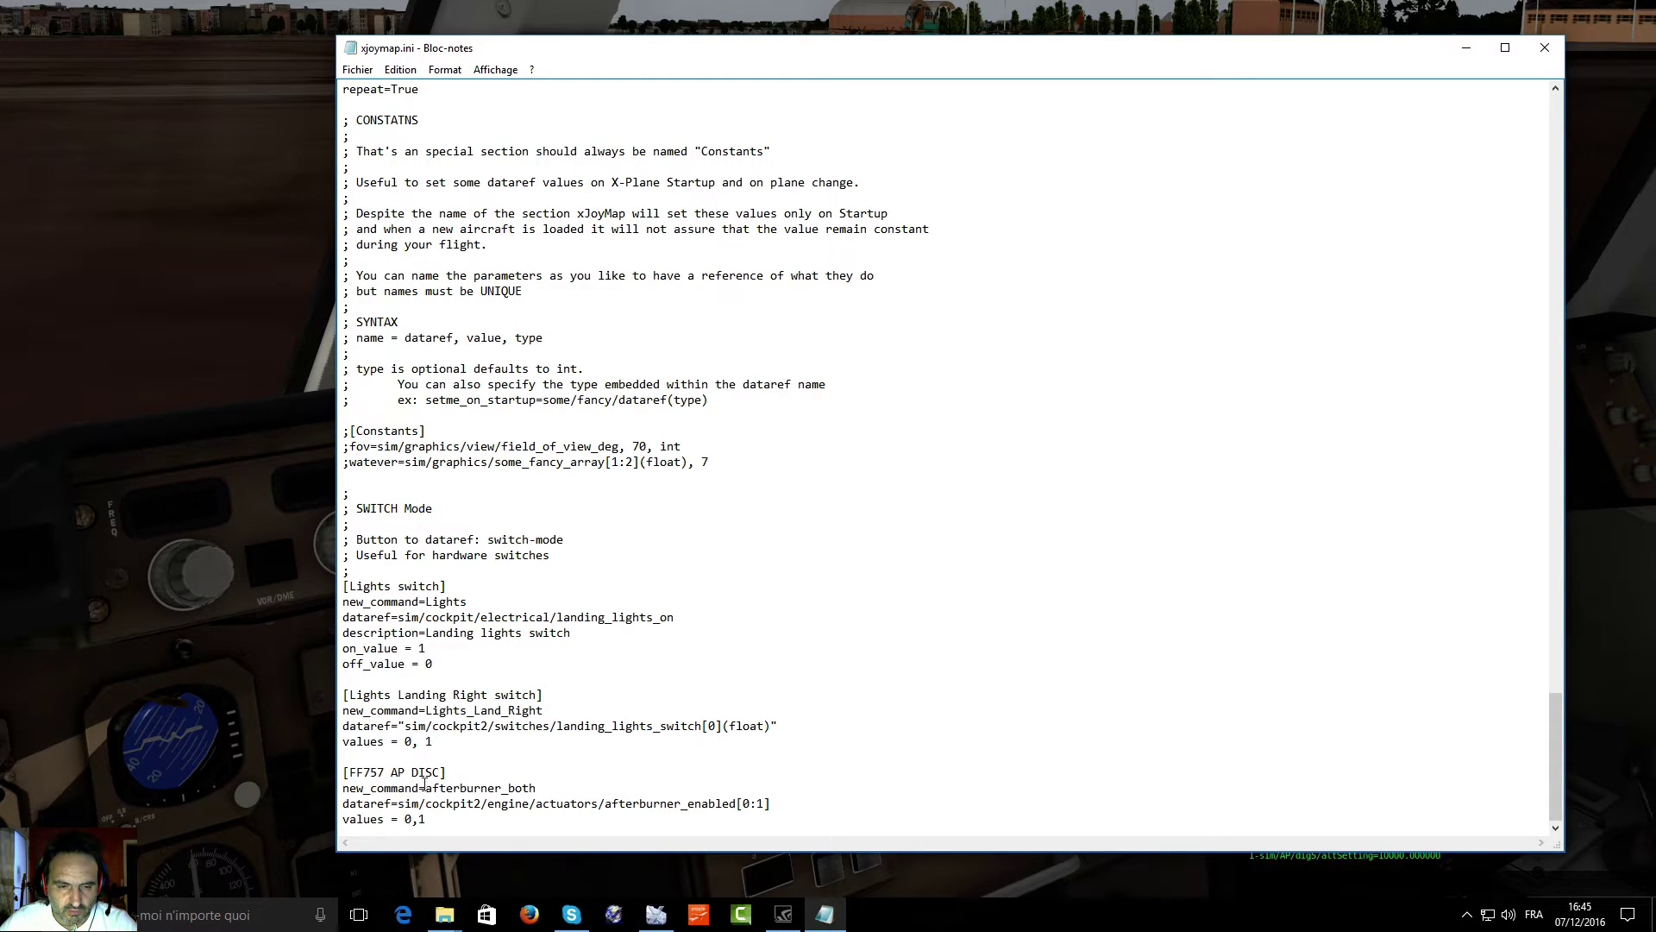
# Step: Set new_command in the FF757 AP DISC section to 757_PA_DISC
pyautogui.moveTo(425, 788); pyautogui.dragTo(546, 792)
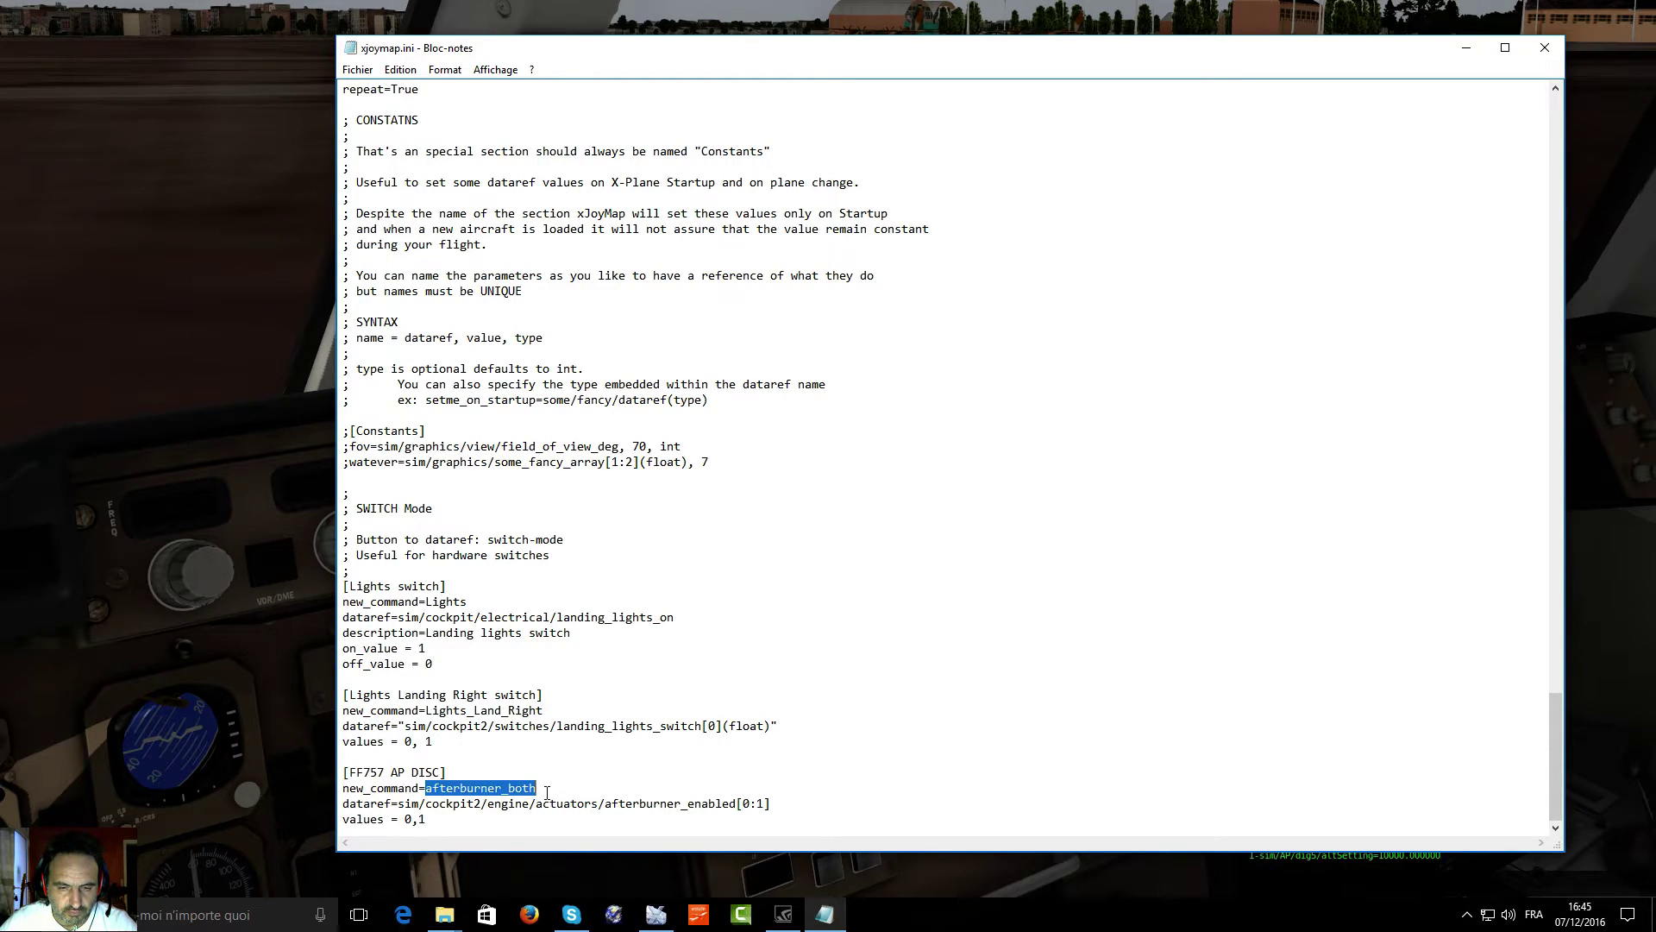
pyautogui.write('7')
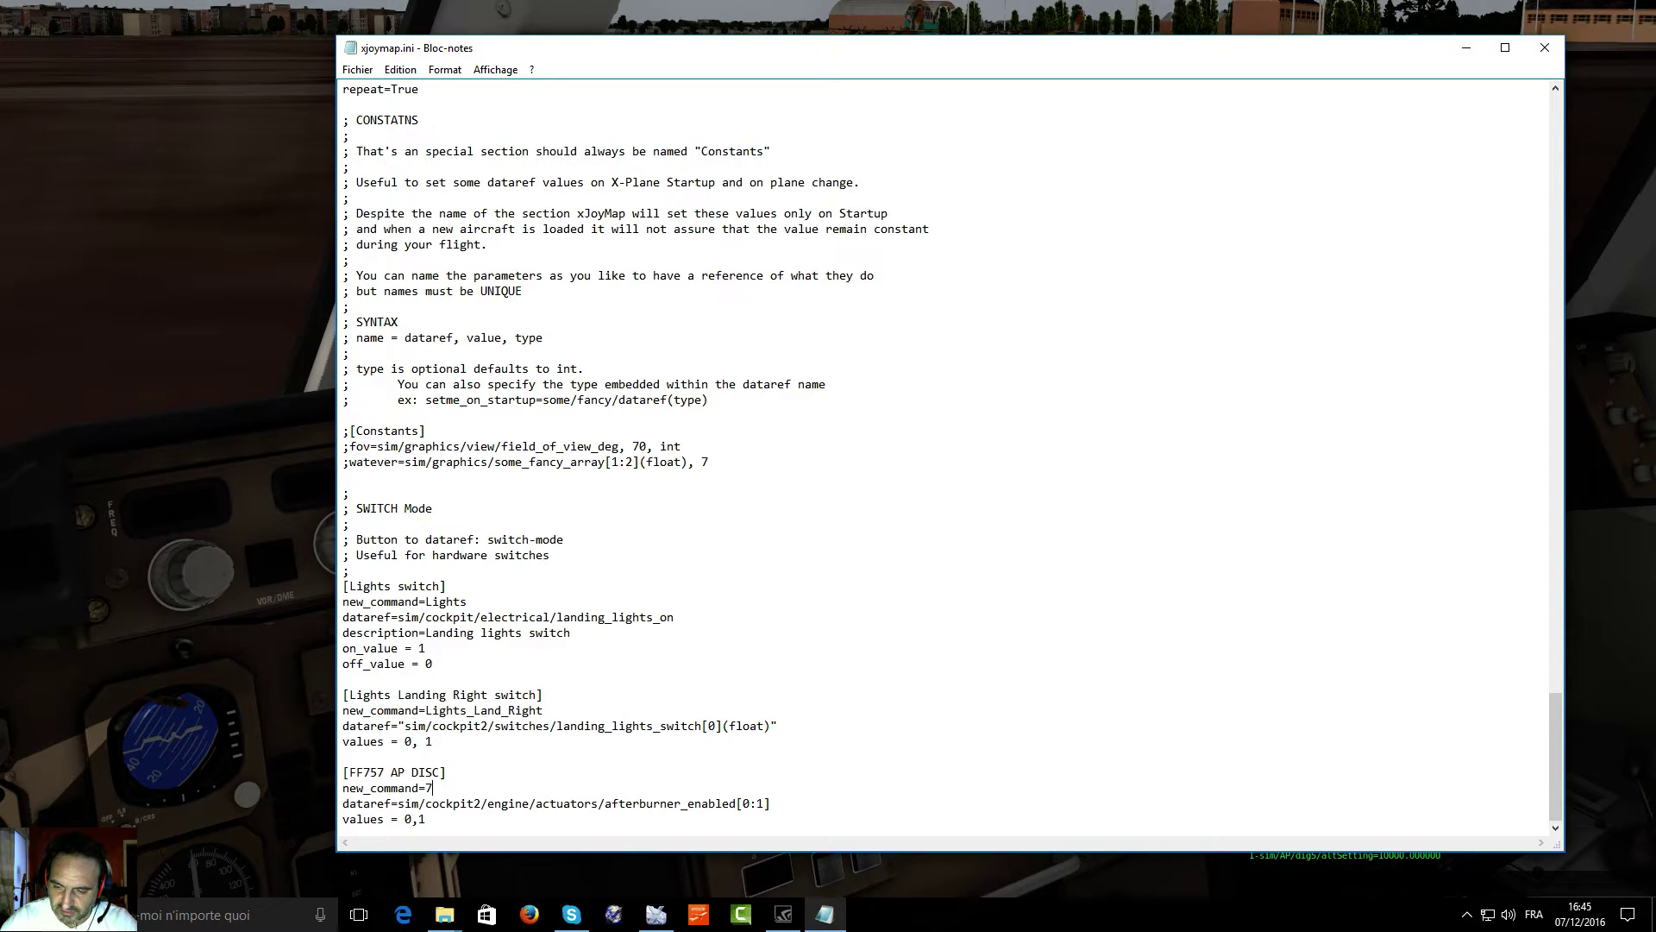
pyautogui.write('57_')
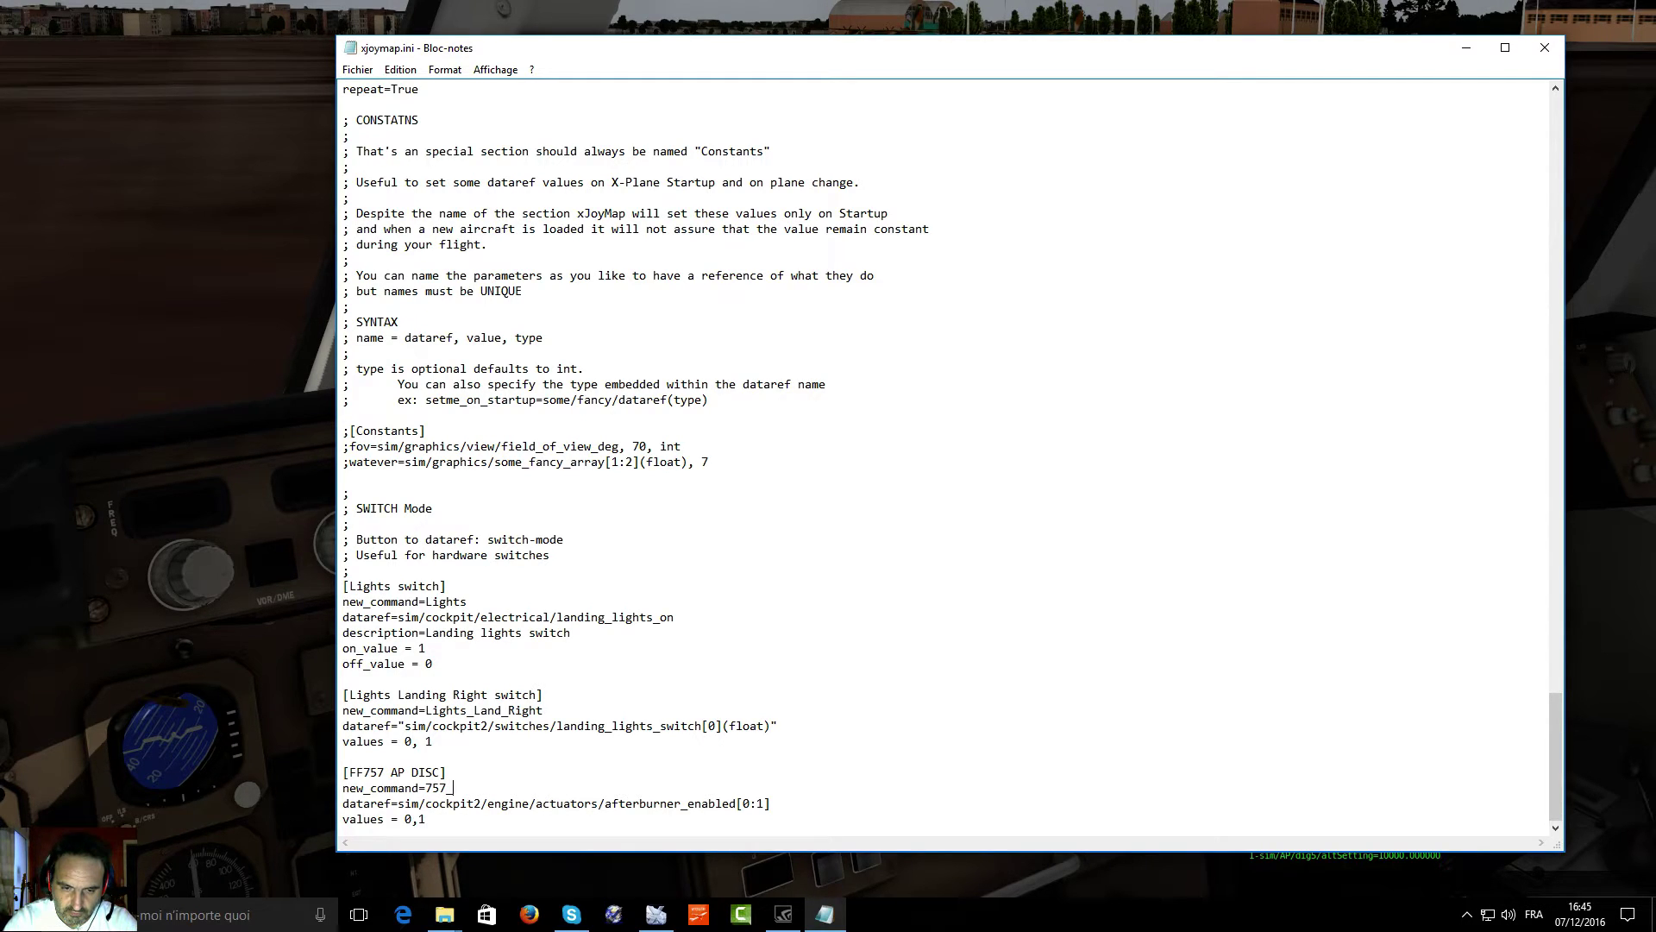
pyautogui.write('PA')
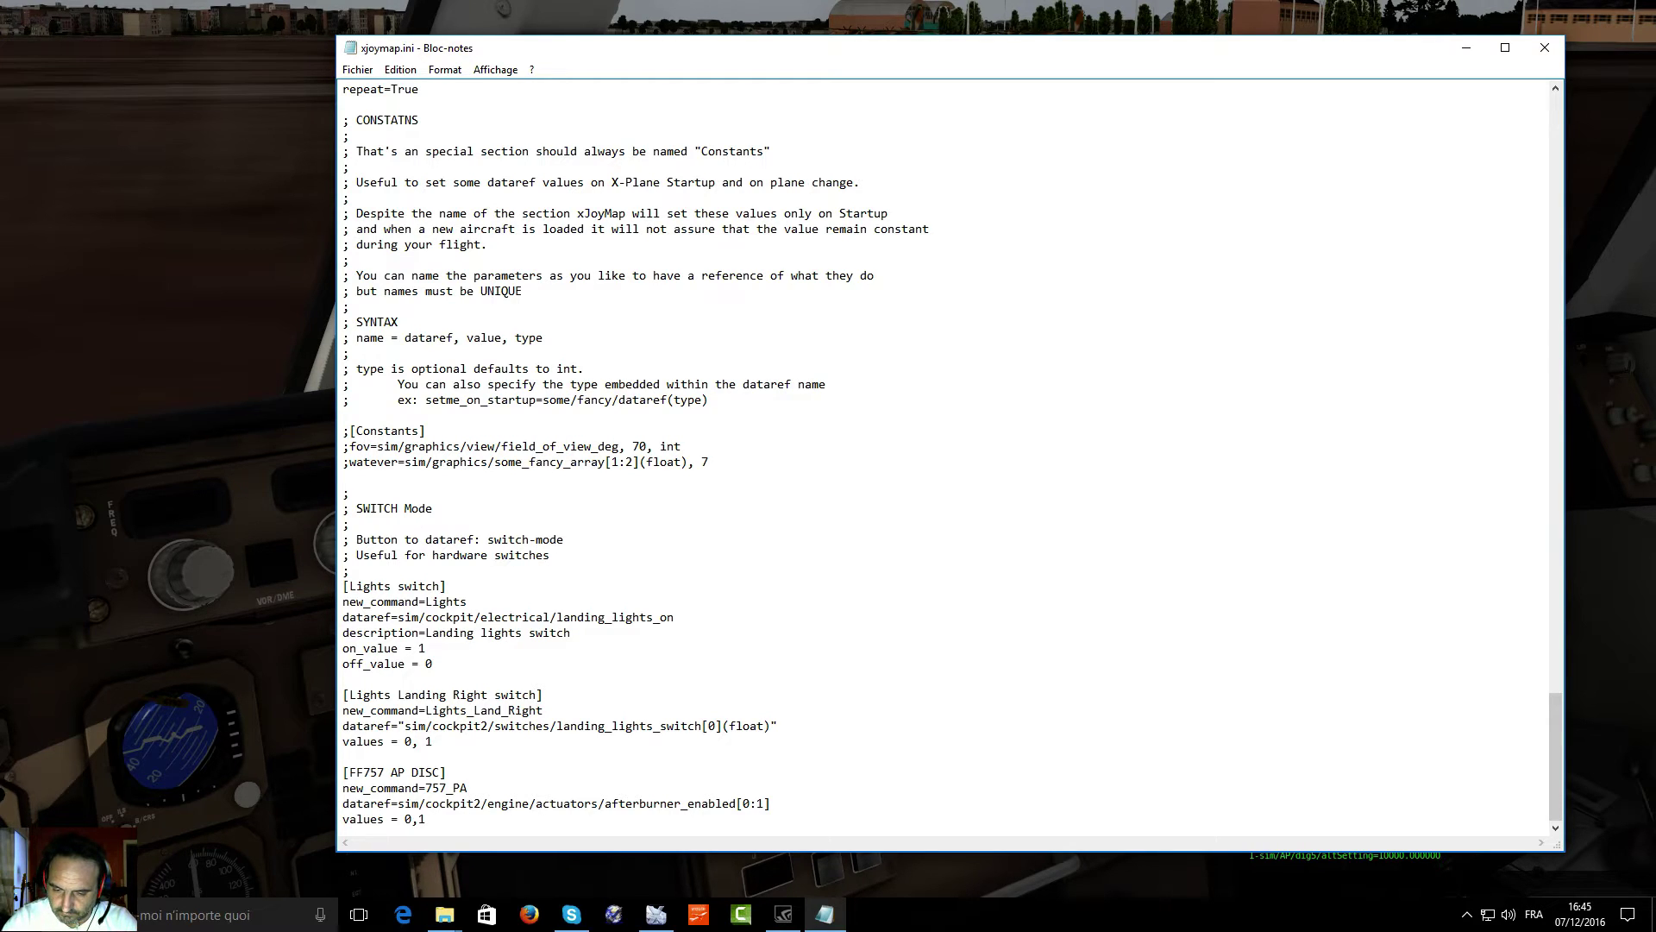
pyautogui.write('_DISC')
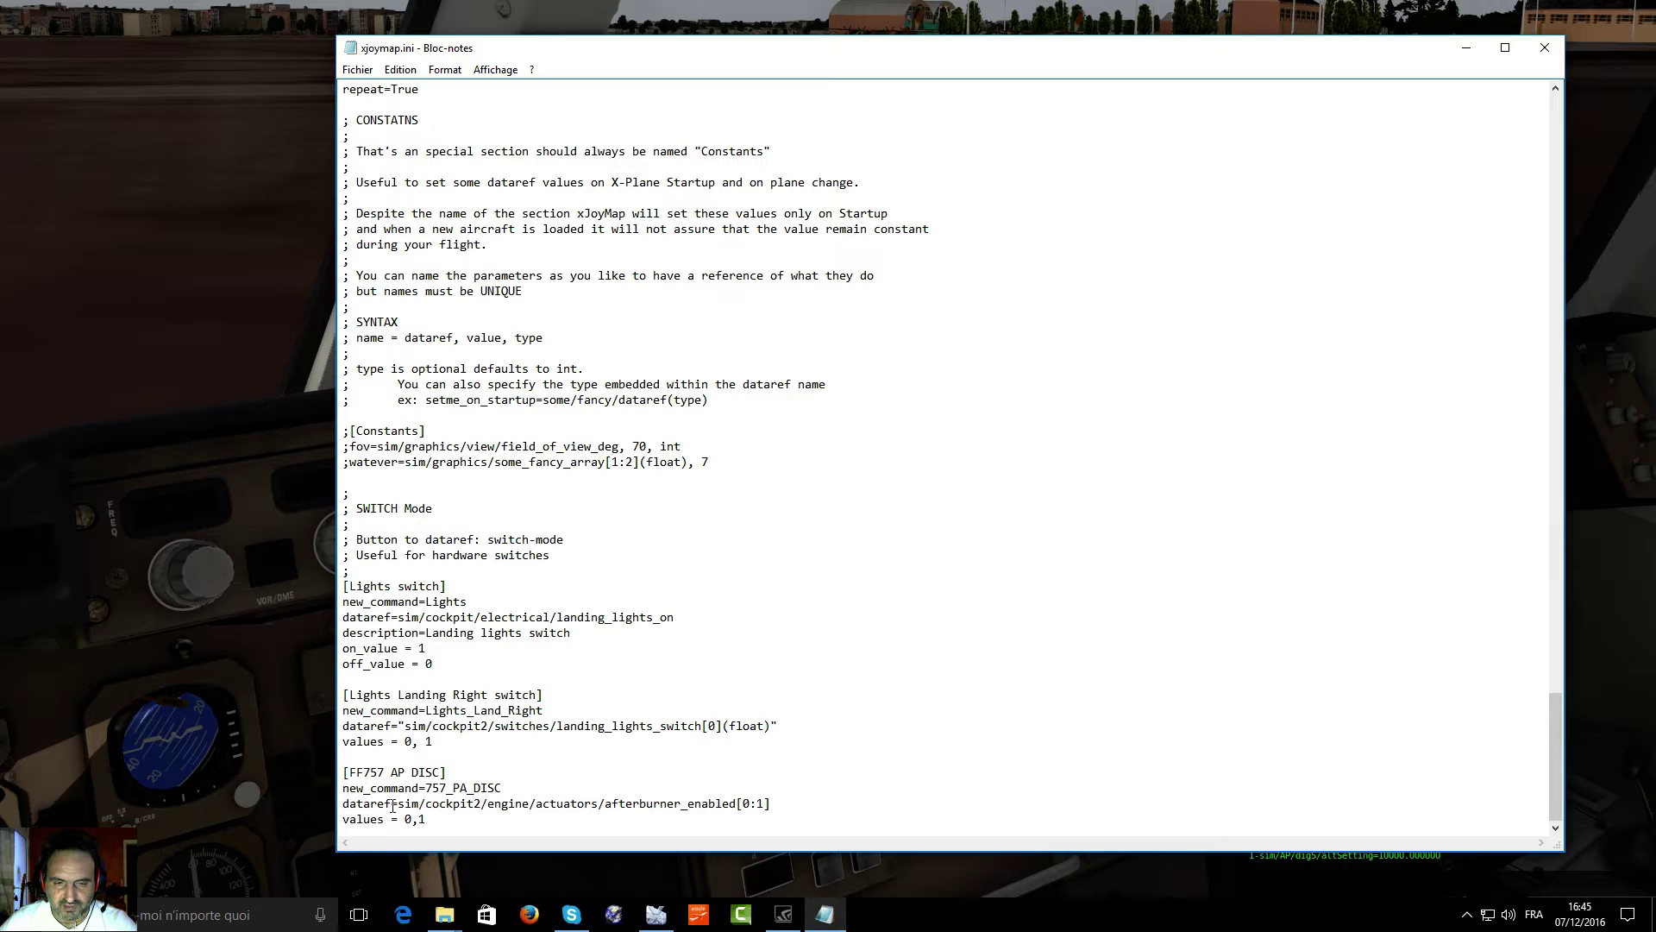
# Step: Switch back to X-Plane and operate the autopilot disengage bar to check the exact name of its dataref in the list
pyautogui.moveTo(798, 56); pyautogui.dragTo(487, 34)
pyautogui.click(1007, 868)
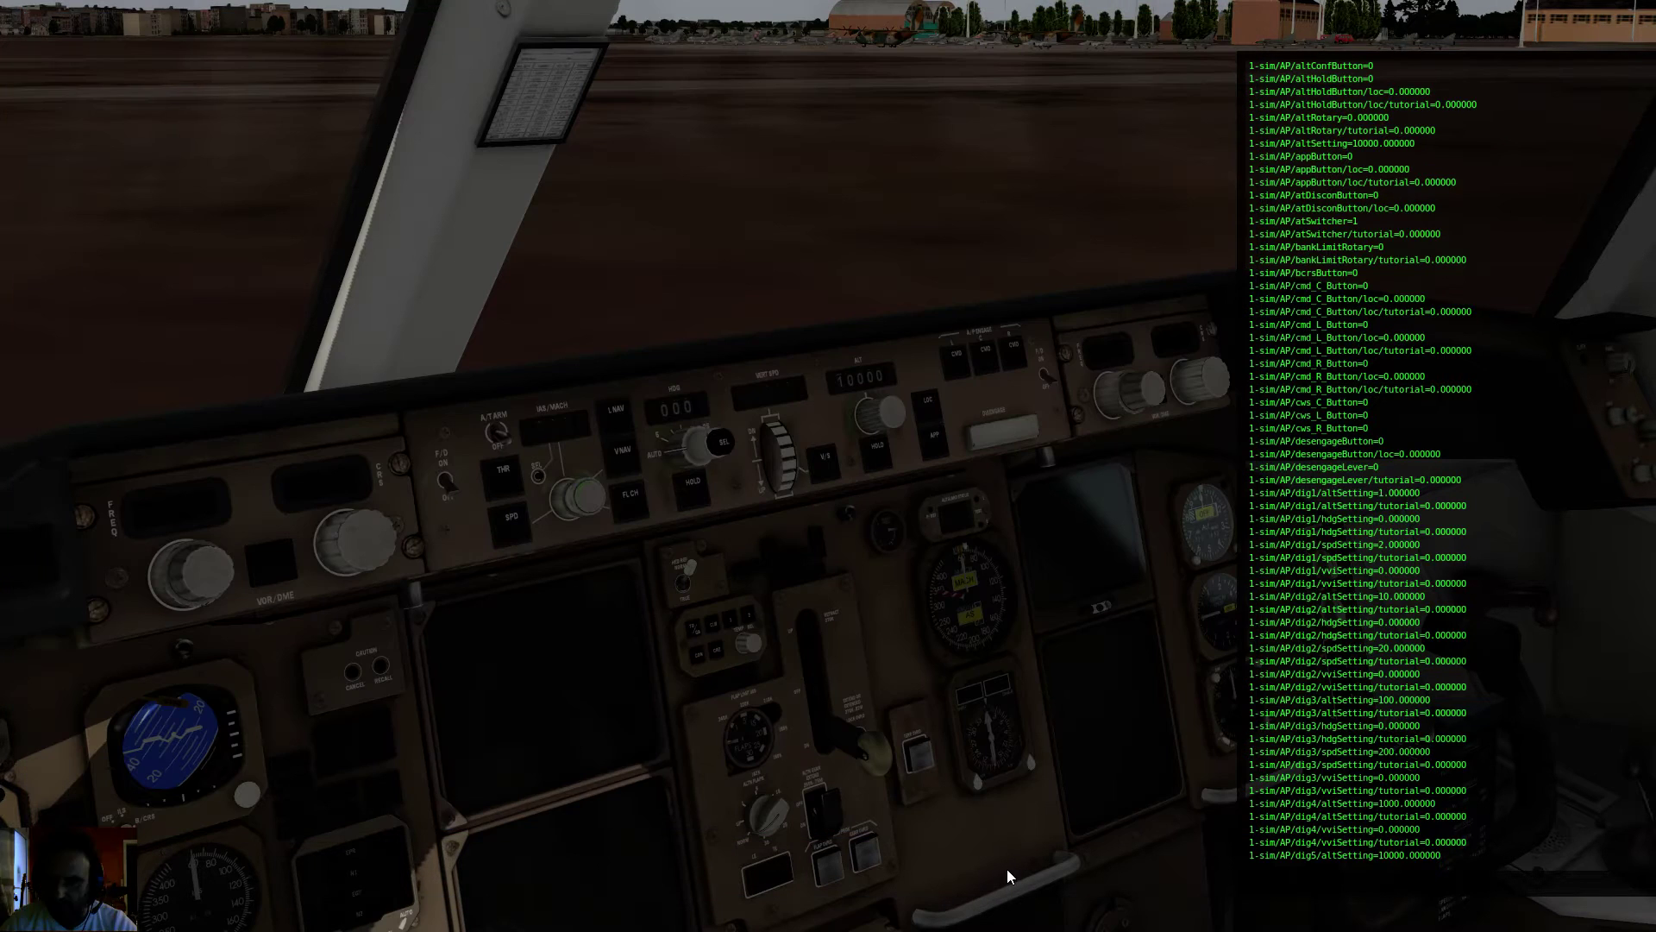
pyautogui.click(1003, 434)
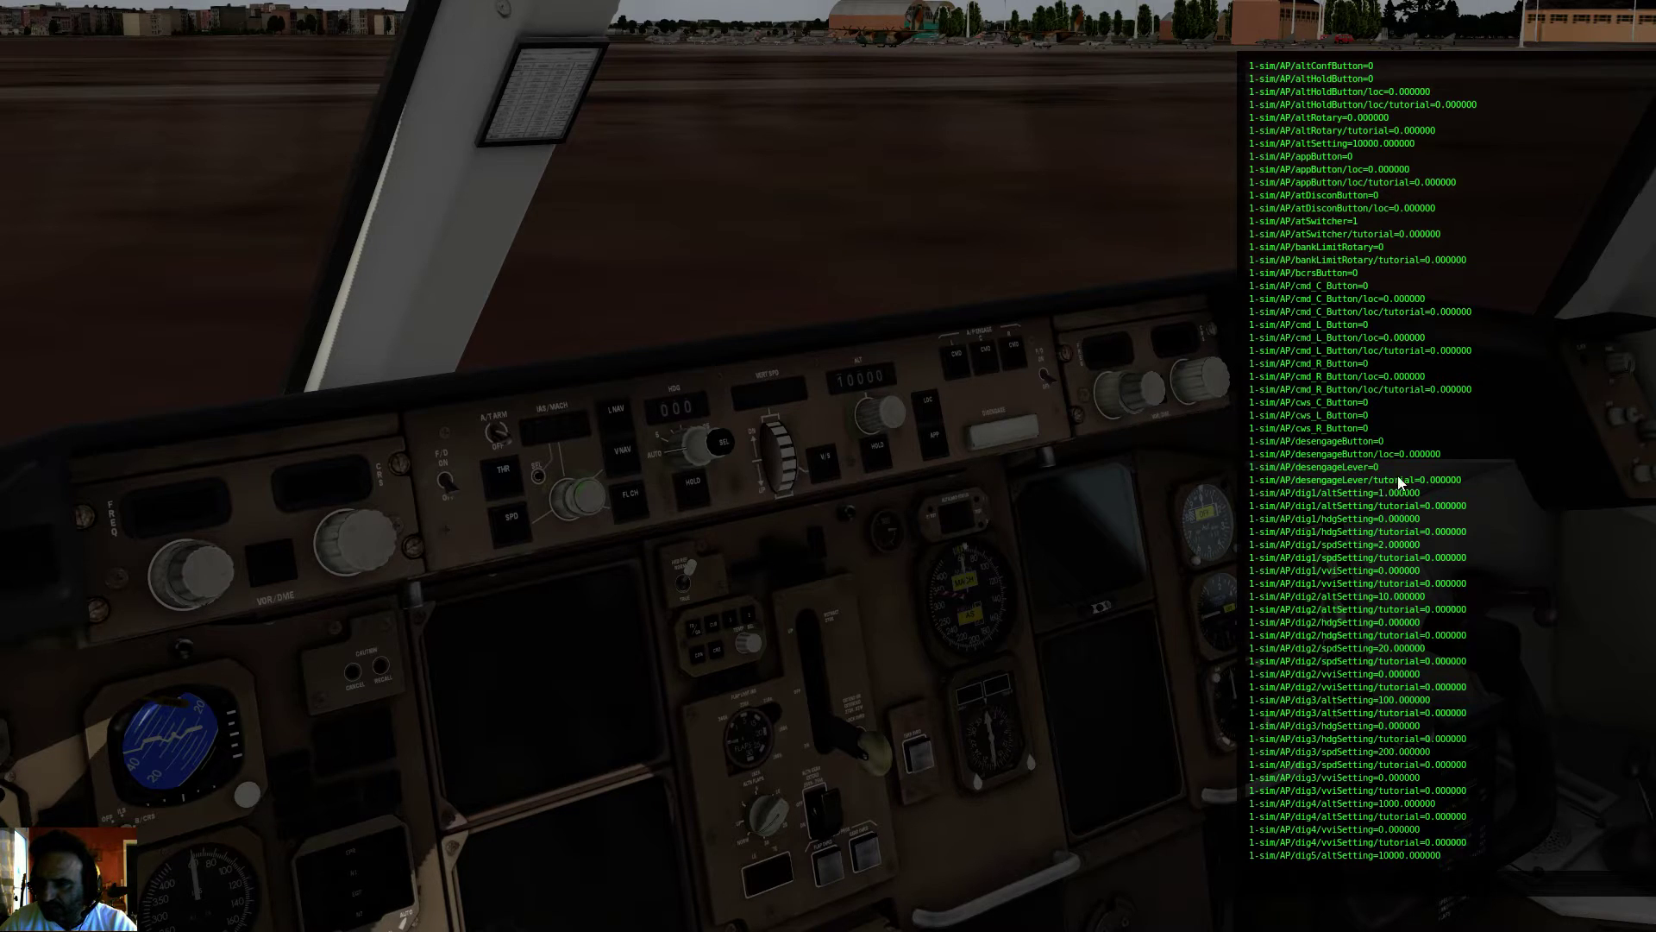
# Step: Operate the autopilot disengage bar once more, and return to xjoymap.ini in Notepad
pyautogui.click(1030, 419)
pyautogui.click(1030, 420)
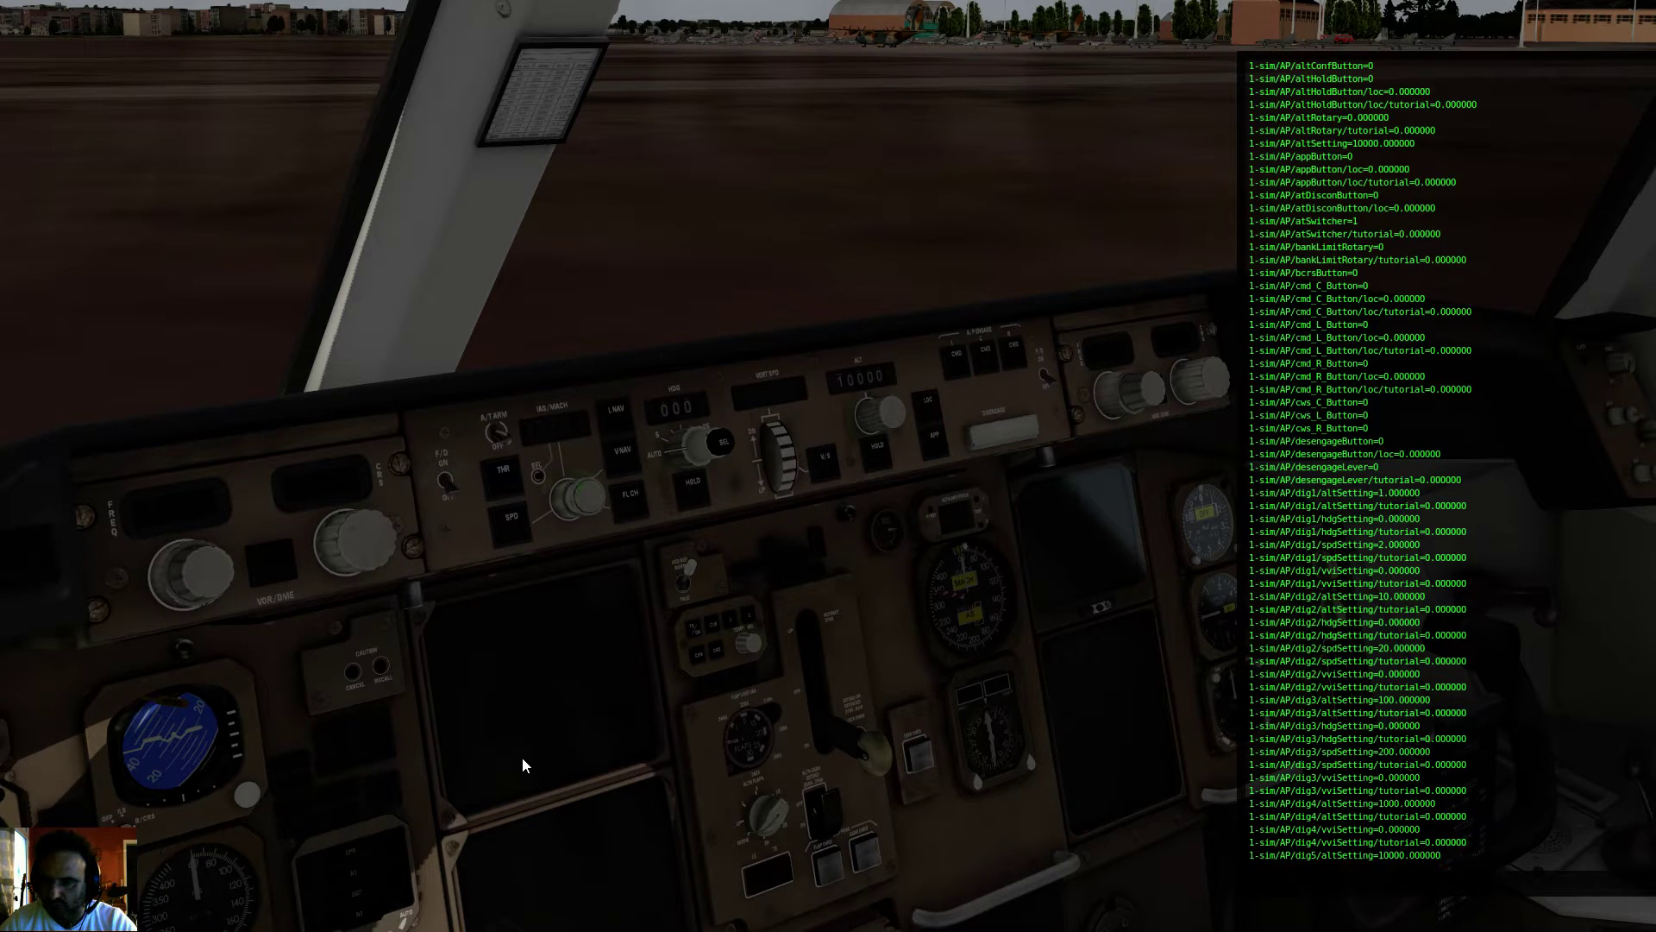
pyautogui.press('super')
pyautogui.click(824, 915)
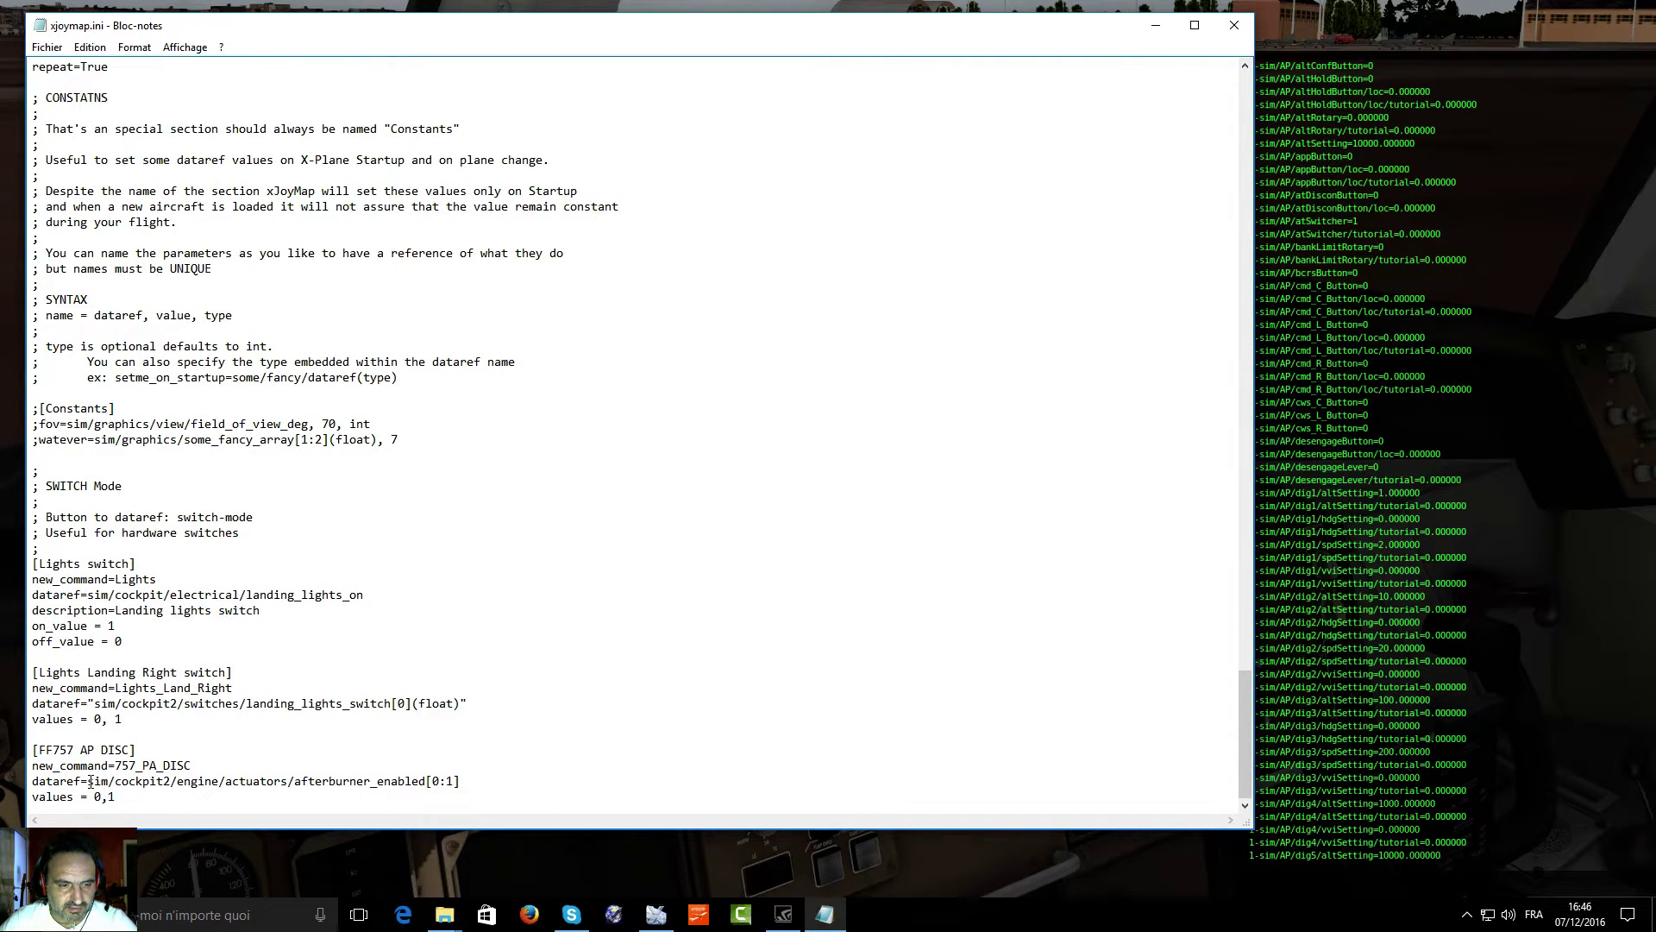
# Step: Insert 1-sim/AP/ as the start of the dataref path in the FF757 AP DISC section
pyautogui.moveTo(88, 781); pyautogui.dragTo(331, 792)
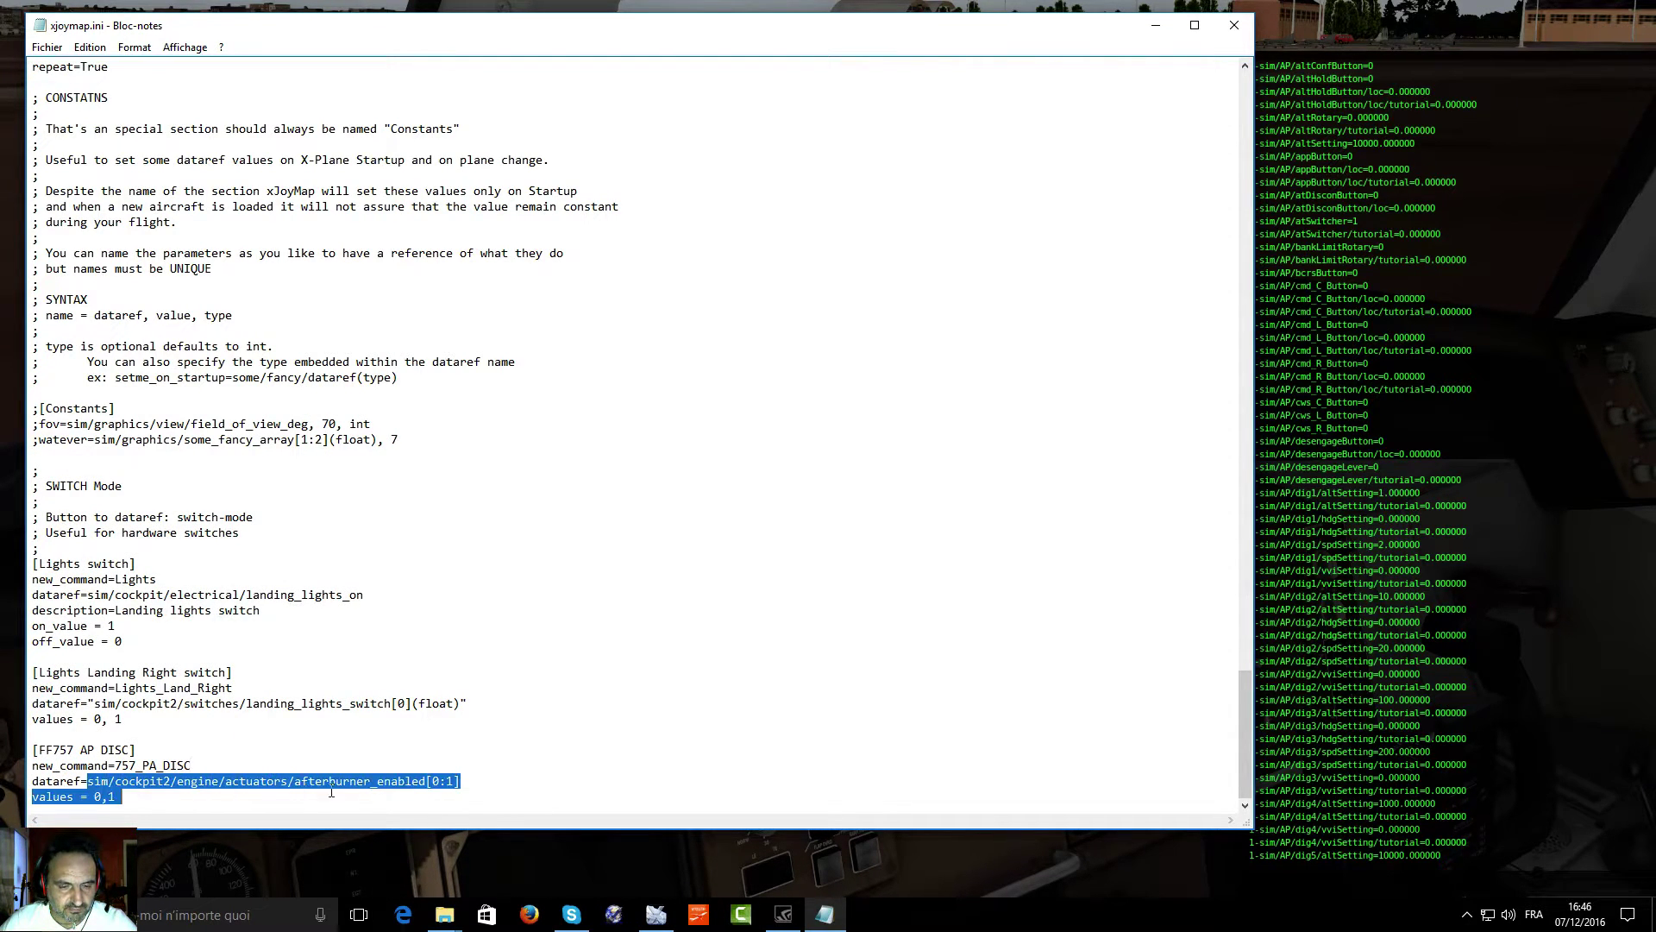
pyautogui.click(109, 783)
pyautogui.write('1')
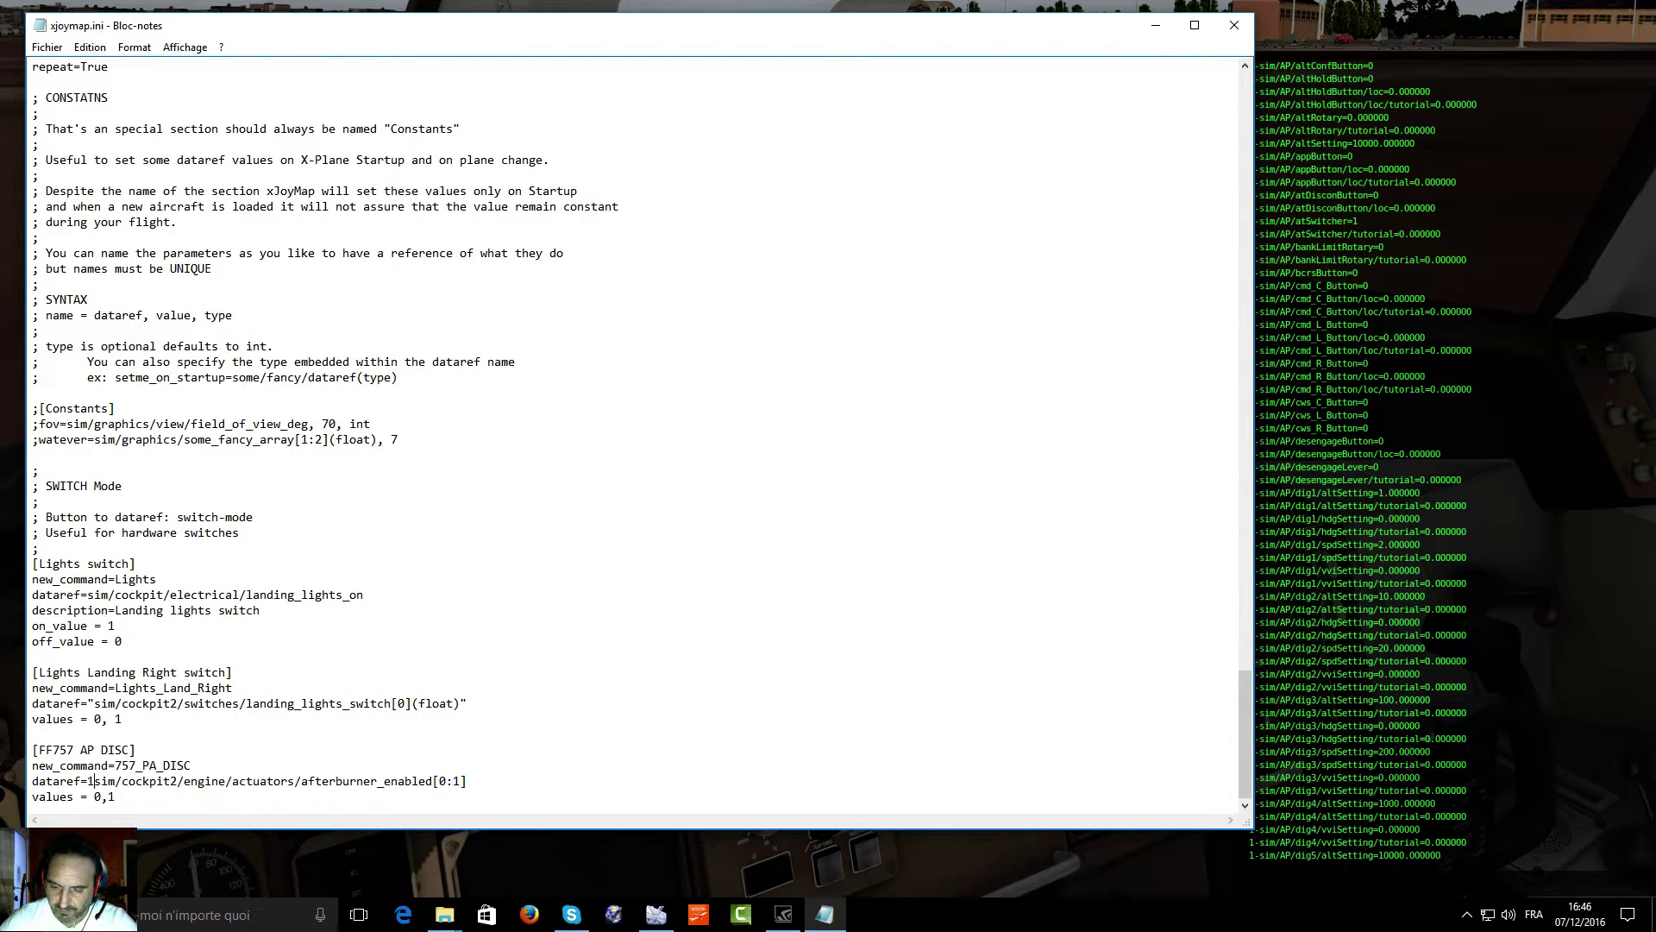
pyautogui.write('-')
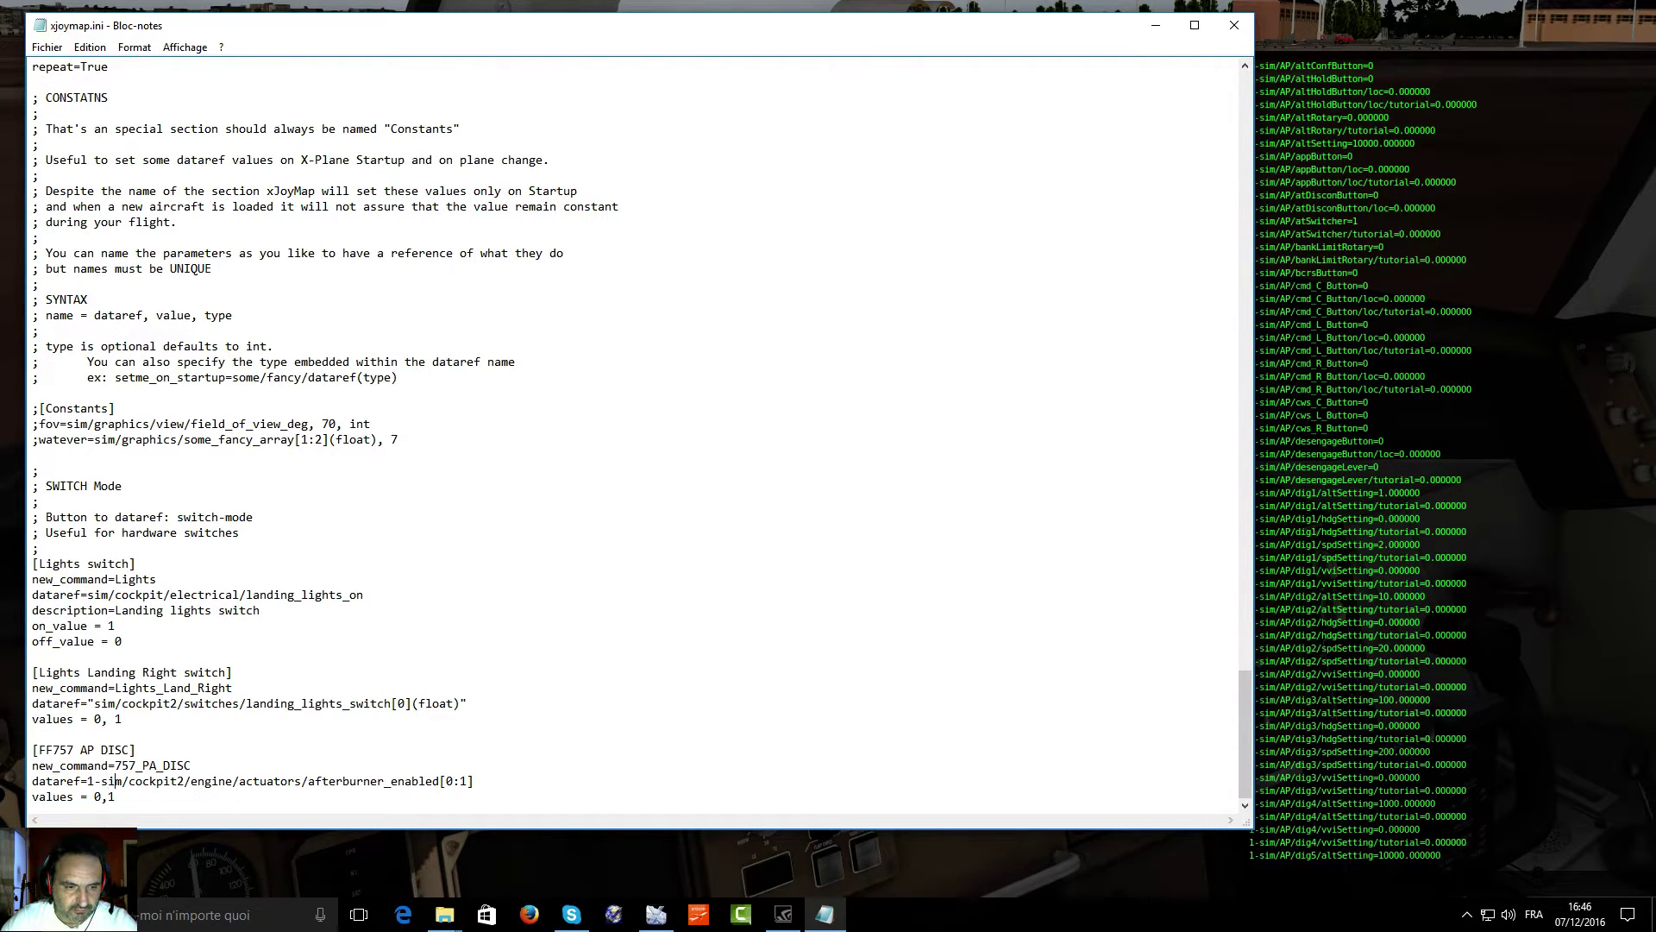
pyautogui.write('AP')
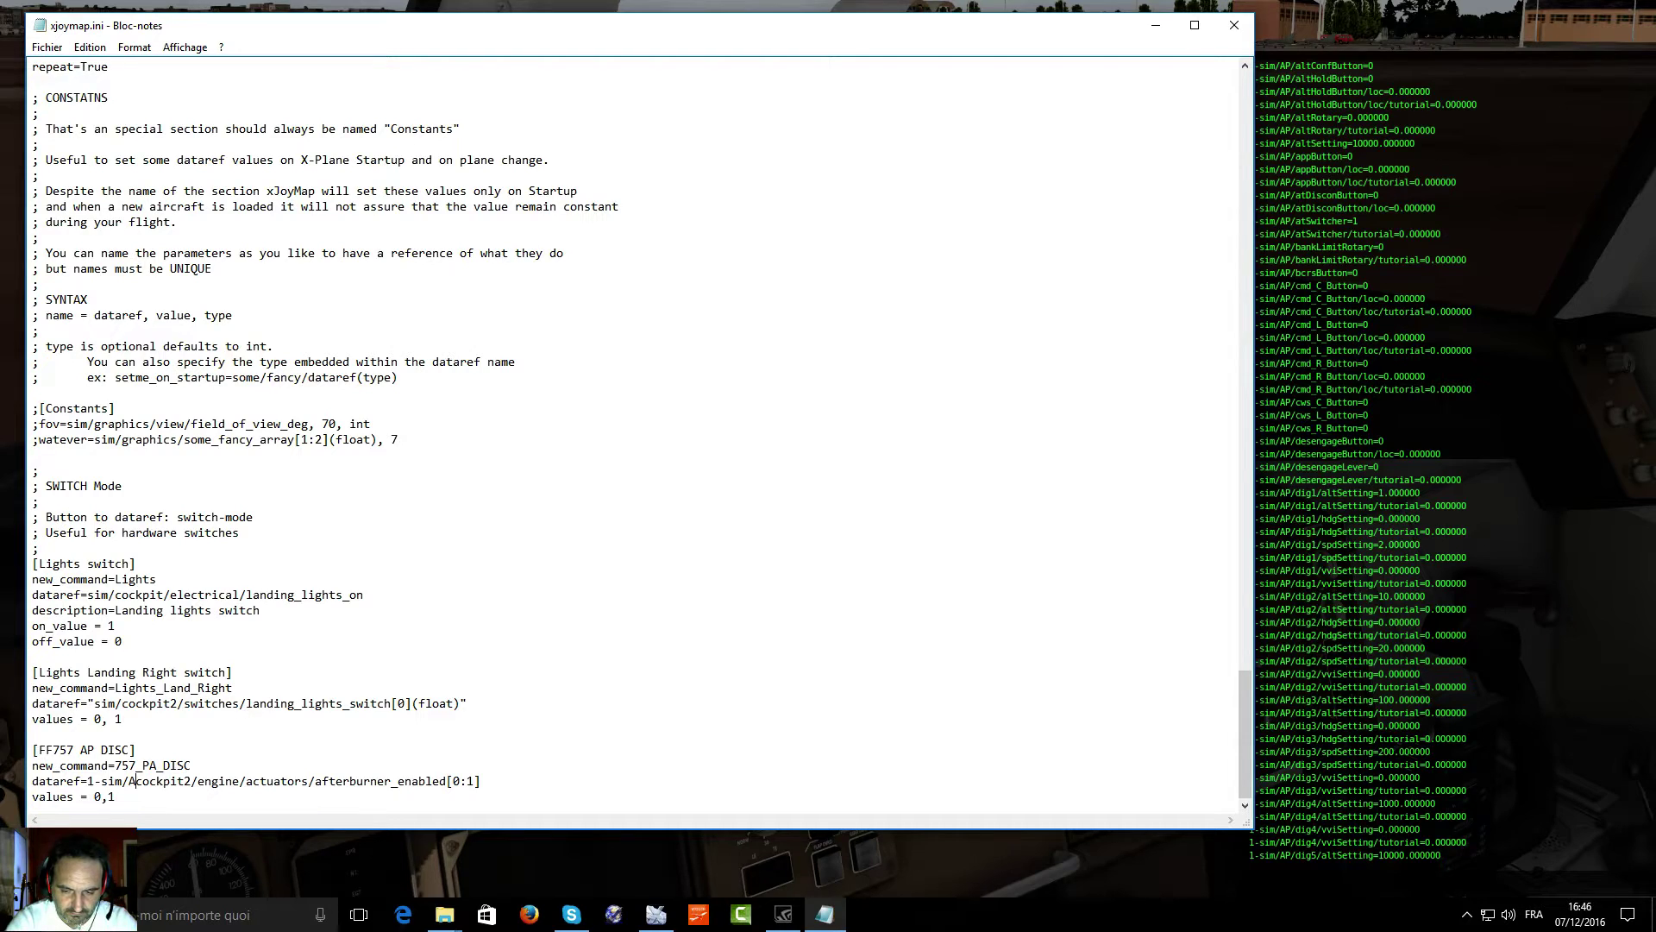
pyautogui.write('/')
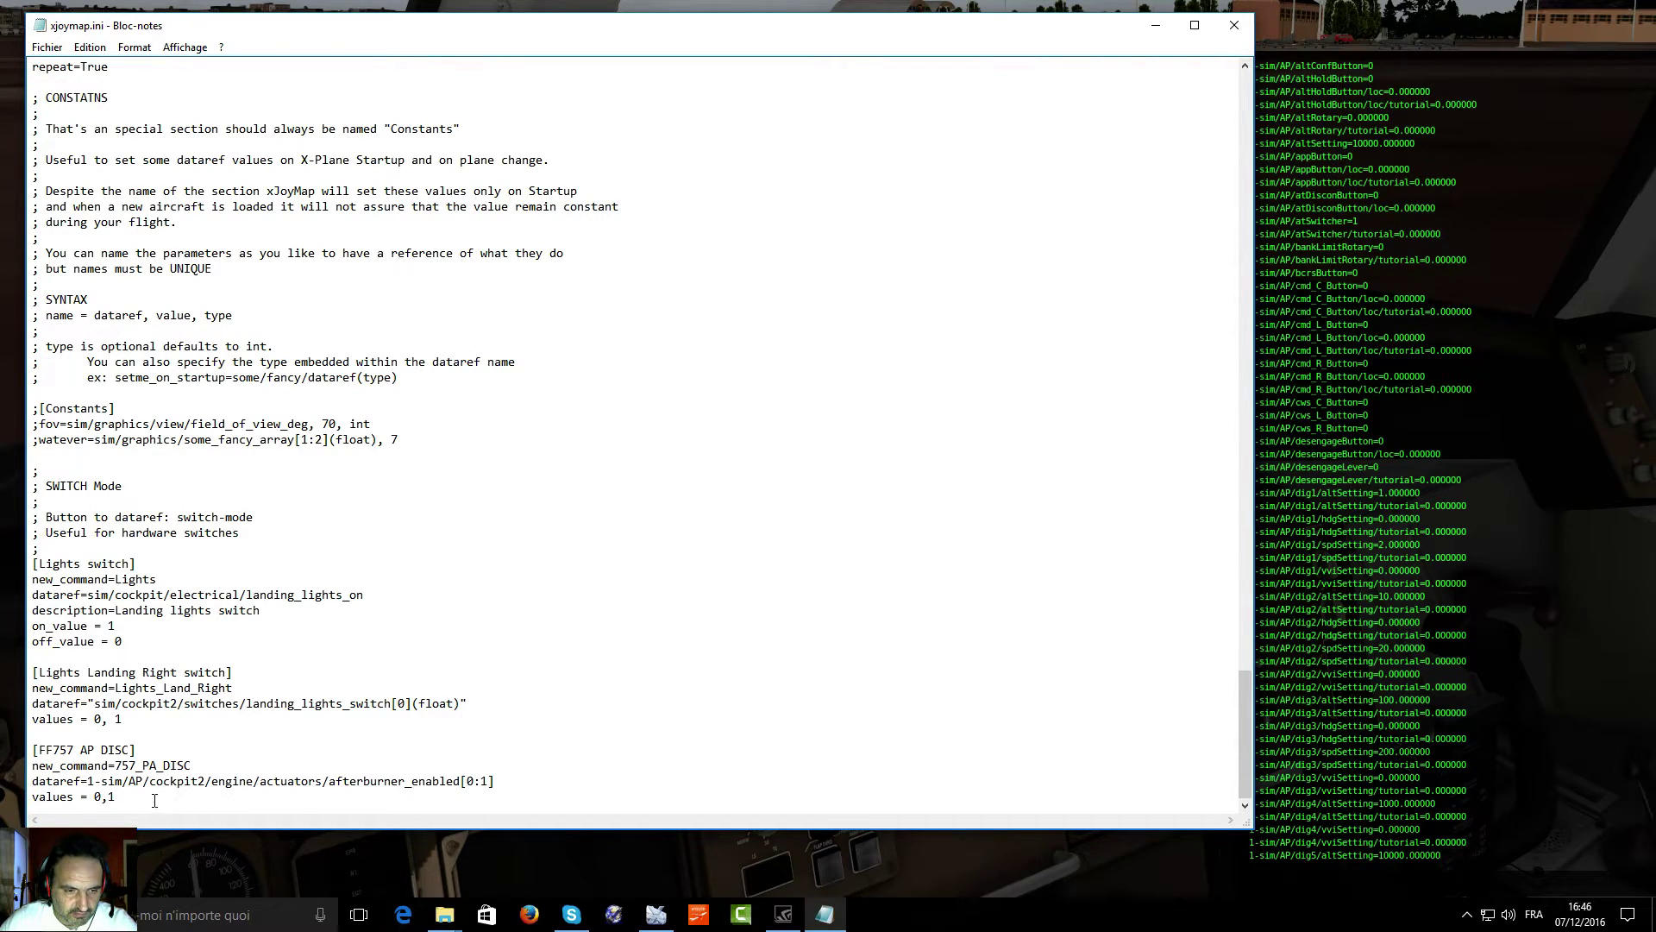
# Step: Replace the old afterburner path after 1-sim/AP/ in the FF757 AP DISC section with desengageButton
pyautogui.moveTo(155, 780); pyautogui.dragTo(495, 781)
pyautogui.press('BackSpace')
pyautogui.press('BackSpace')
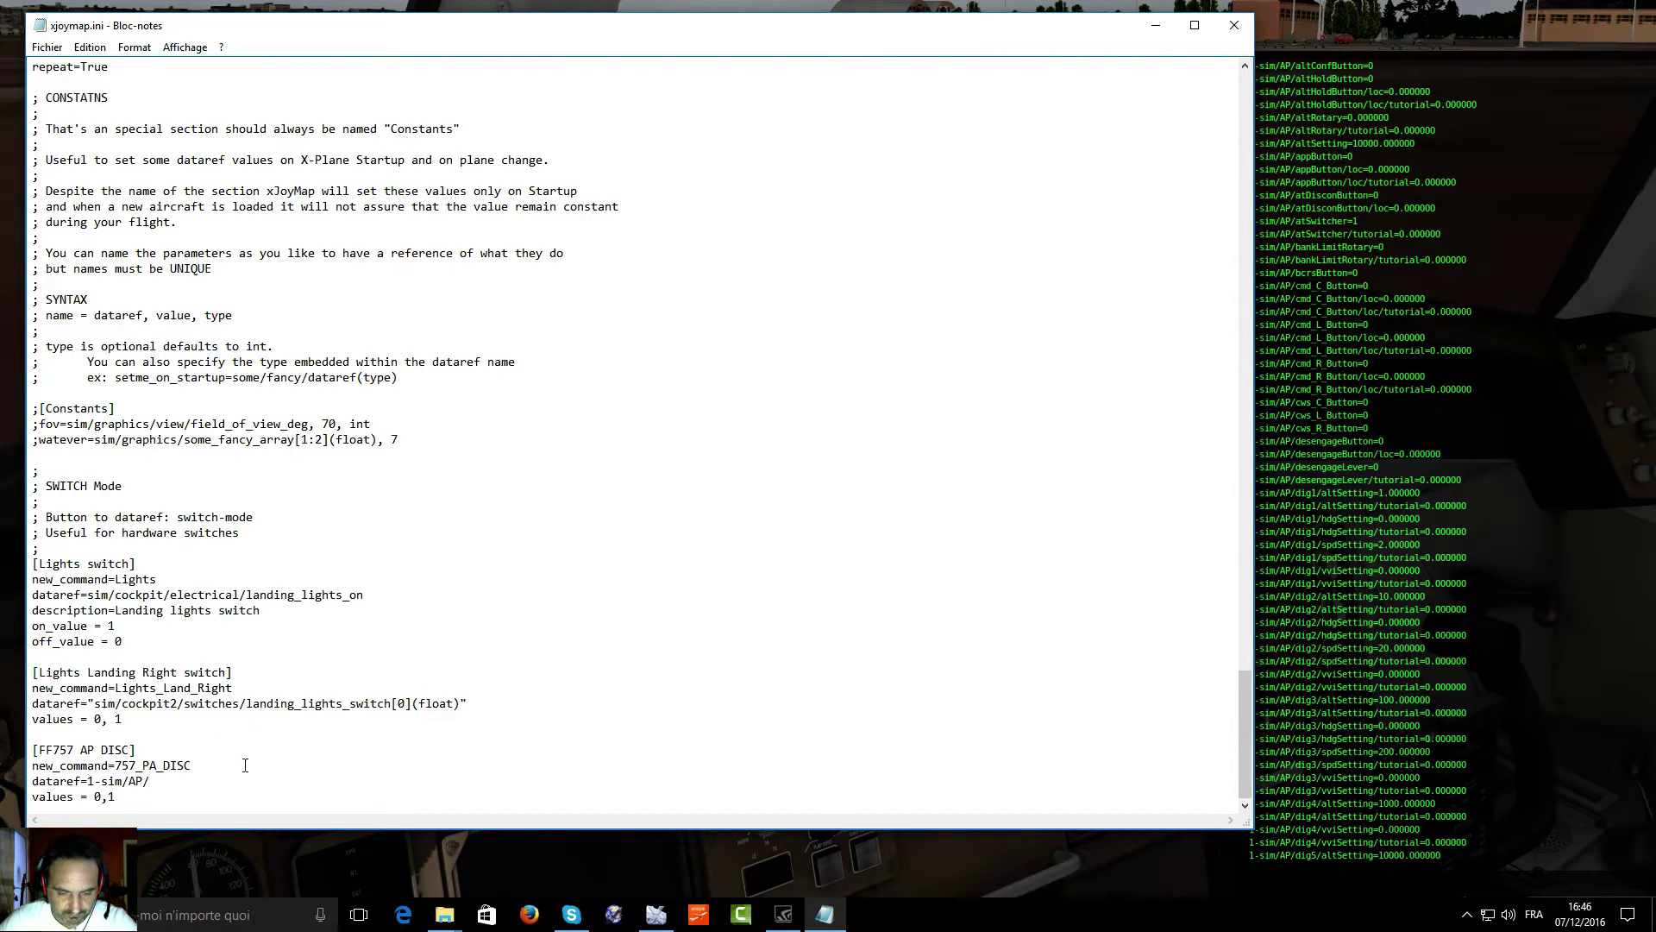
pyautogui.write('desen')
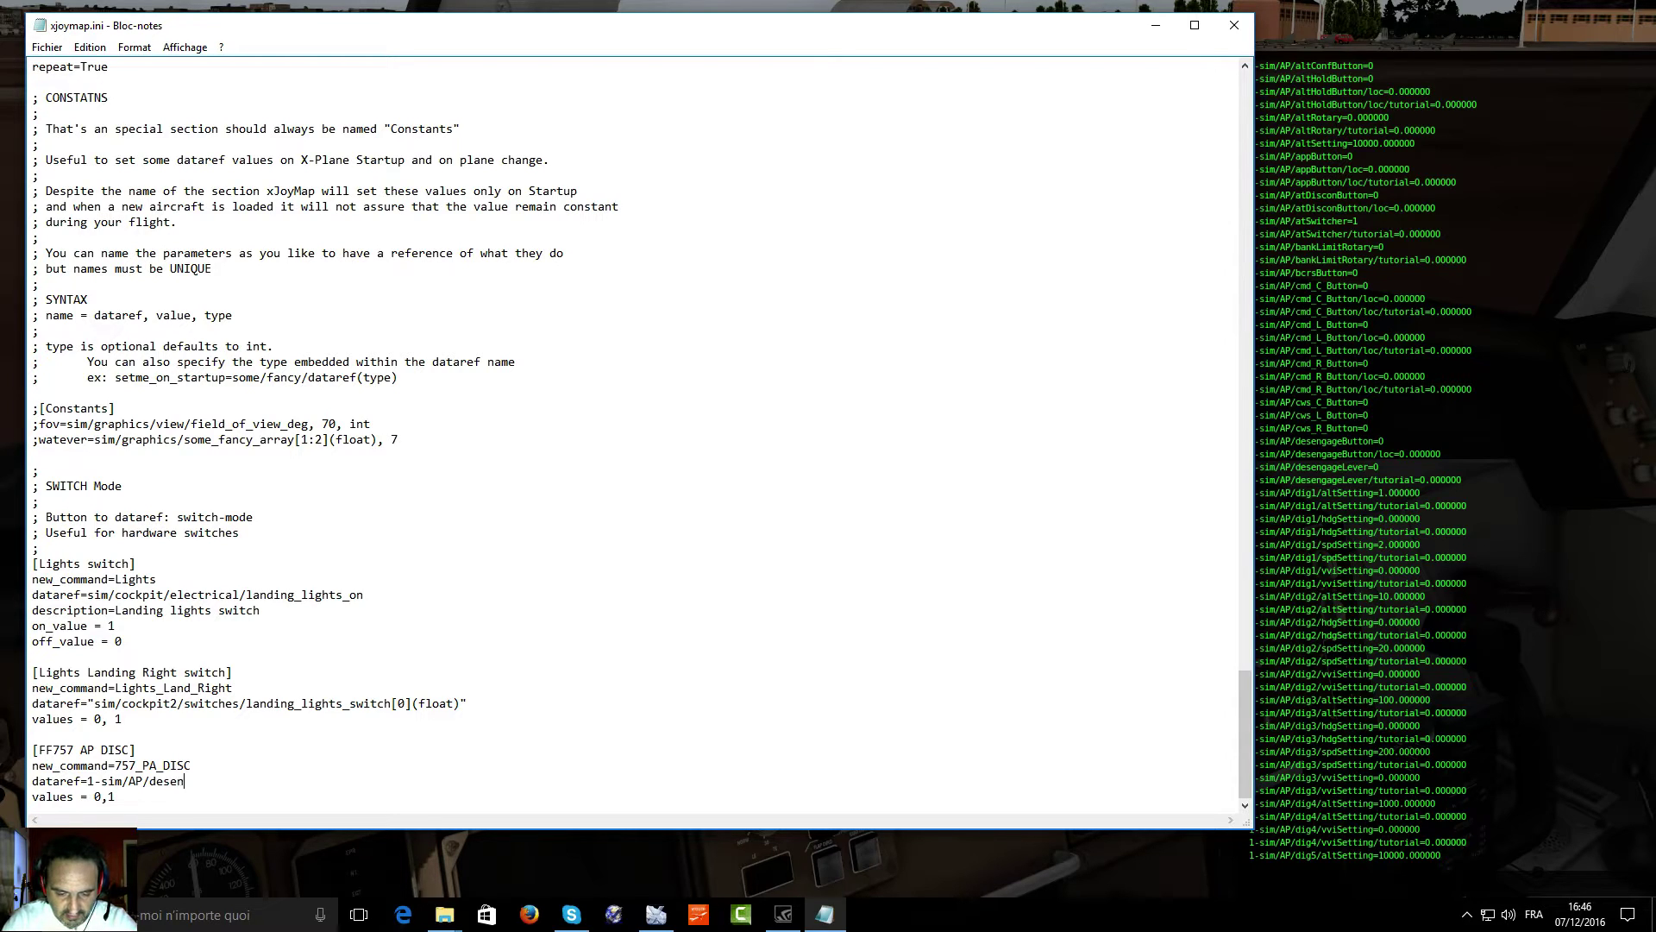
pyautogui.write('gageB')
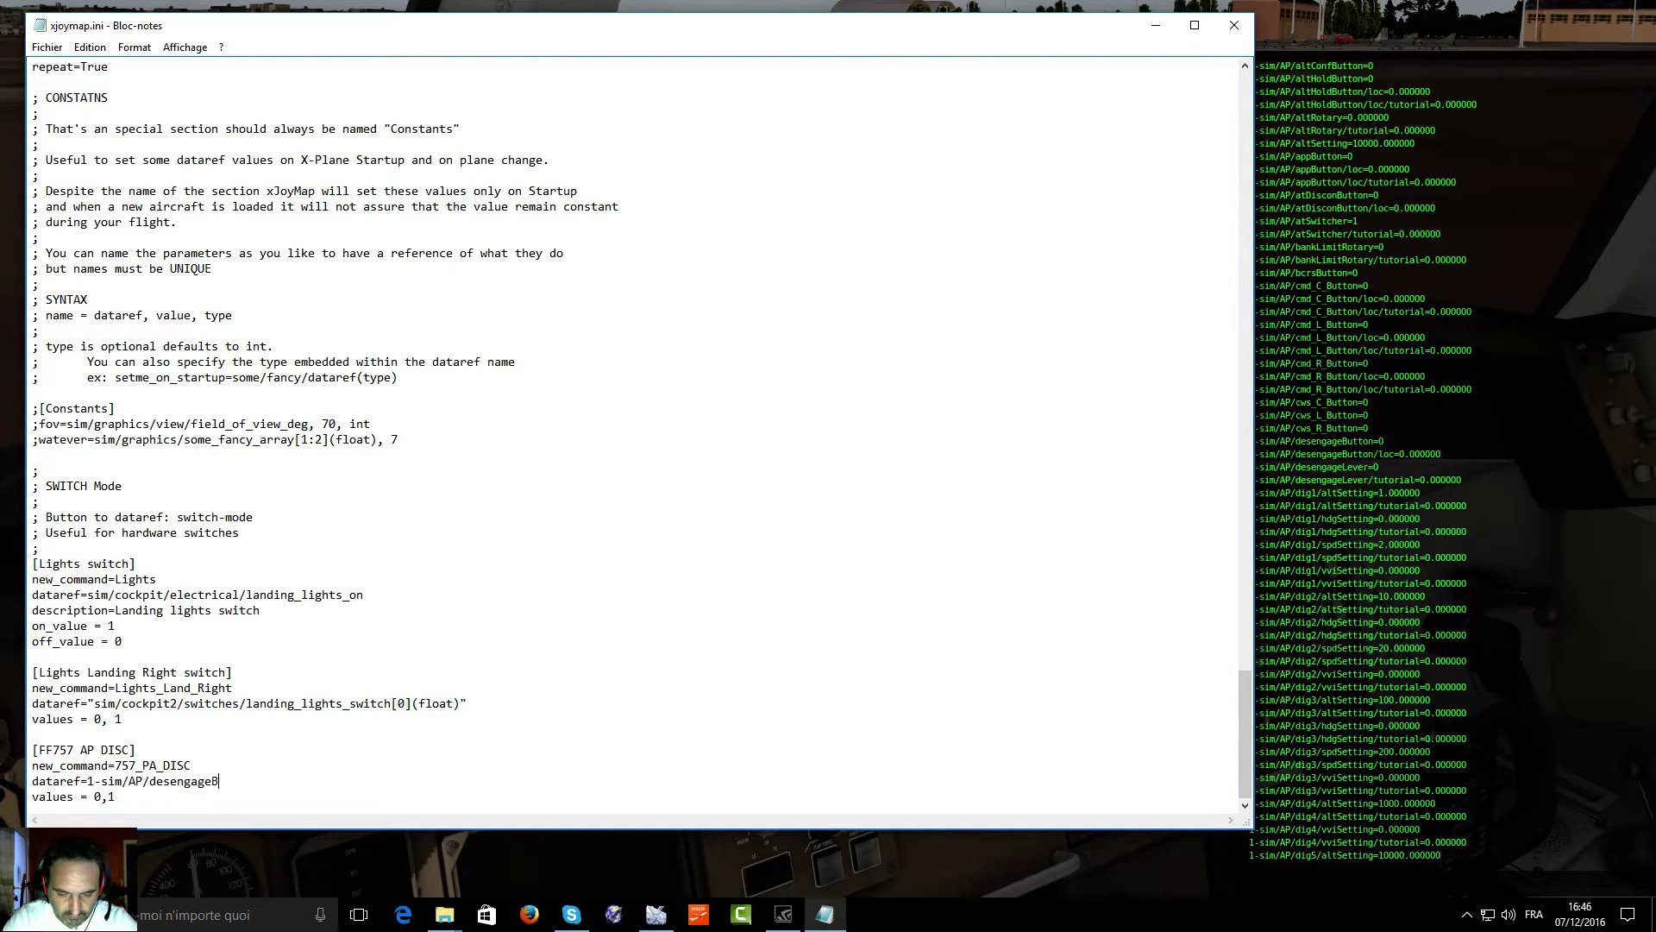
pyautogui.write('utton')
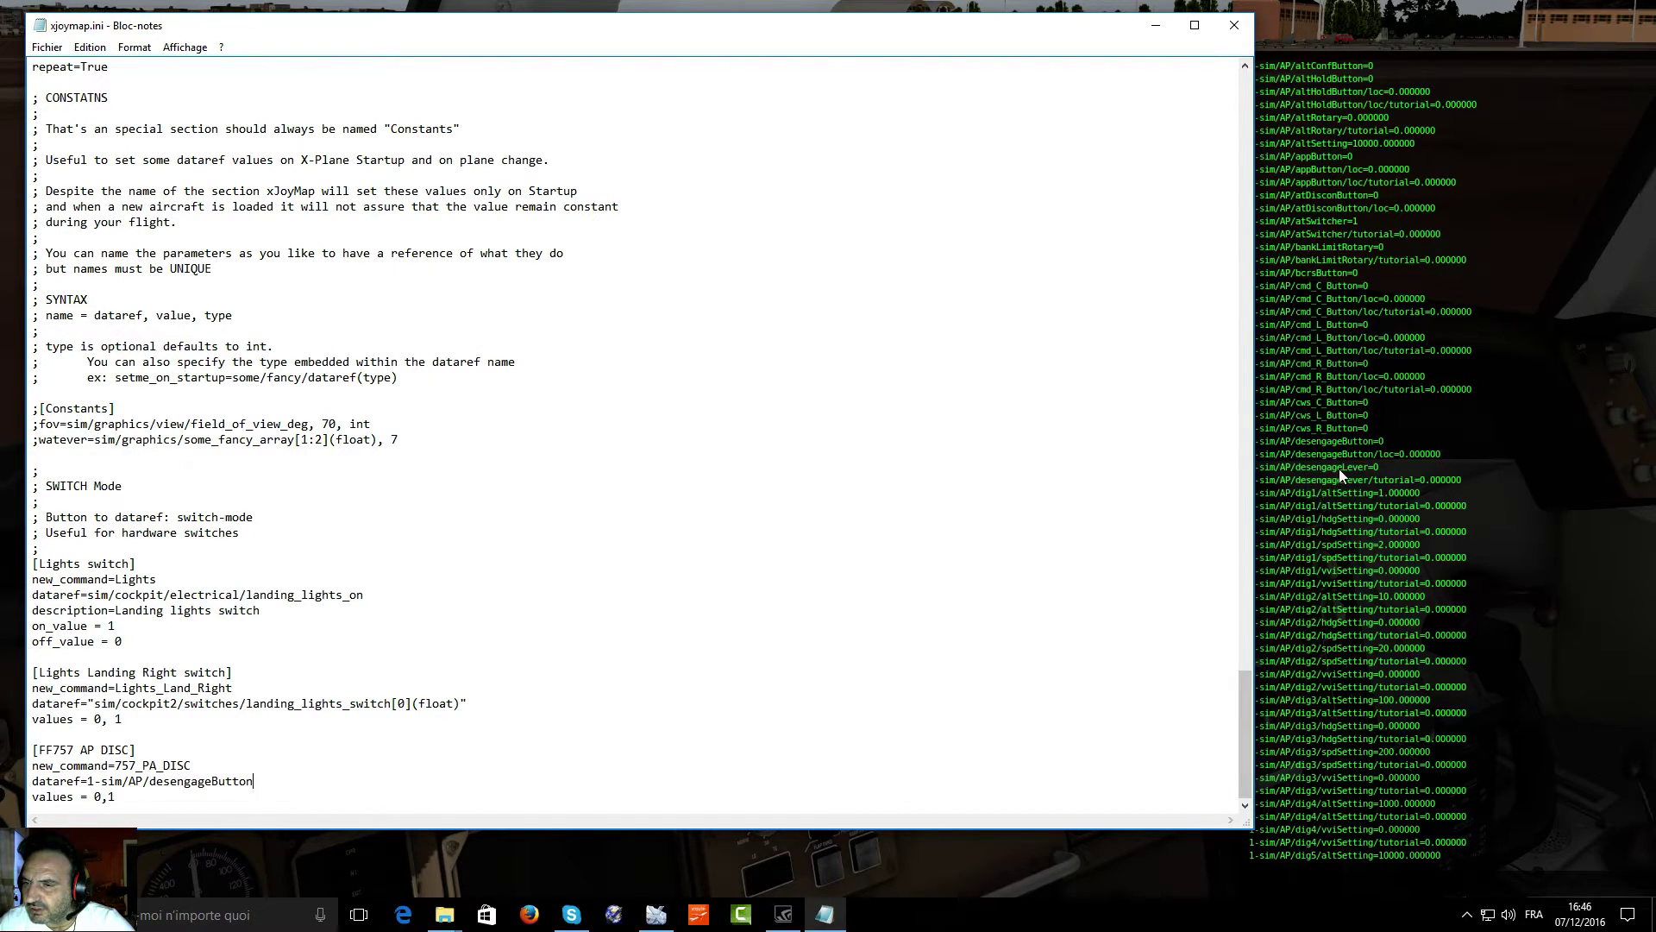
# Step: Correct the FF757 AP DISC dataref to 1-sim/AP/desengageLever and save xjoymap.ini
pyautogui.press('BackSpace')
pyautogui.press('BackSpace')
pyautogui.press('BackSpace')
pyautogui.press('BackSpace')
pyautogui.press('BackSpace')
pyautogui.press('BackSpace')
pyautogui.write('Lever')
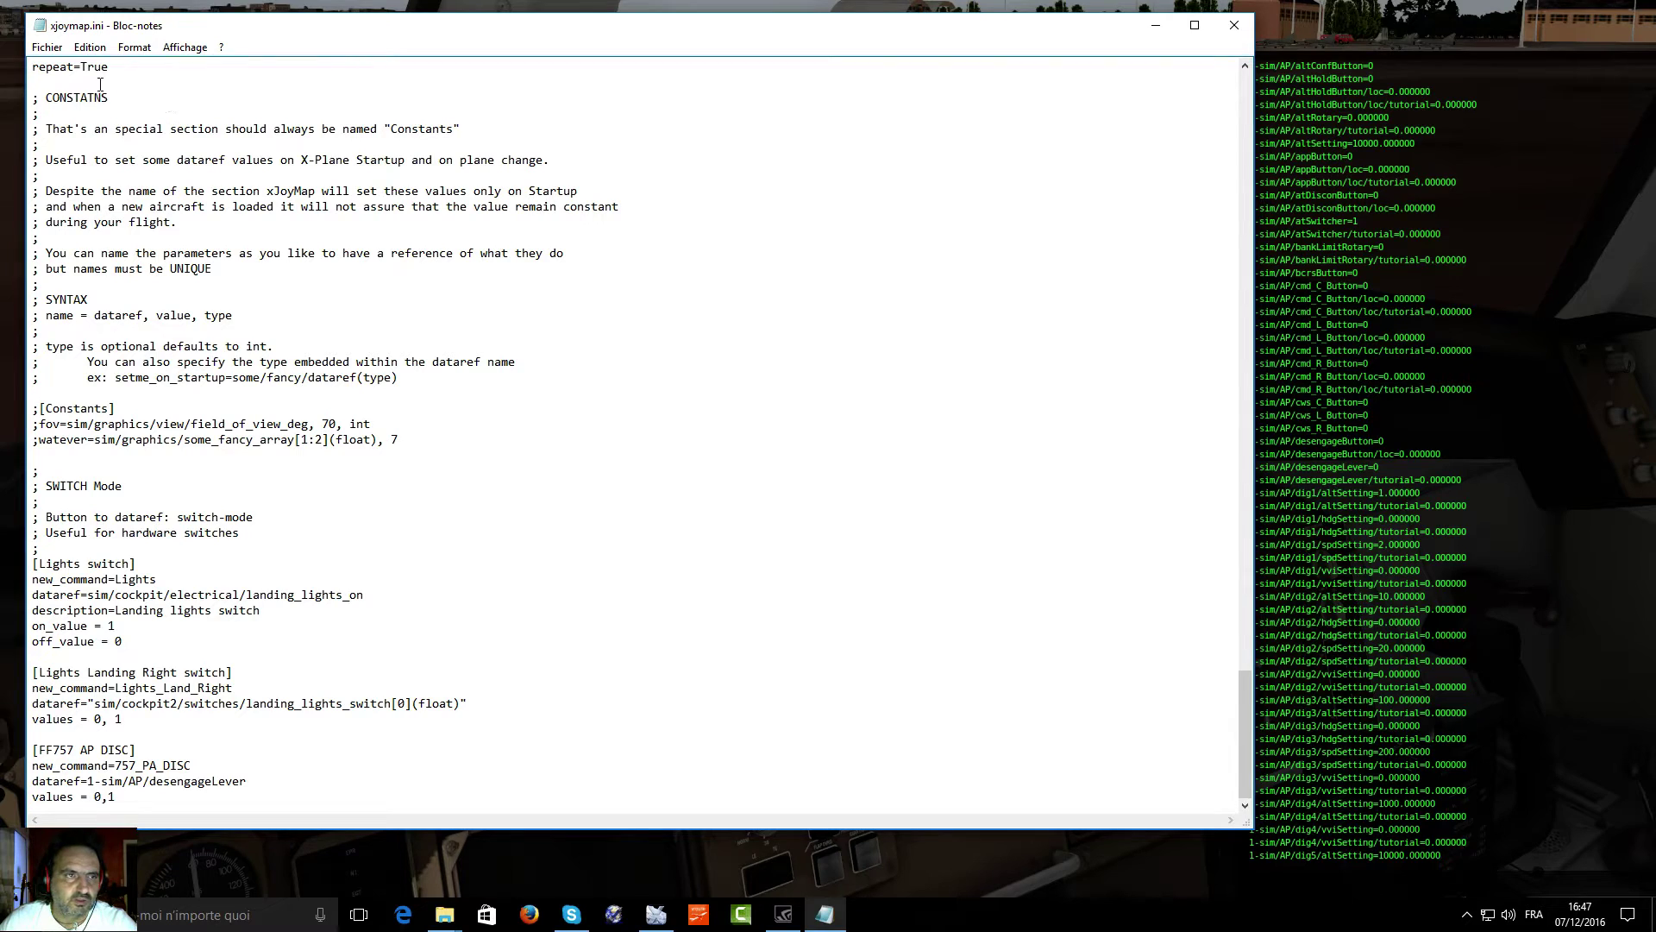
pyautogui.click(46, 47)
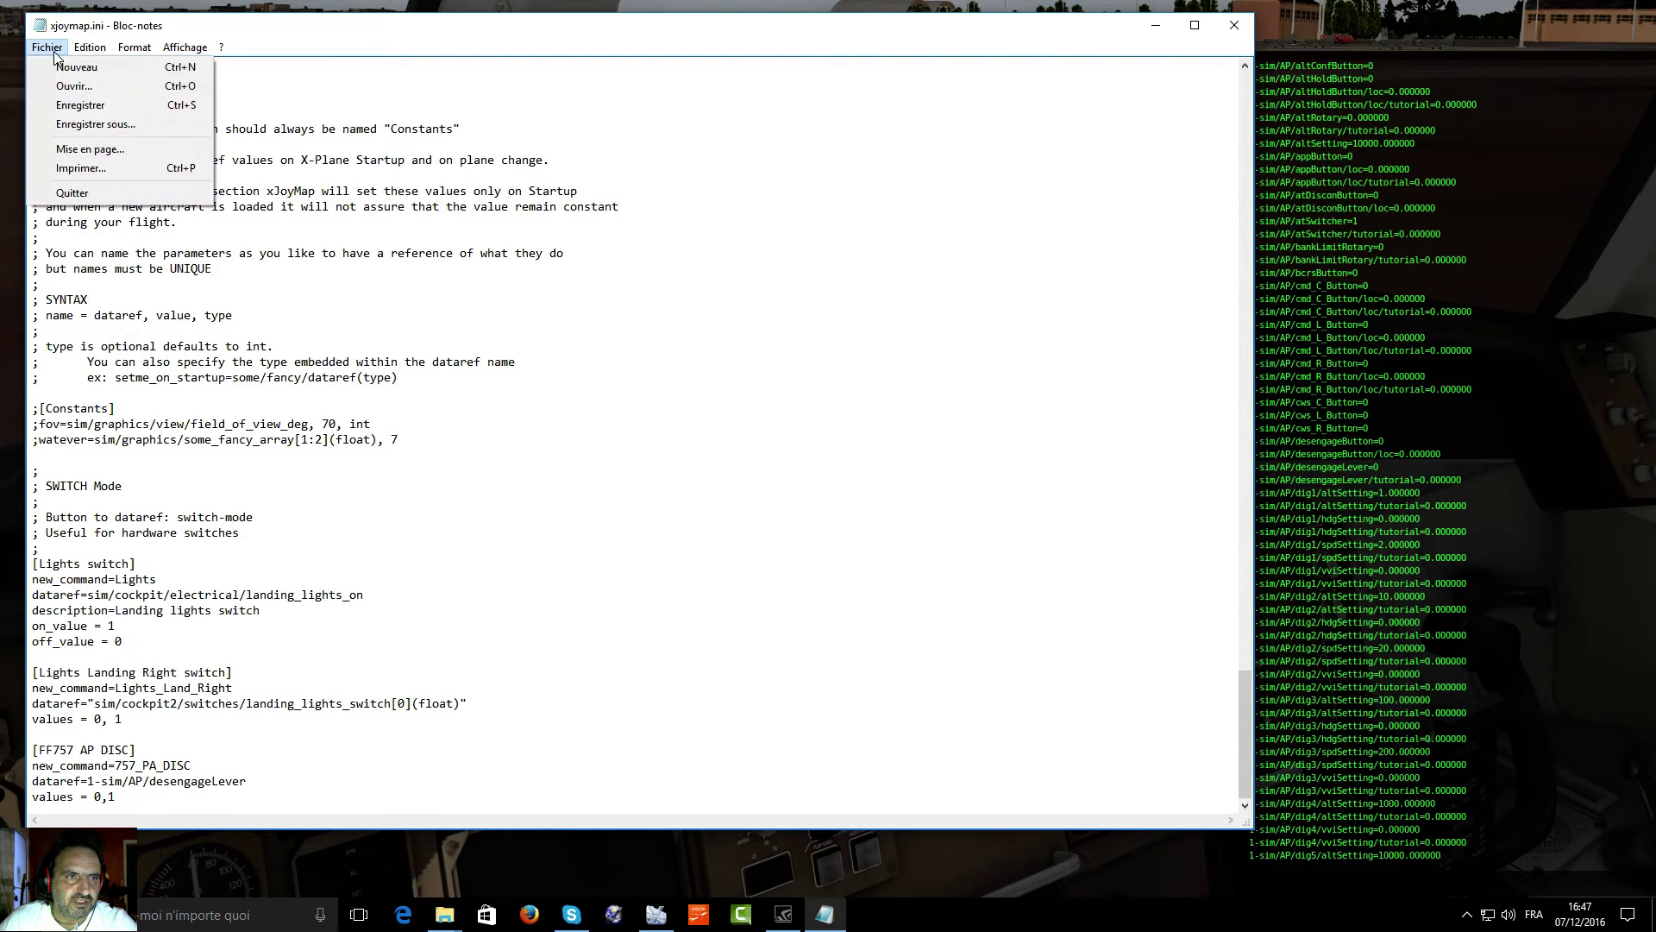
pyautogui.click(83, 105)
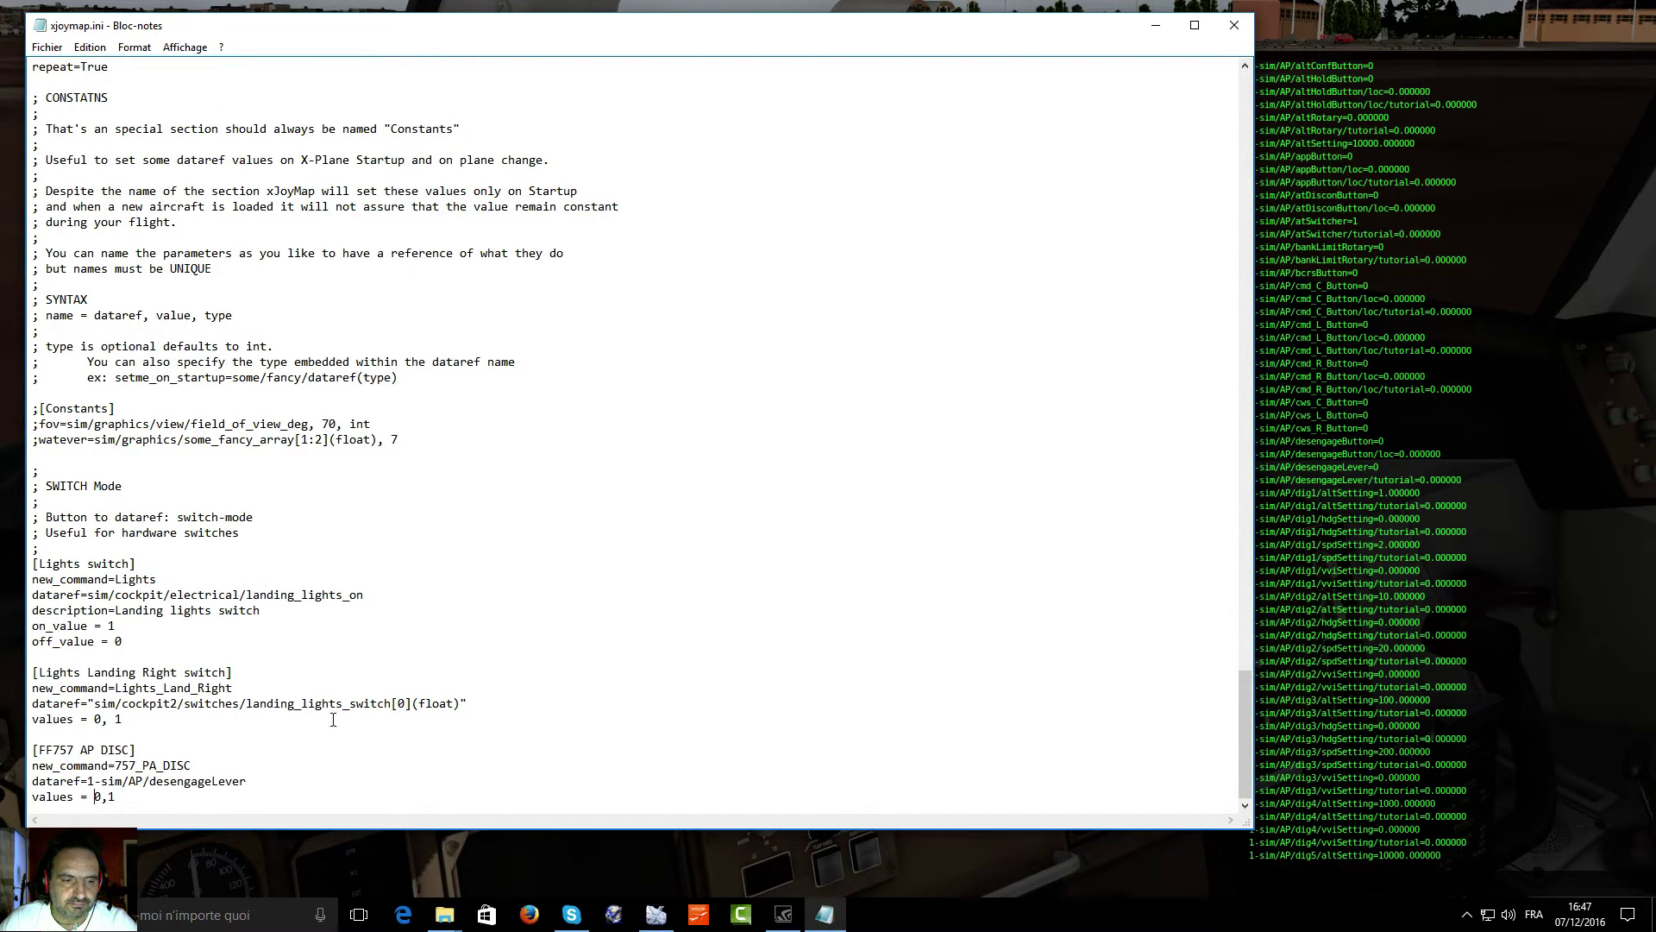
# Step: Switch to X-Plane and move the dataref list window over far enough to close it
pyautogui.click(515, 851)
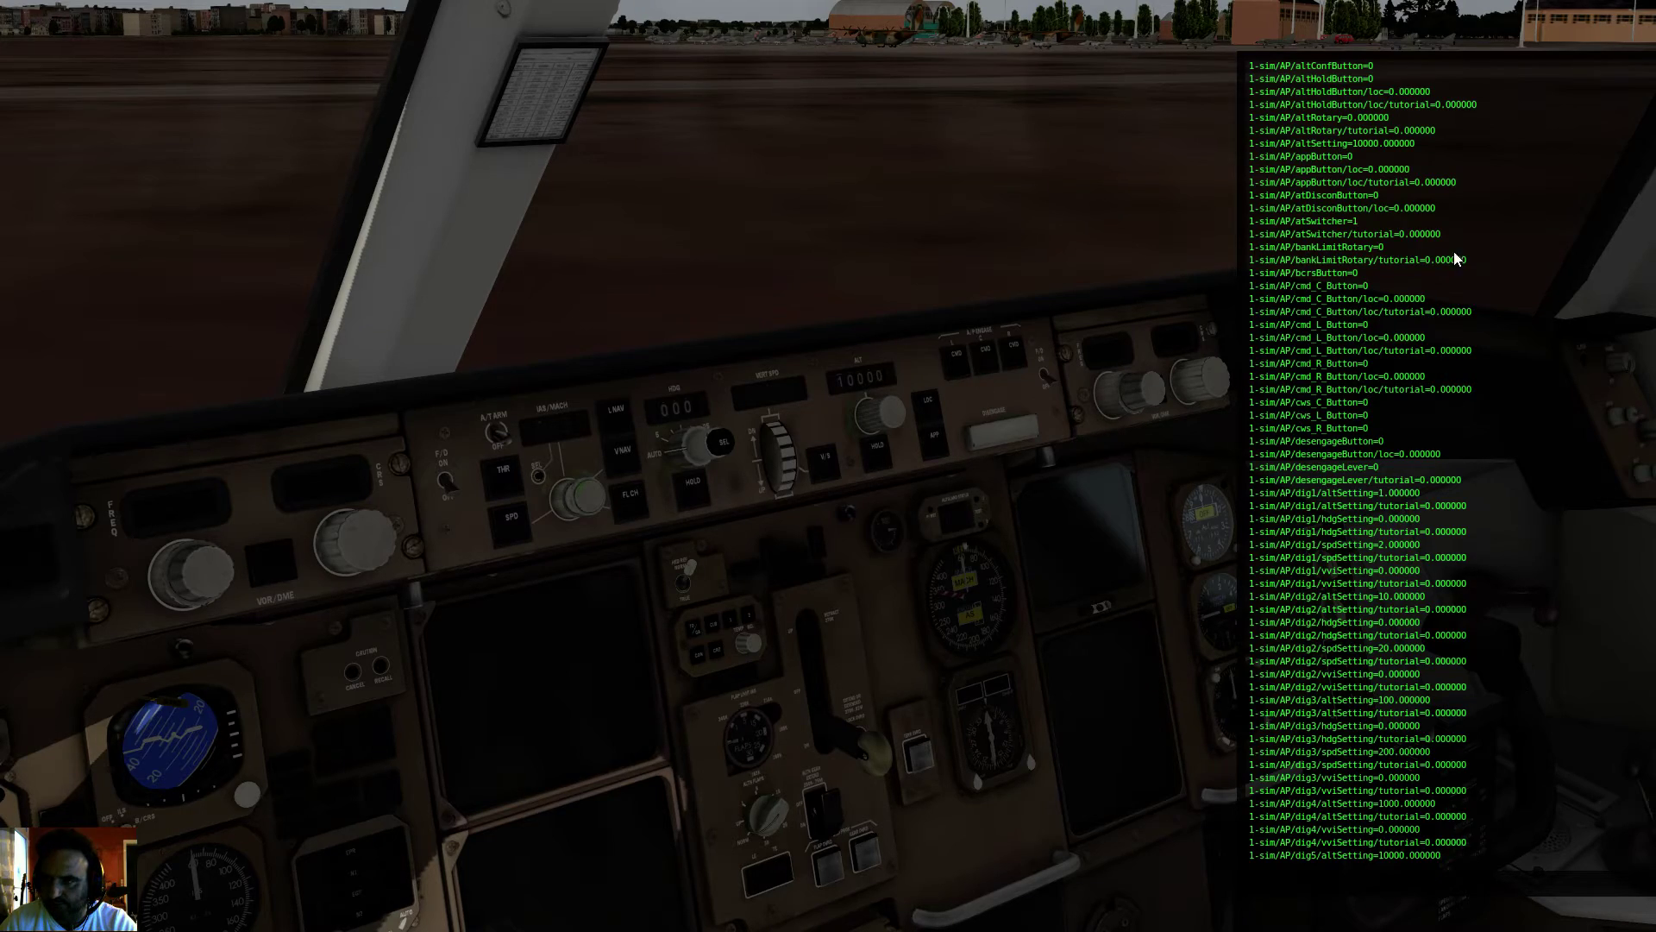
pyautogui.moveTo(1488, 110); pyautogui.dragTo(281, 74)
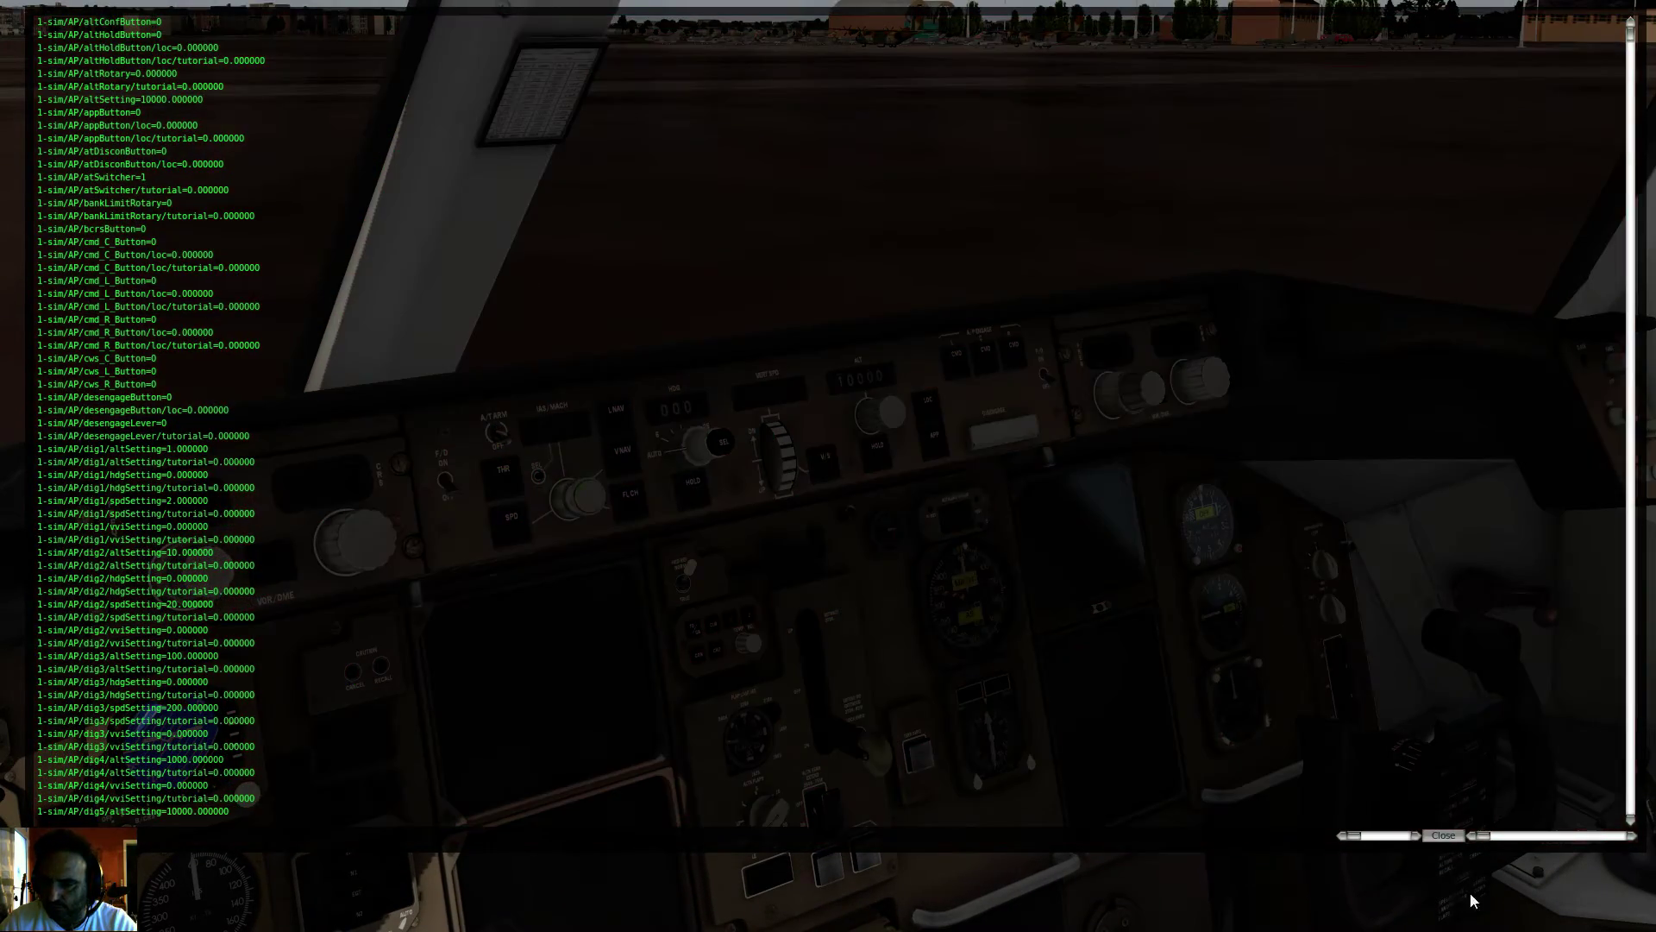
pyautogui.click(1447, 839)
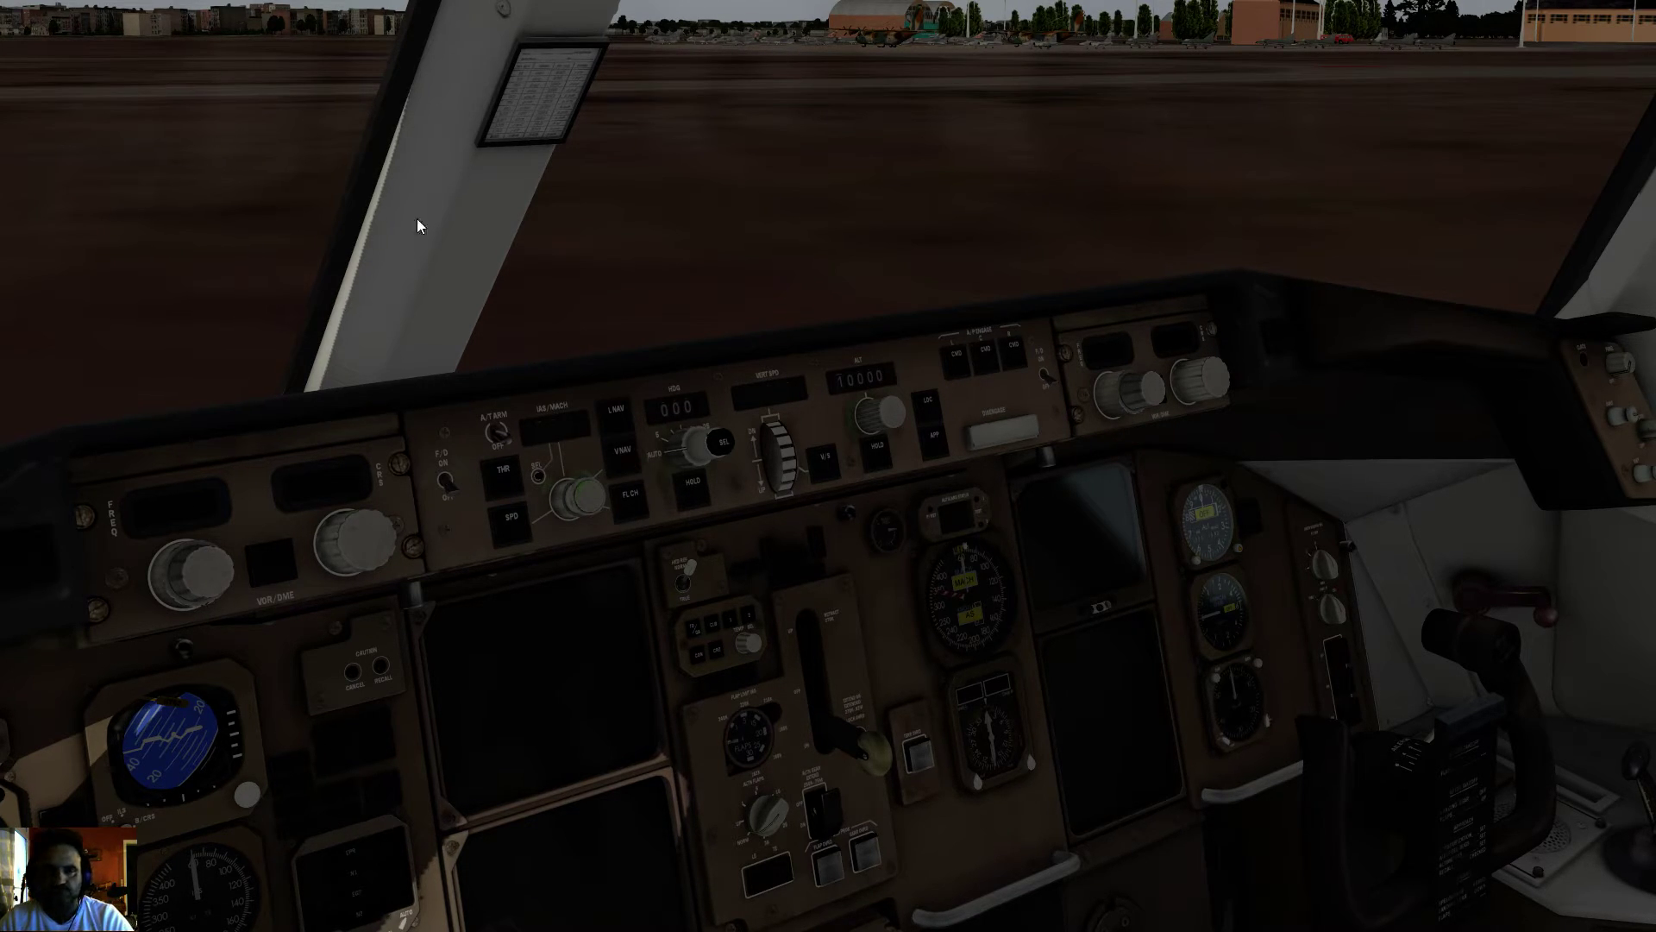
# Step: Reload the xJoyMap plugin's configuration in X-Plane
pyautogui.moveTo(425, 8)
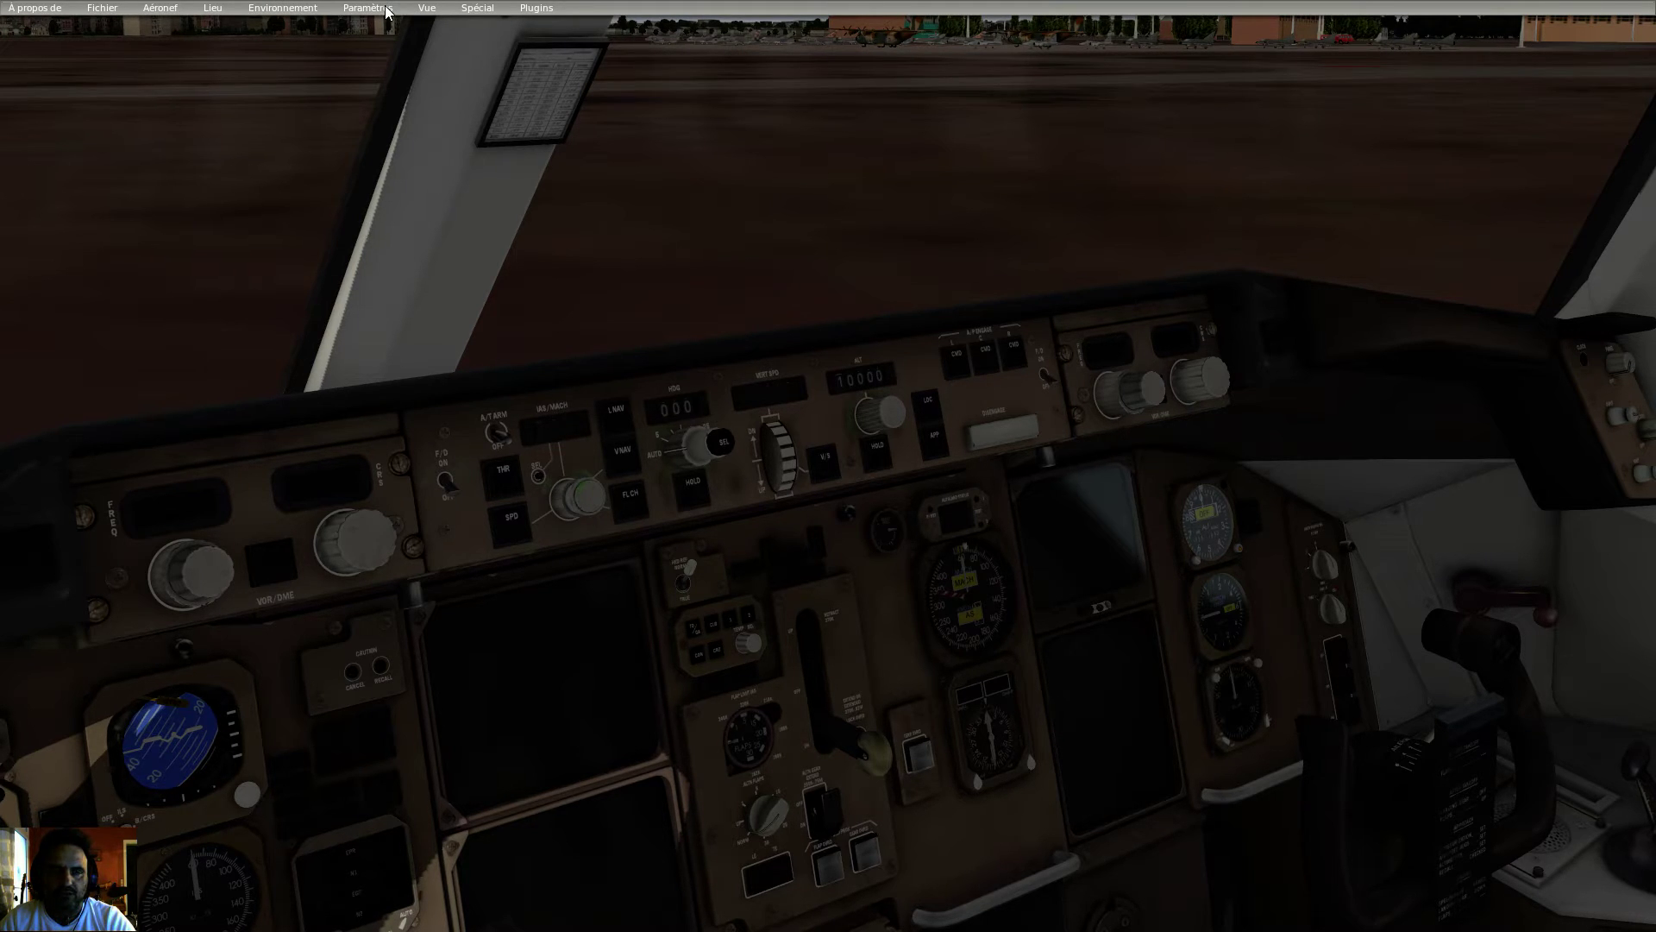
pyautogui.click(536, 9)
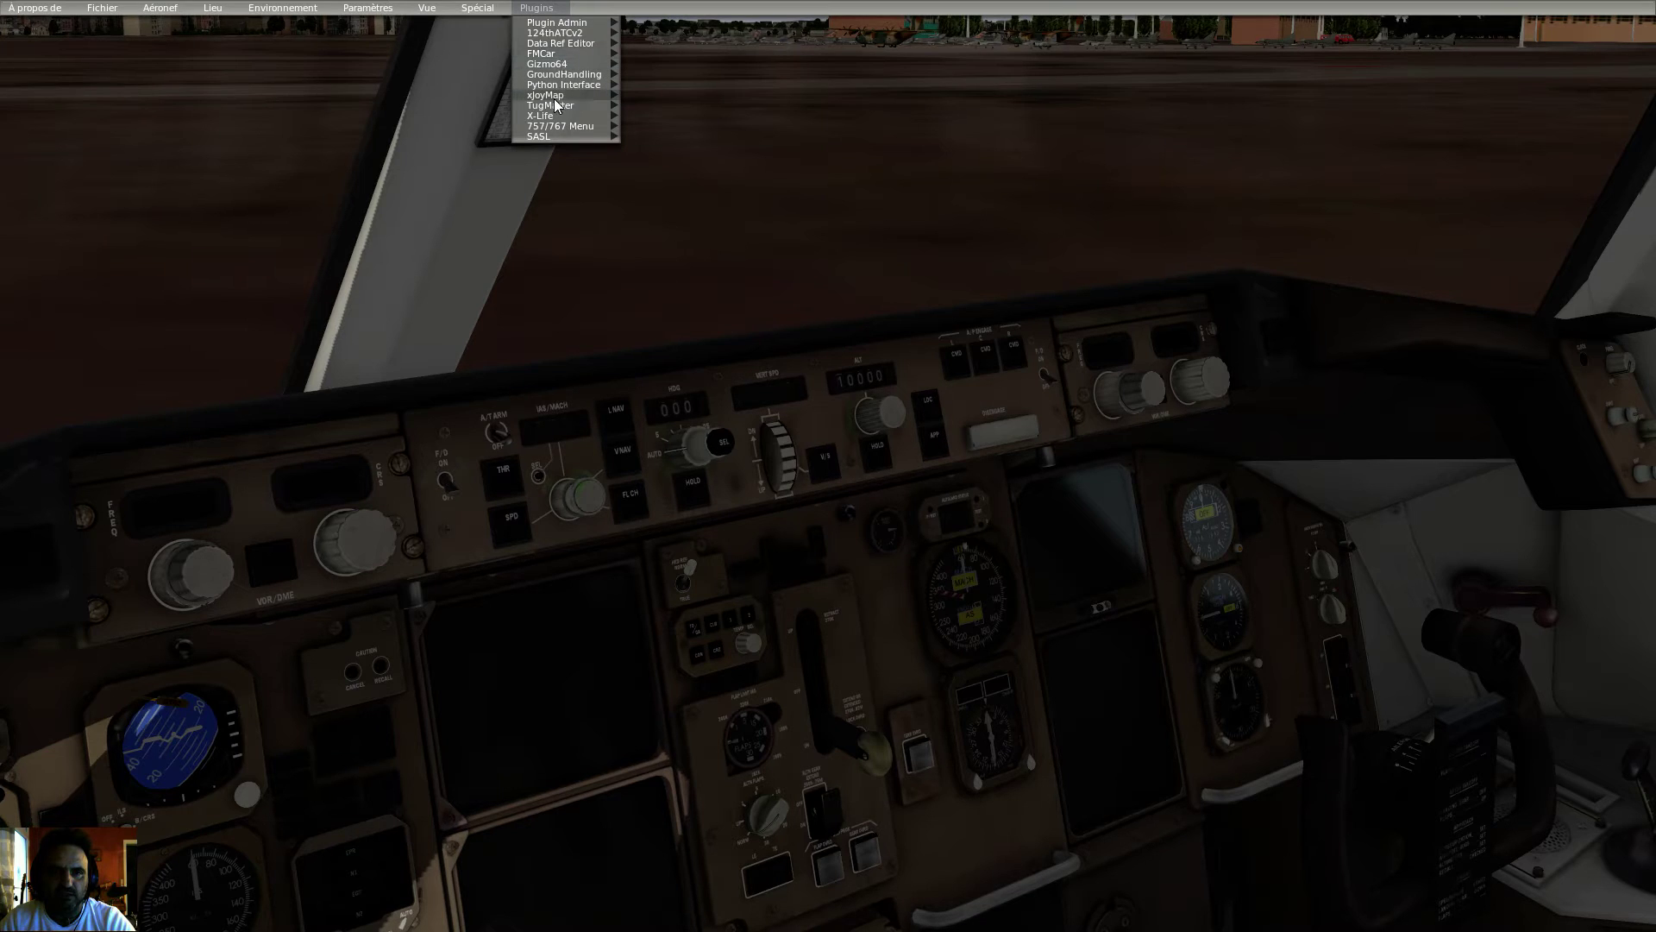
pyautogui.click(554, 99)
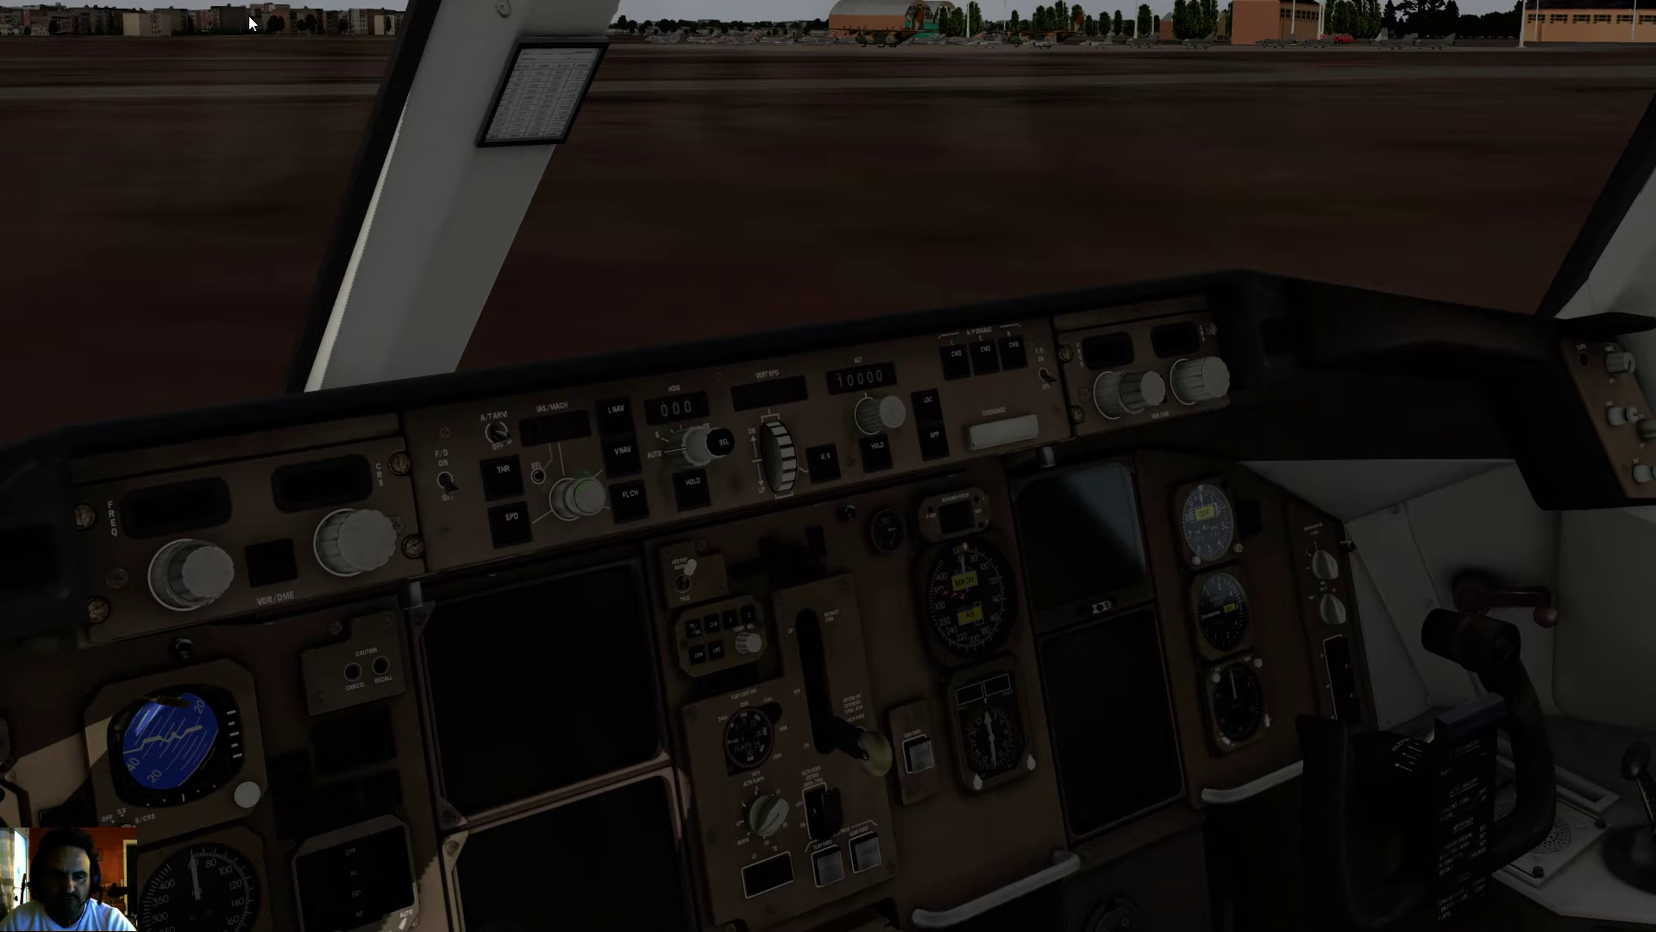
# Step: Open the Joystick & Equipements settings and browse the plugin commands for the joystick button currently assigned to 757_DISC
pyautogui.moveTo(250, 7)
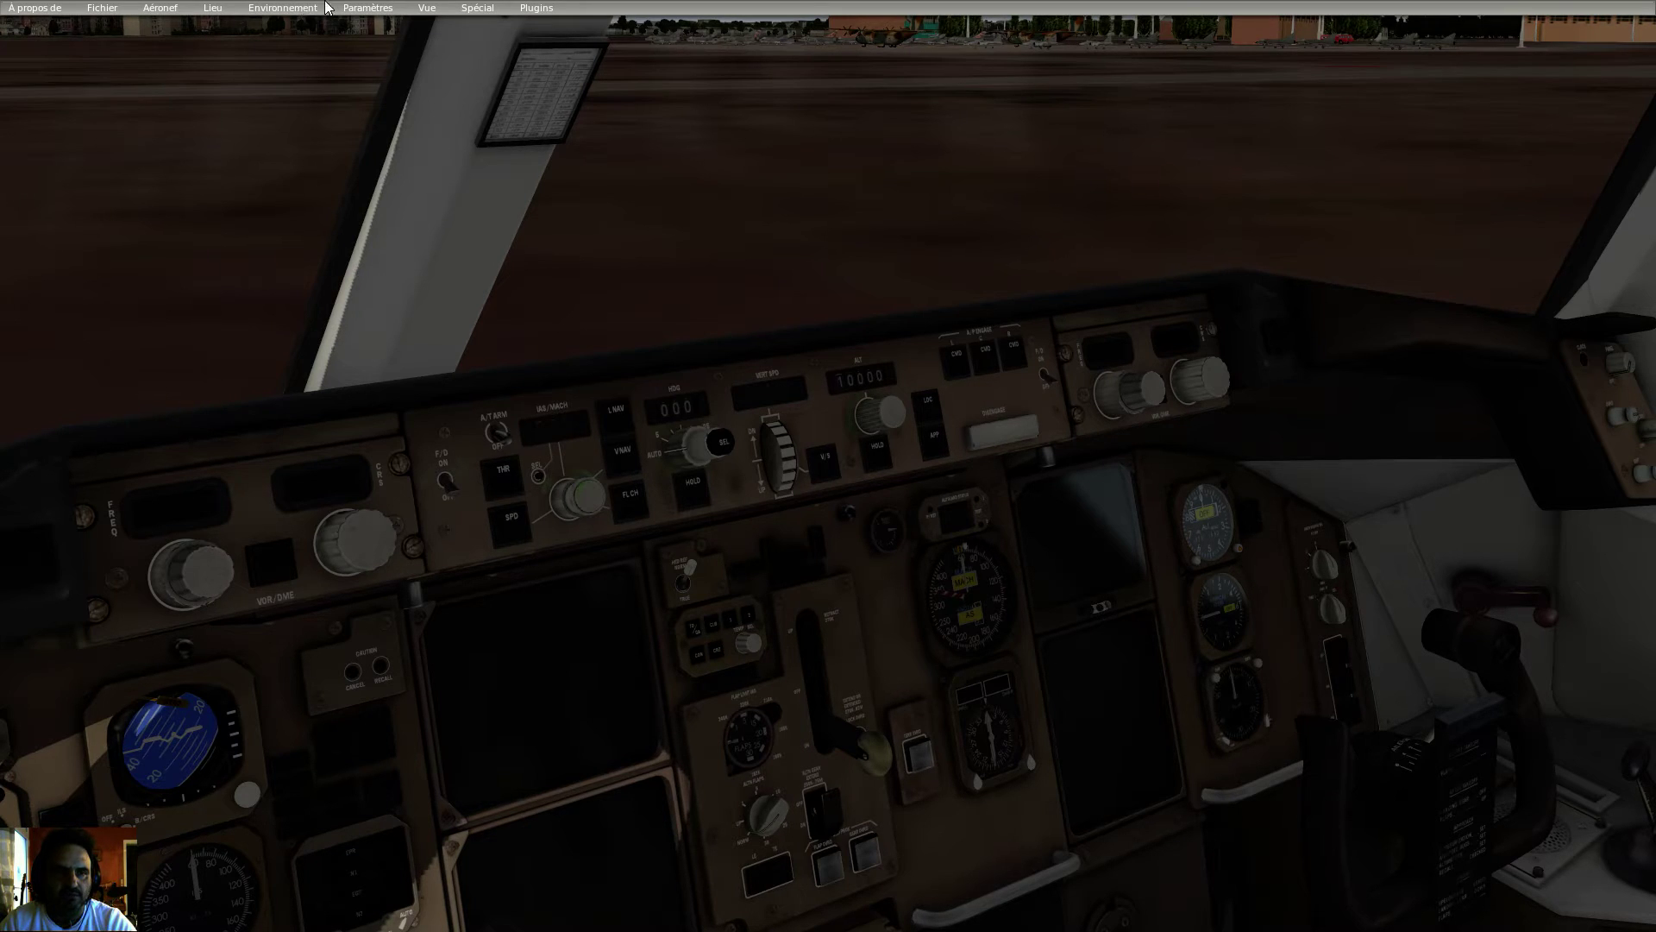
pyautogui.click(363, 8)
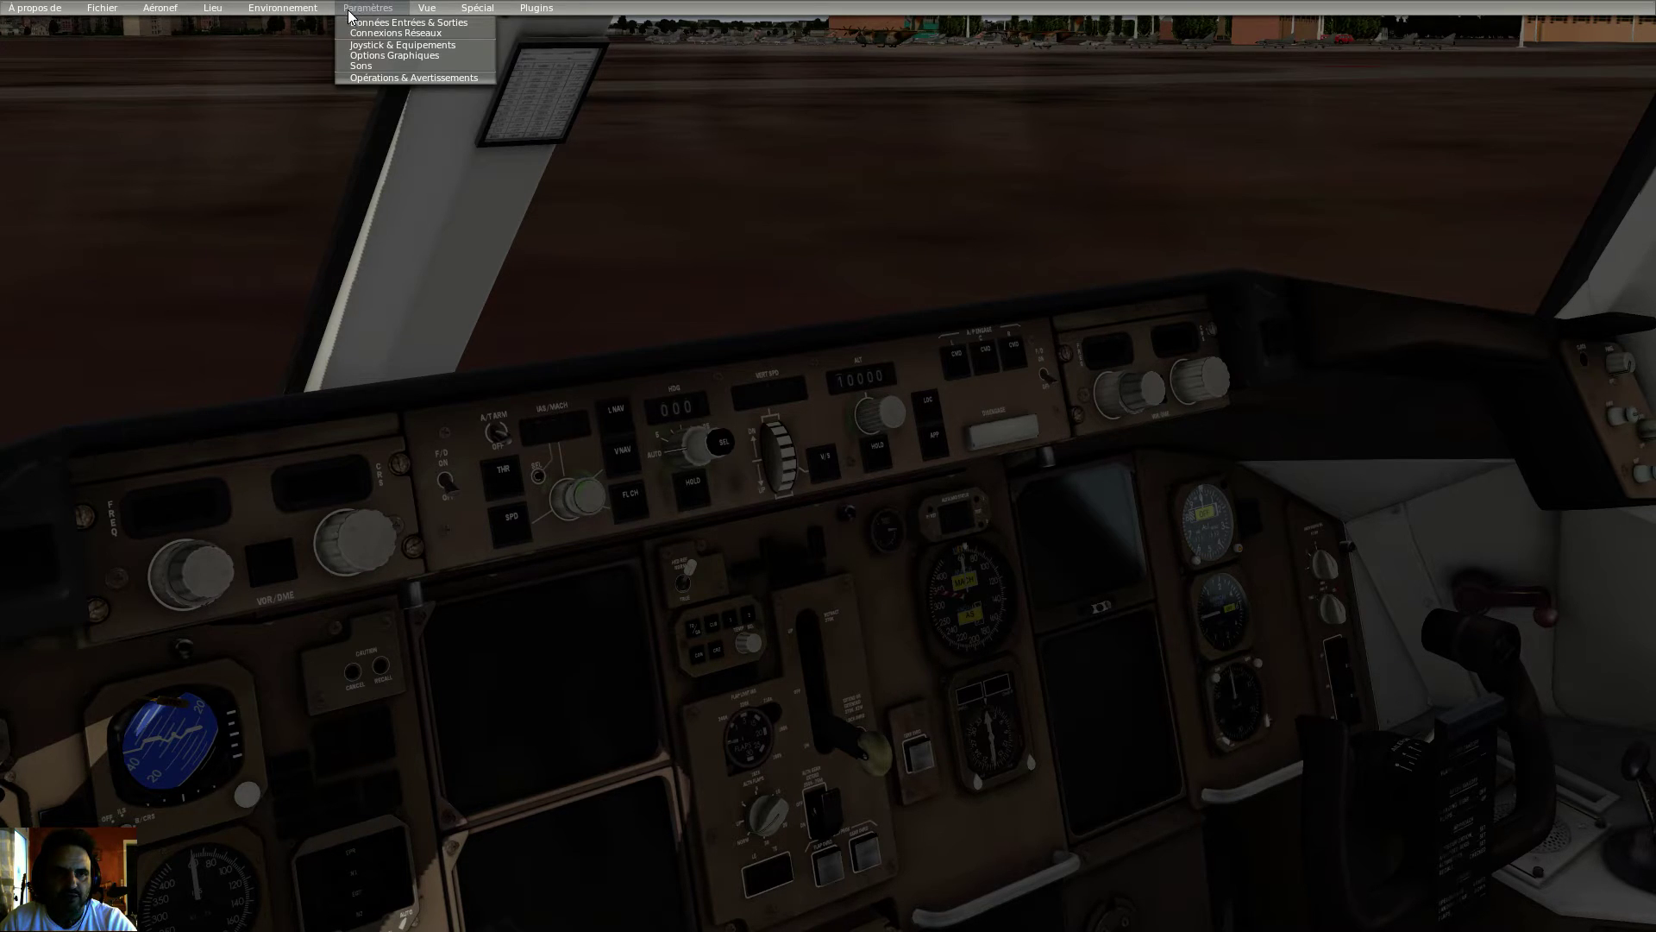
pyautogui.click(381, 45)
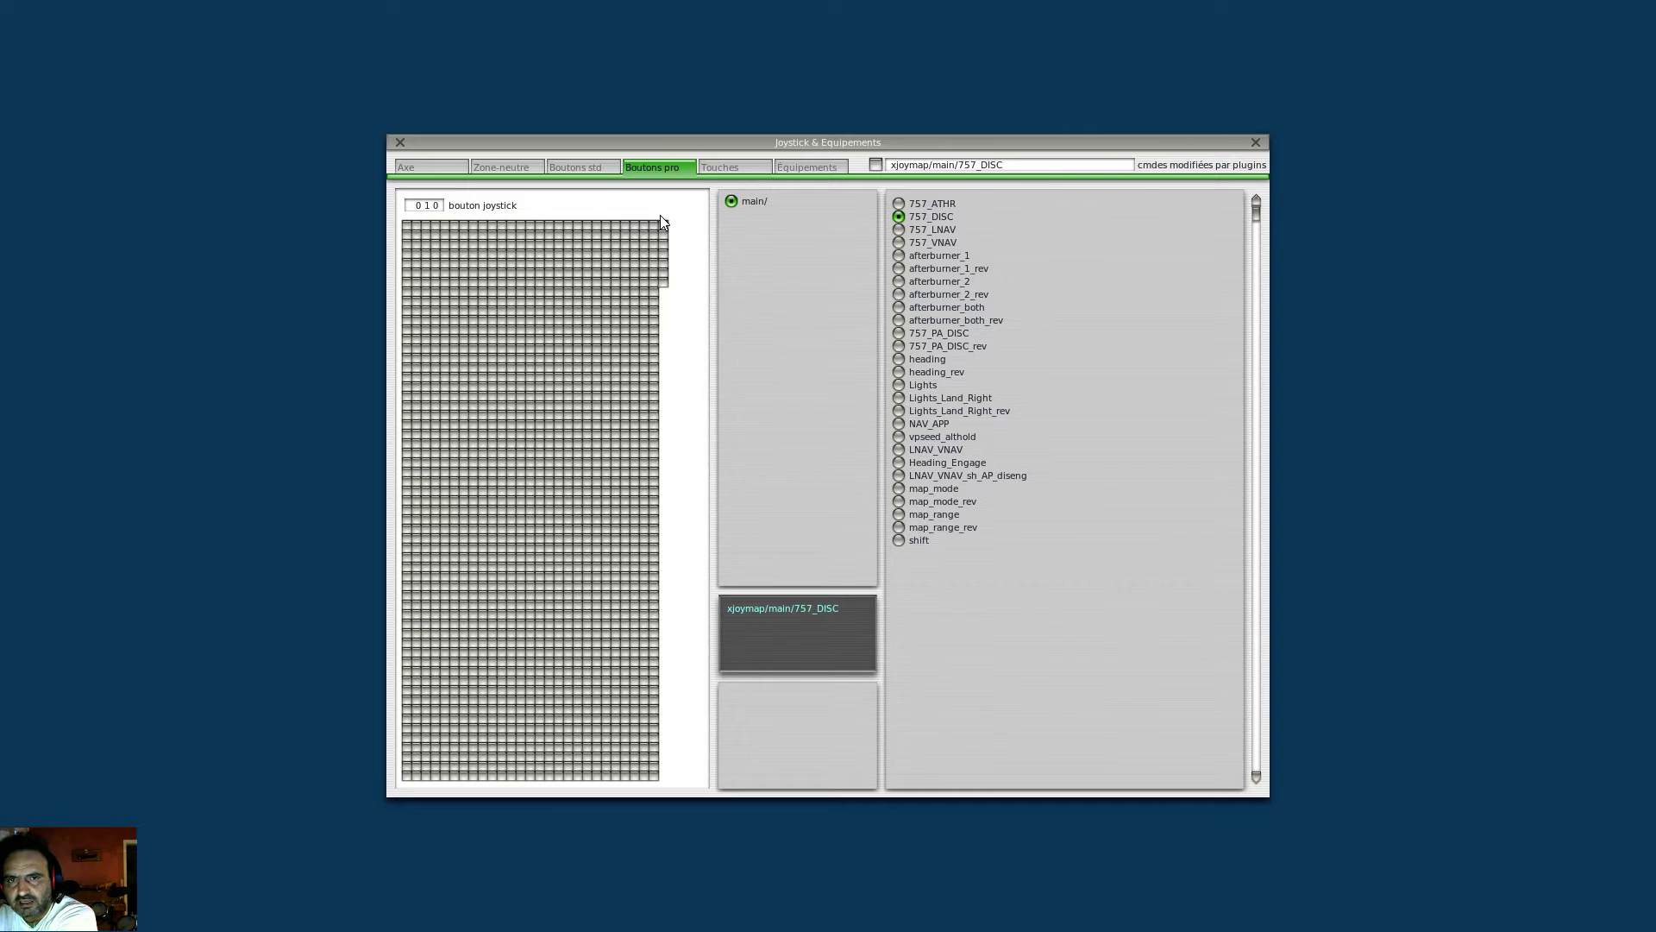
pyautogui.click(875, 166)
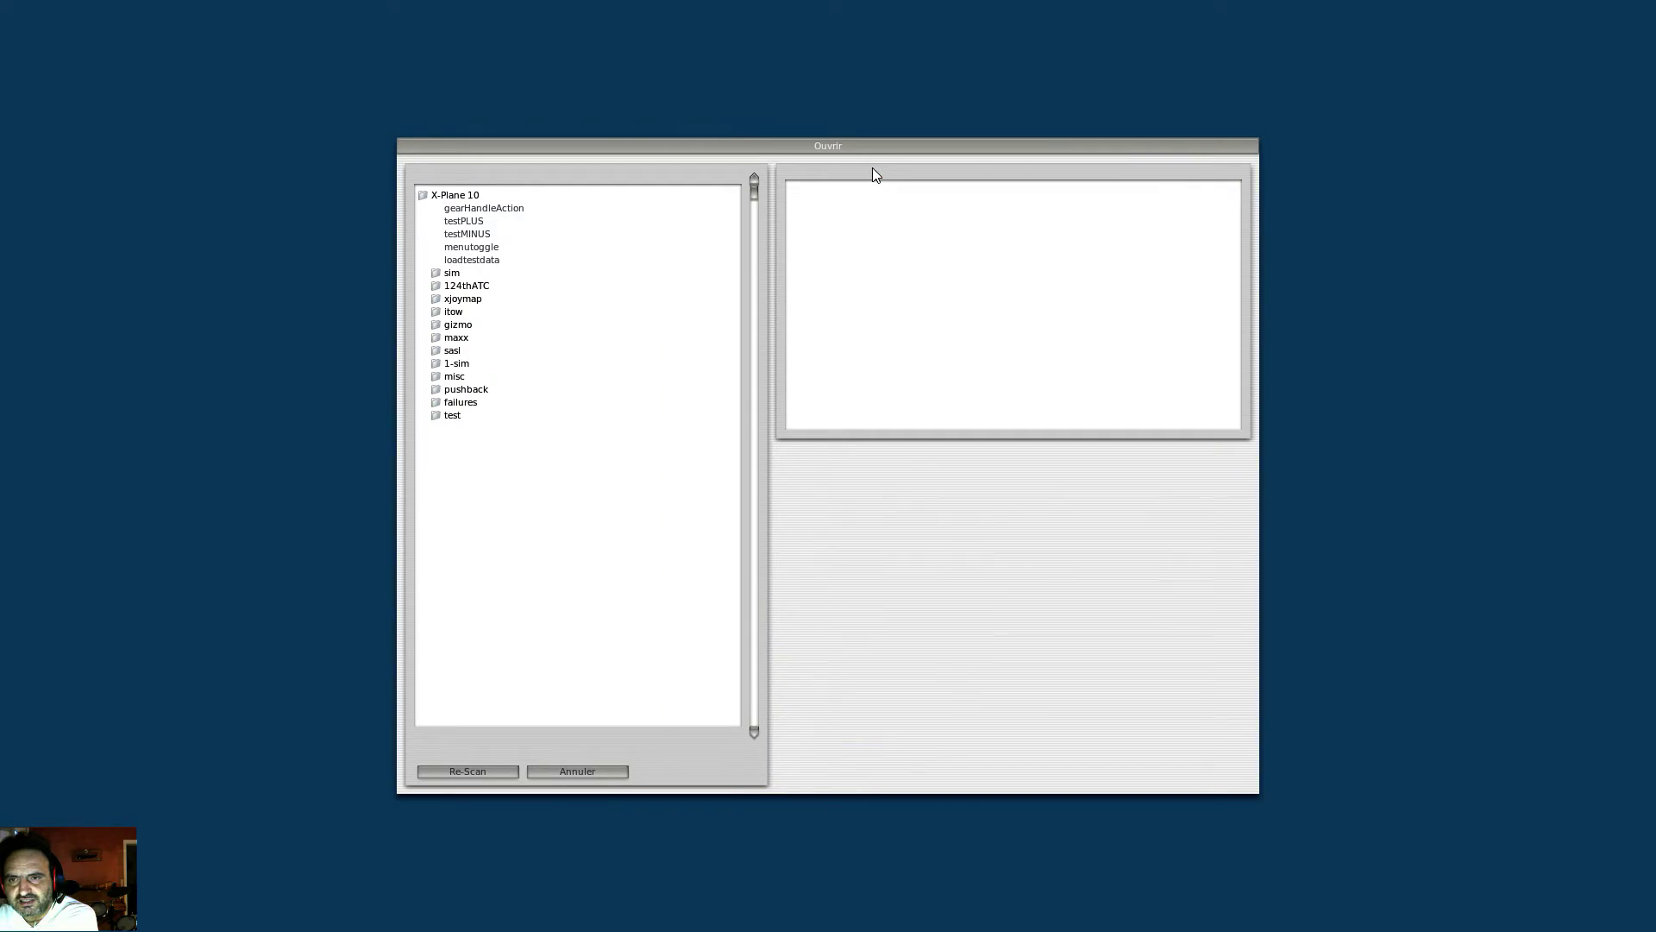
# Step: Assign the command xjoymap/main/757_PA_DISC to the joystick button and close the joystick settings
pyautogui.click(475, 301)
pyautogui.click(484, 310)
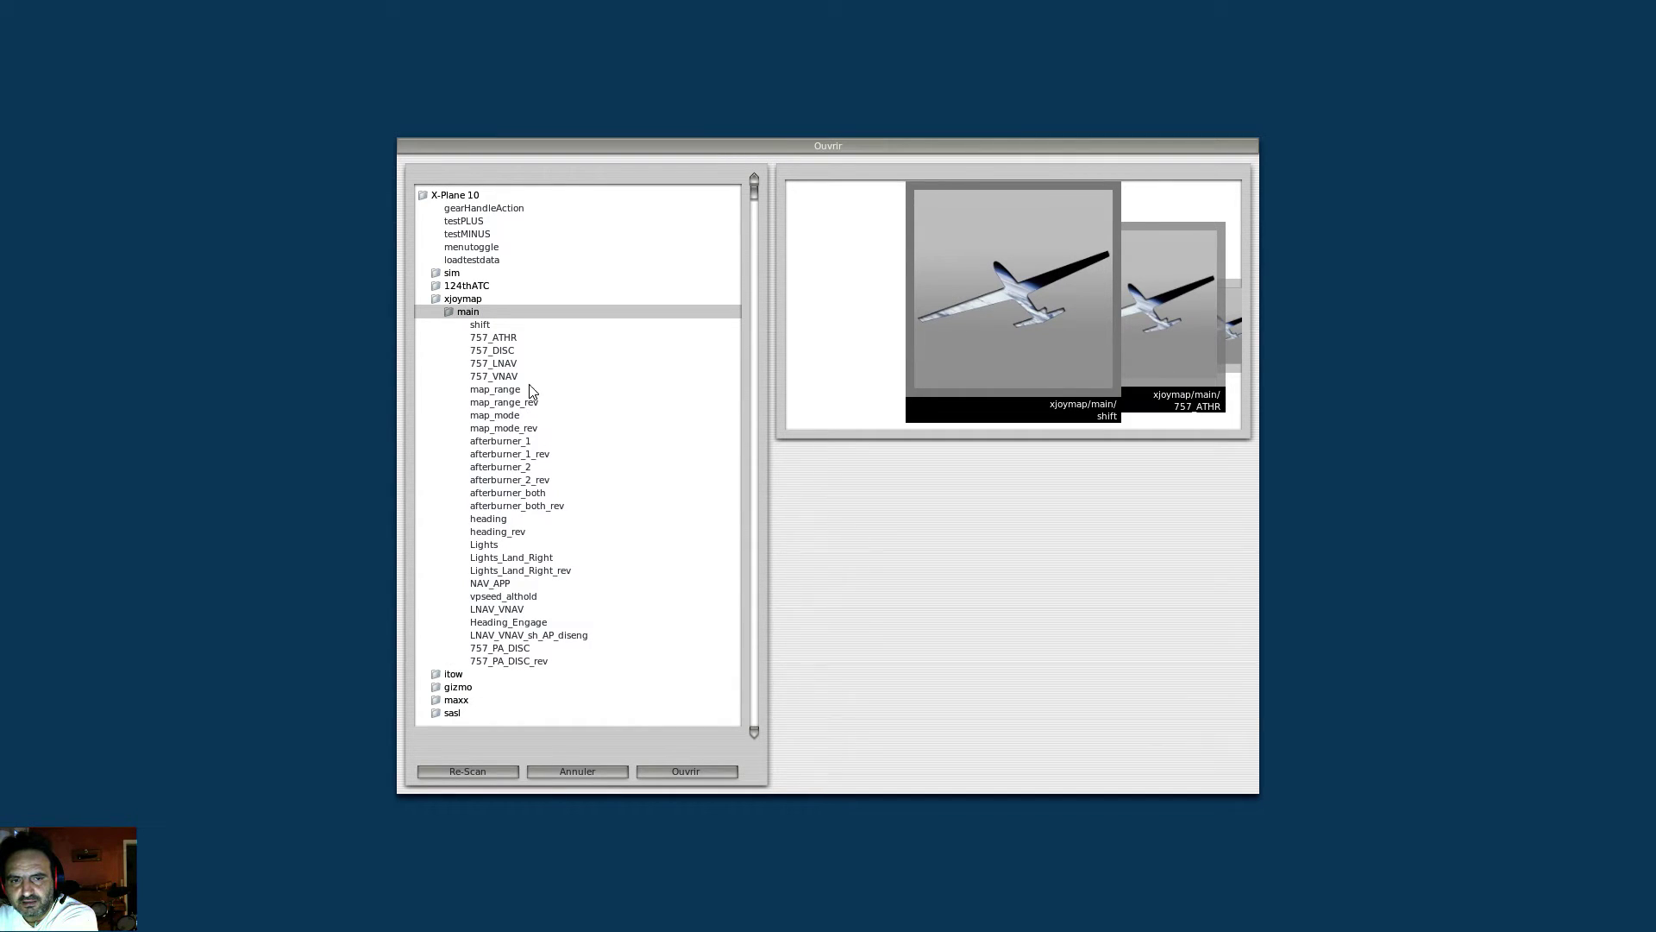
pyautogui.click(500, 648)
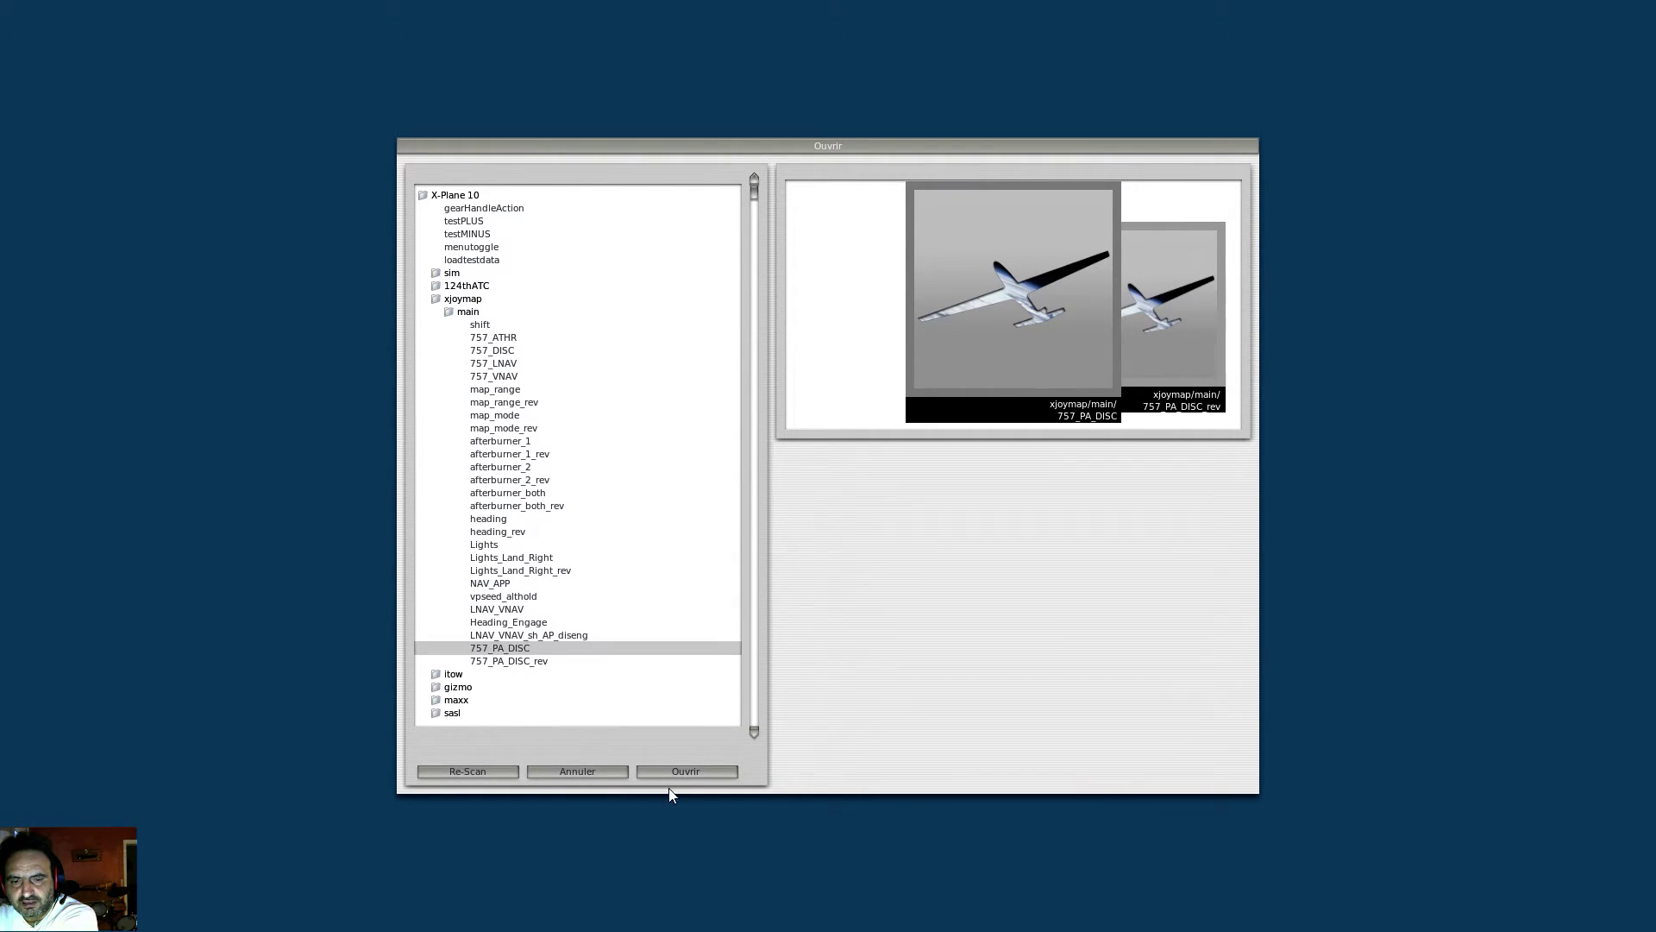
pyautogui.click(653, 770)
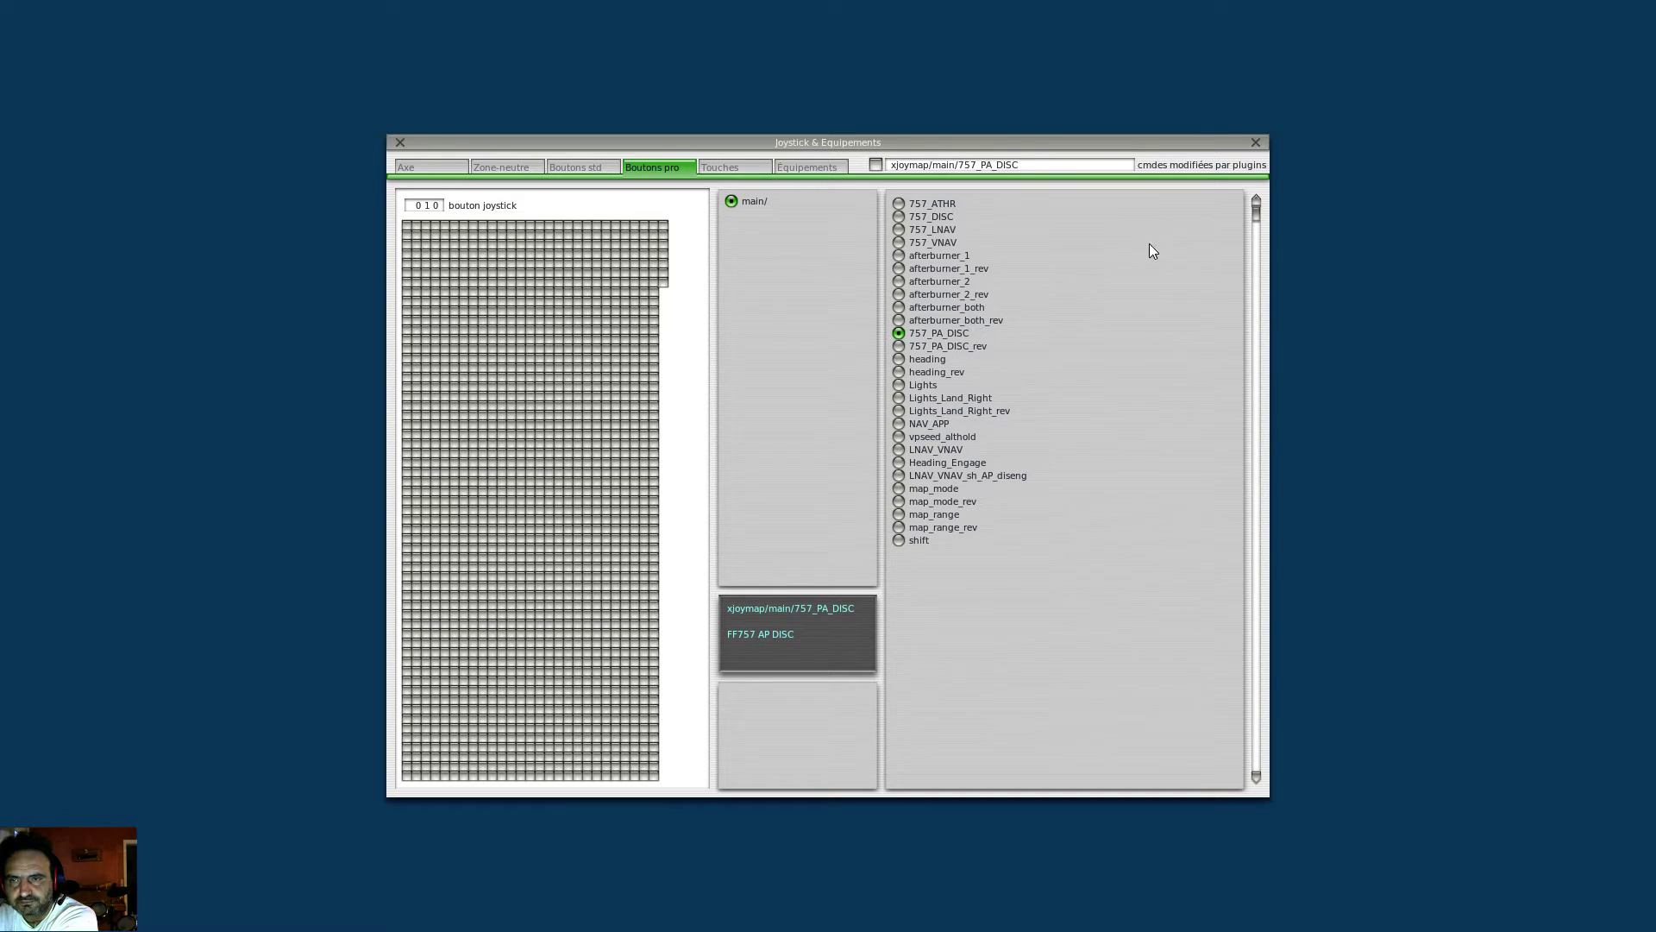
pyautogui.click(1255, 143)
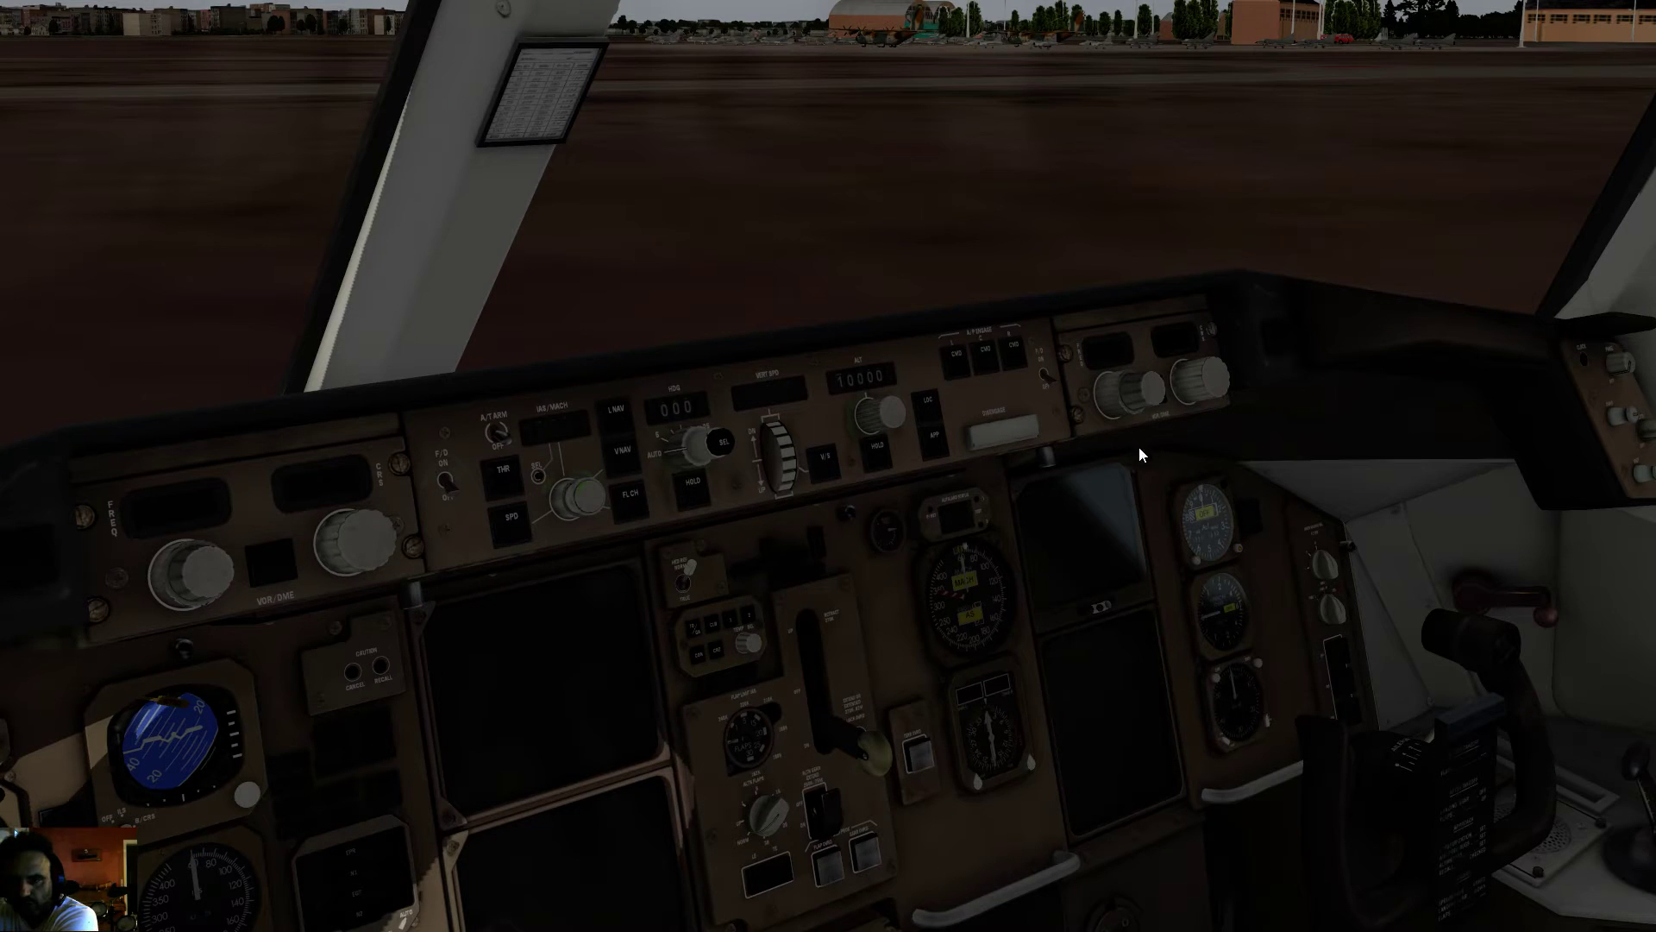
# Step: Toggle the autopilot disengage bar in the cockpit repeatedly to check its movement
pyautogui.click(1015, 440)
pyautogui.click(1014, 427)
pyautogui.click(1015, 428)
pyautogui.click(1015, 429)
pyautogui.click(1016, 429)
pyautogui.click(1016, 429)
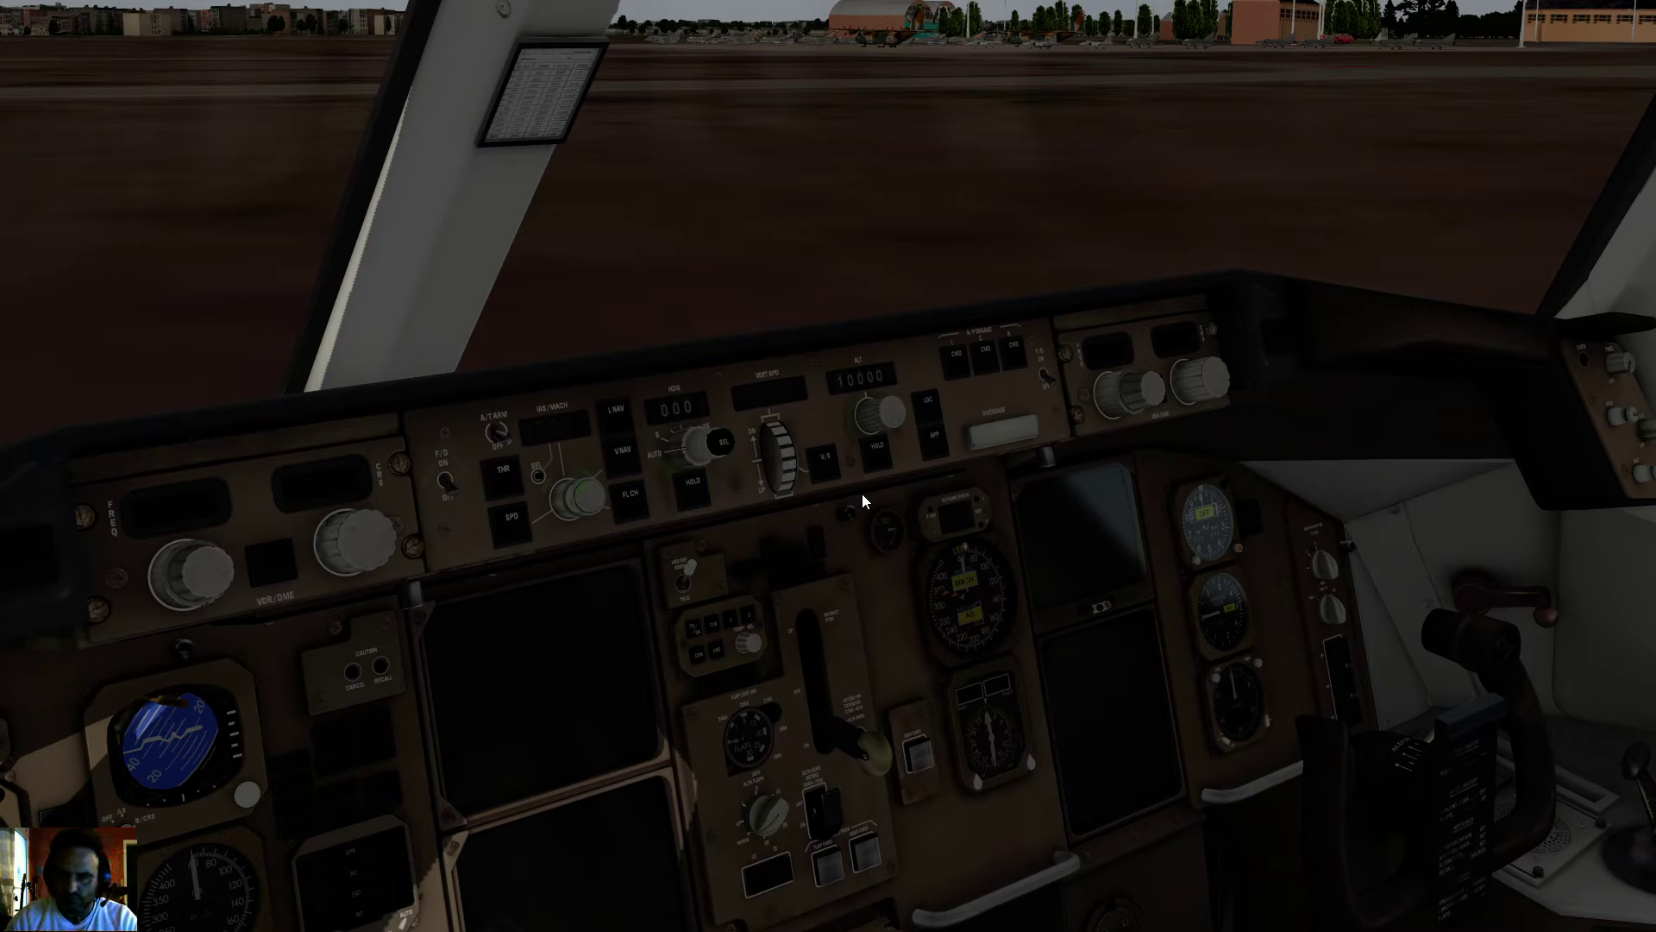
# Step: Switch to Notepad, move the xjoymap.ini window clear of the desktop icons and open Nouveau document texte.txt
pyautogui.hotkey('alt', 'Tab')
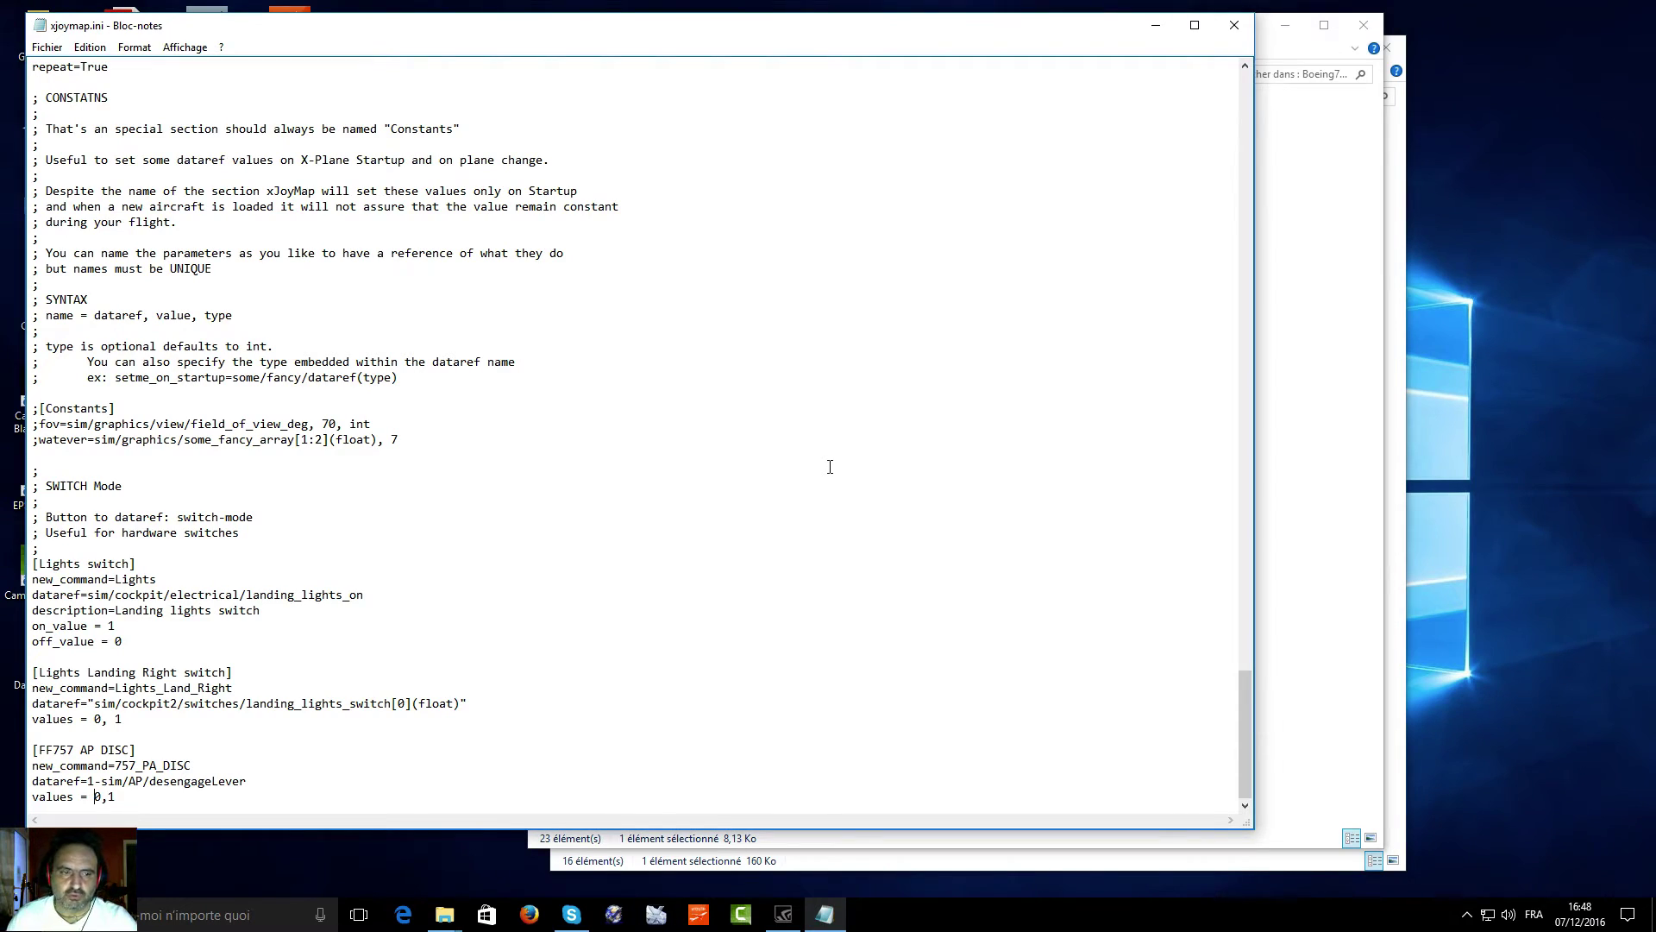
pyautogui.moveTo(511, 29); pyautogui.dragTo(743, 22)
pyautogui.doubleClick(211, 664)
# Step: Copy the four FF757 AUTOPILOT sections (DISC, ATHR, LNAV, VNAV) from Nouveau document texte.txt and close that file
pyautogui.moveTo(436, 377); pyautogui.dragTo(285, 86)
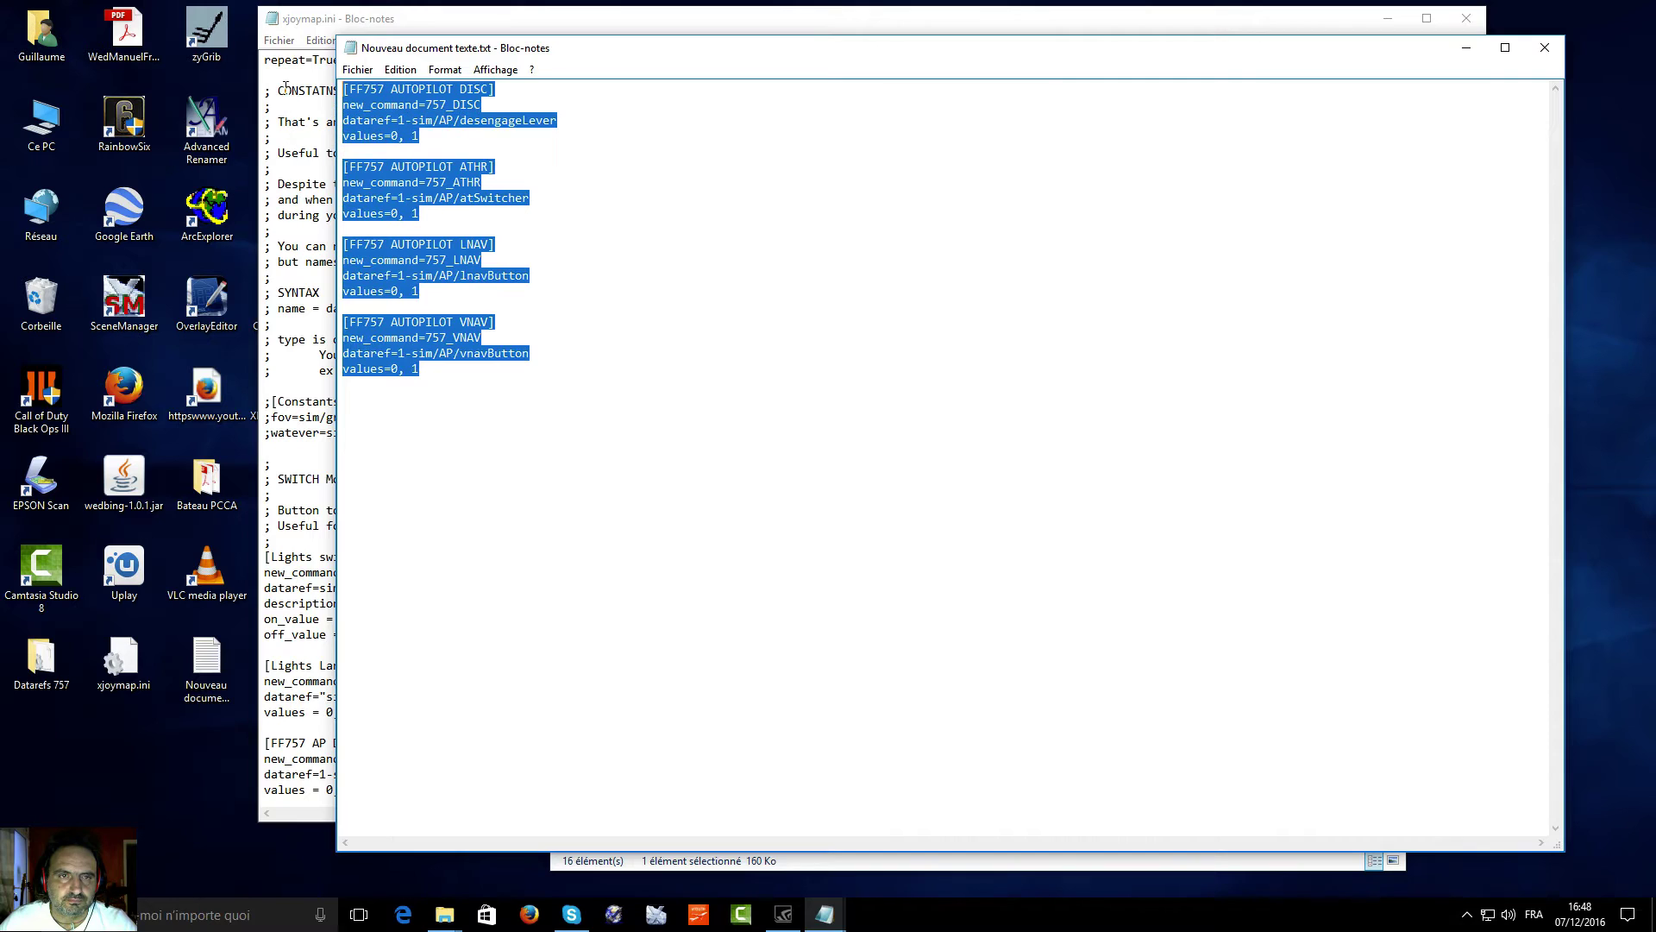
pyautogui.rightClick(429, 108)
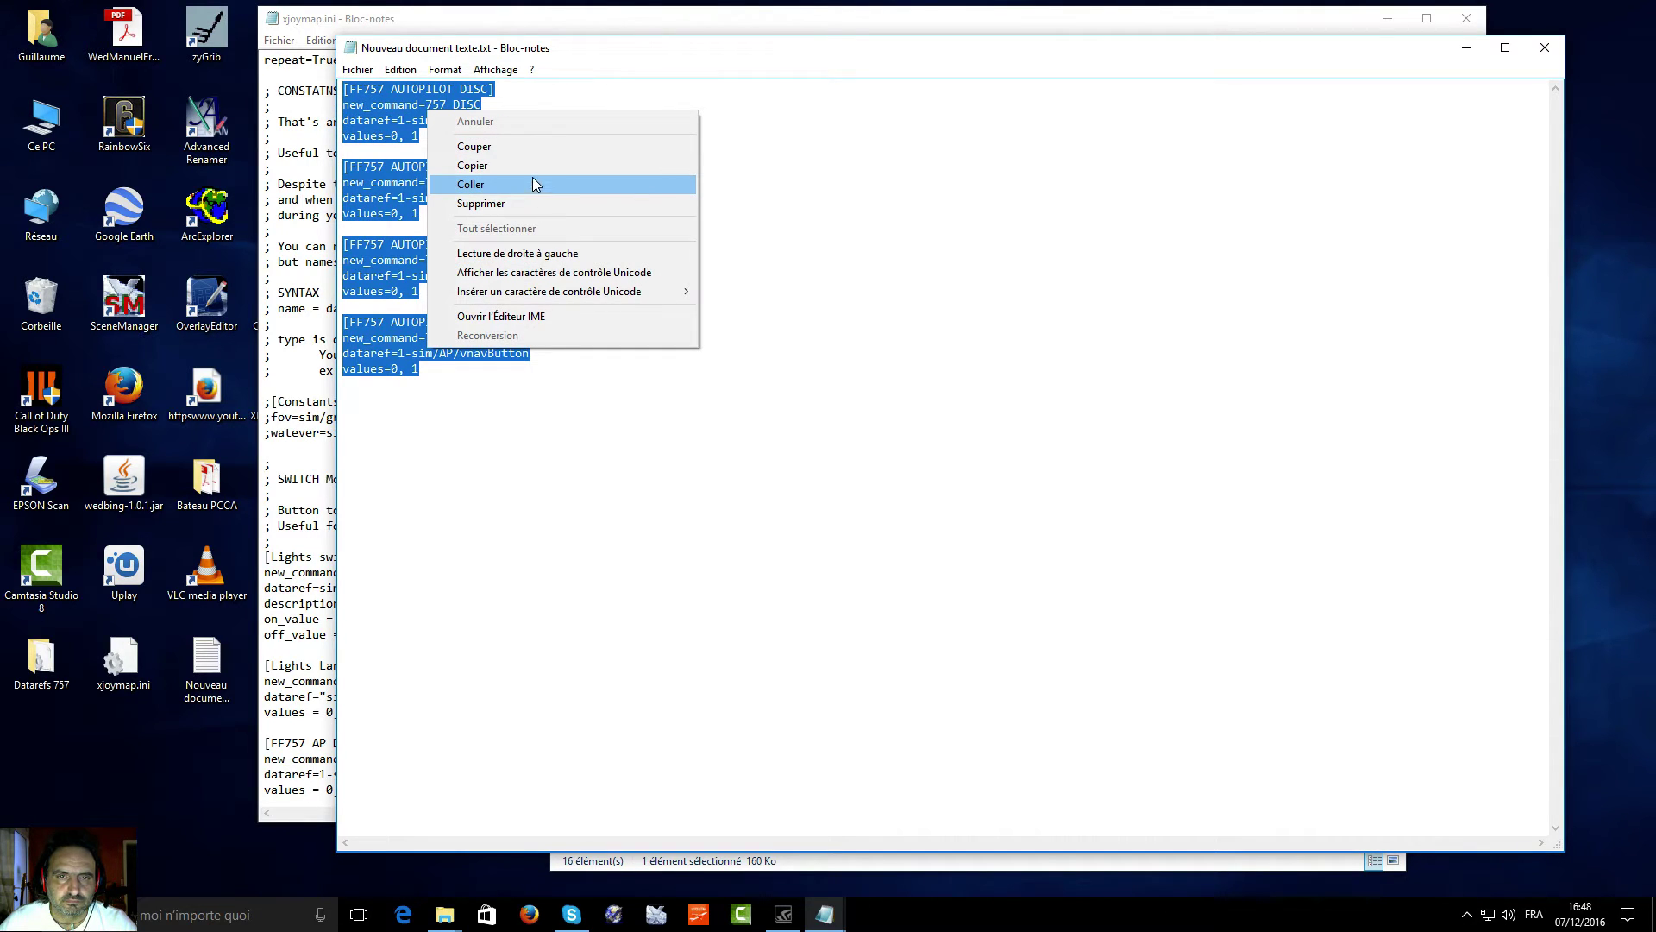
pyautogui.click(532, 165)
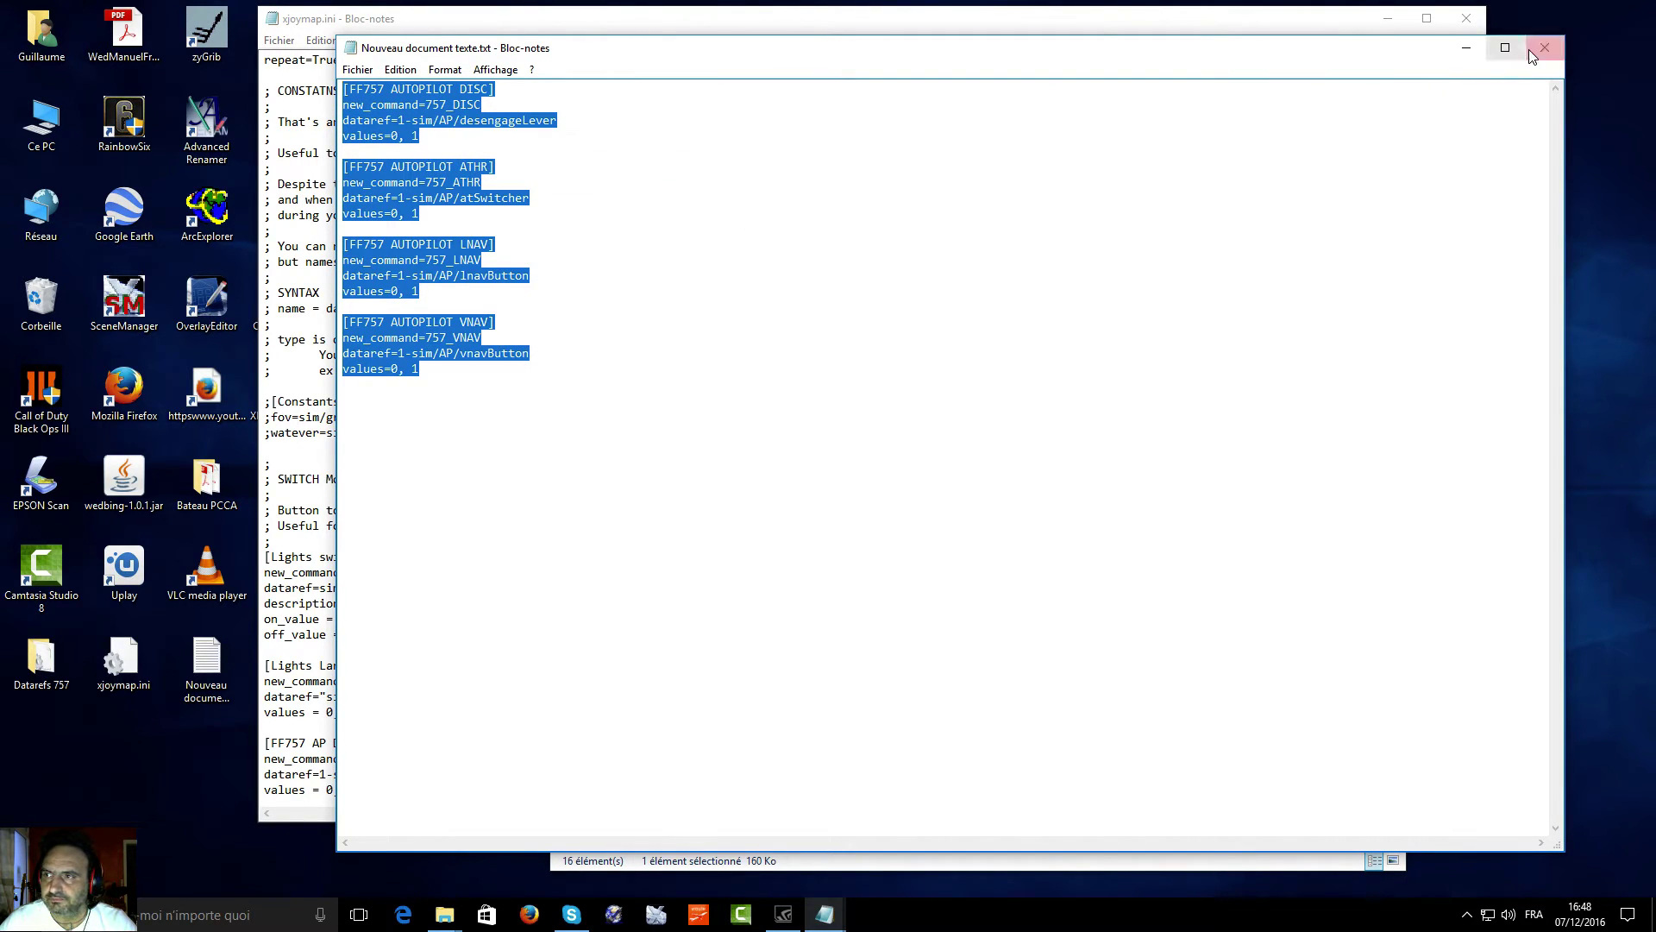
pyautogui.click(1531, 52)
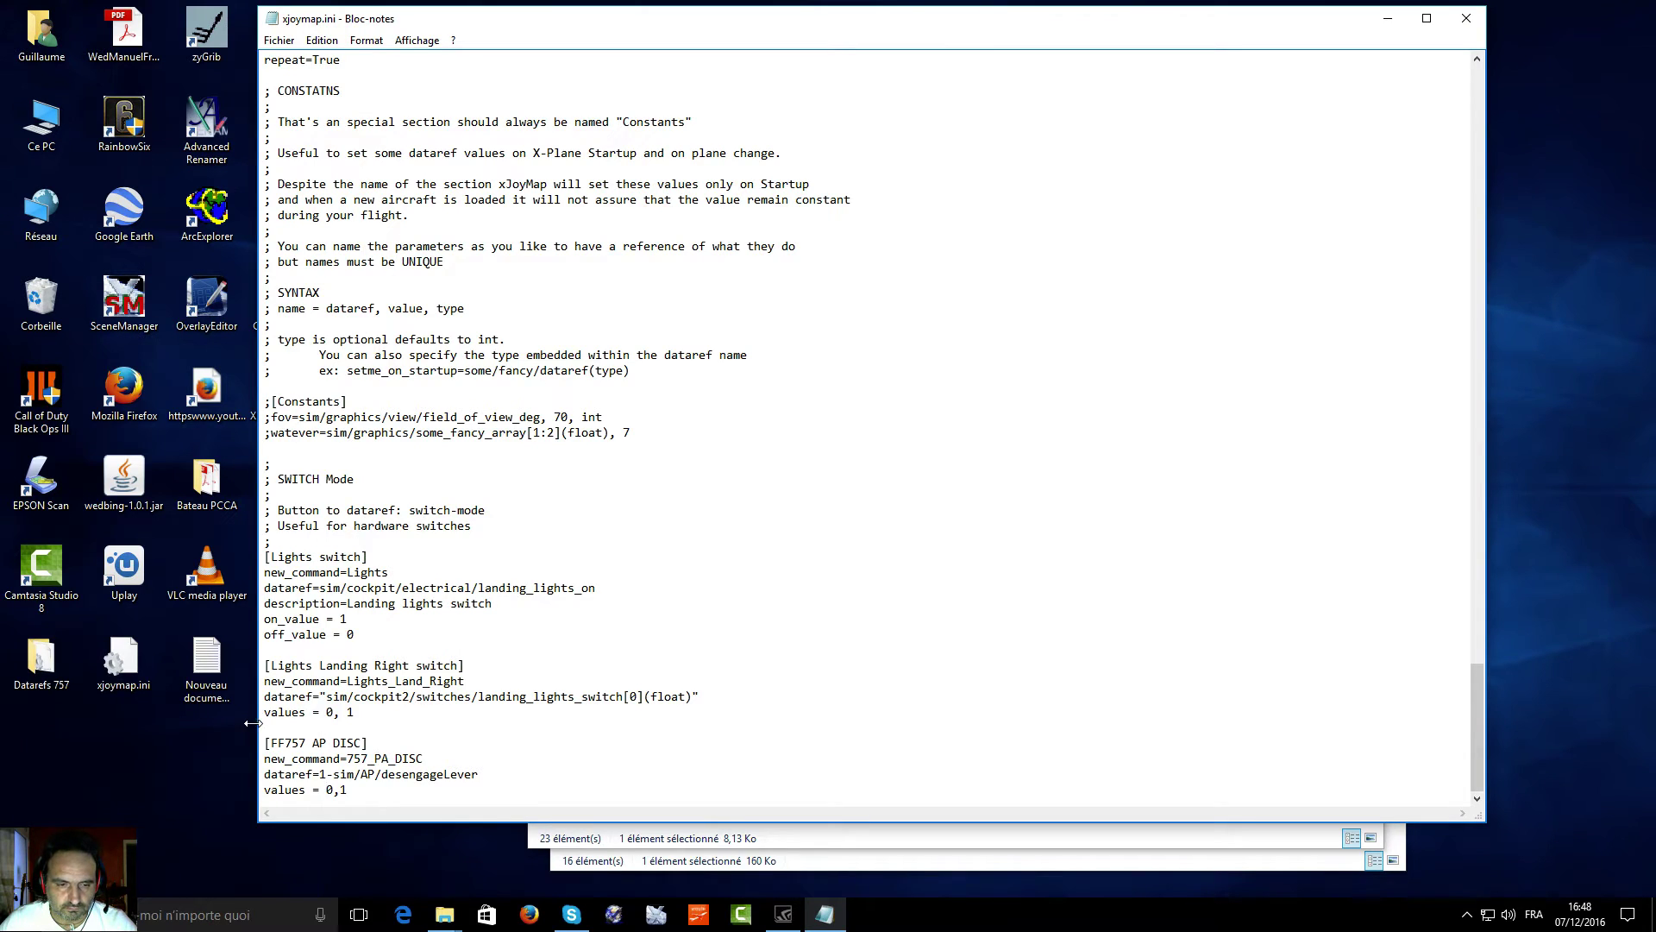
# Step: Replace the FF757 AP DISC section at the end of xjoymap.ini with the four copied AUTOPILOT sections, then save and close the file
pyautogui.moveTo(265, 743); pyautogui.dragTo(342, 789)
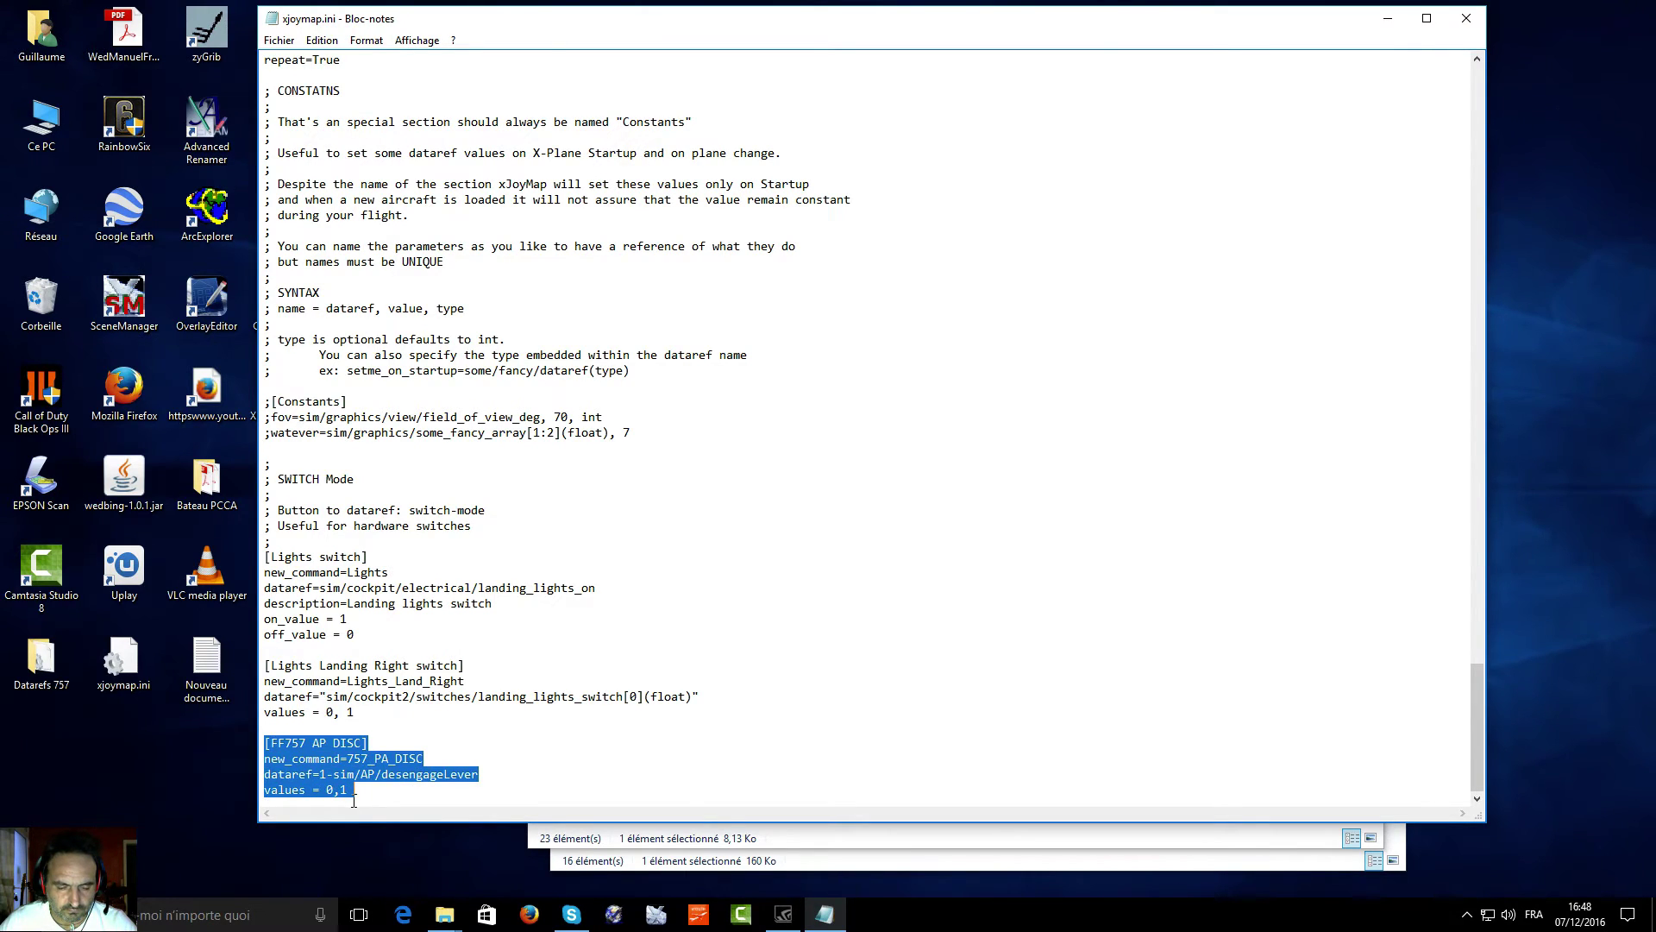
pyautogui.hotkey('ctrl', 'v')
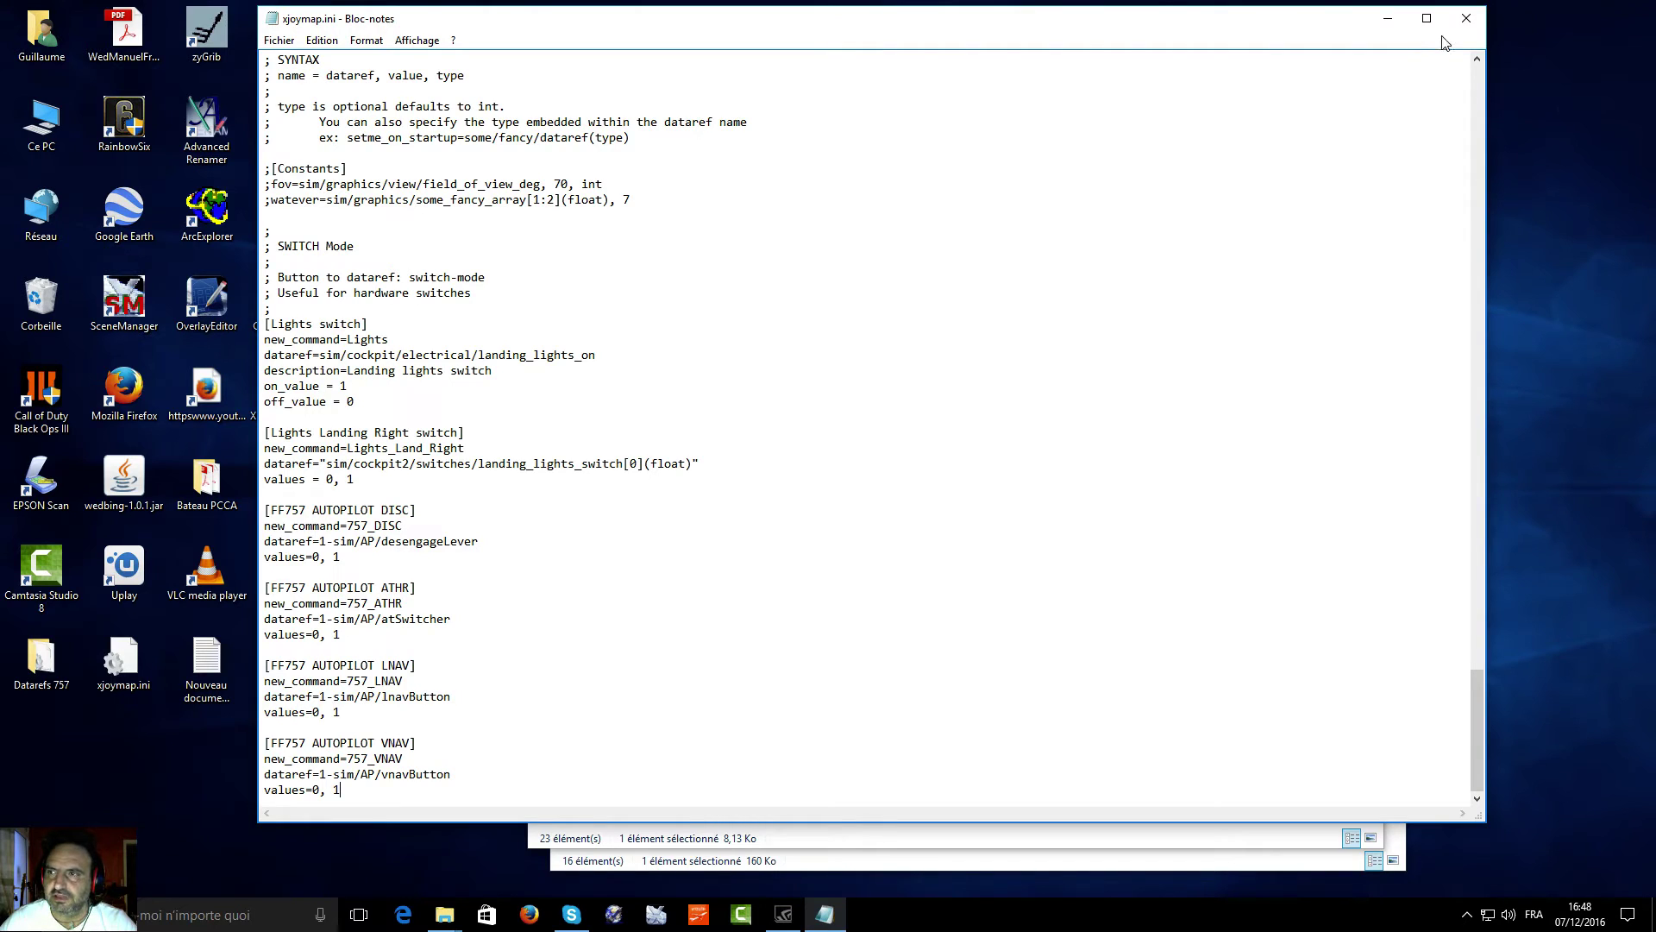
pyautogui.click(1465, 18)
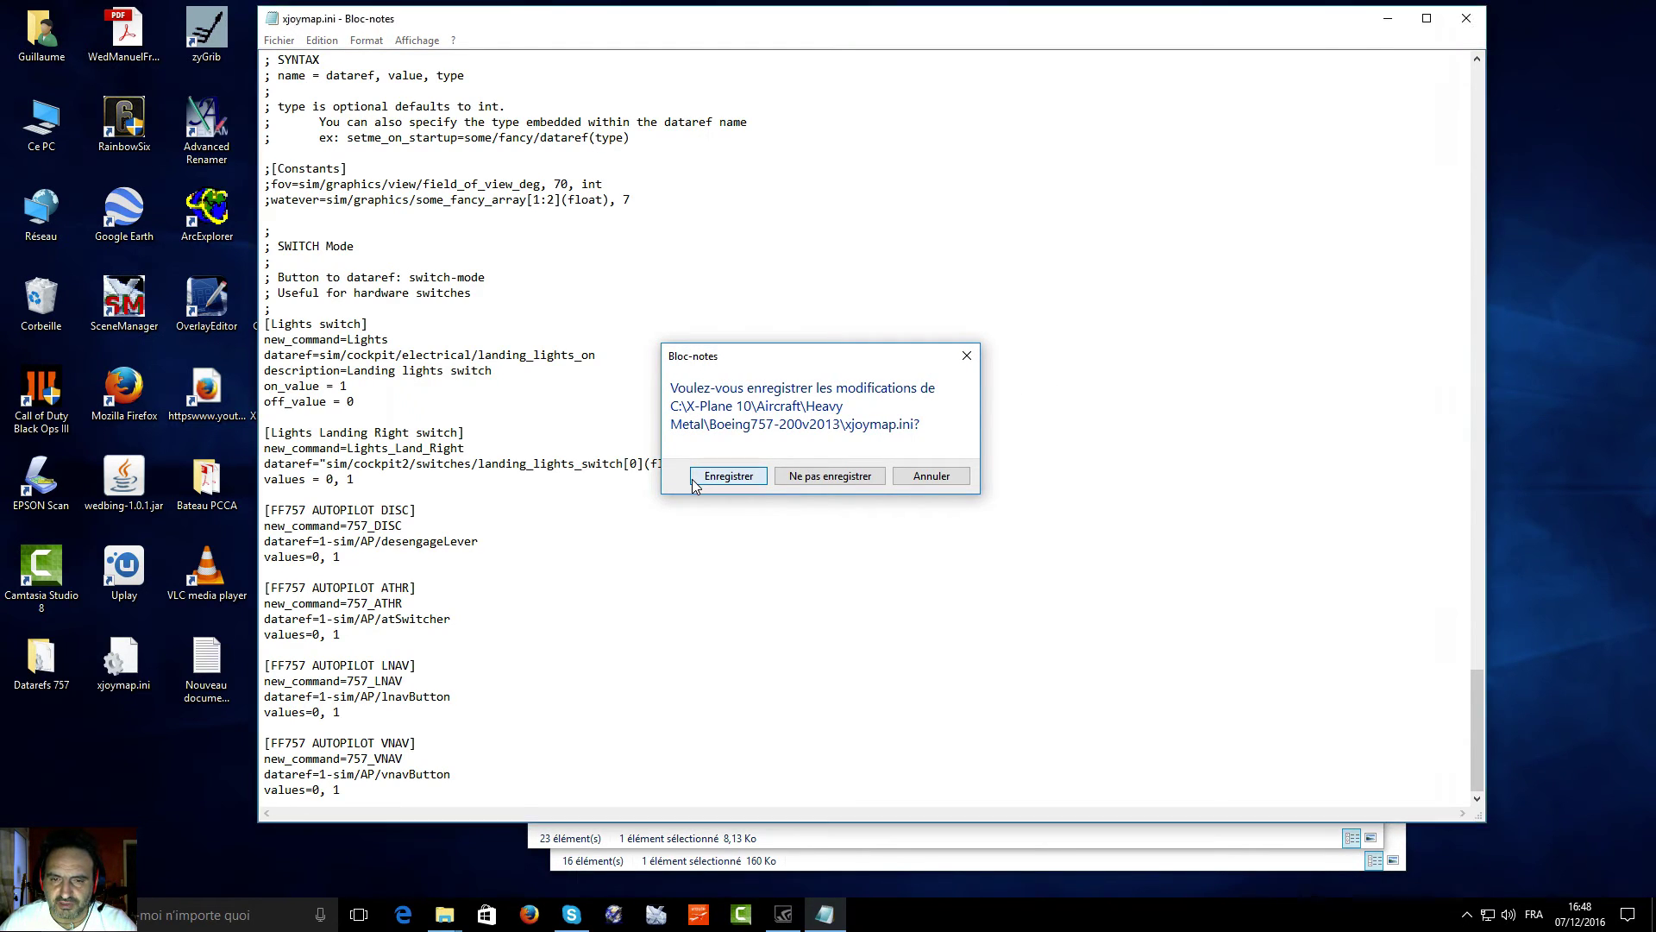
pyautogui.click(729, 476)
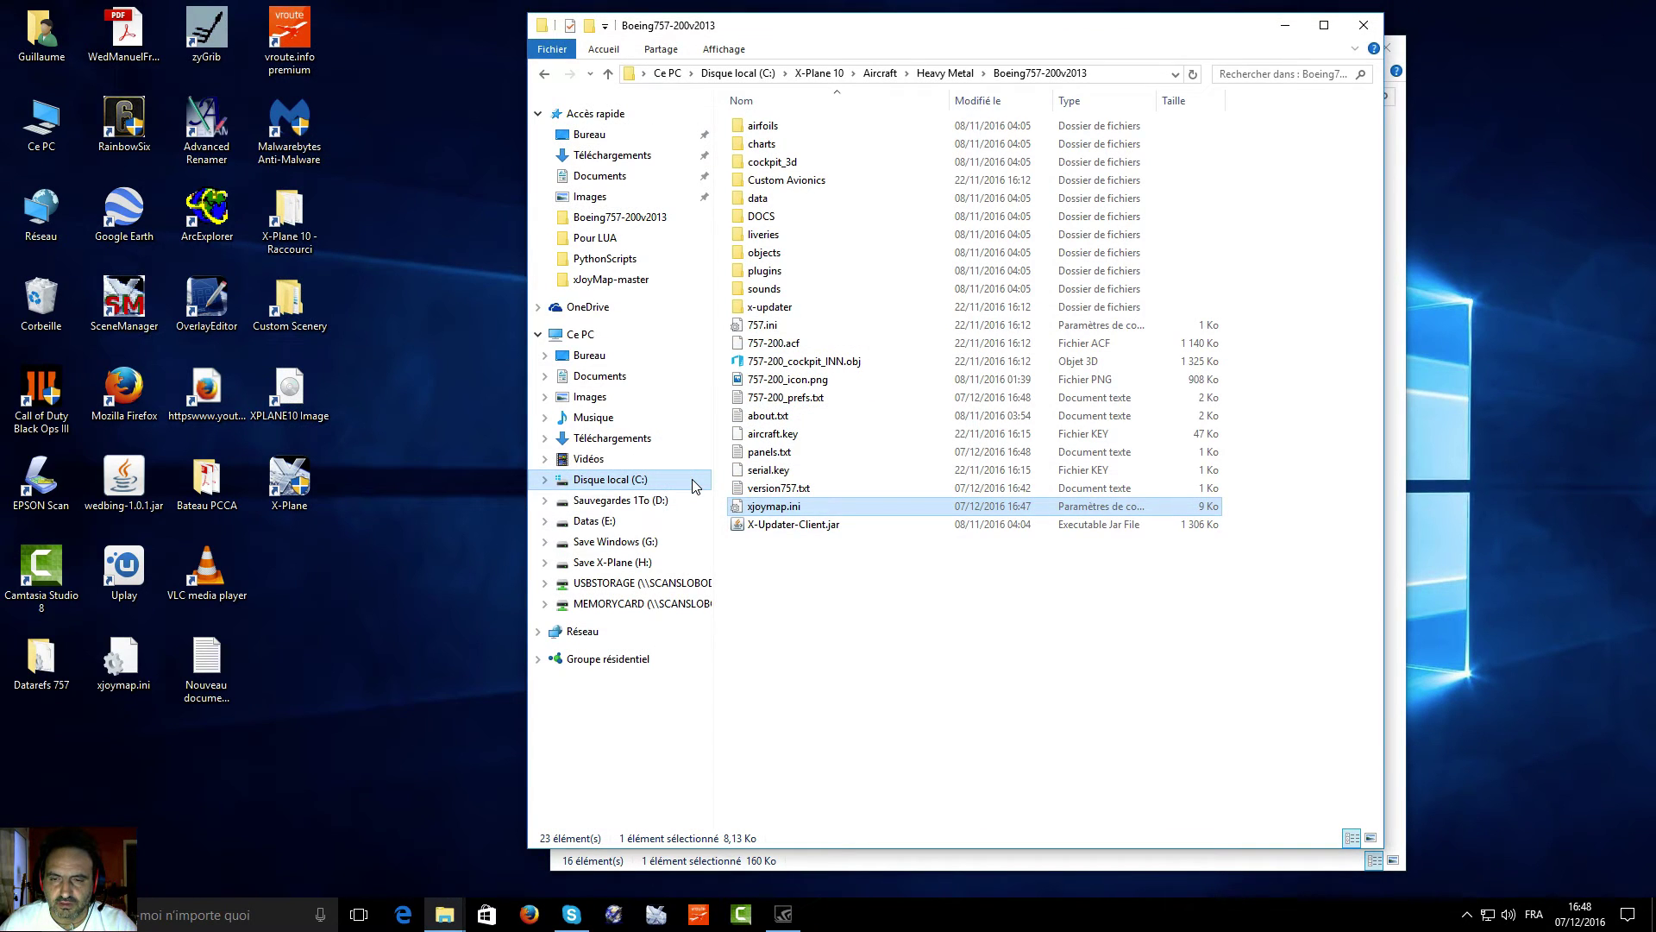
# Step: Start an X-Plane flight in the Boeing 757 with Pratt & Whitney engines and winglets on, and reload the xJoyMap configuration
pyautogui.click(657, 915)
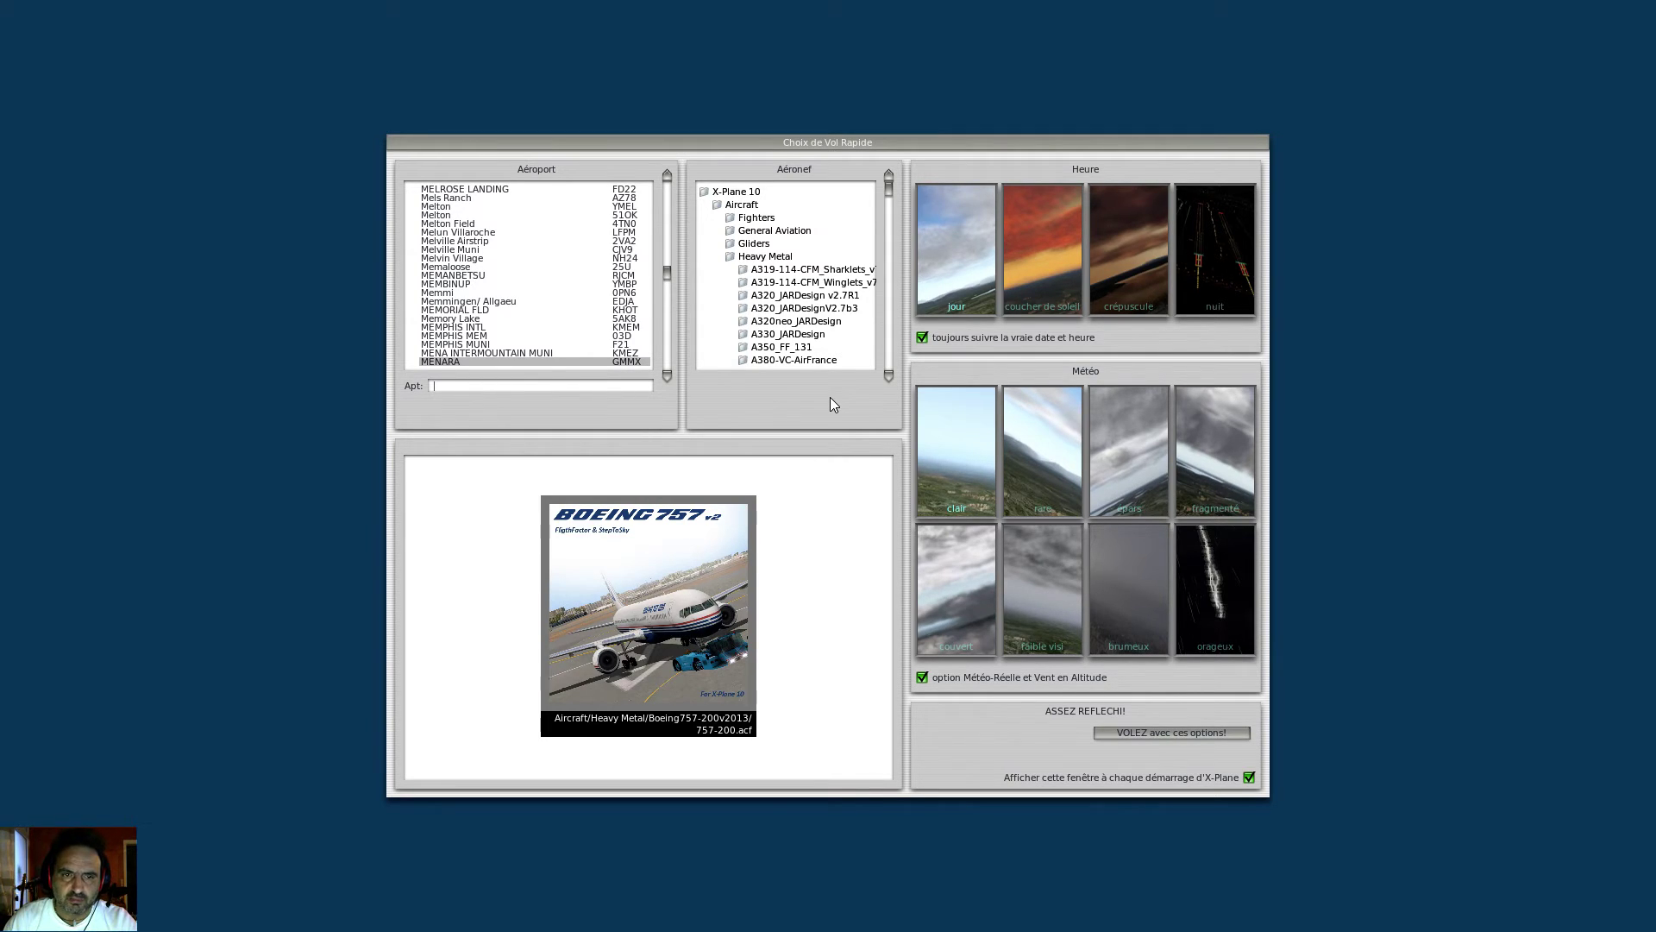
pyautogui.click(1132, 732)
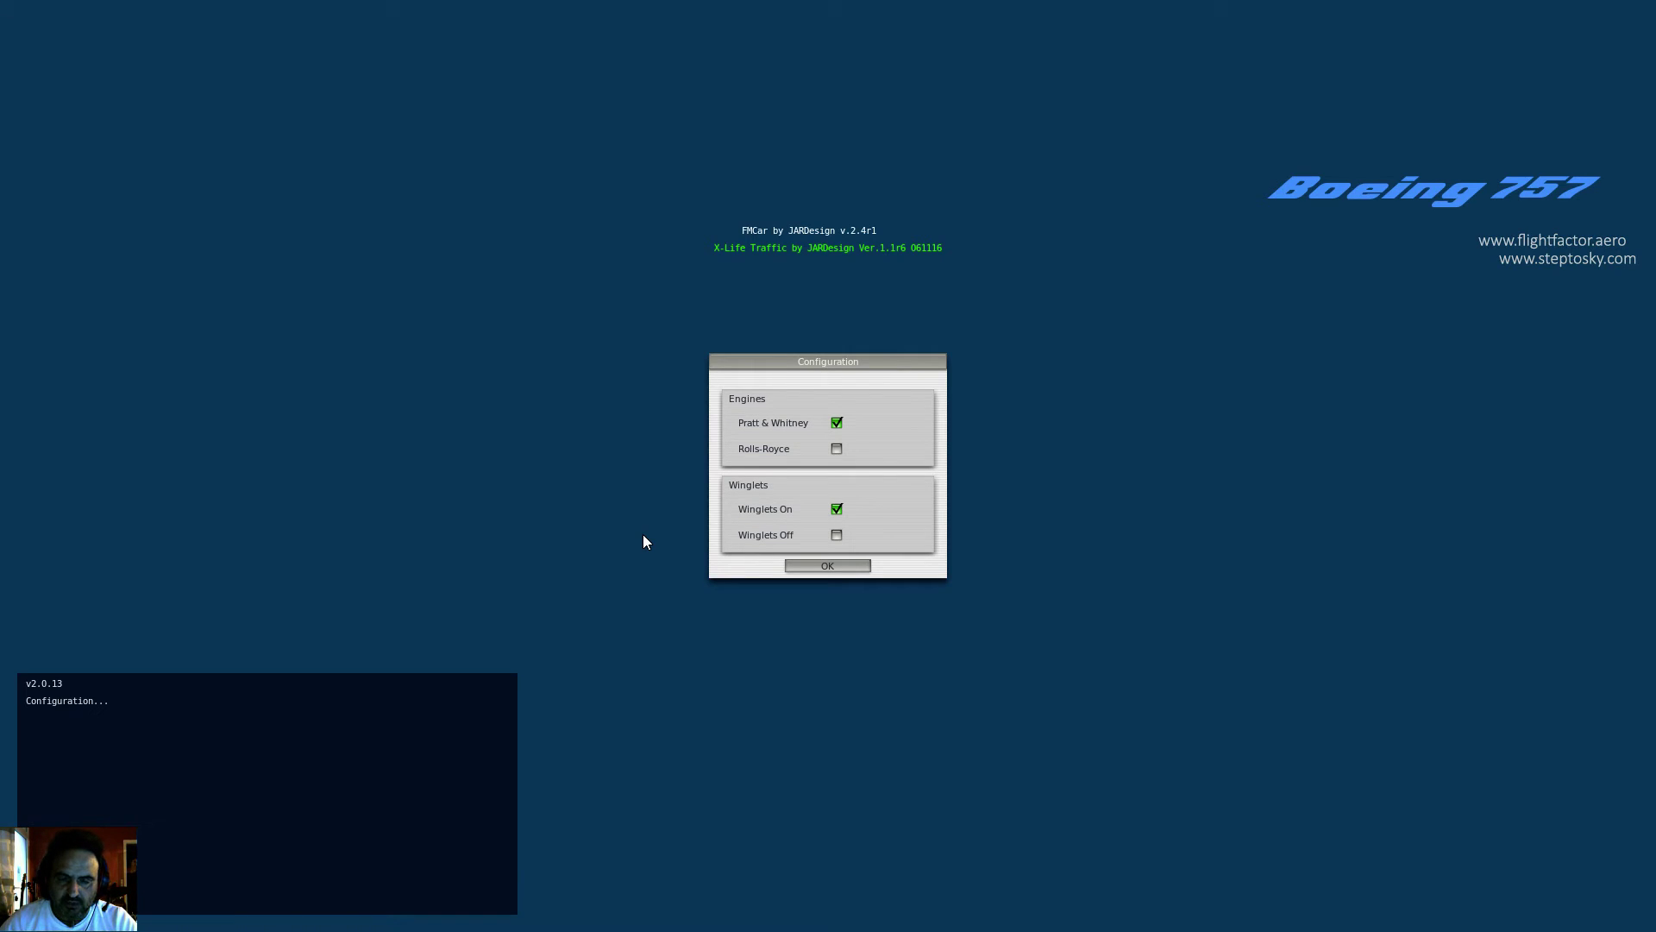
pyautogui.click(791, 566)
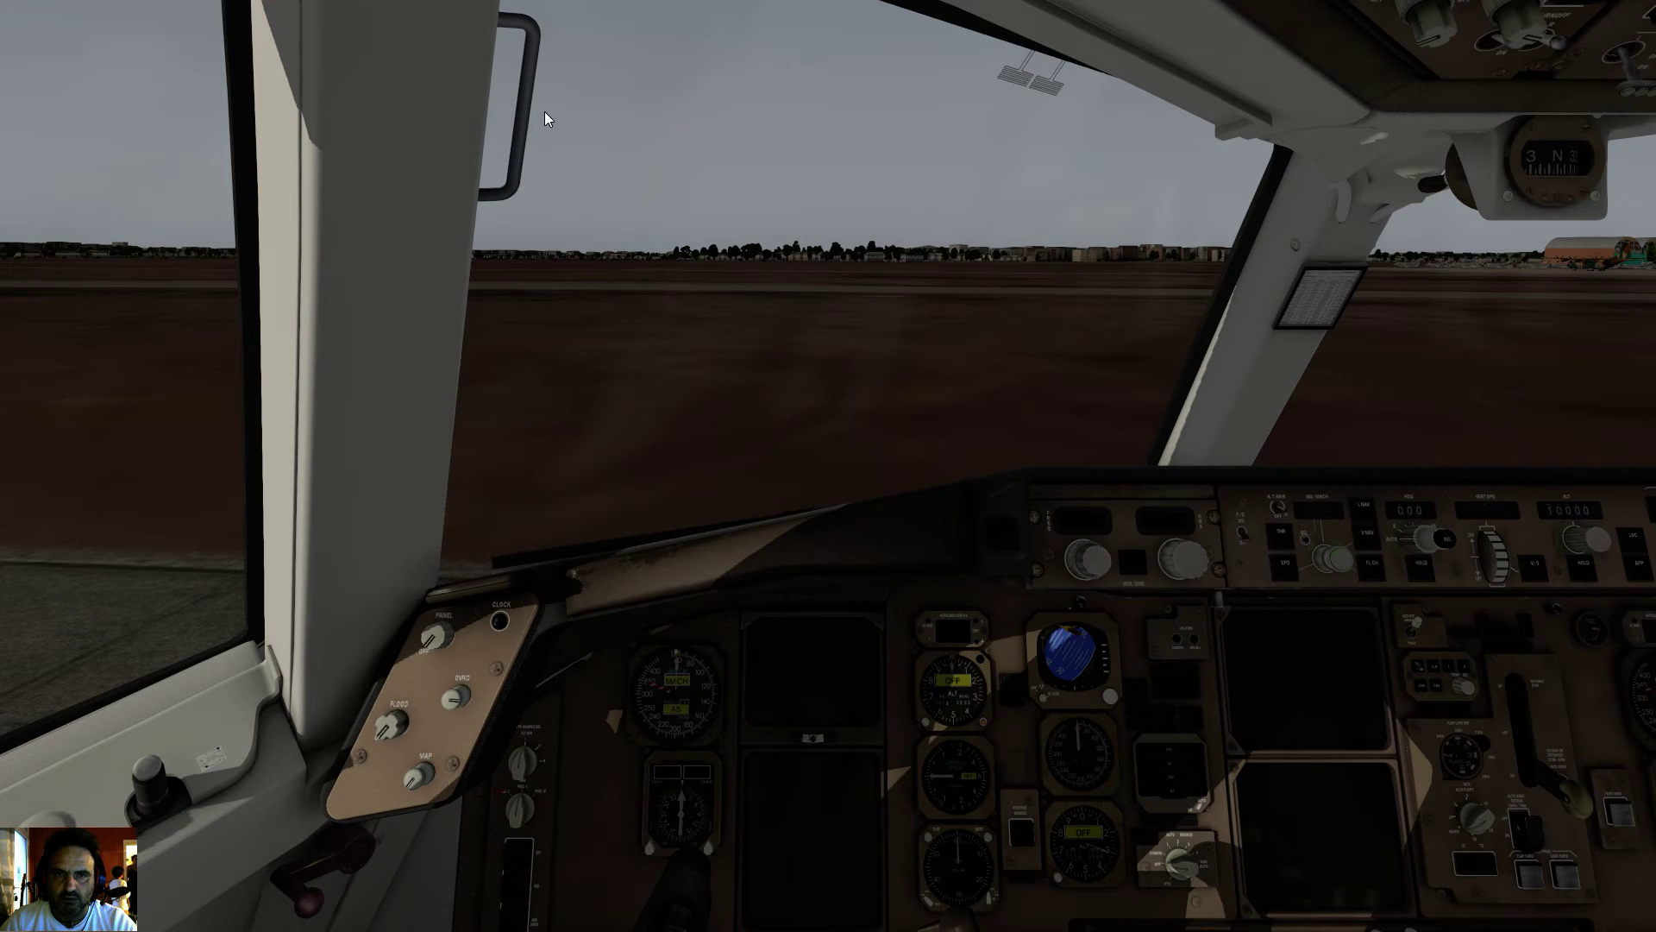
pyautogui.click(552, 7)
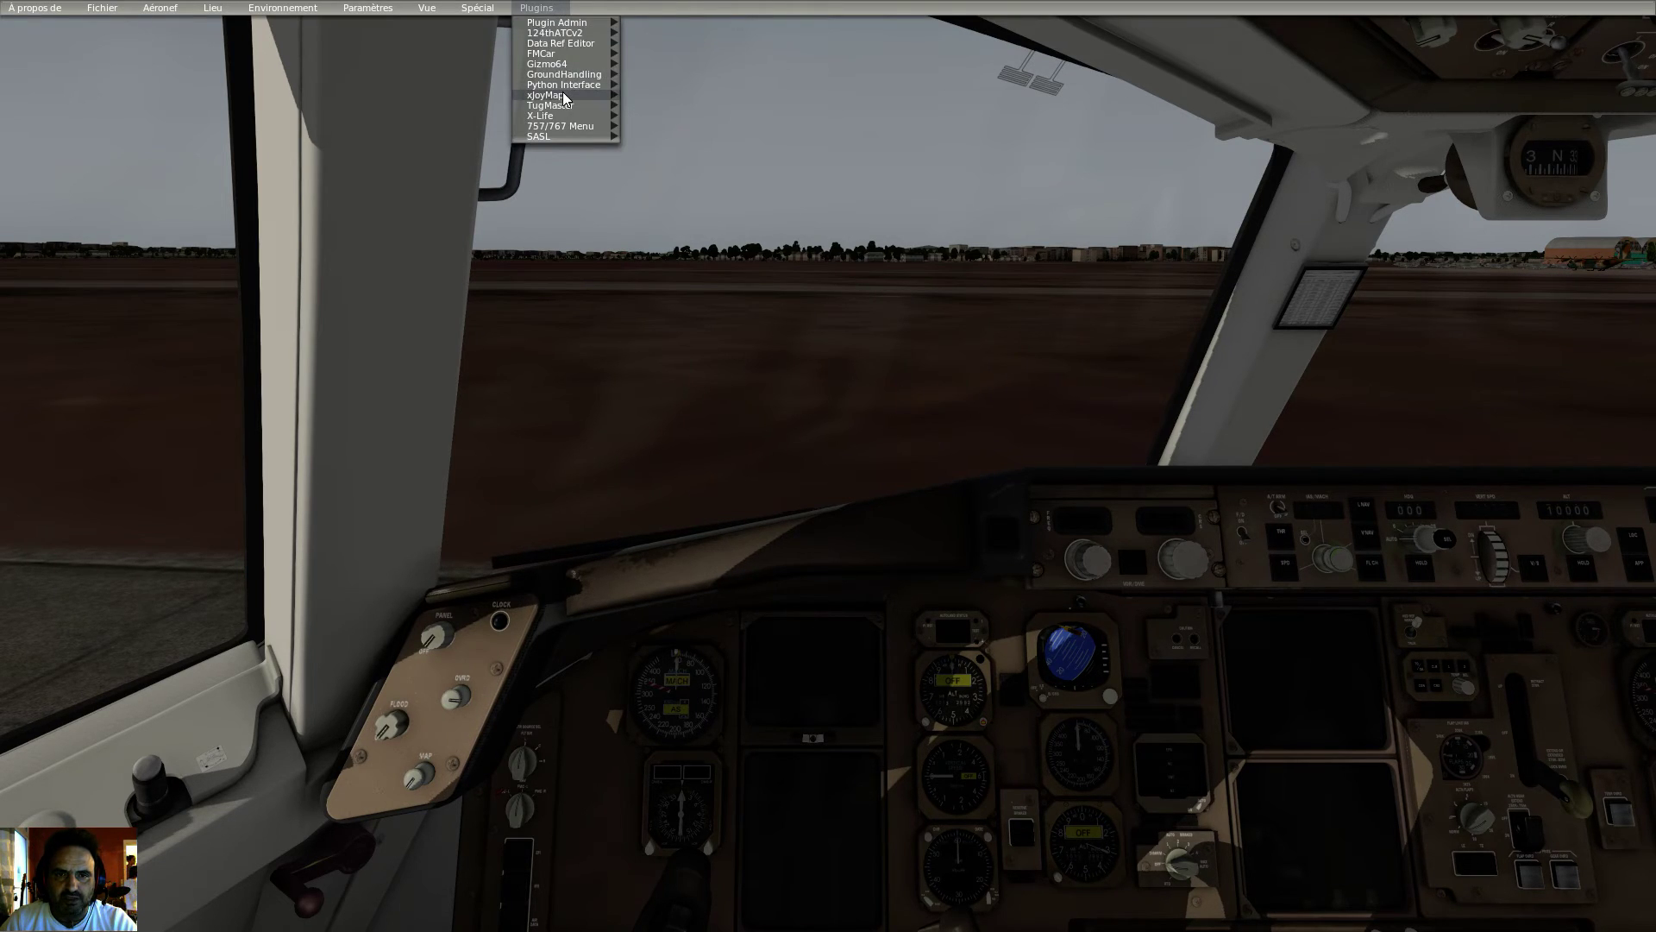
pyautogui.click(562, 96)
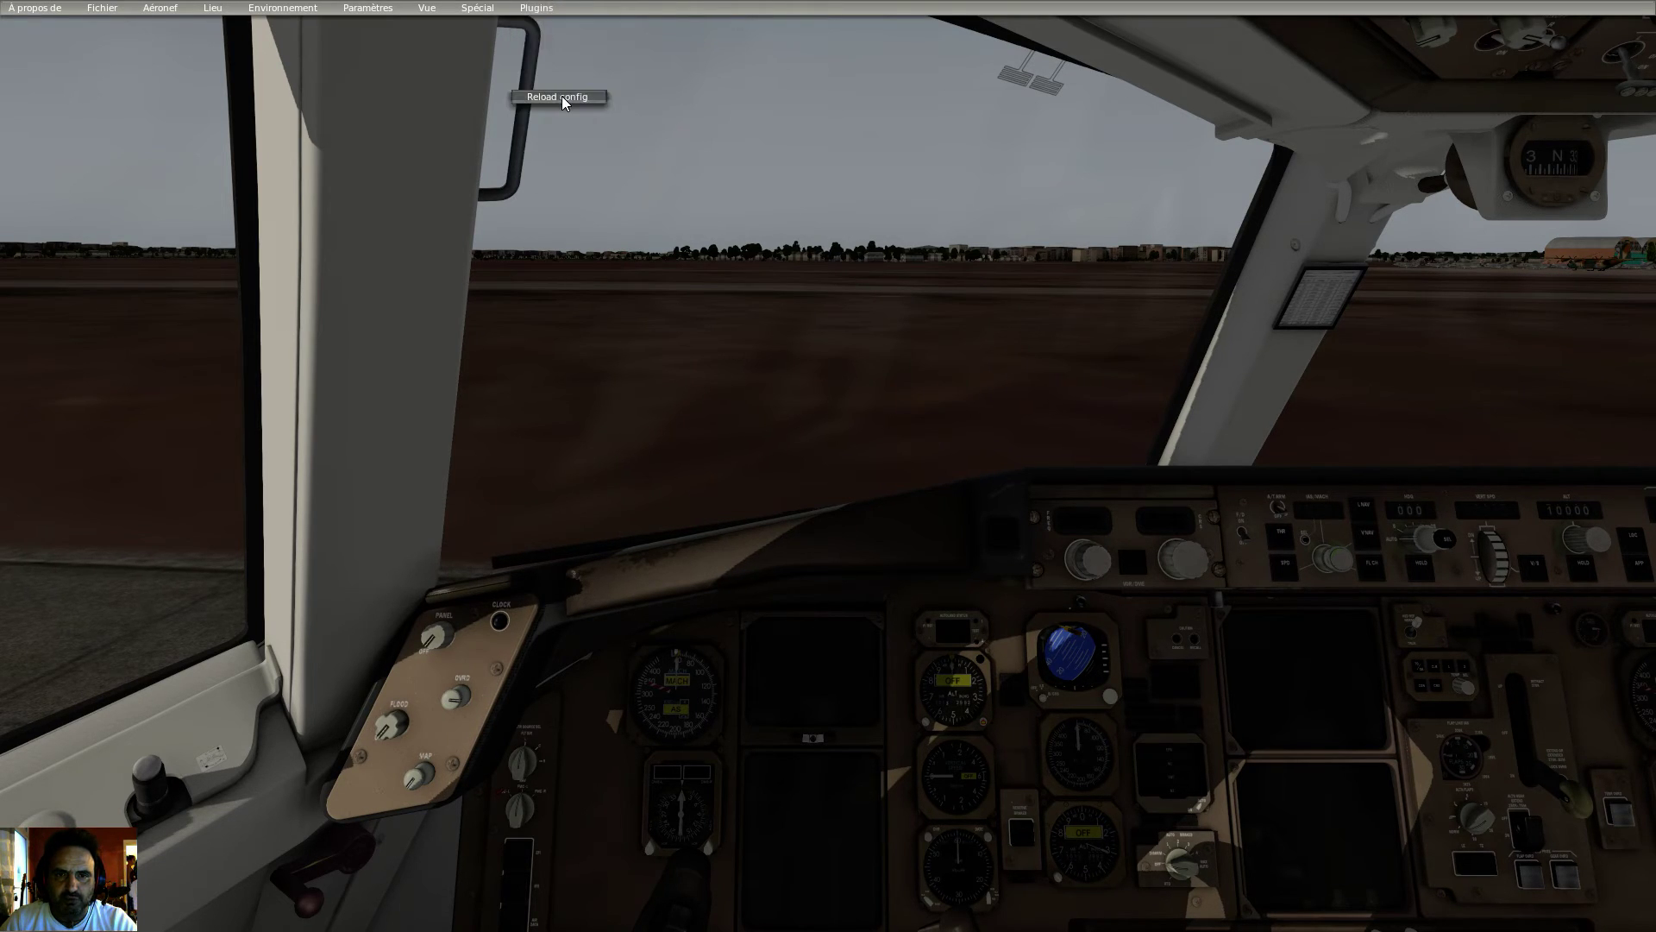
# Step: Open the joystick settings and assign the command xjoymap/main/757_ATHR to joystick button 009
pyautogui.click(376, 8)
pyautogui.click(397, 48)
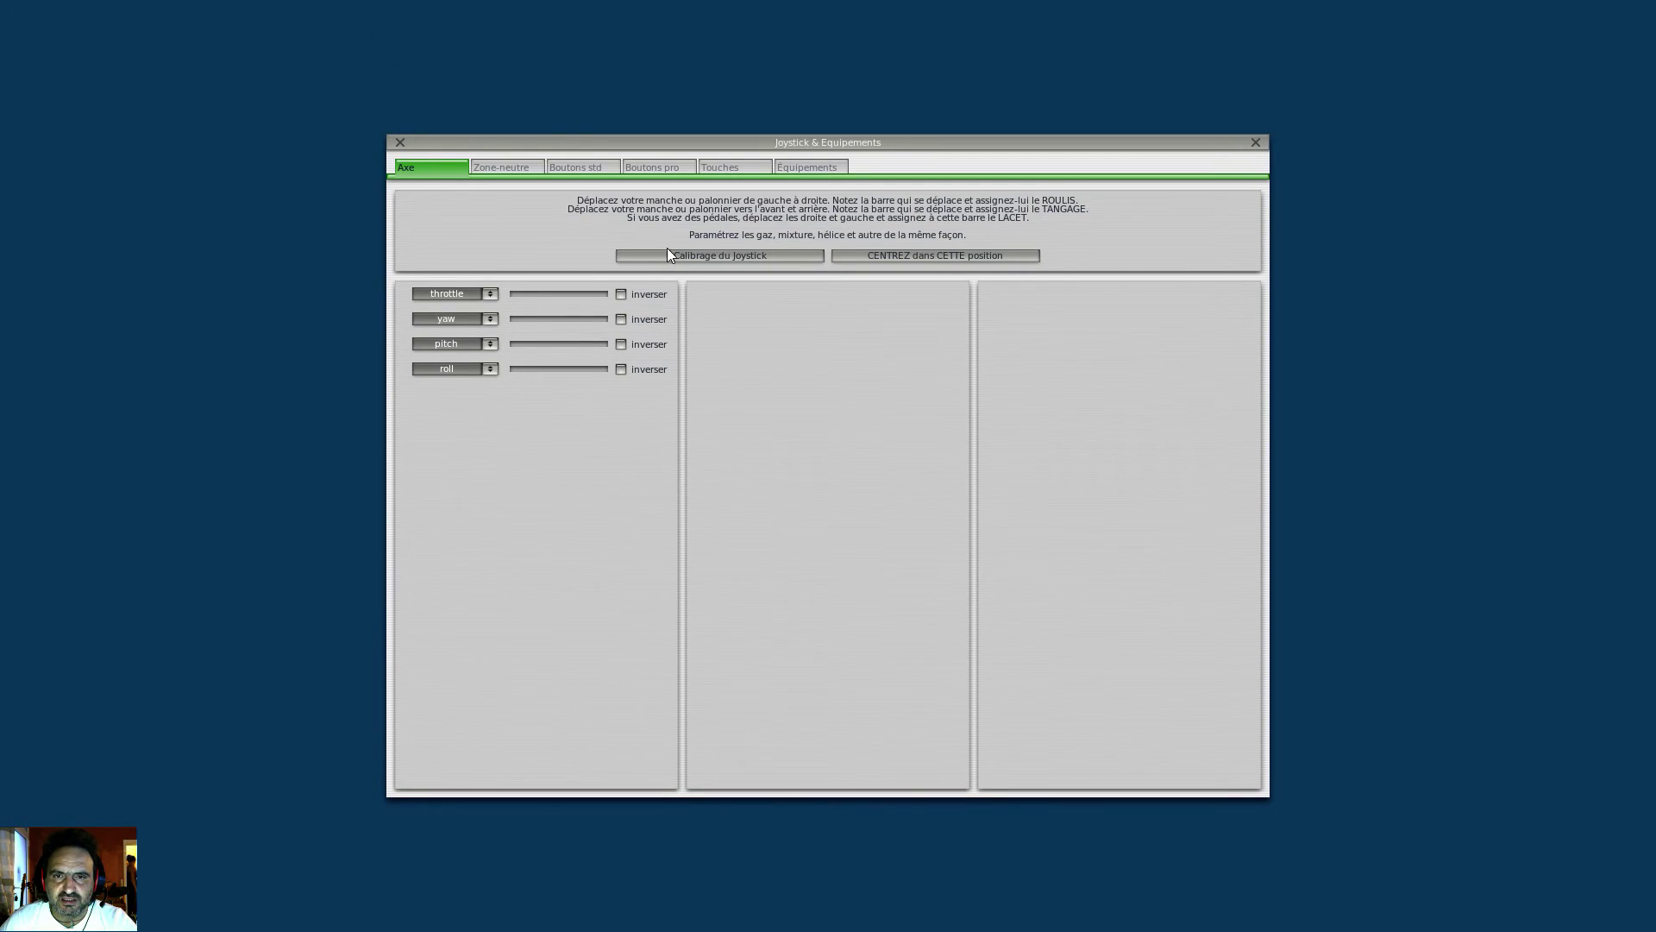
pyautogui.click(680, 170)
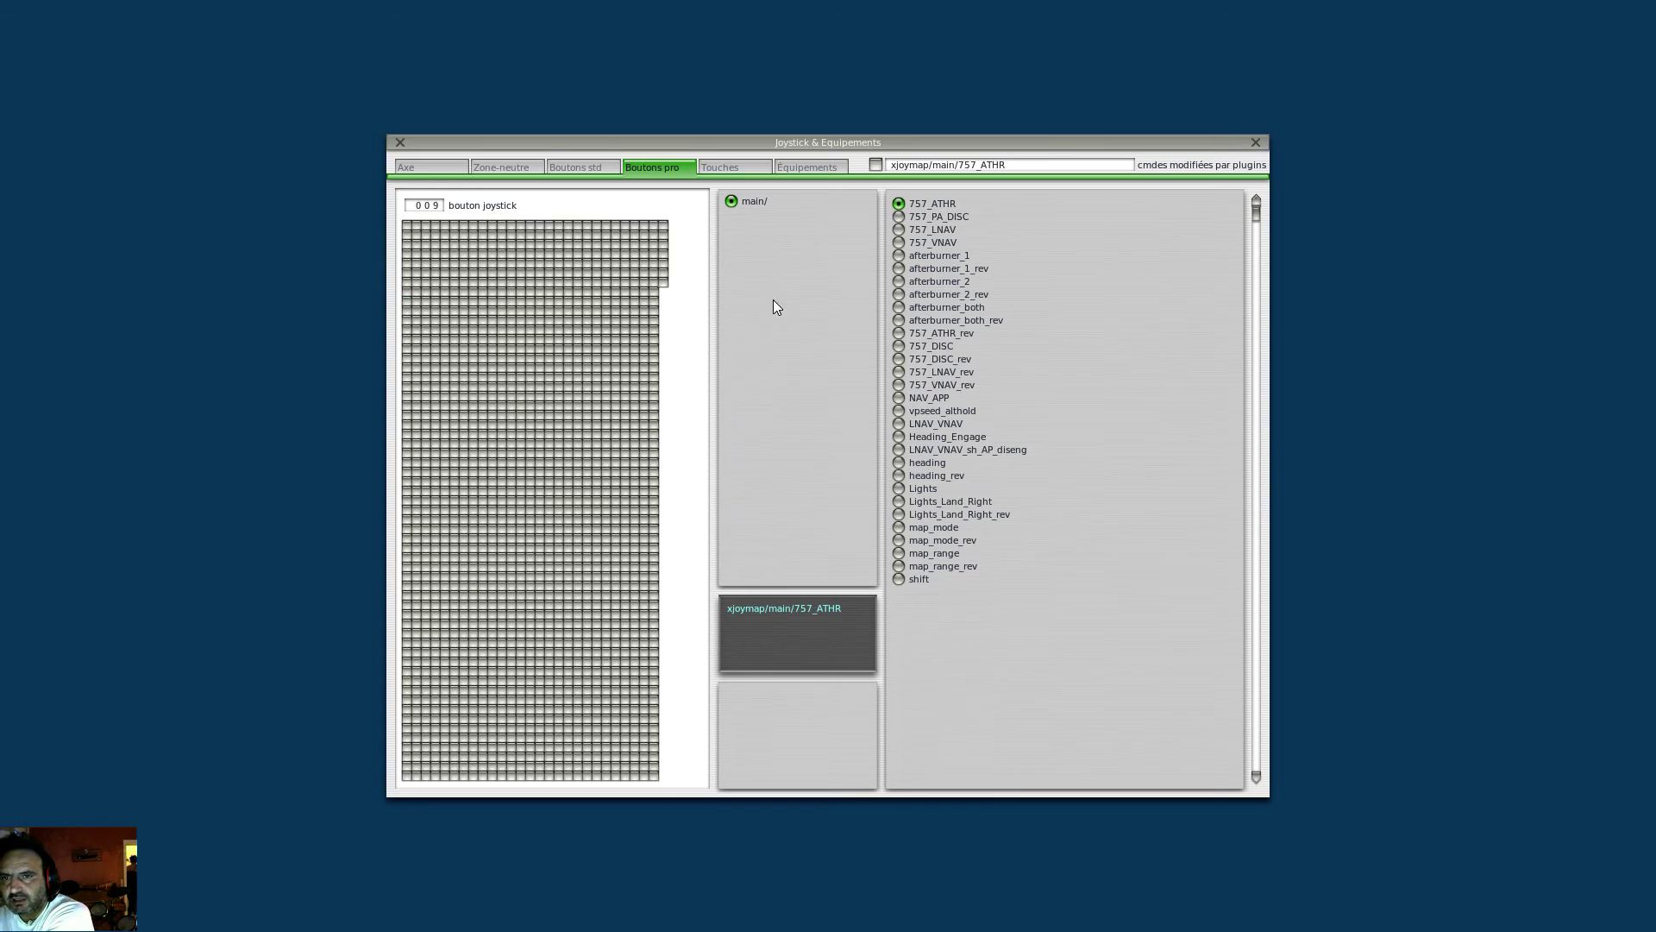
pyautogui.click(873, 164)
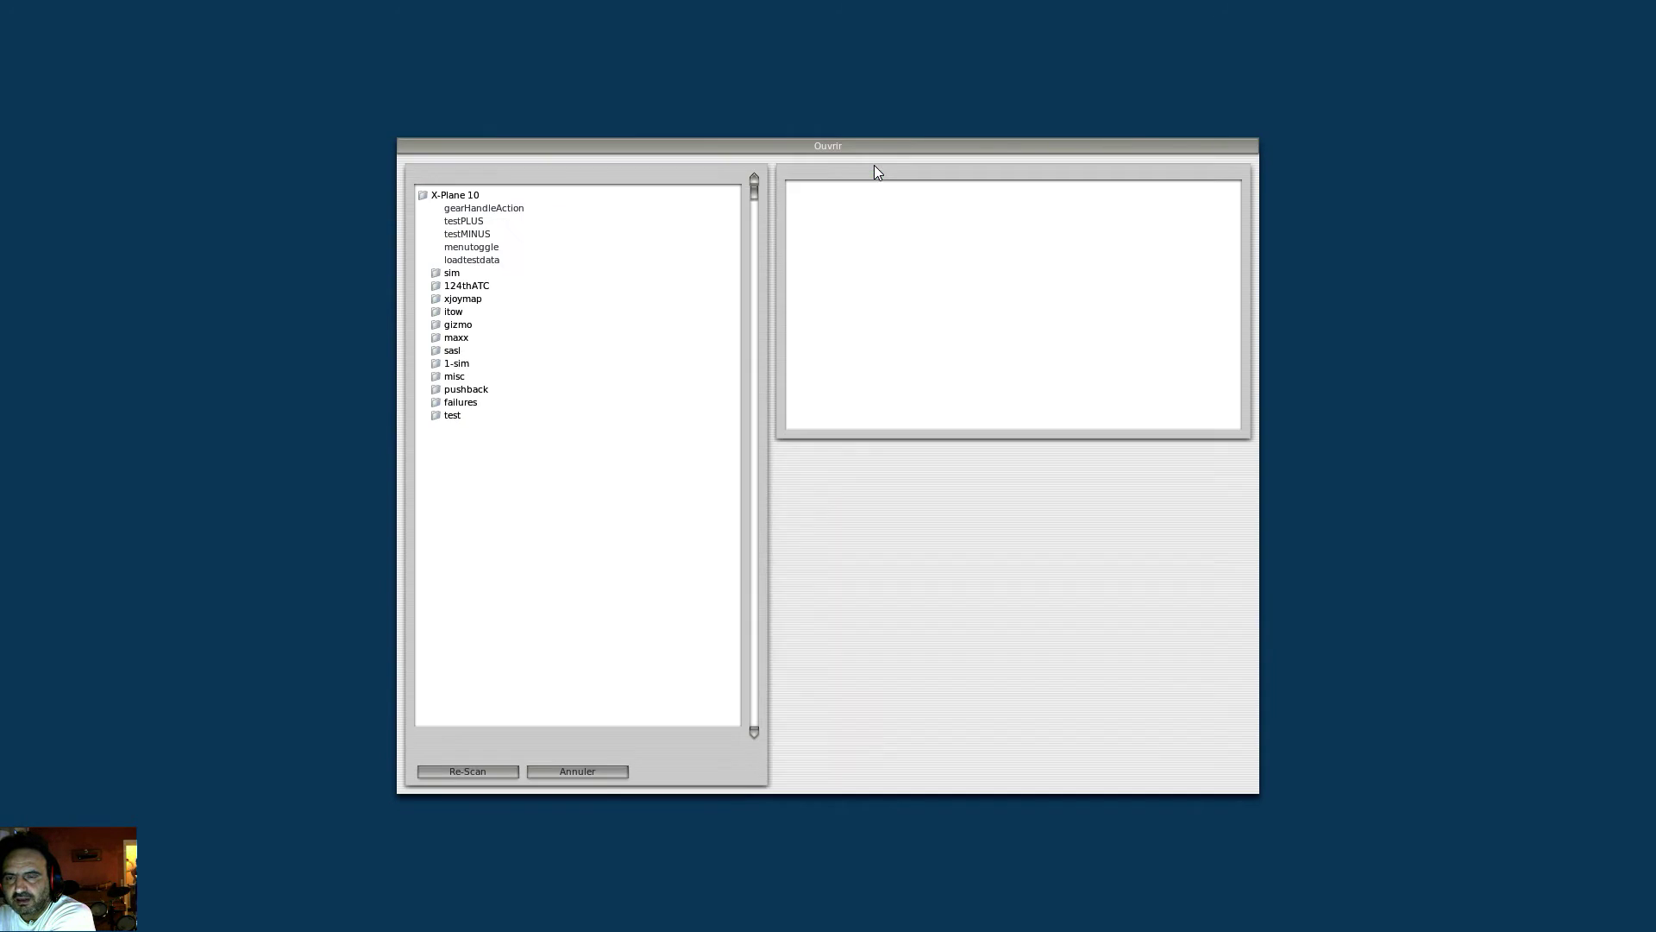
pyautogui.click(476, 300)
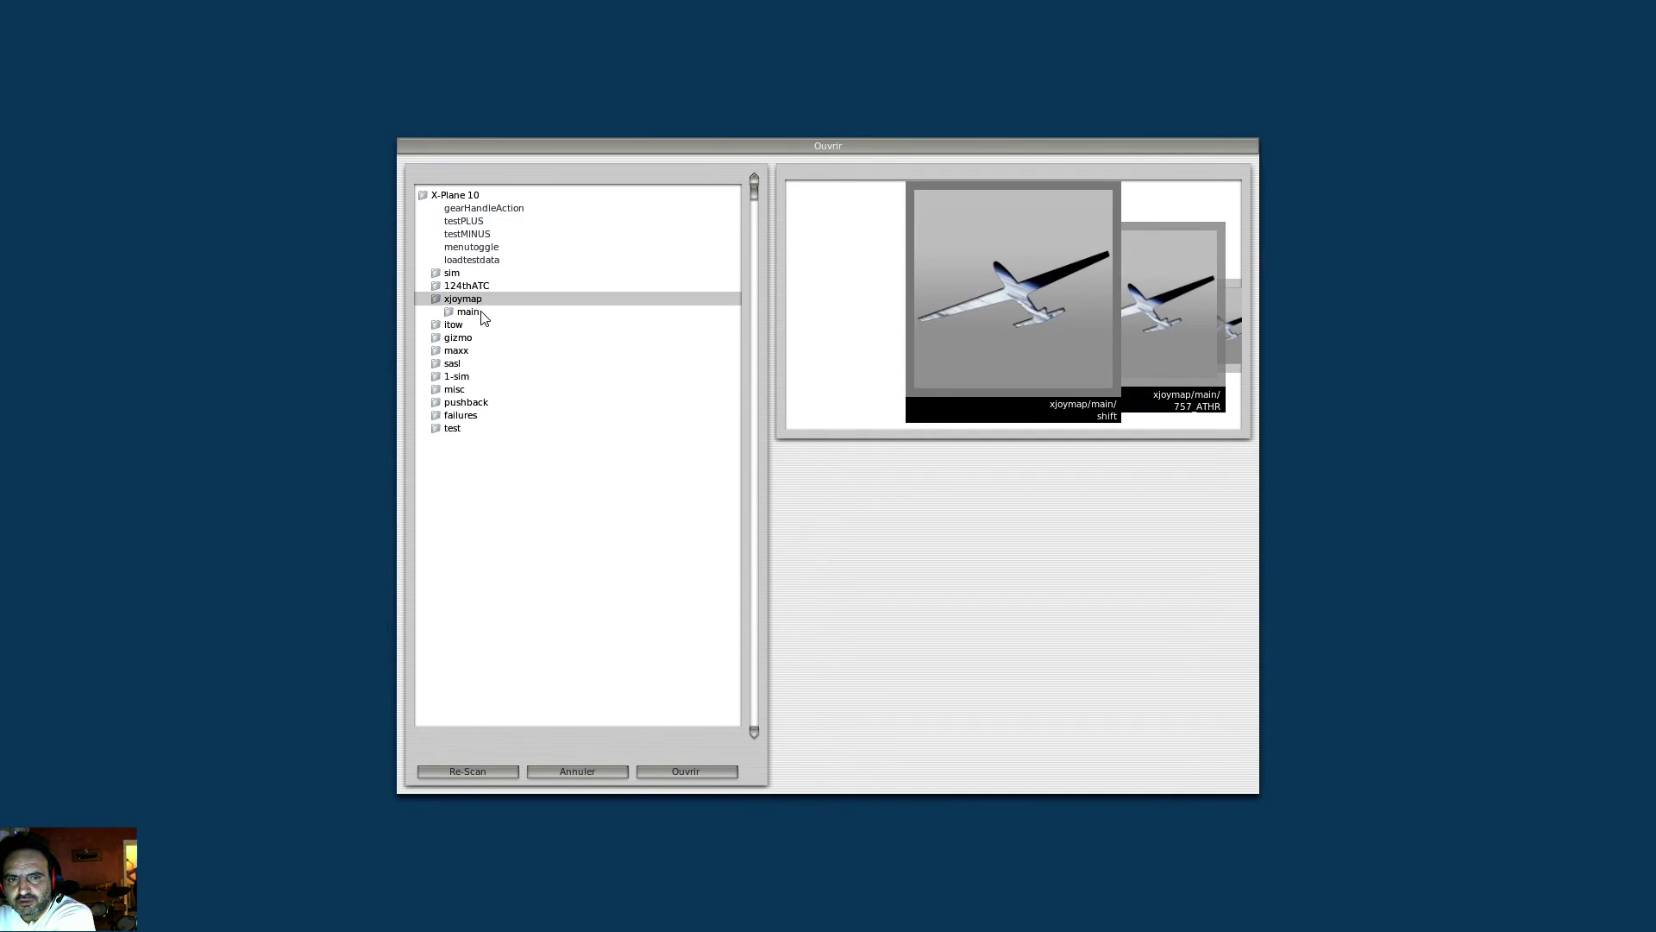
pyautogui.click(481, 313)
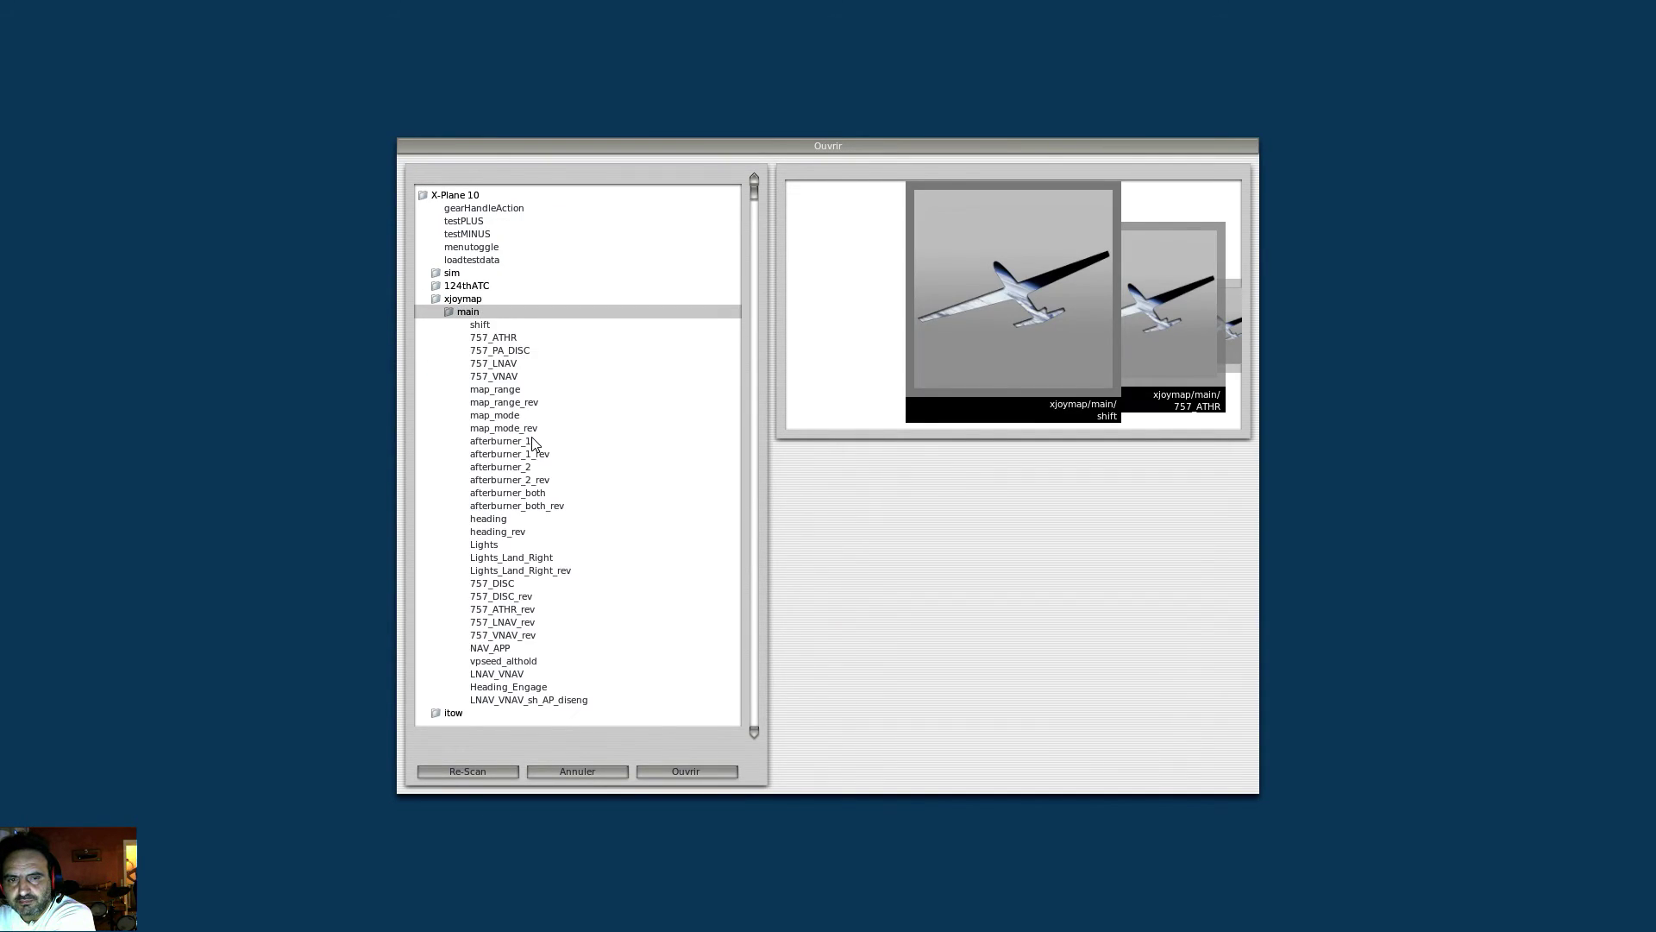
pyautogui.click(533, 340)
pyautogui.click(675, 771)
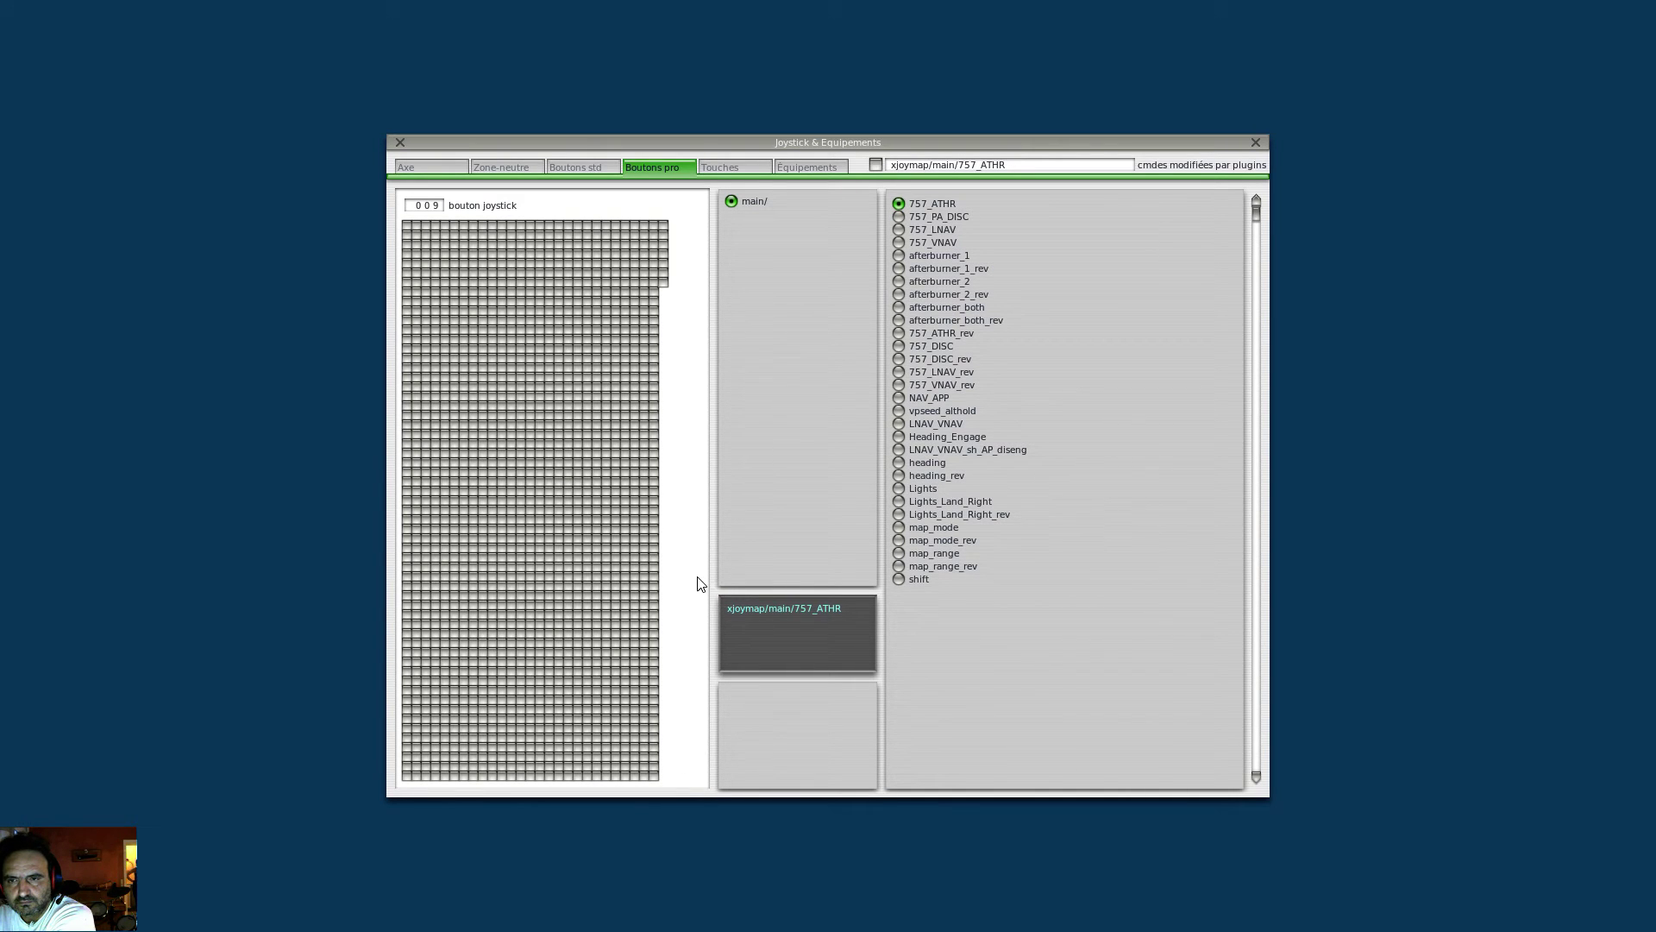
# Step: Assign the command xjoymap/main/757_PA_DISC to joystick button 010
pyautogui.click(887, 169)
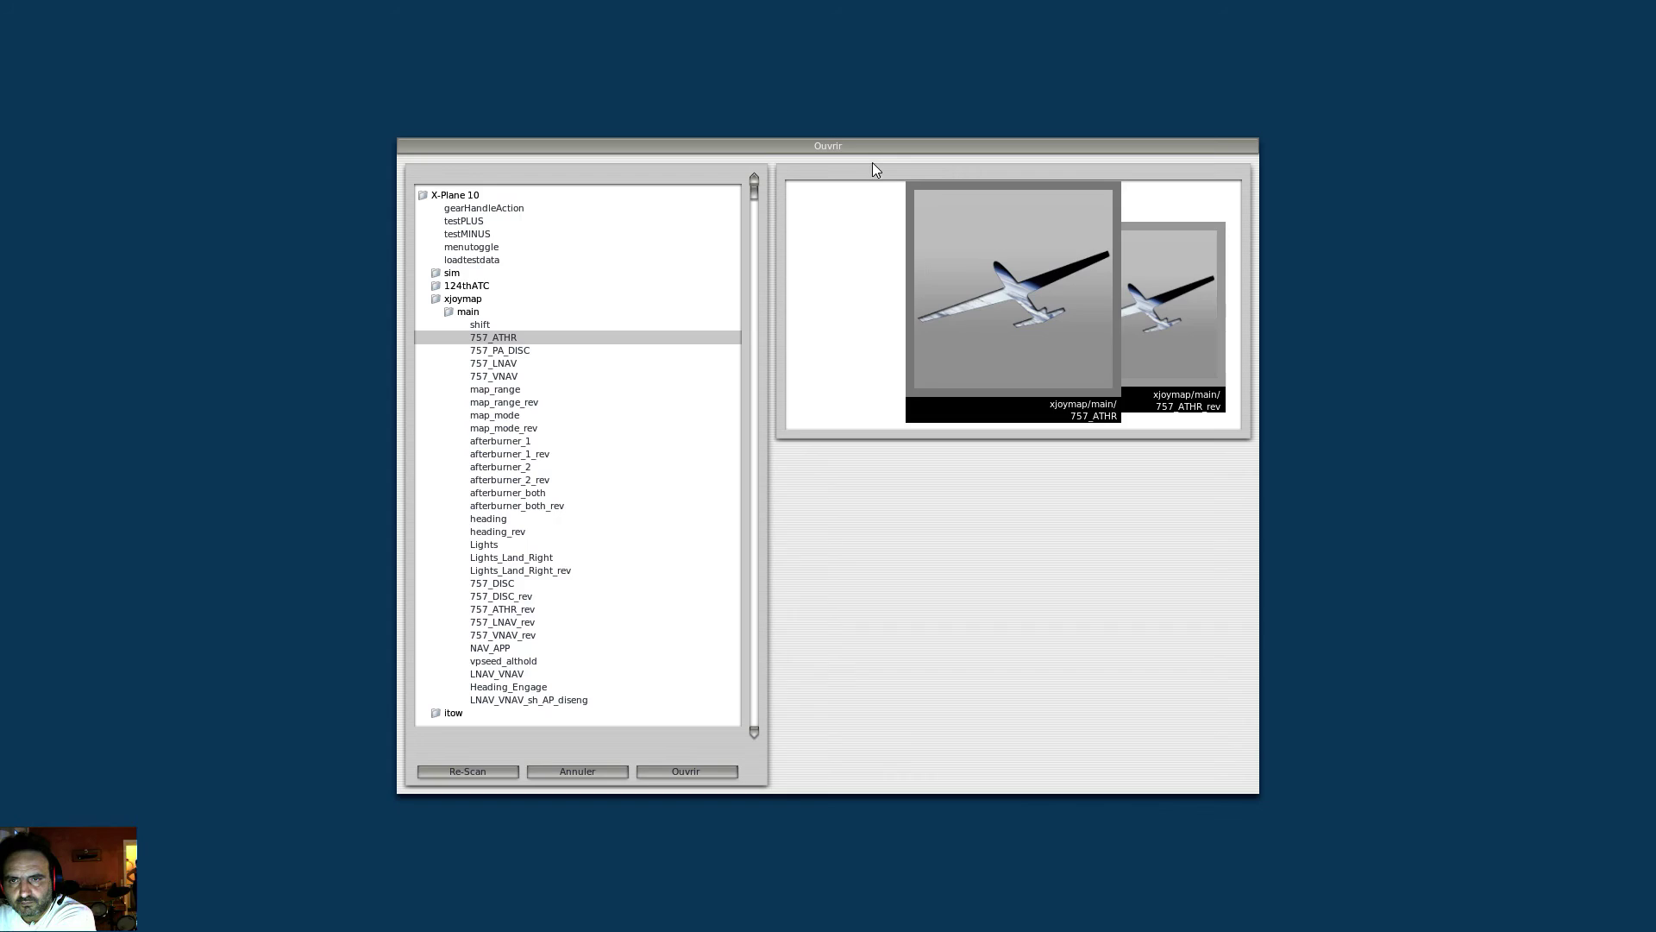
pyautogui.click(543, 351)
pyautogui.click(647, 772)
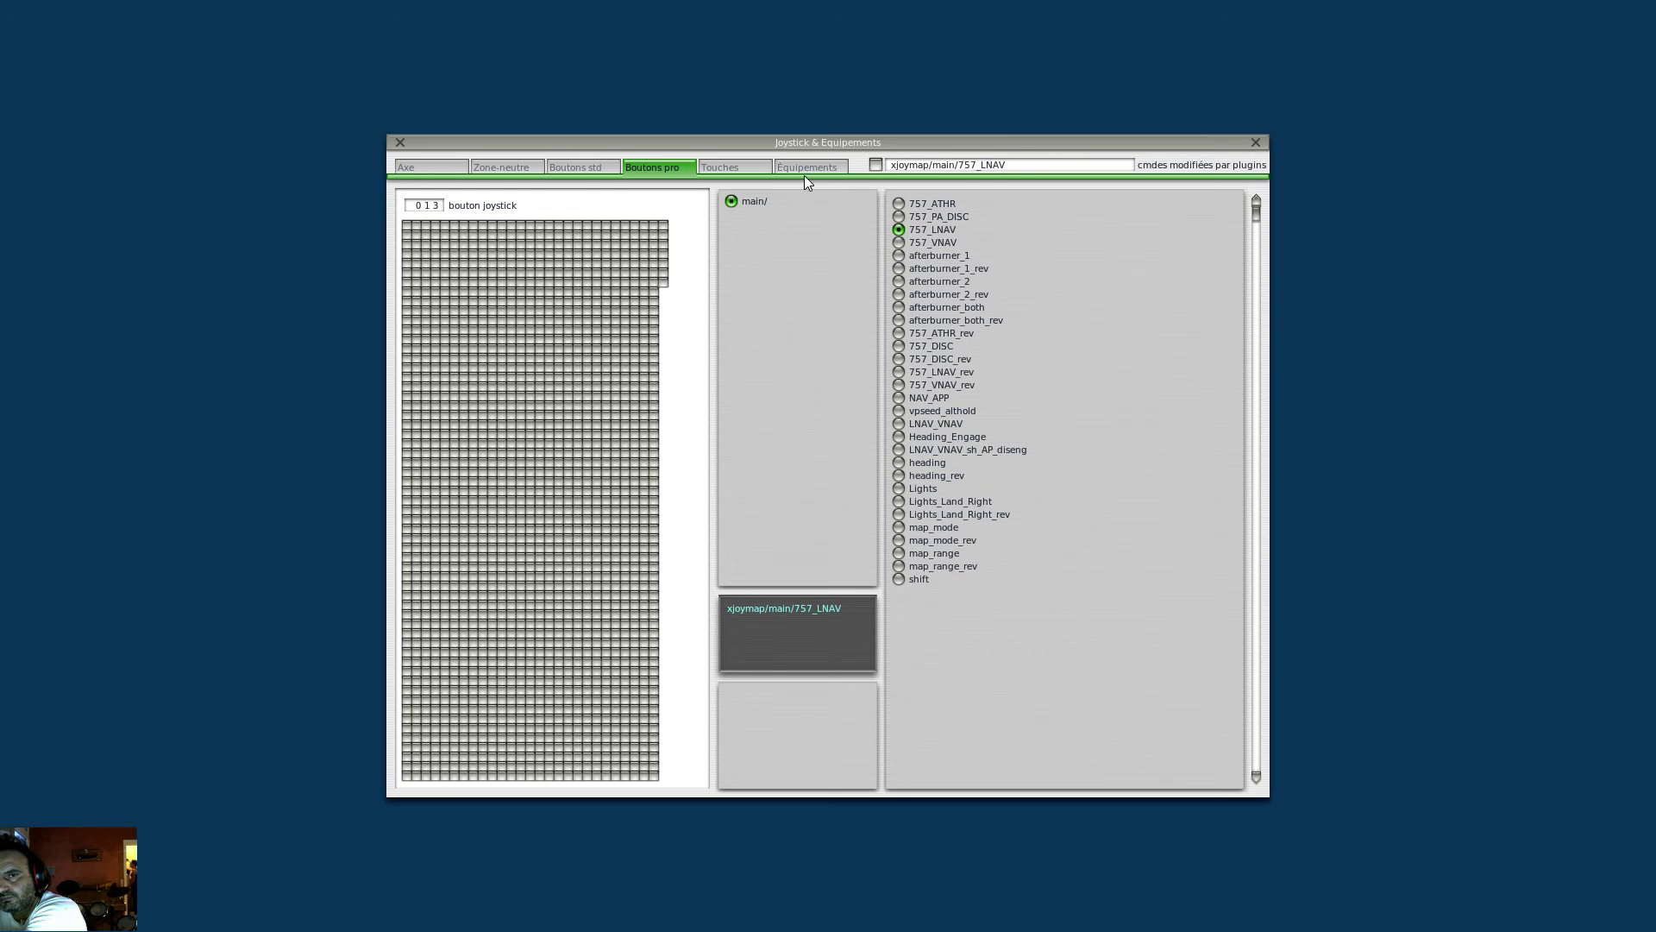
# Step: Assign the command xjoymap/main/757_LNAV to joystick button 013
pyautogui.click(876, 166)
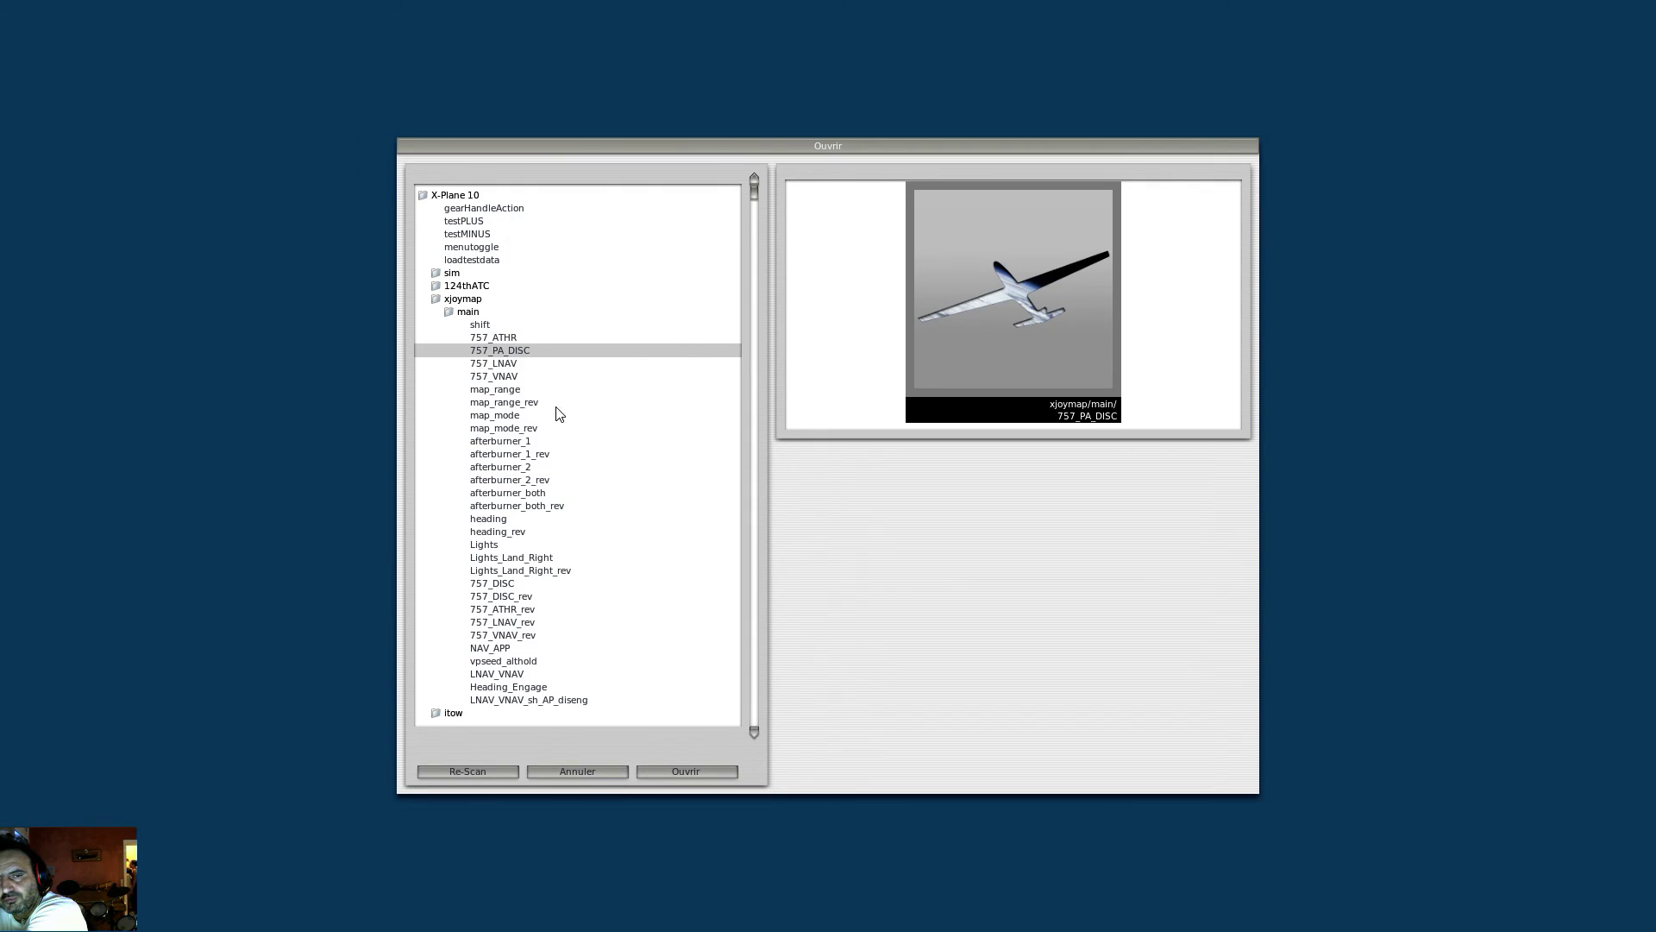
pyautogui.click(522, 365)
pyautogui.click(659, 769)
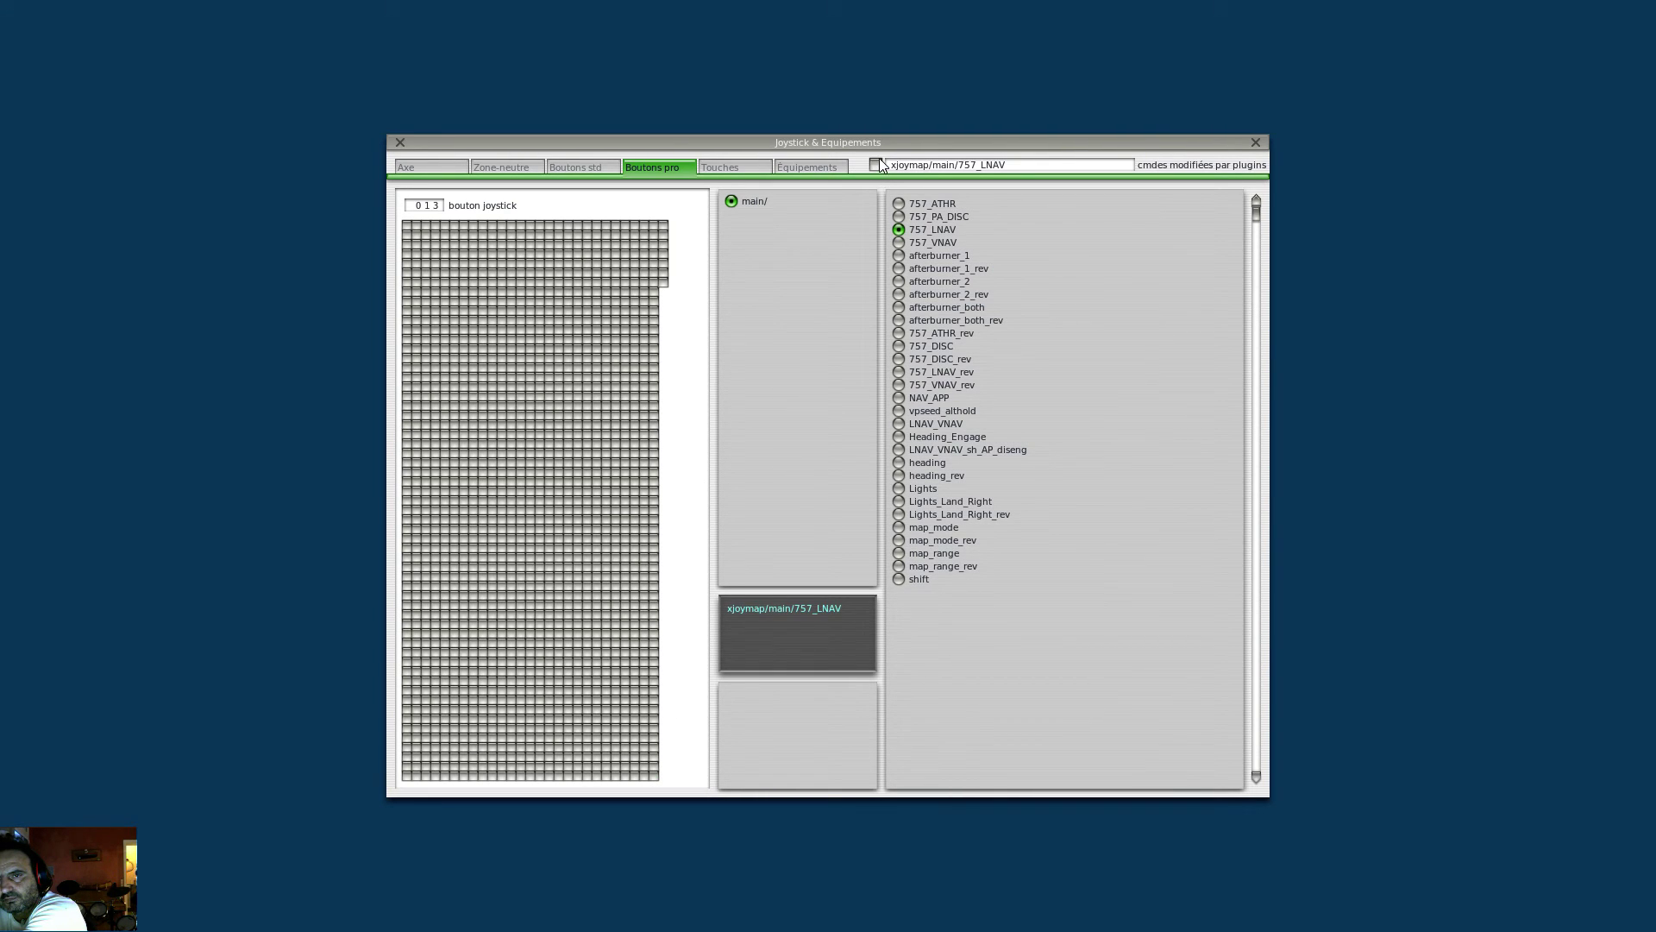
pyautogui.click(876, 166)
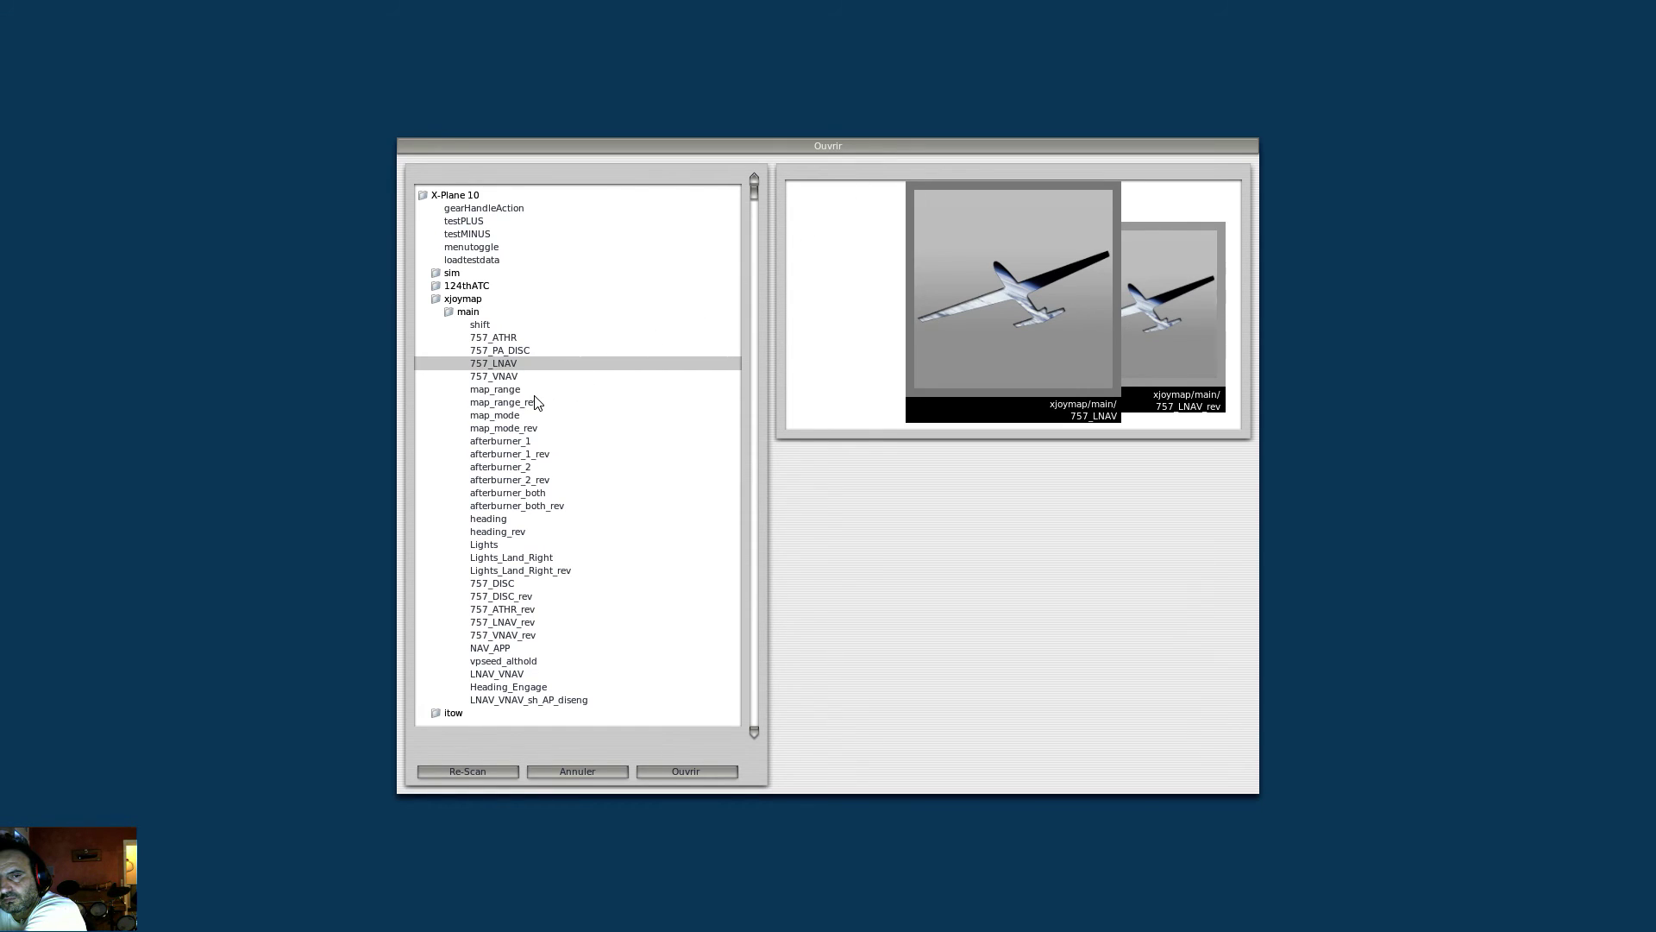
pyautogui.click(611, 769)
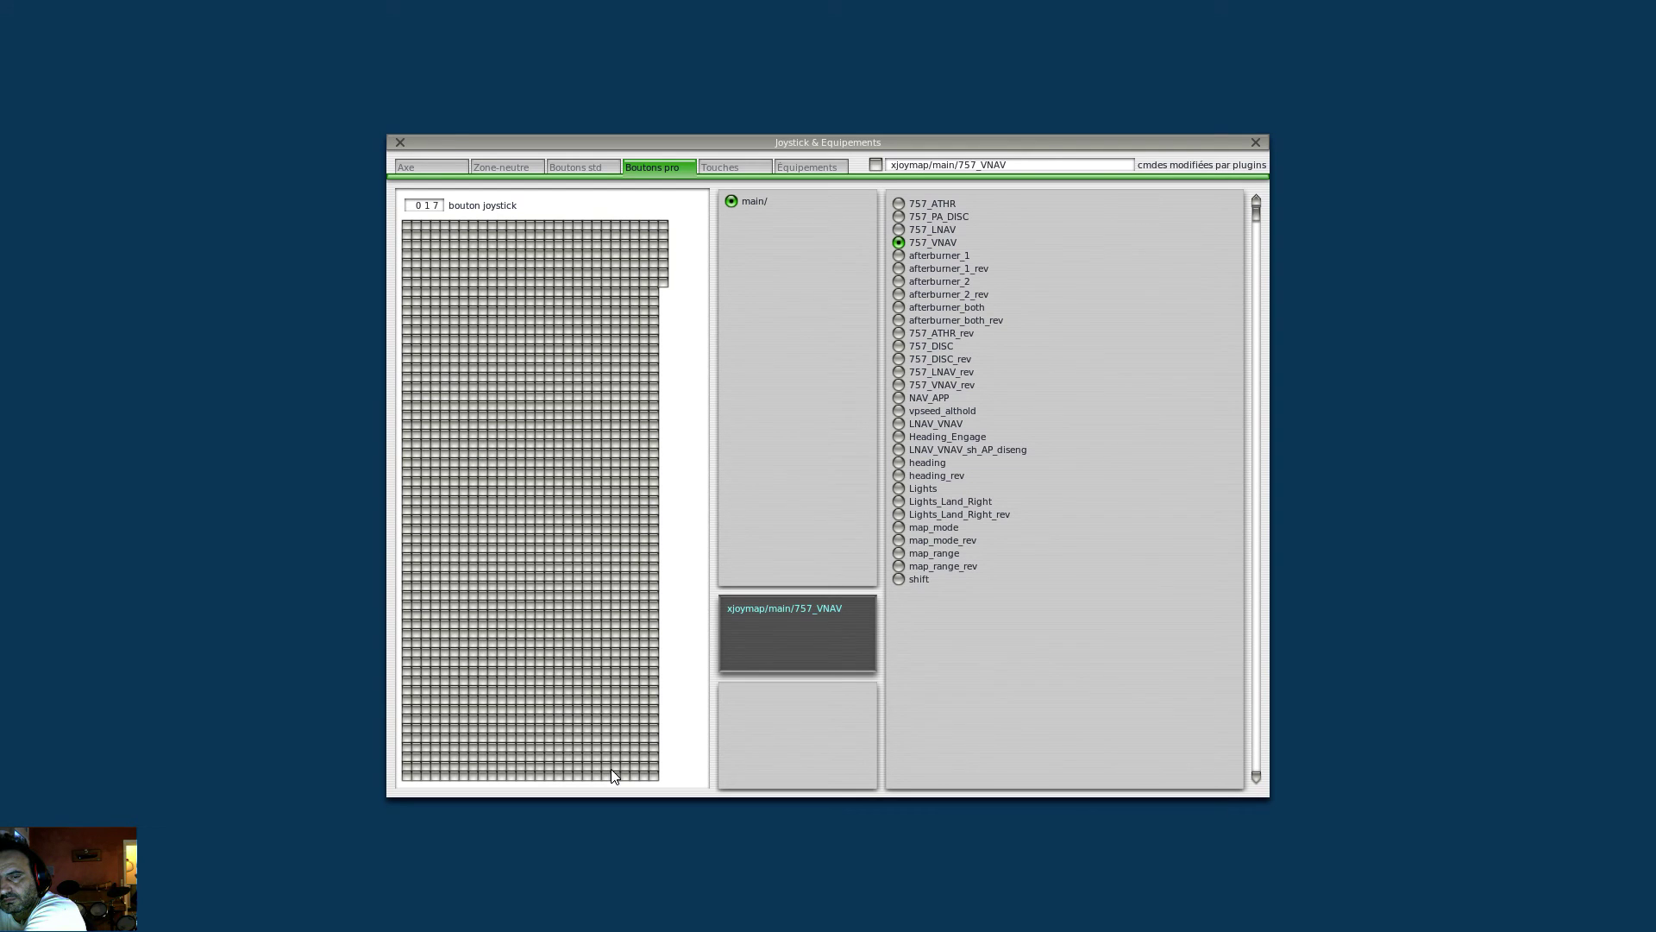
# Step: Assign the command xjoymap/main/757_VNAV to joystick button 017 and close the joystick settings
pyautogui.click(875, 165)
pyautogui.click(516, 377)
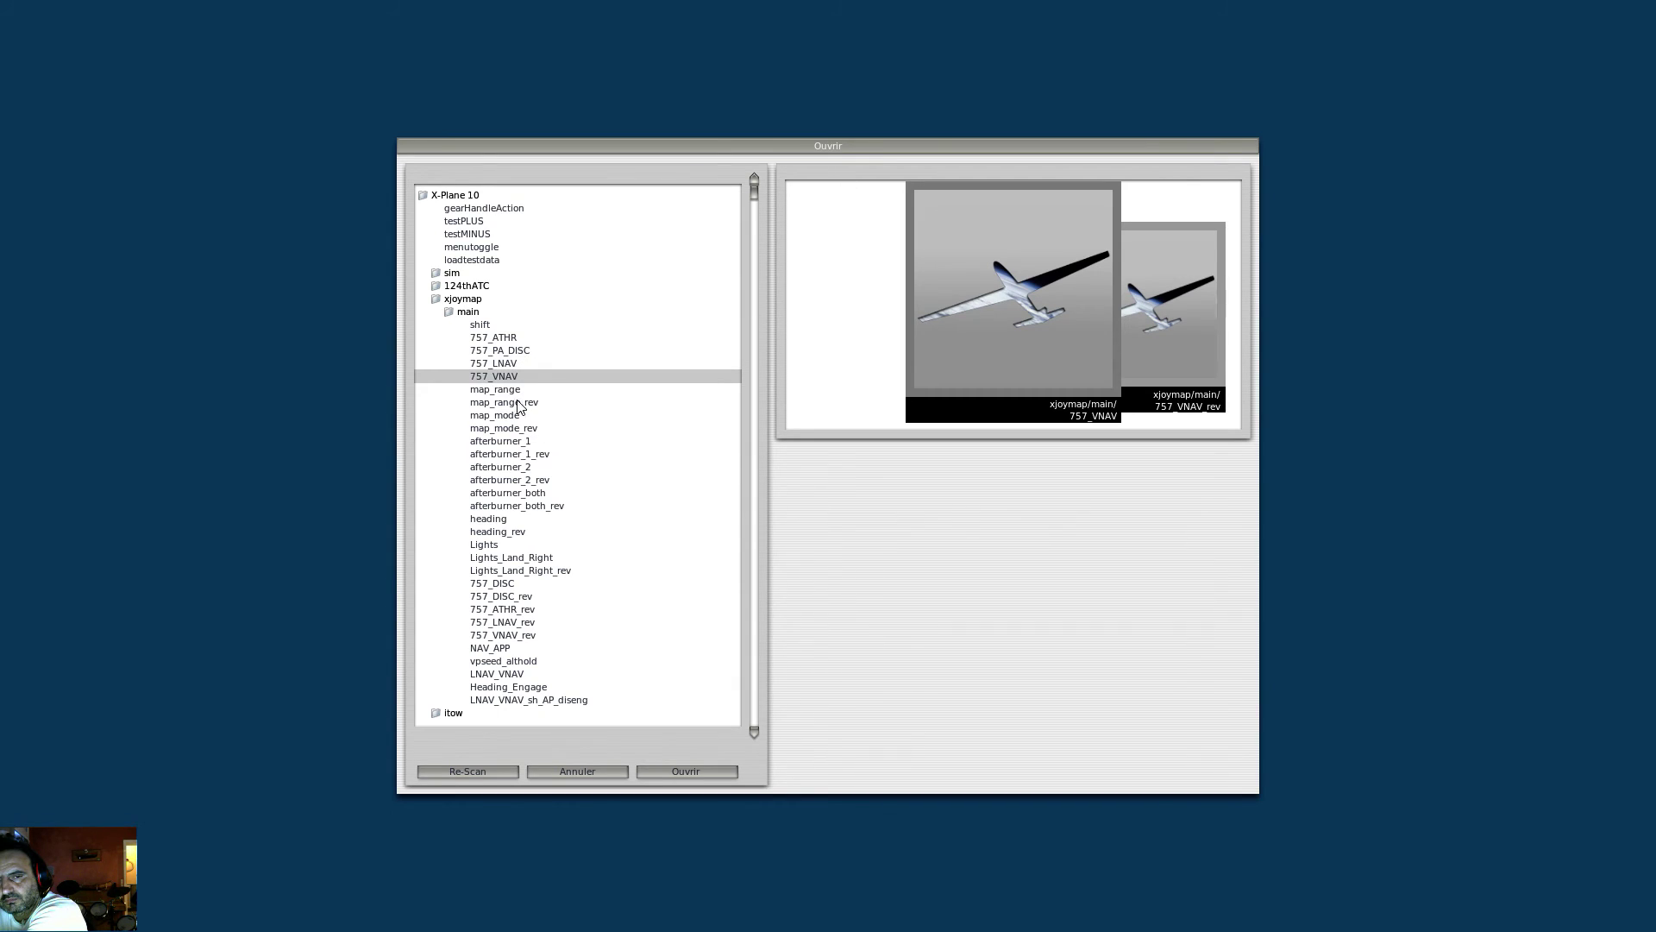
pyautogui.click(685, 777)
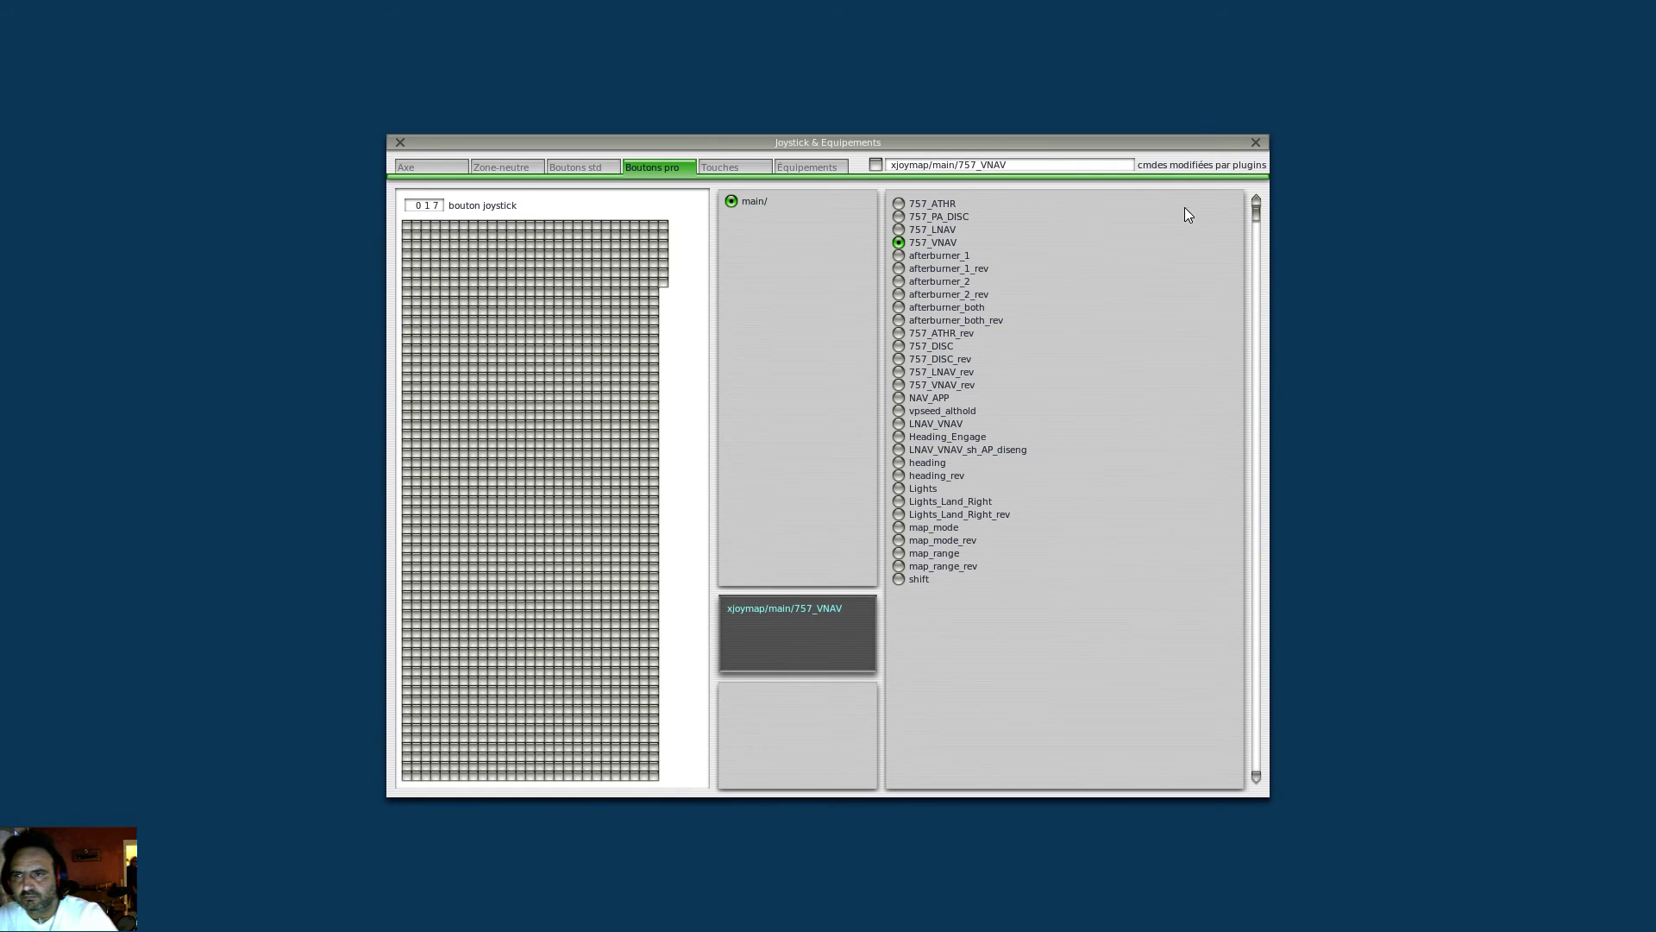
pyautogui.click(1256, 142)
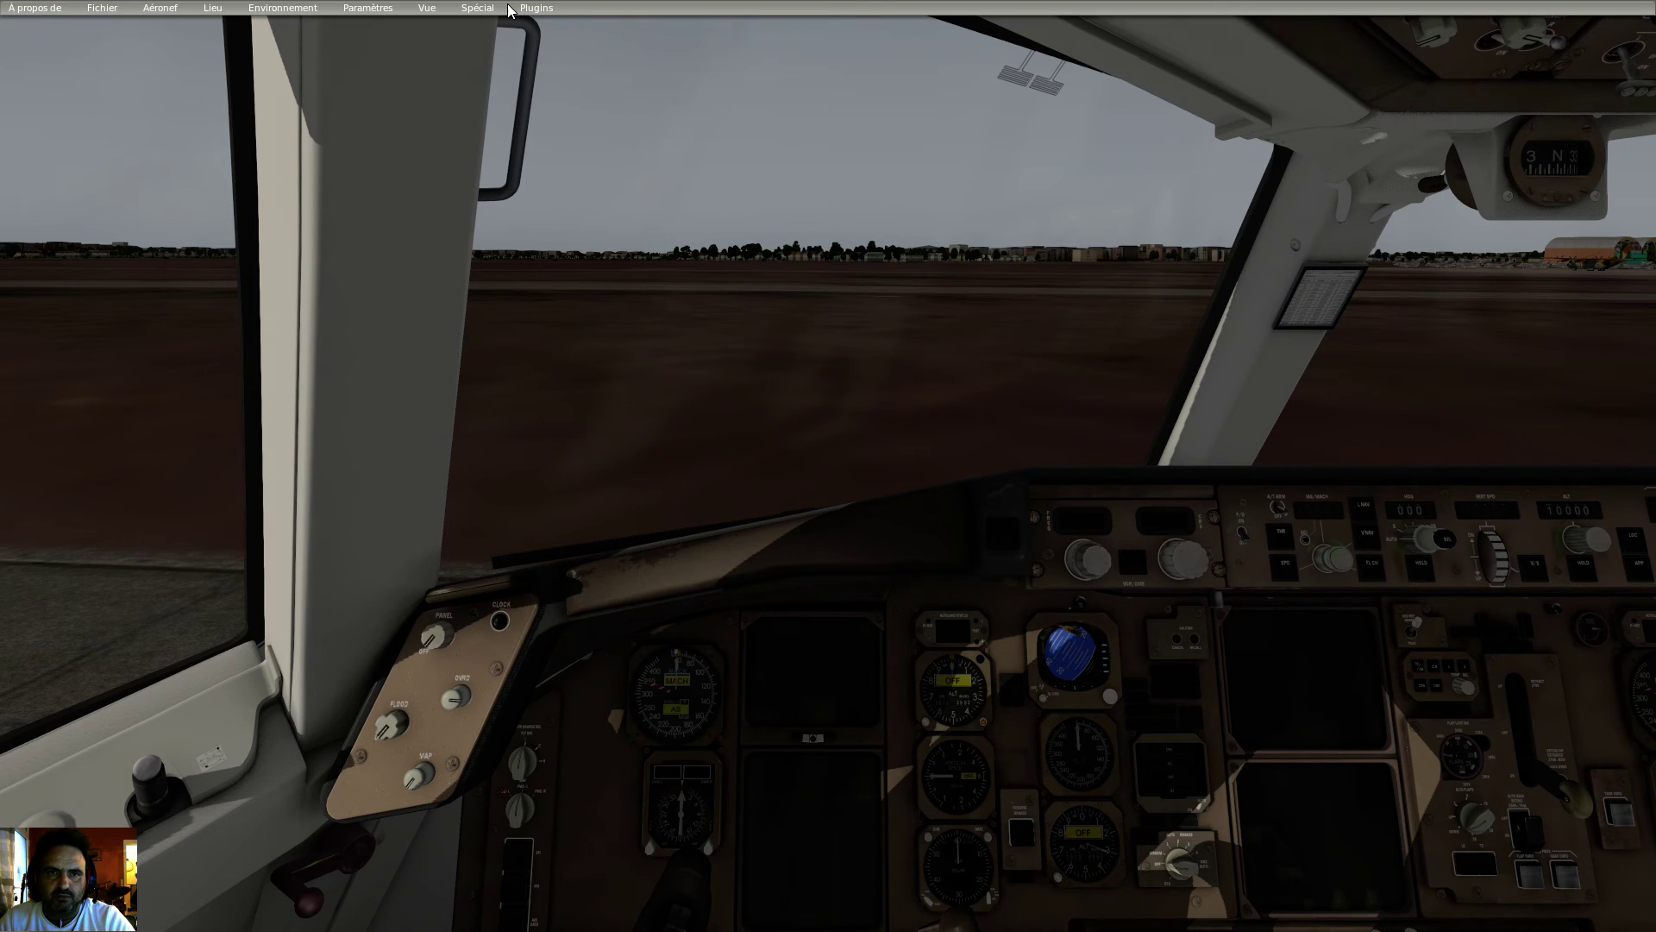
# Step: Reload the xJoyMap plugin configuration from the cockpit view
pyautogui.click(522, 6)
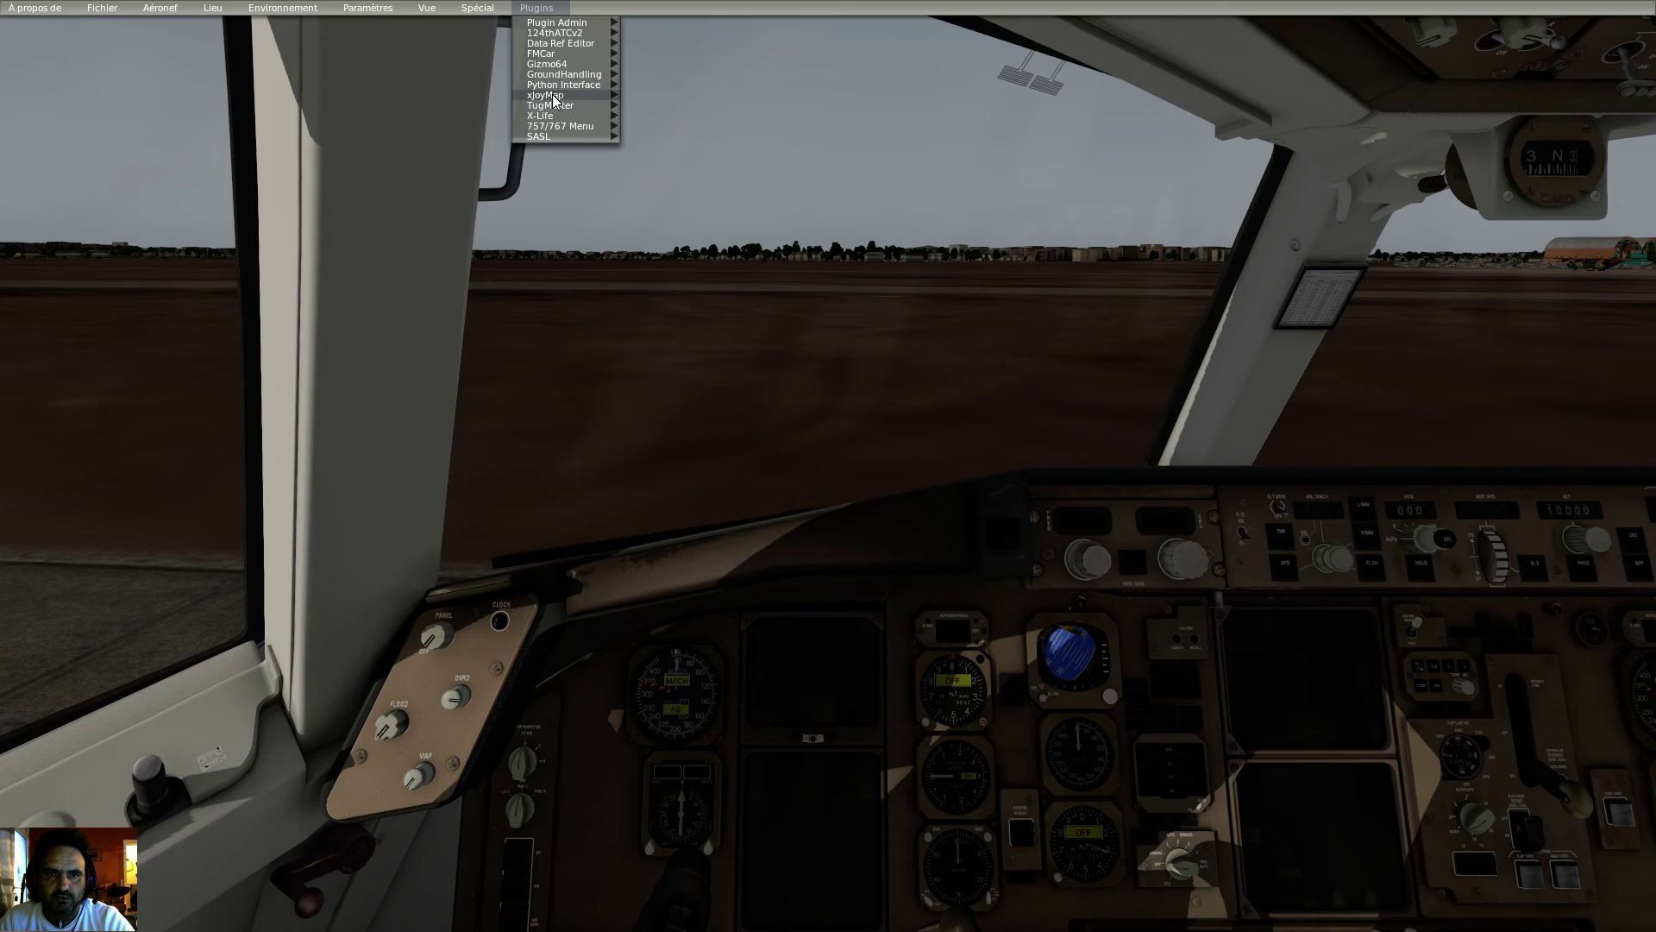
pyautogui.click(552, 95)
pyautogui.click(553, 97)
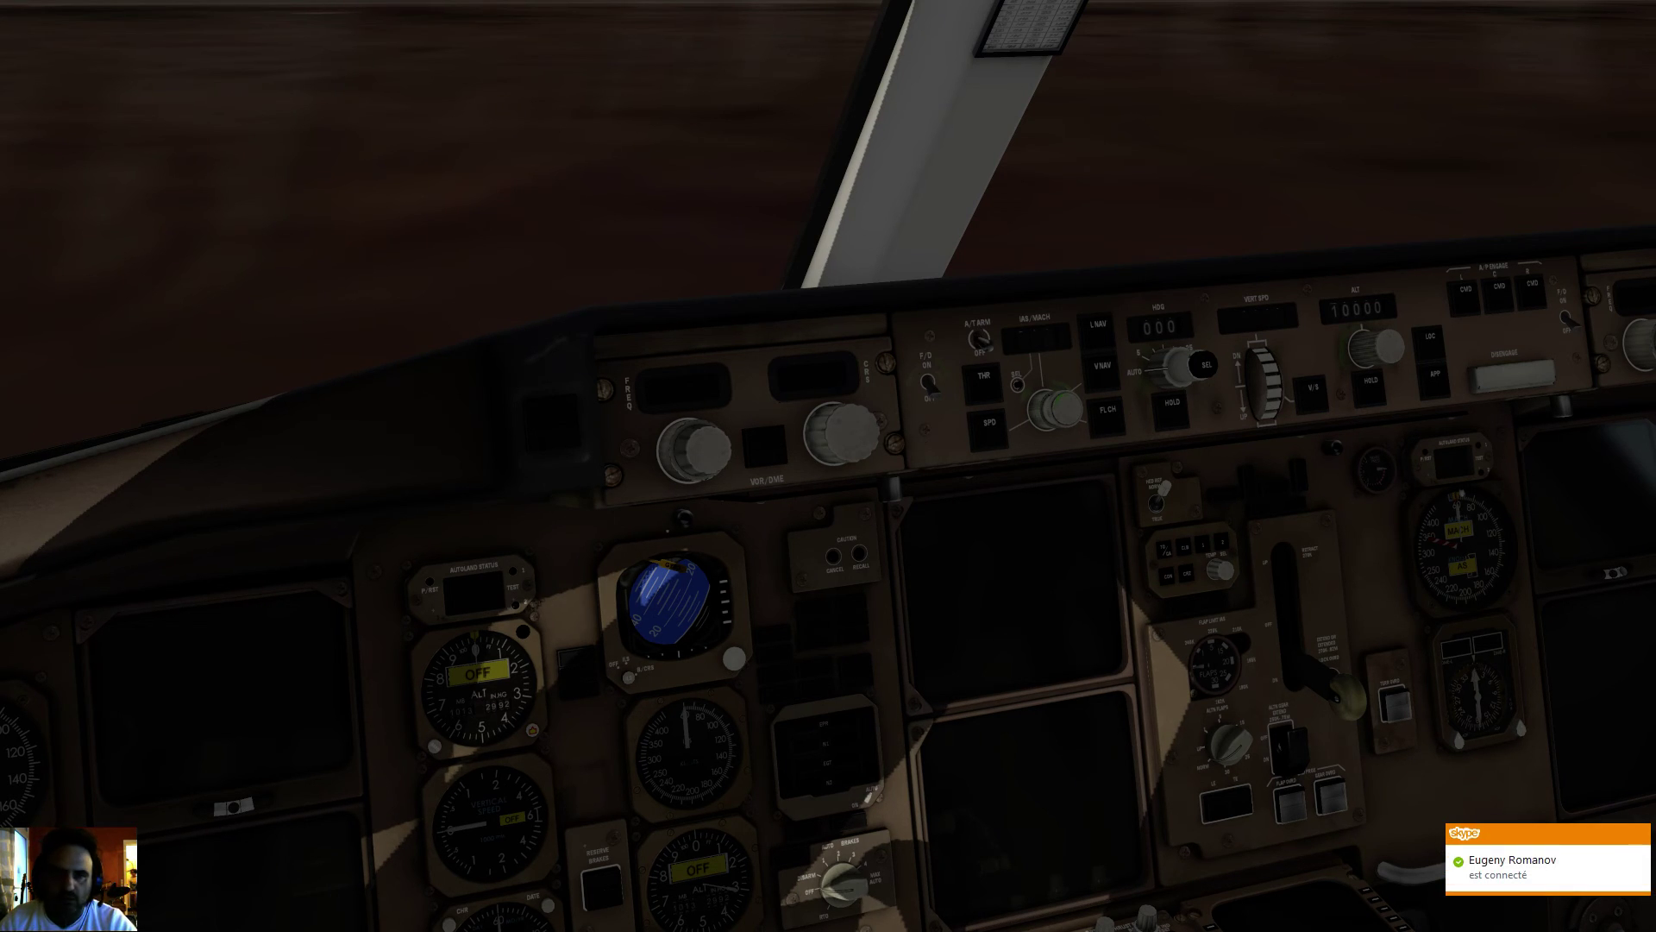
# Step: Reopen the joystick settings, assign the command xjoymap/main/757_DISC to joystick button 010 and close the settings
pyautogui.click(535, 8)
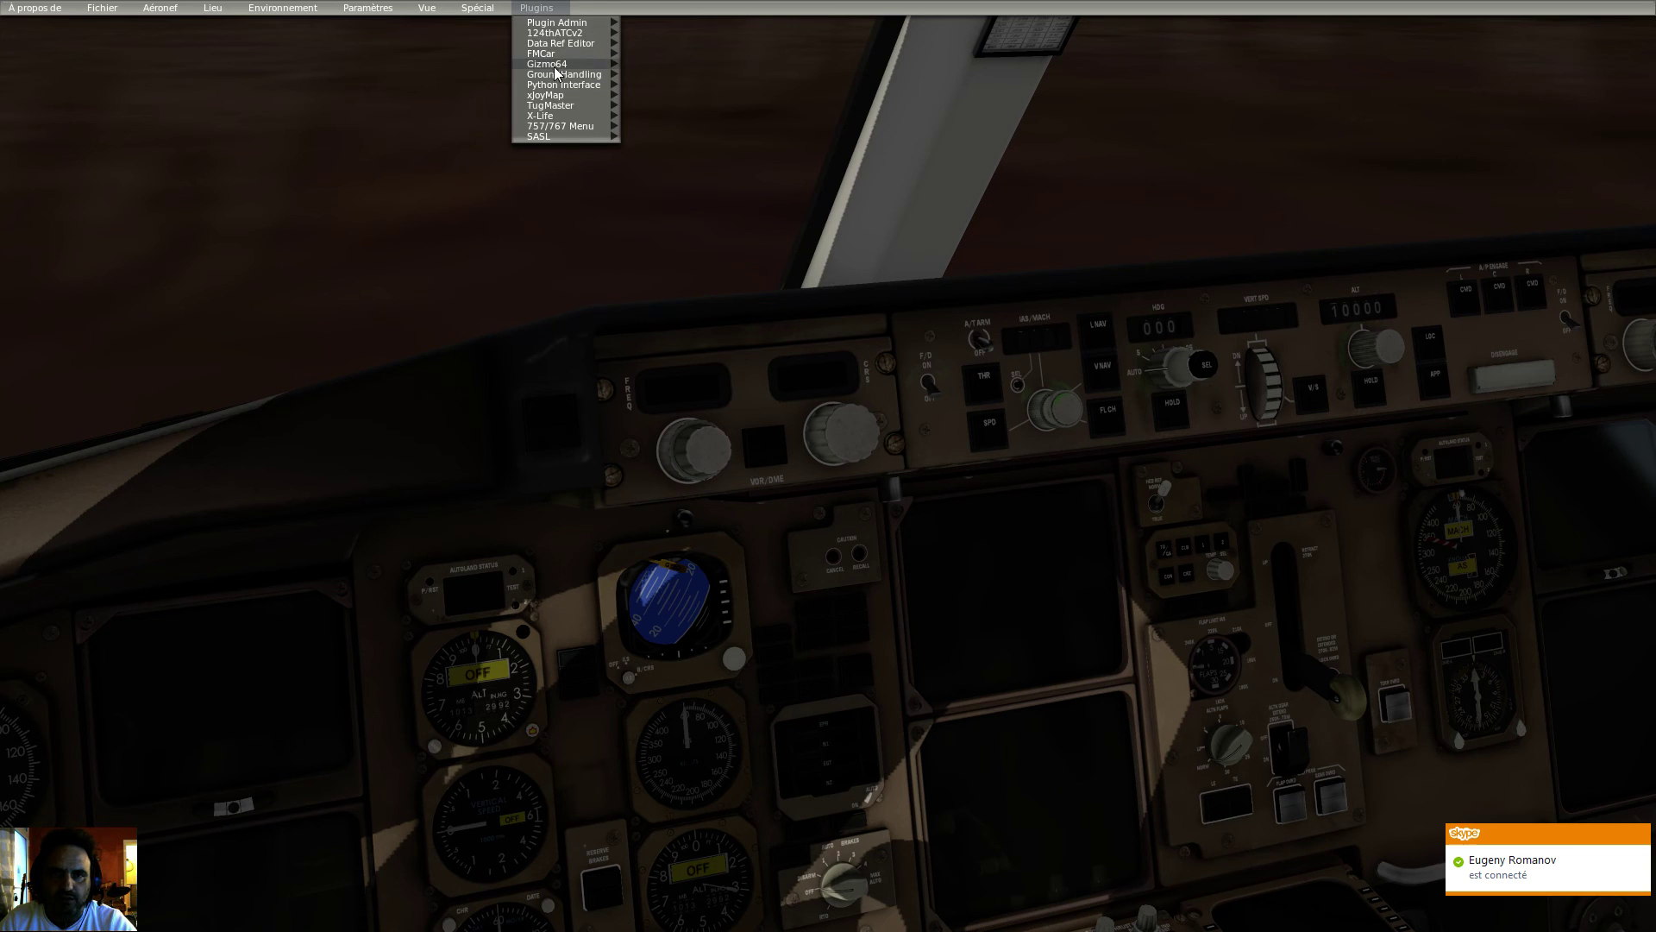
pyautogui.click(398, 43)
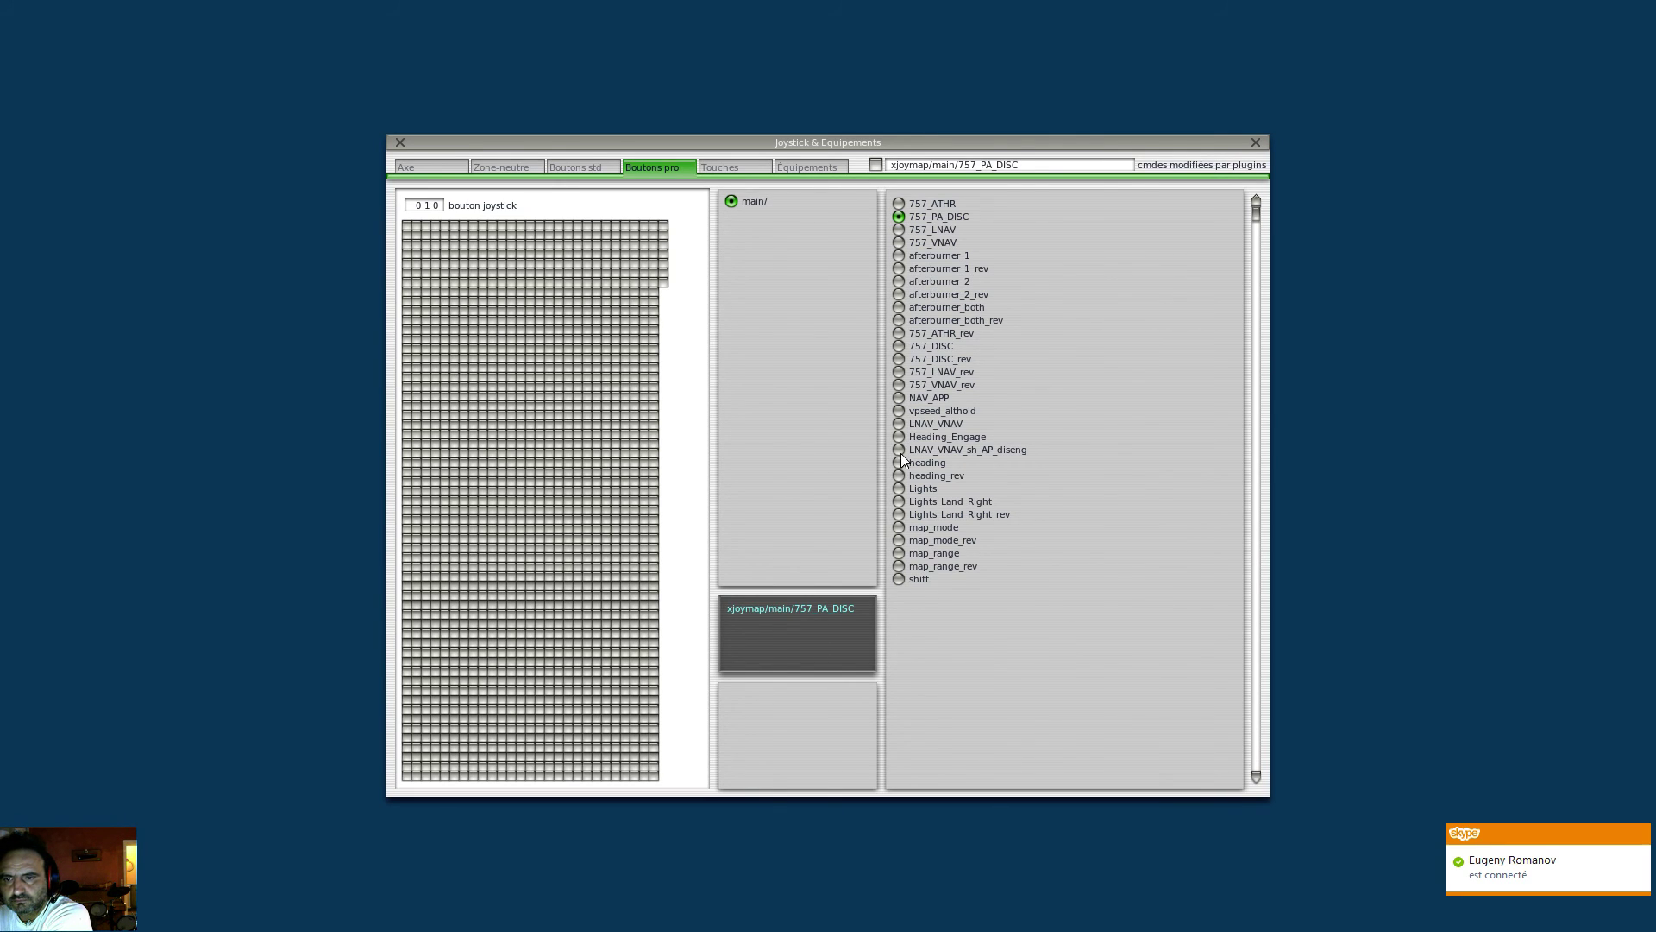
pyautogui.click(899, 346)
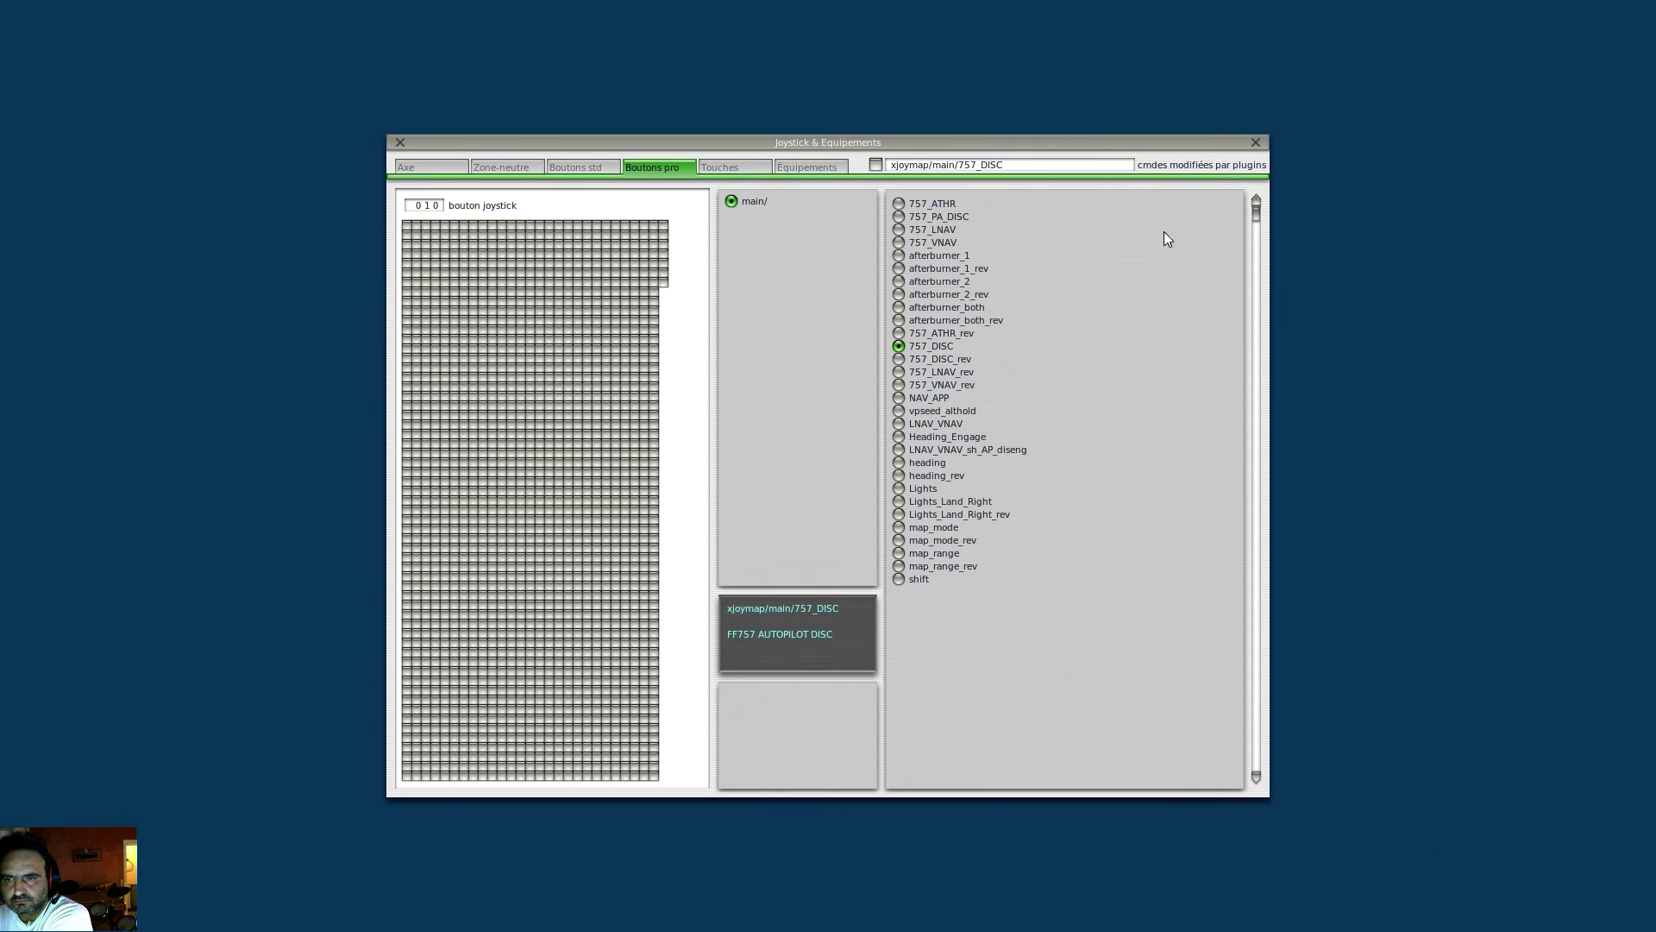
pyautogui.click(1256, 143)
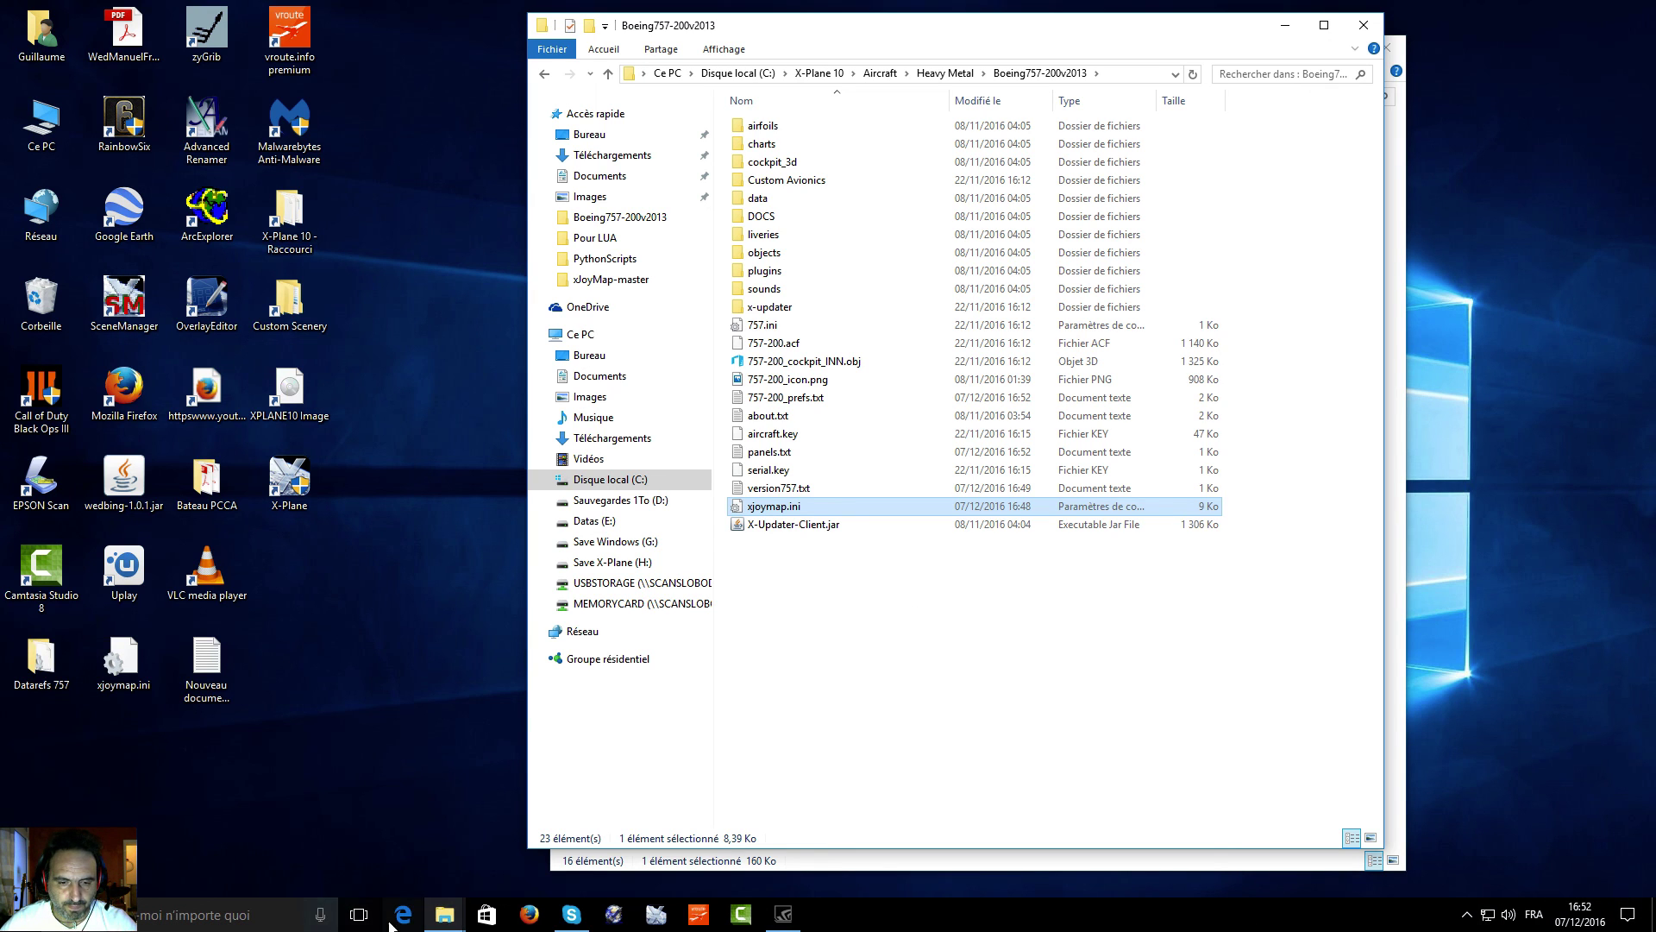
# Step: Switch to GeForce Experience
pyautogui.click(783, 914)
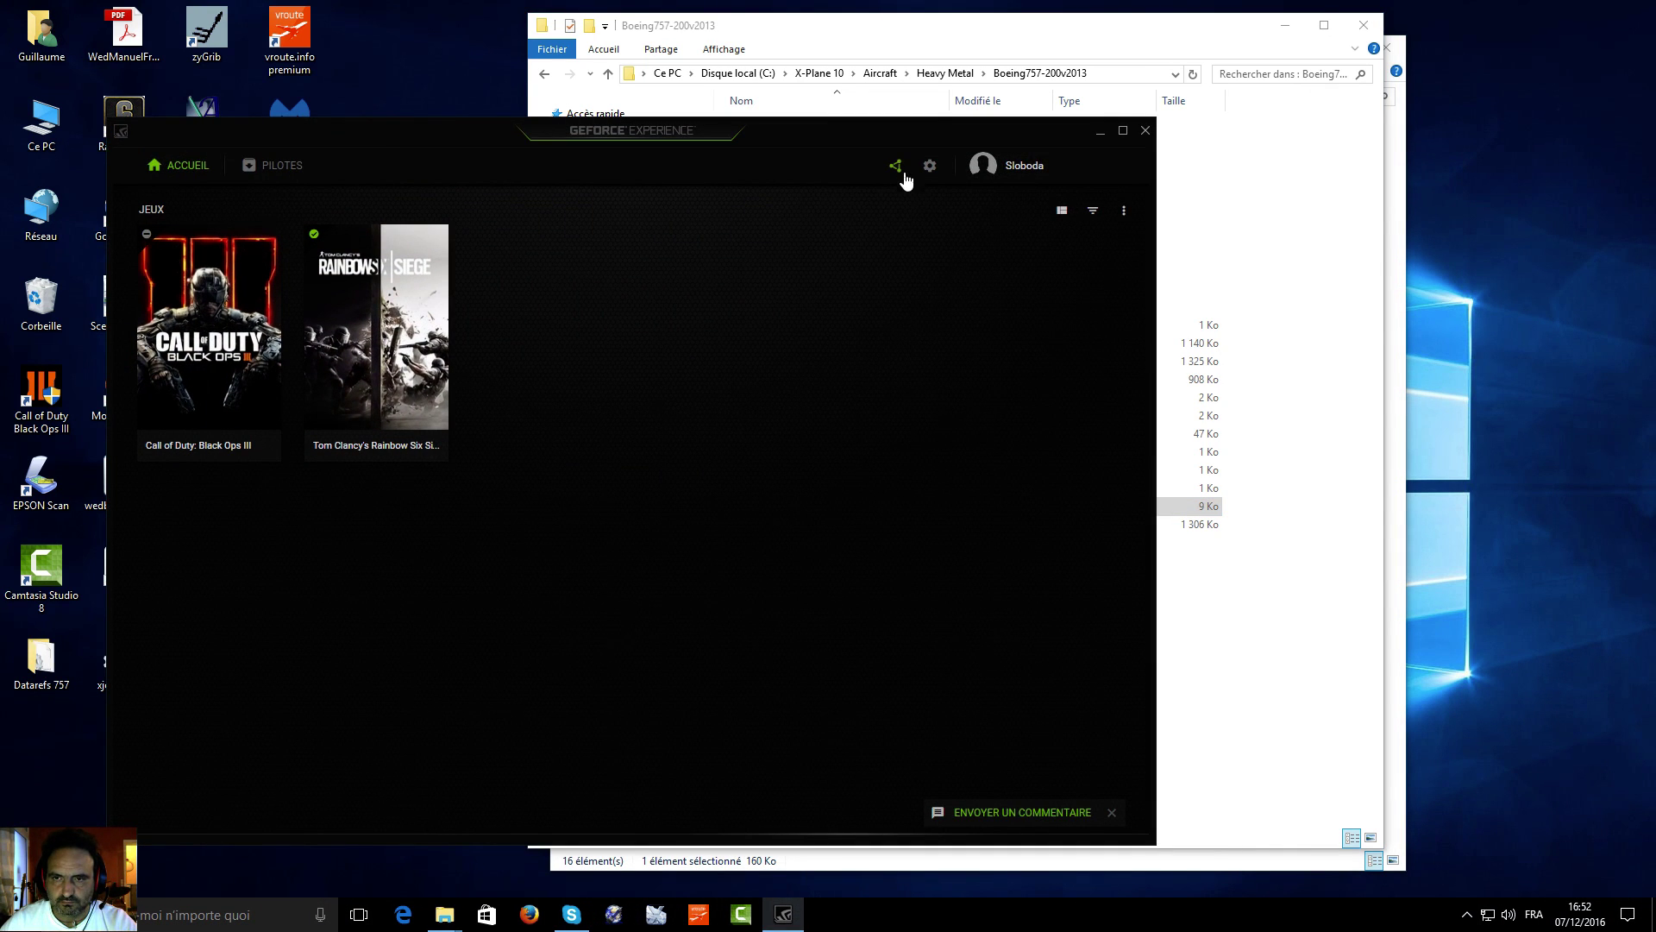